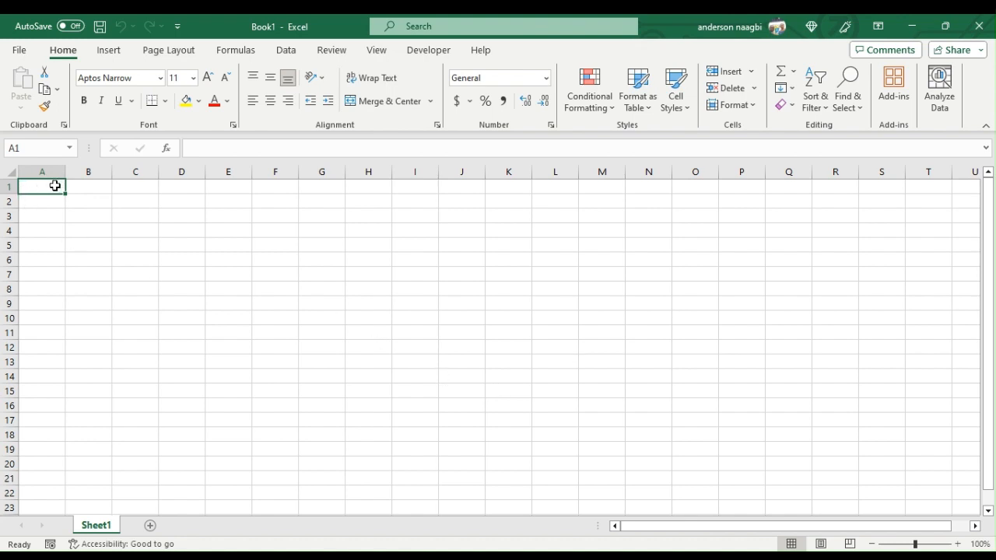
- Enter the title "Stock Control Sheet" in cell A1
text(Stock)
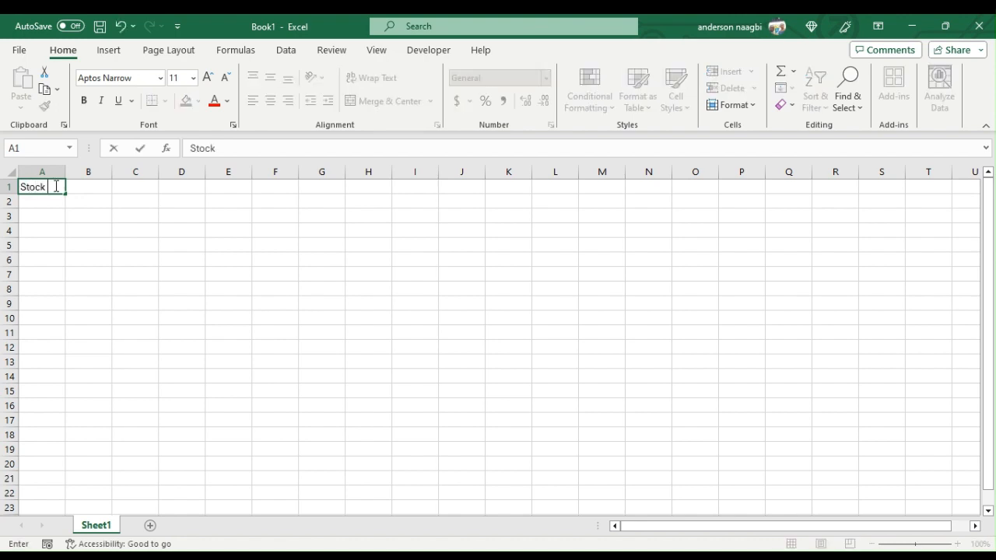
text( Control Sheet)
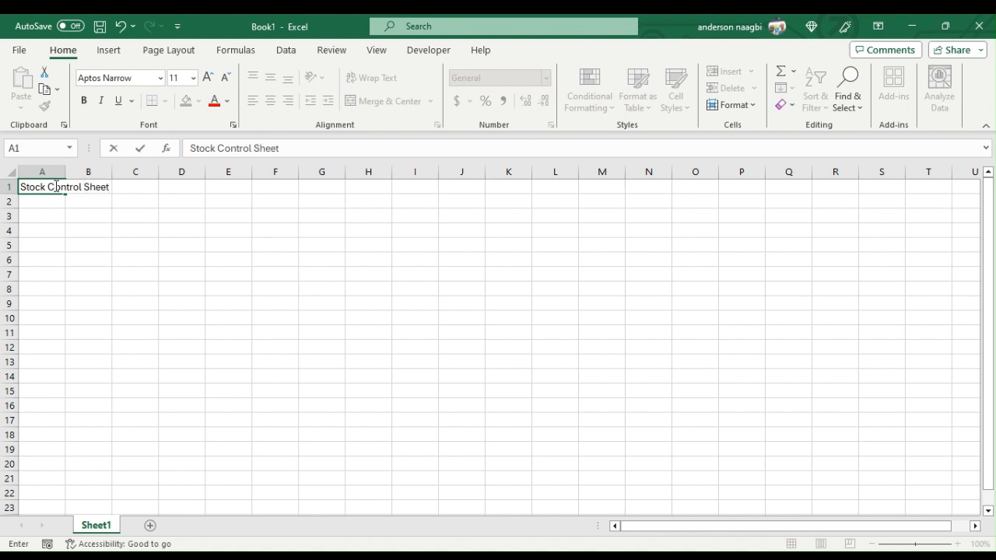
key(Return)
key(Return)
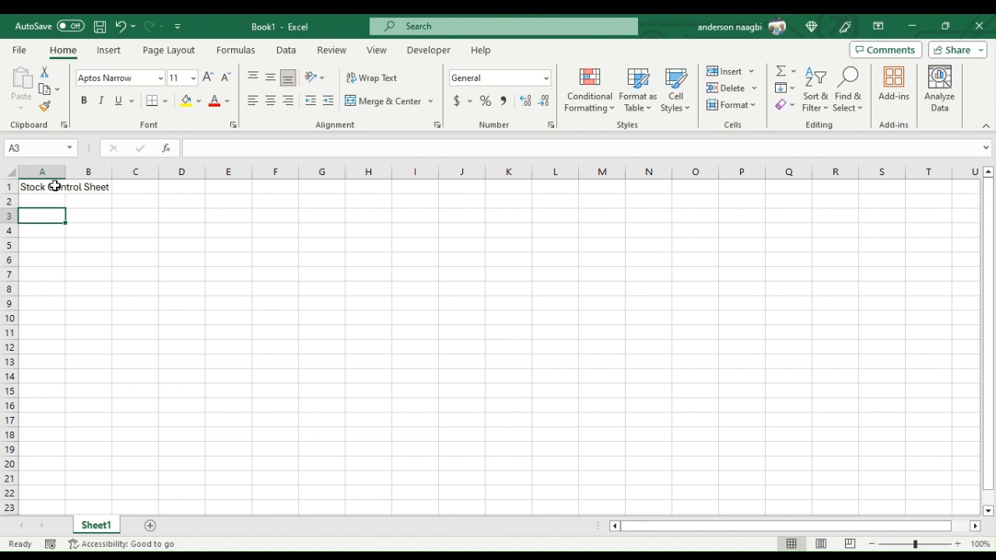
- Enter the section label "Opening Stock" in cell A3
text(Ope)
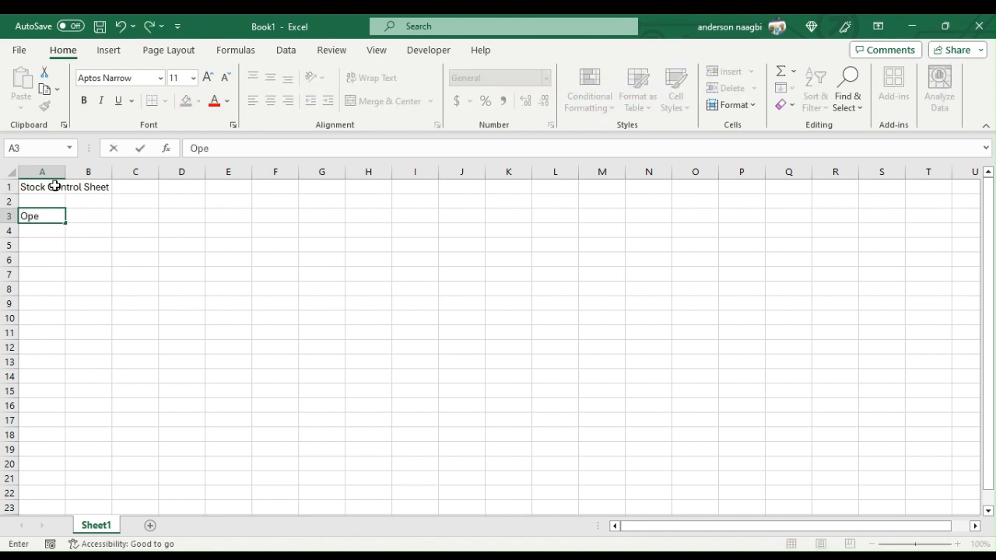
text(ning Stock)
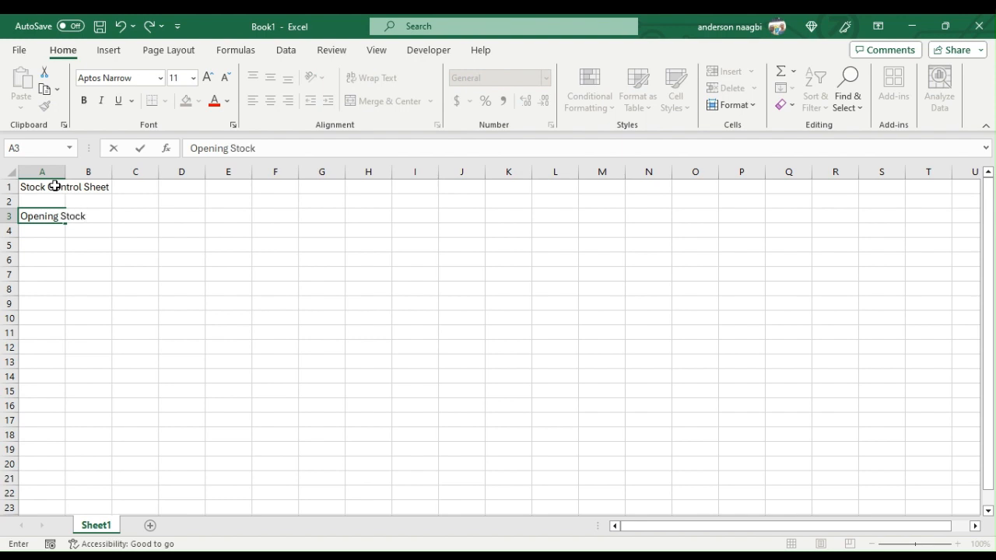
key(Return)
key(Return)
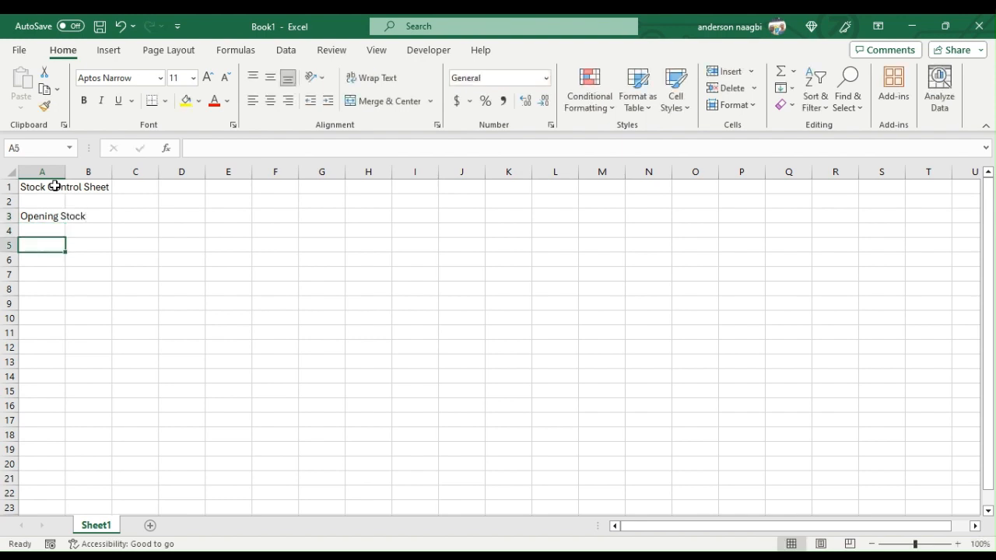
- Enter the column headings Code, Description, Category and Qty in cells A5 to D5
text(Code)
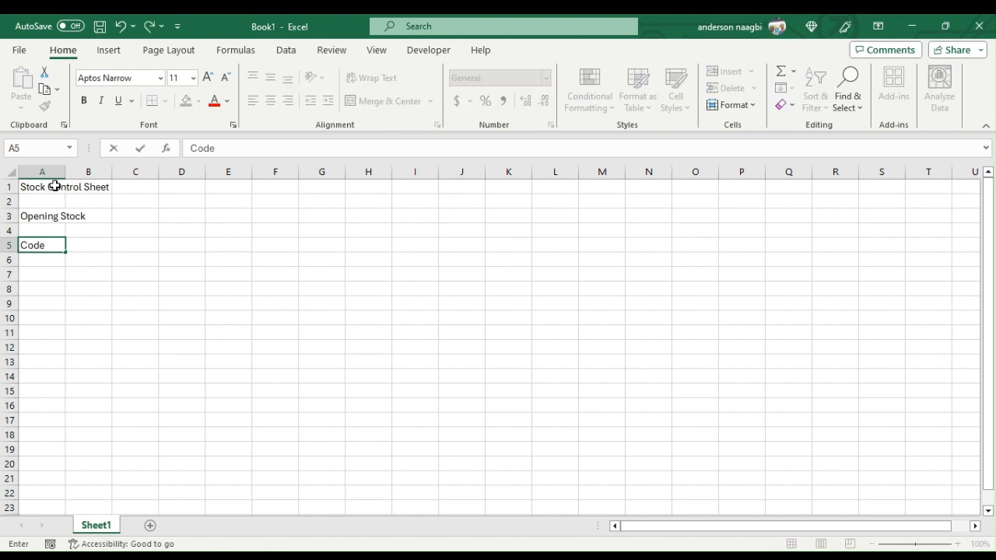
key(Tab)
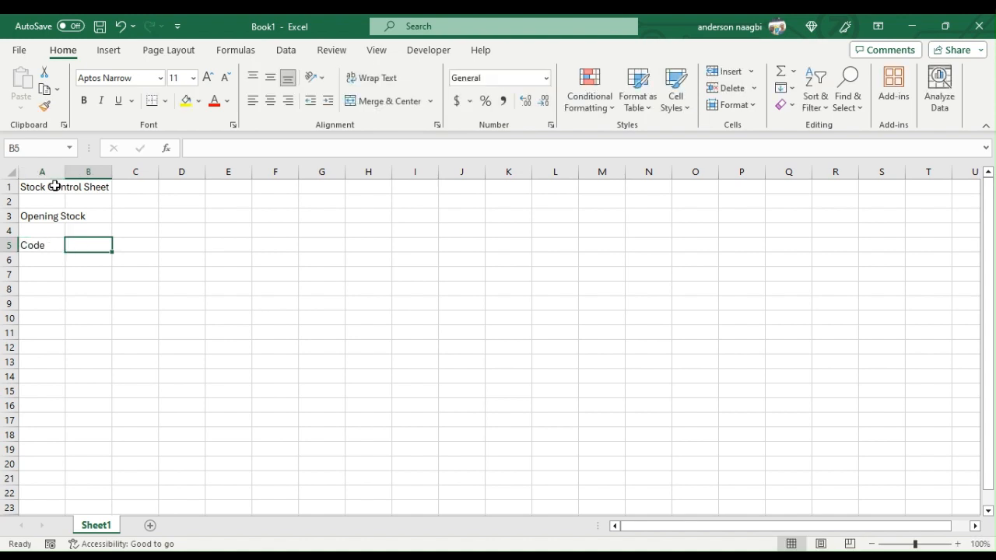
text(D)
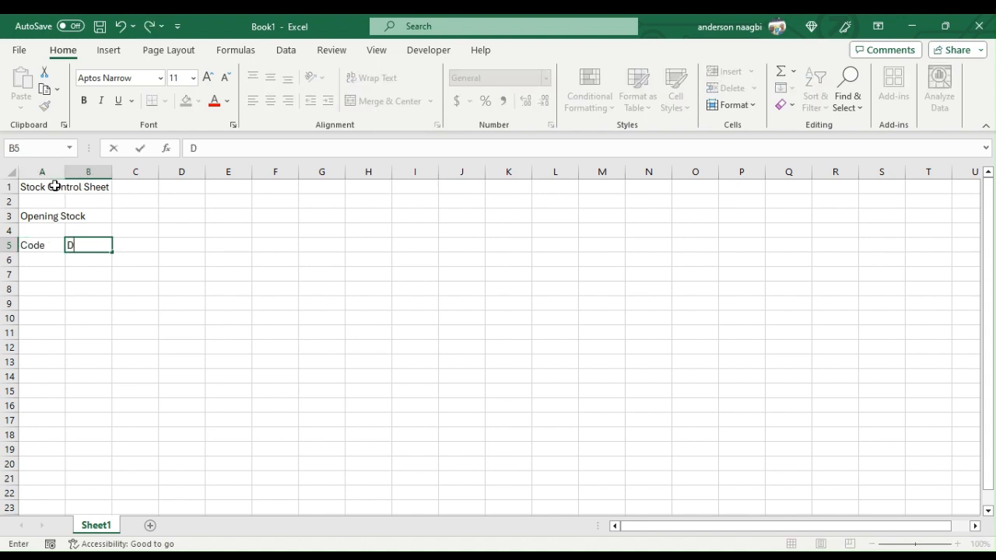
text(escription)
key(Tab)
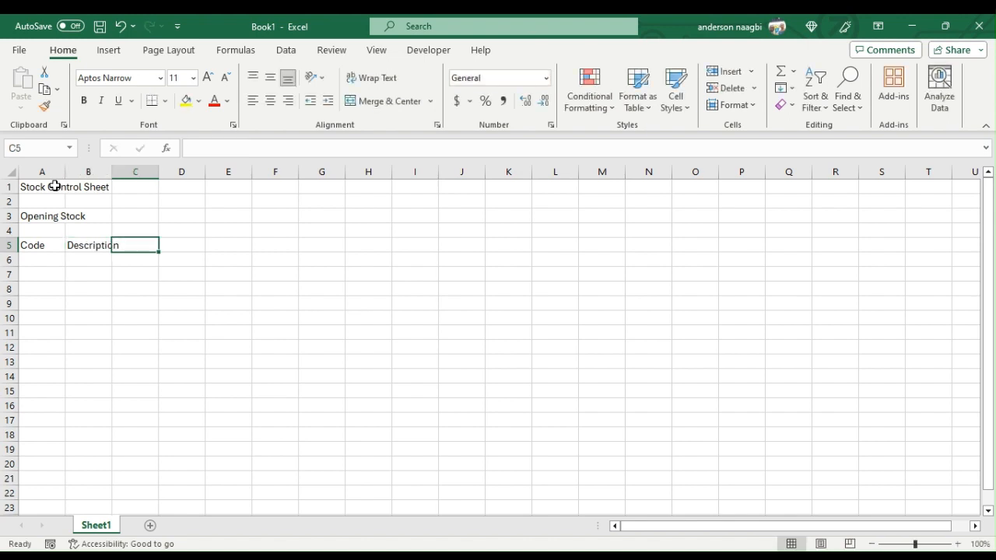
text(Categro)
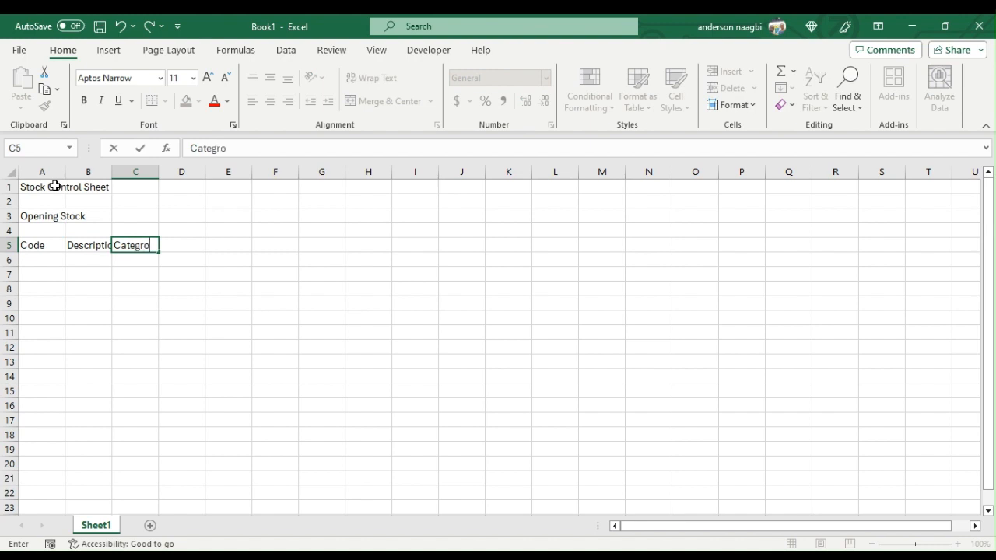
key(BackSpace)
key(BackSpace)
text(ory)
key(Tab)
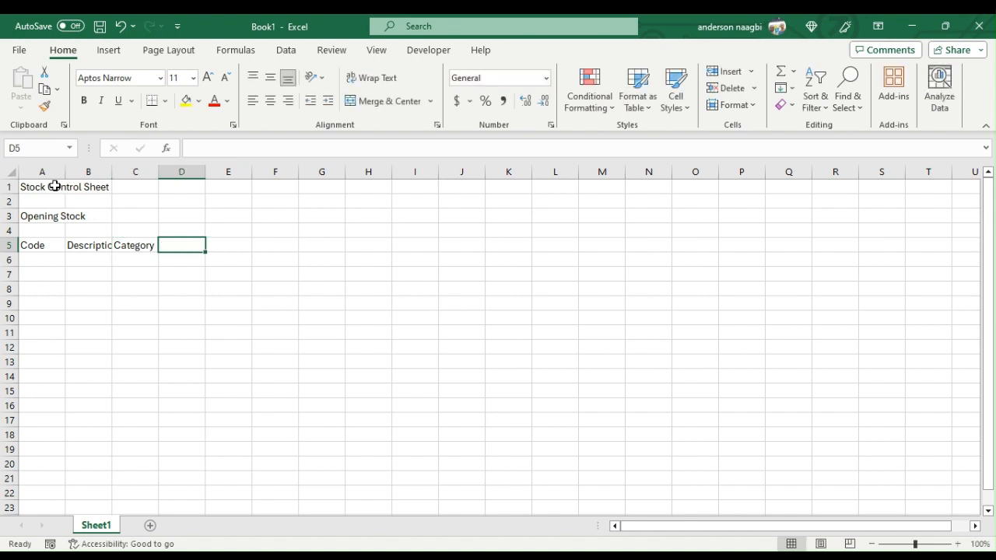
text(Qty)
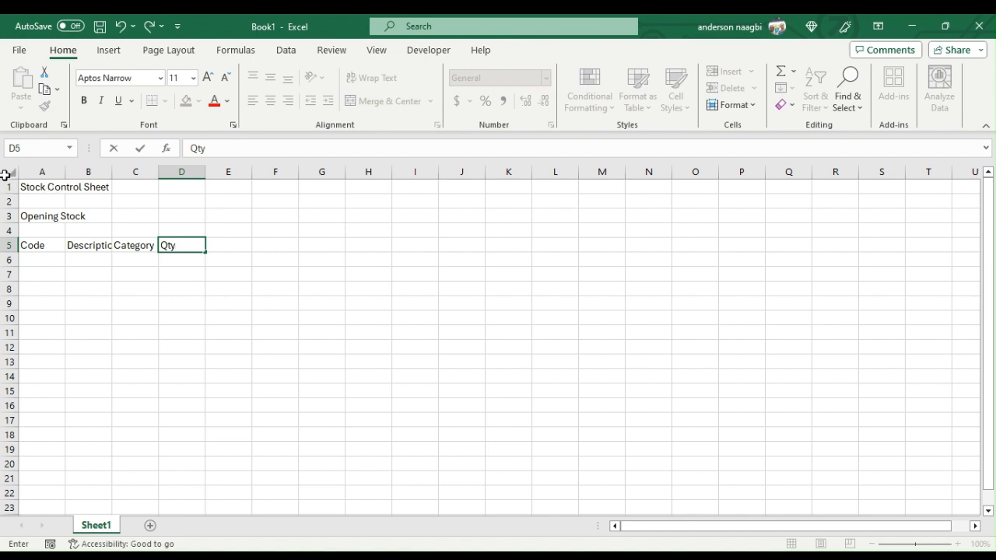
- Convert the headings in A5:D5 into a table, using them as its header row
drag(44, 244, 184, 256)
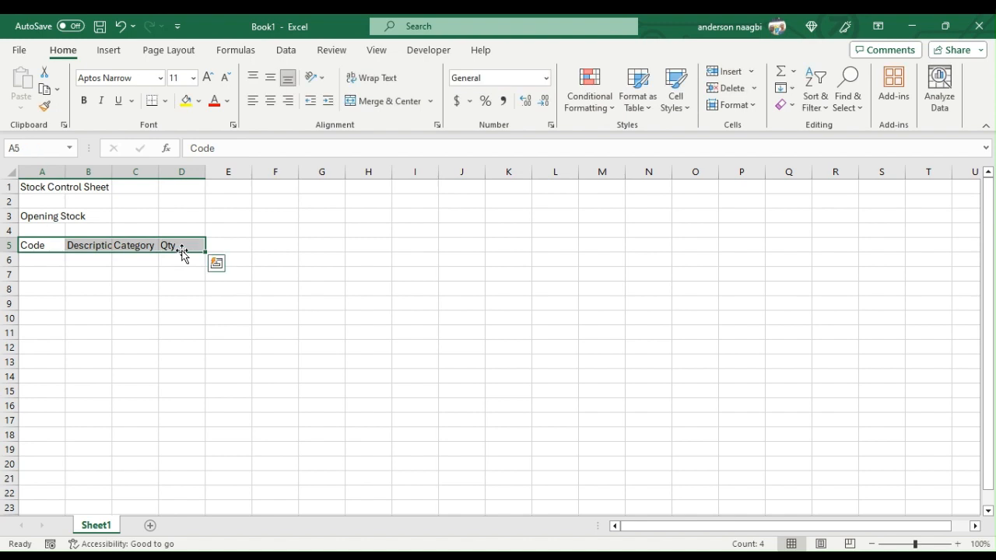
key(ctrl+t)
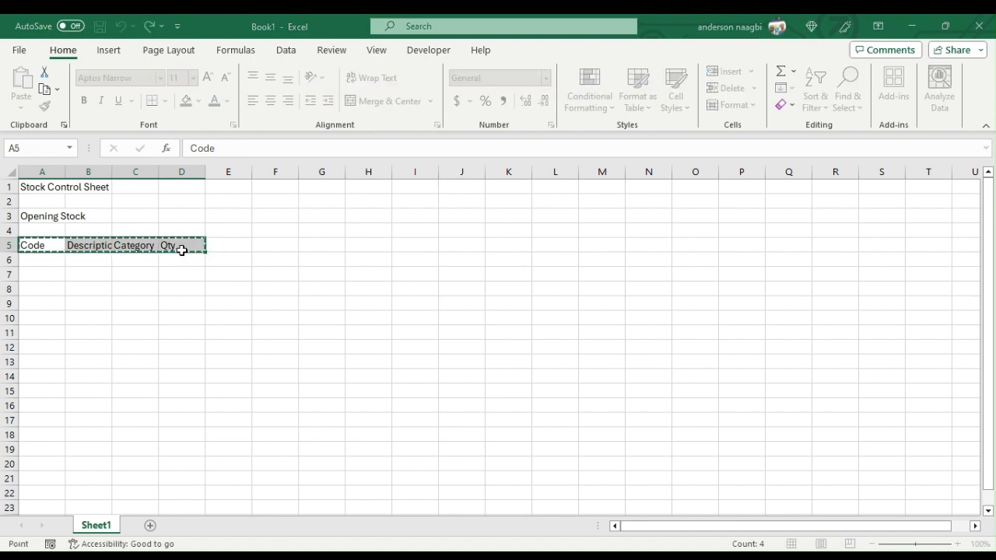
key(Escape)
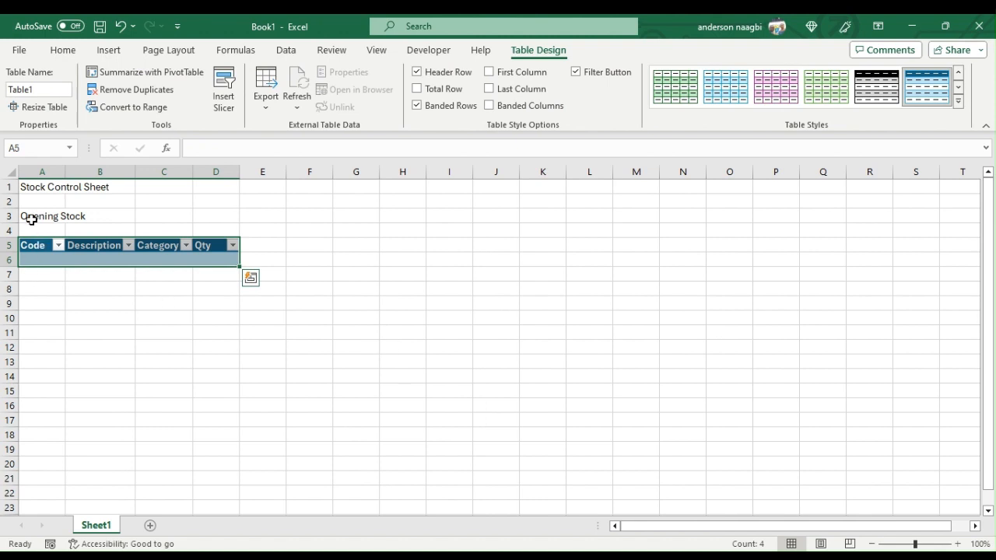
- Merge and center the title across A1:D1, and merge the Opening Stock label across A3:B3 with left alignment
drag(36, 186, 207, 189)
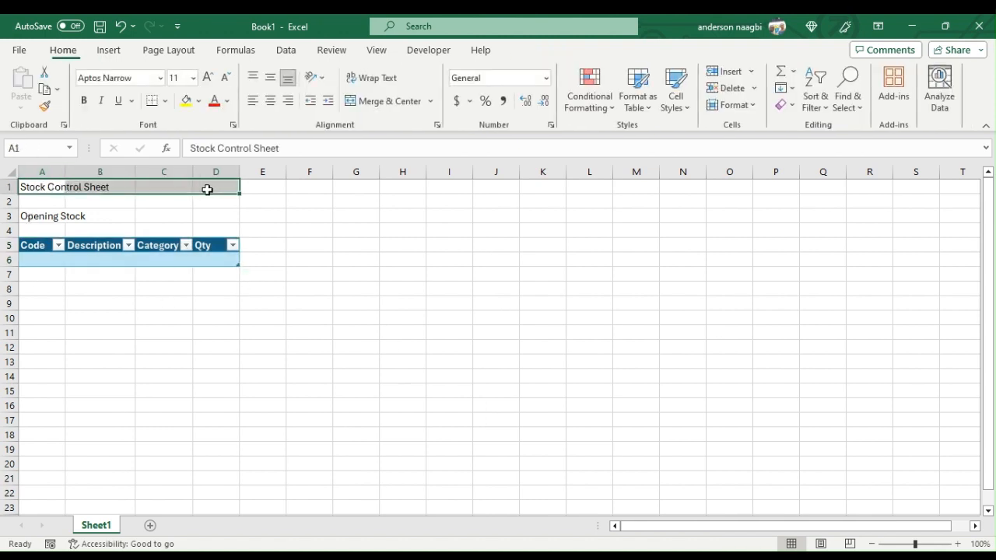
click(380, 102)
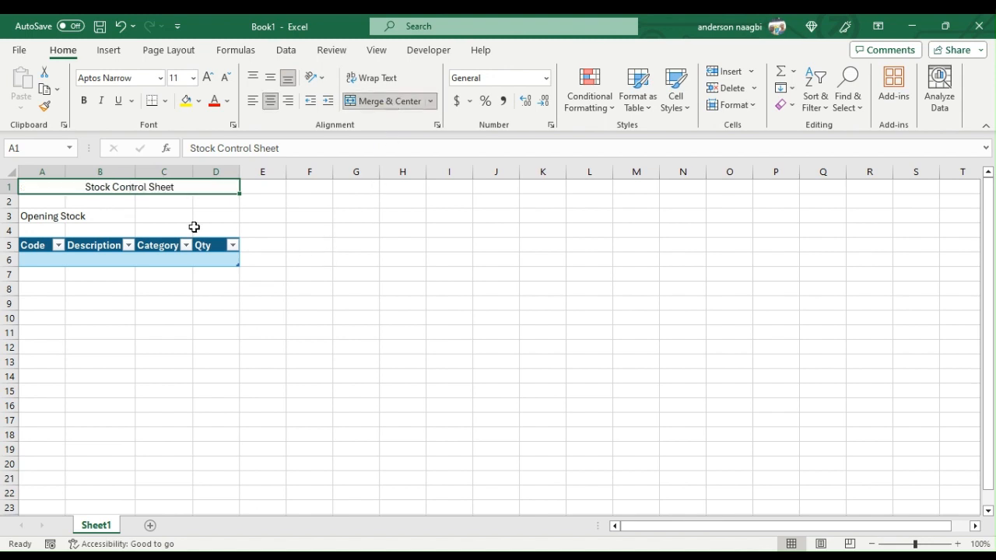
click(45, 216)
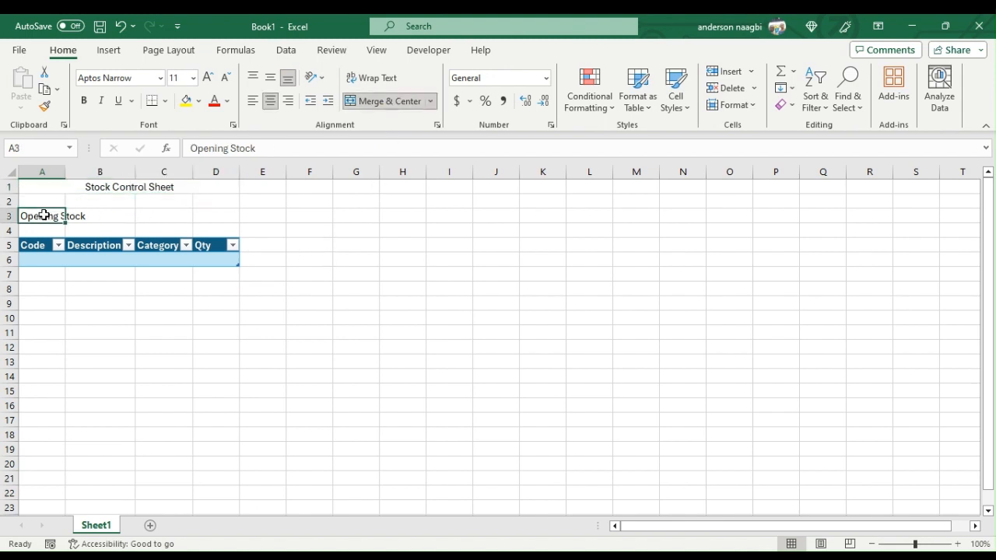
drag(44, 215, 129, 214)
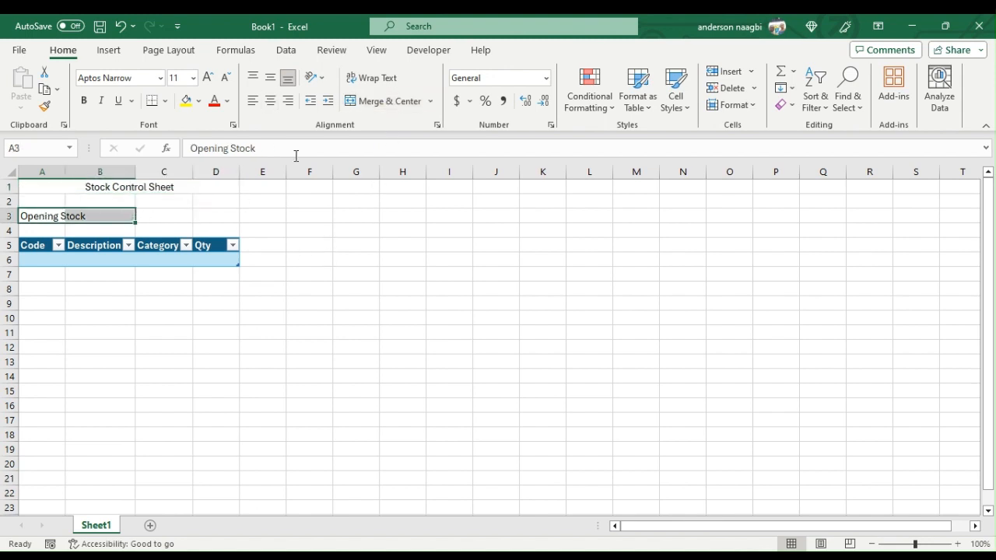
click(388, 102)
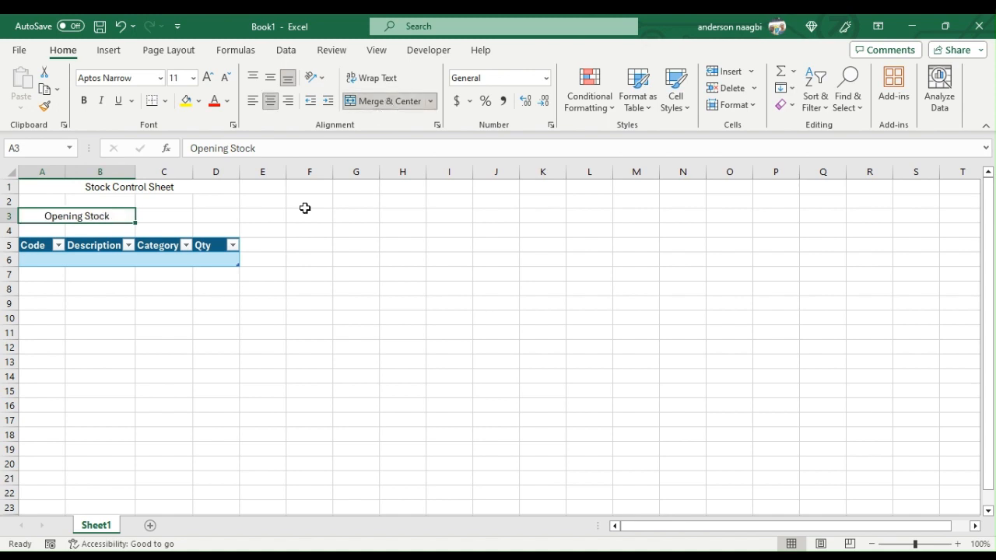
click(253, 100)
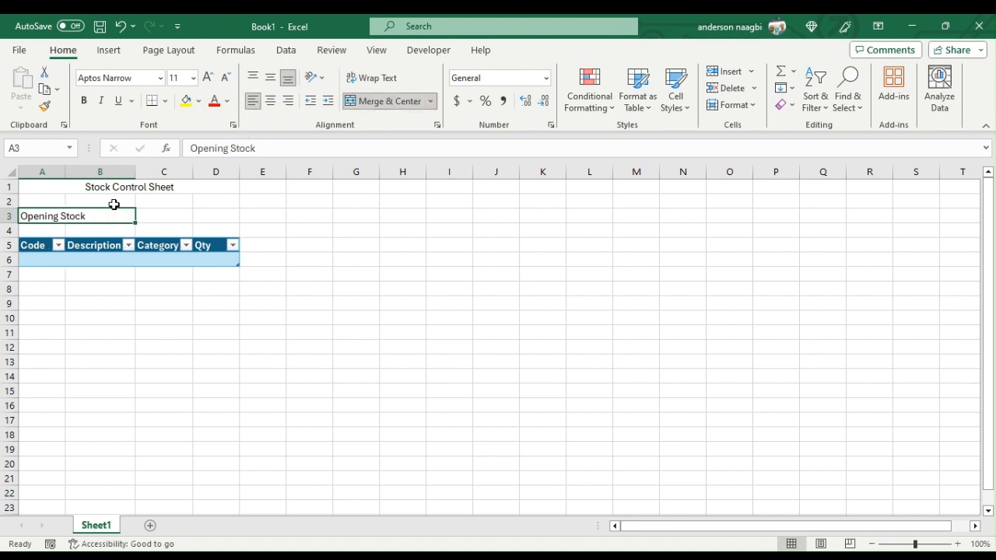
- Widen all columns of the sheet equally, to roughly twice their default width
click(10, 169)
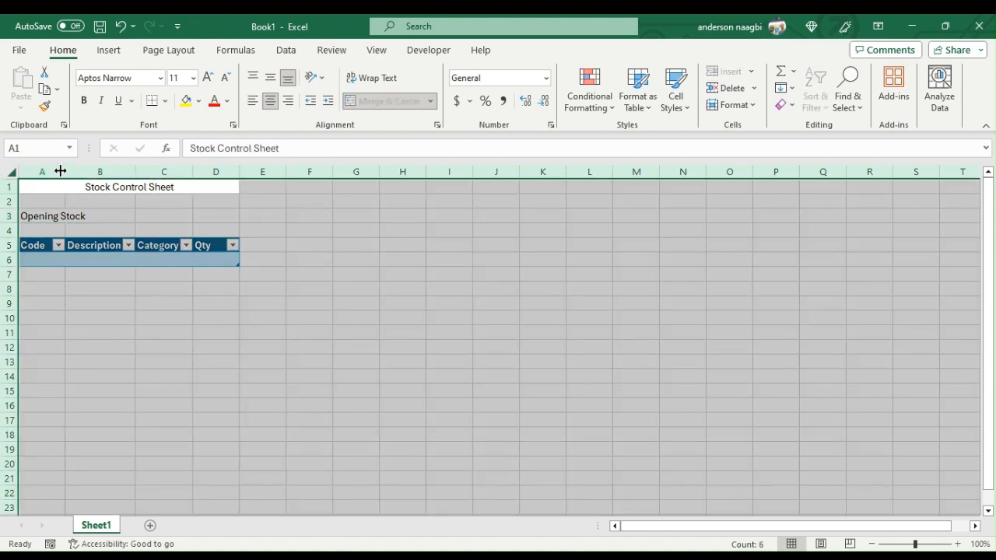
drag(66, 171, 86, 172)
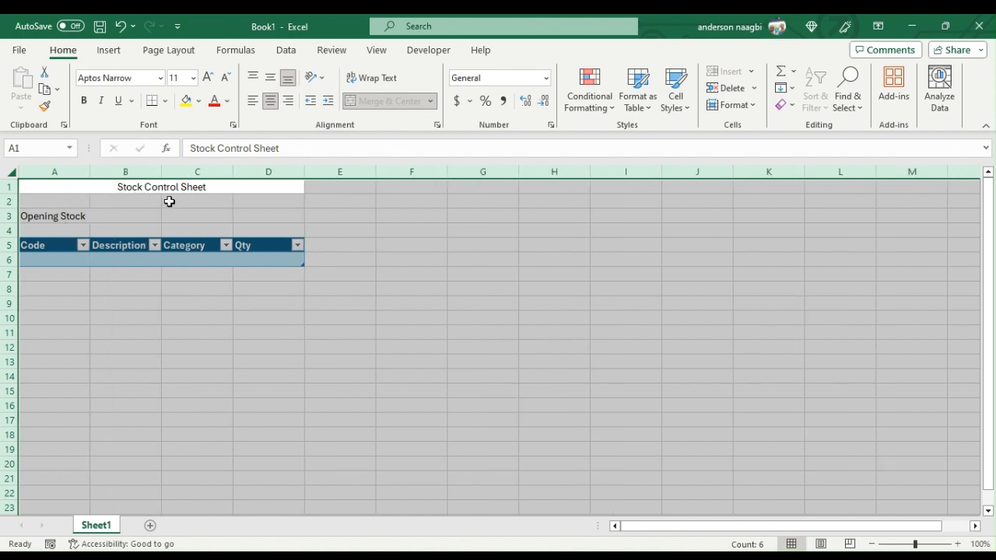
drag(162, 172, 189, 173)
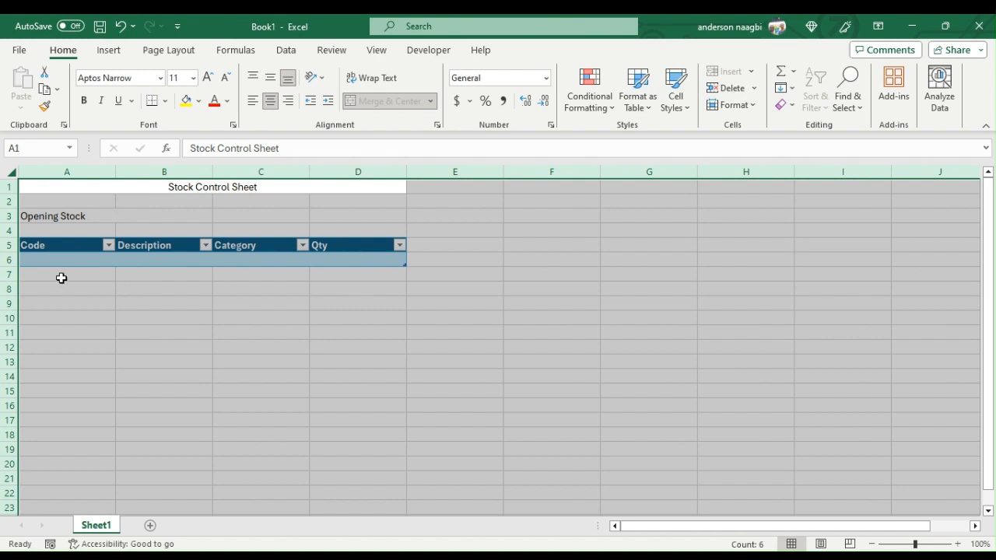
- Format the Stock Control Sheet title with the Heading 1 cell style, font size 22 and the standard blue font color
click(205, 187)
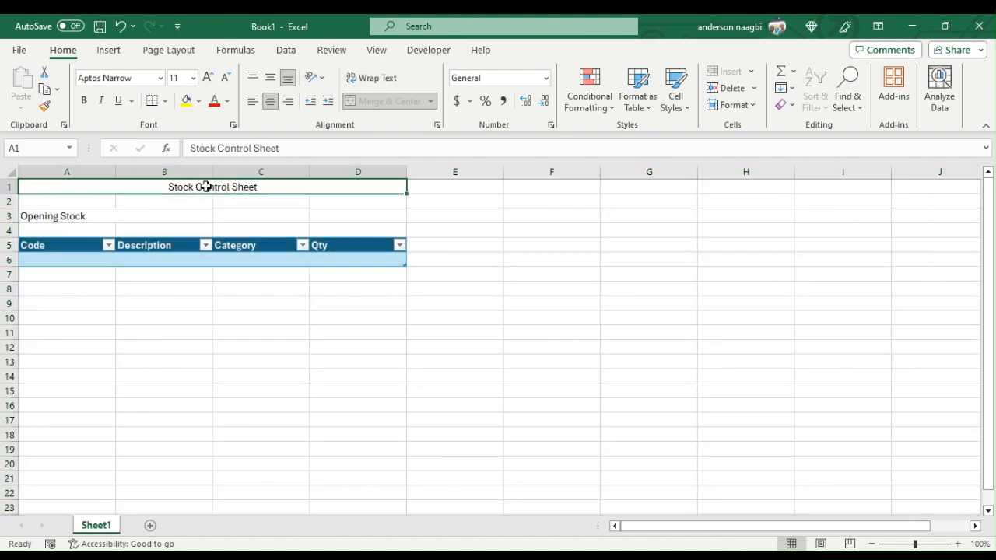
click(685, 107)
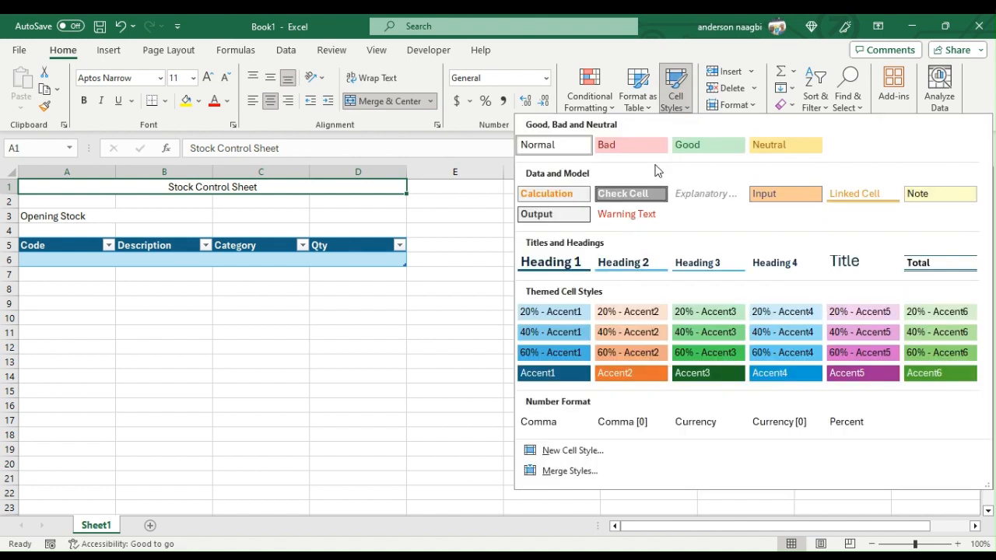
click(548, 262)
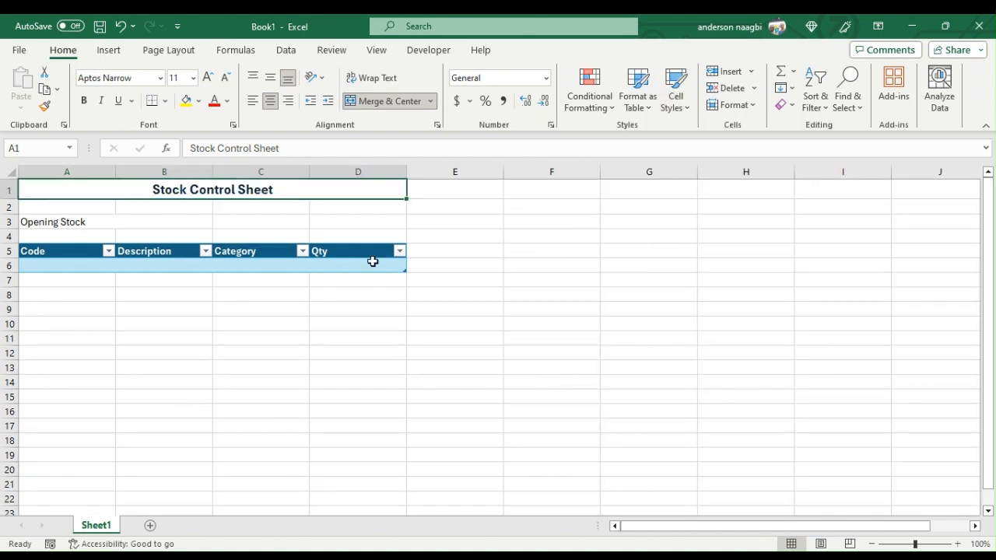
click(208, 79)
click(208, 79)
click(208, 79)
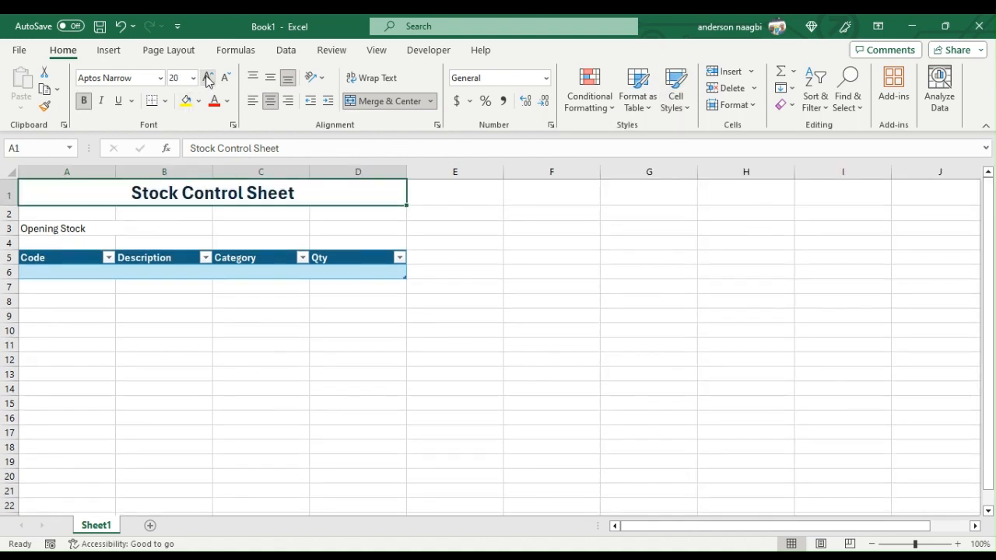
click(208, 78)
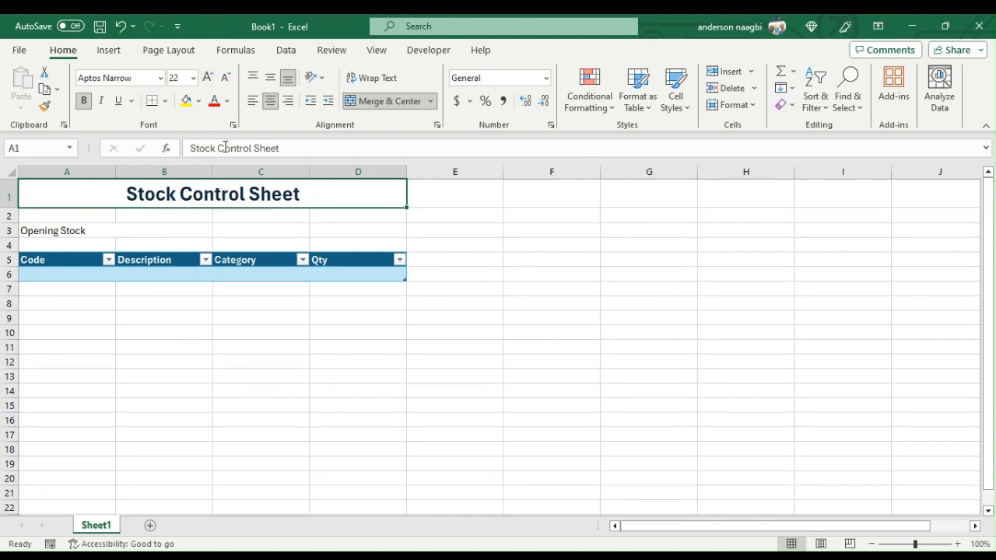
click(227, 101)
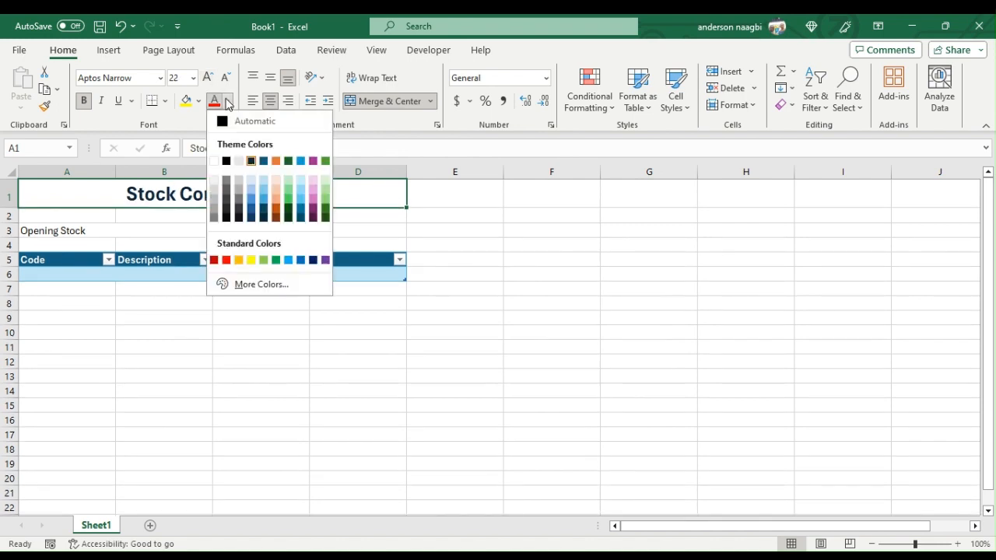
click(299, 260)
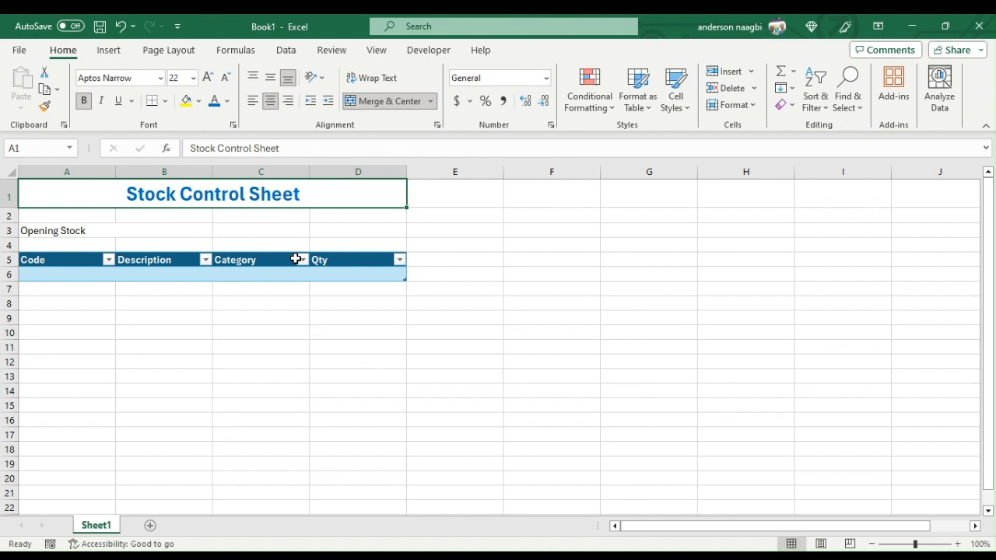
- Set the Opening Stock label to font size 18 and the same blue font color as the title
click(71, 228)
click(208, 78)
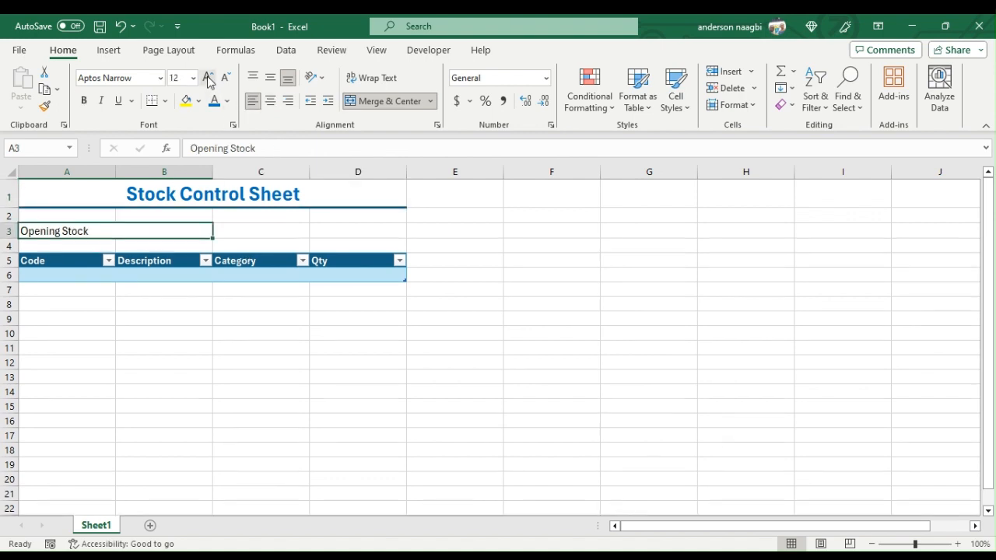
click(208, 78)
click(208, 78)
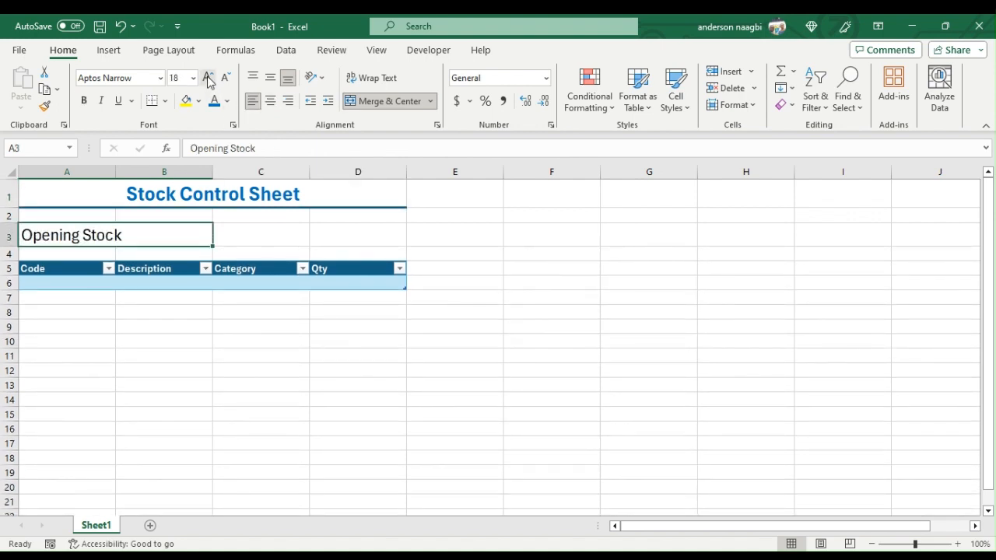
click(212, 102)
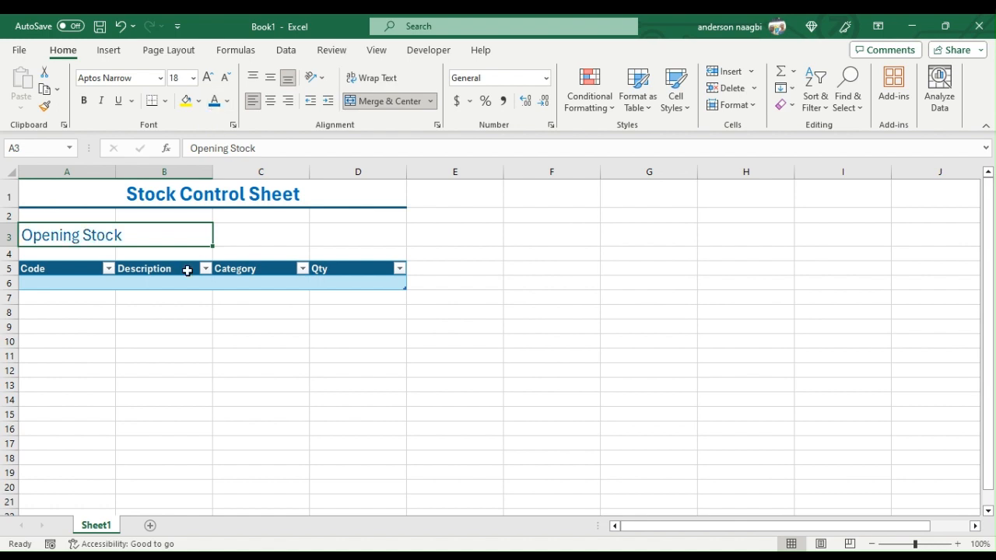
- Enter code 3001 and description LF 670 in the first data row of the Opening Stock table
click(65, 286)
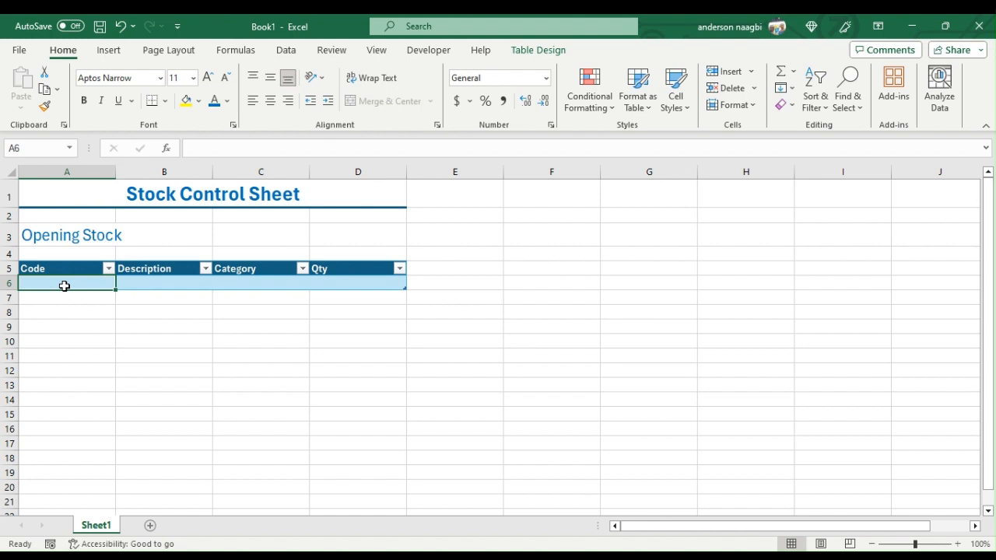
text(3001)
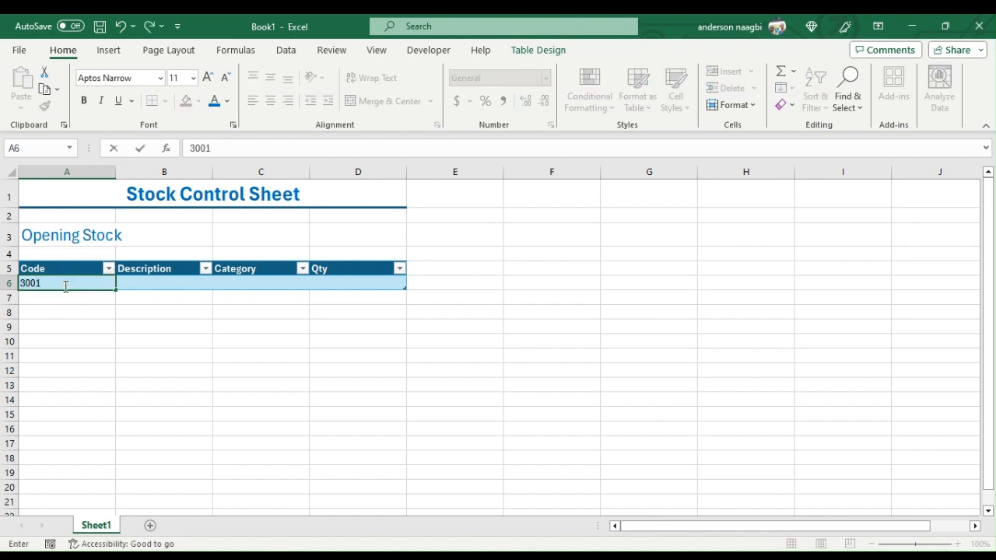
key(Tab)
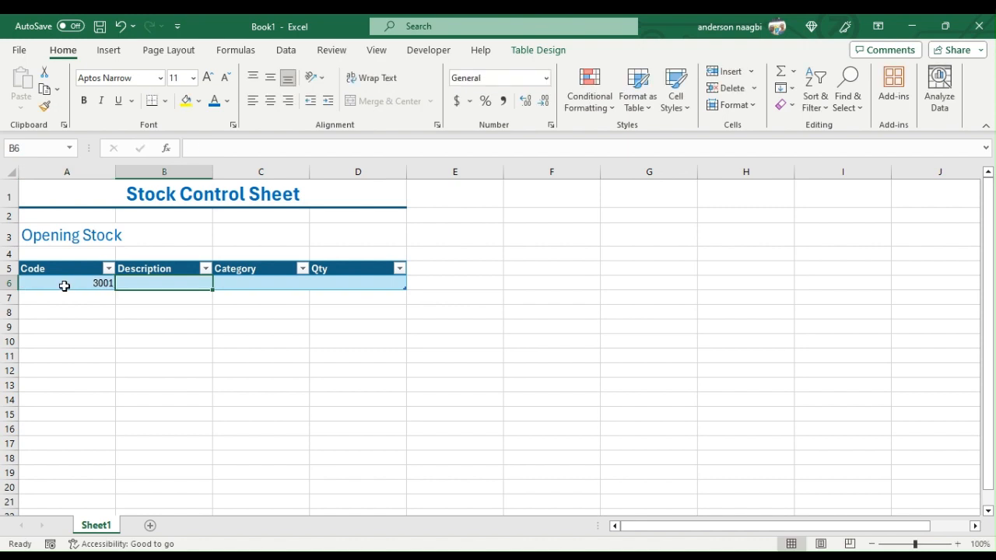
text(desc)
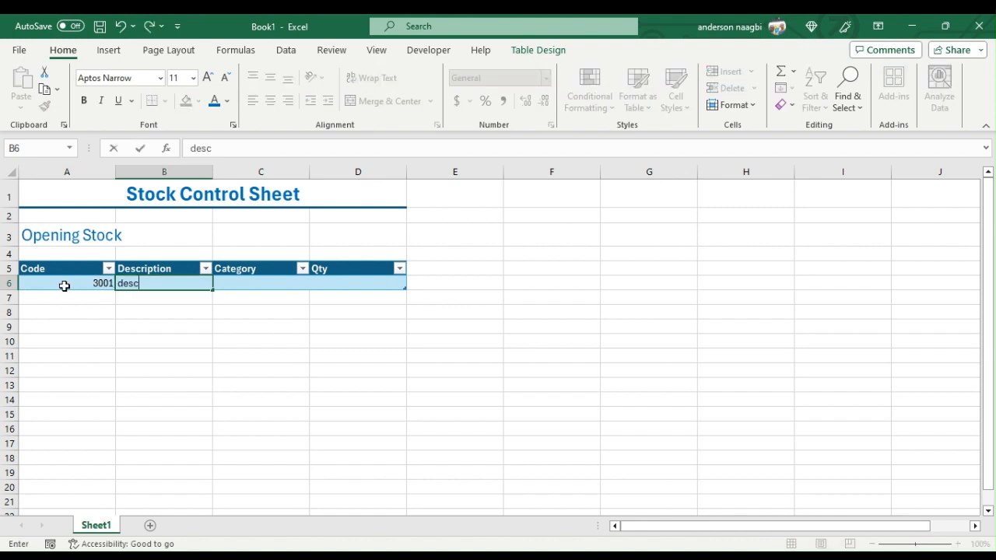
key(BackSpace)
key(BackSpace)
key(BackSpace)
key(BackSpace)
text(LF 670)
key(Tab)
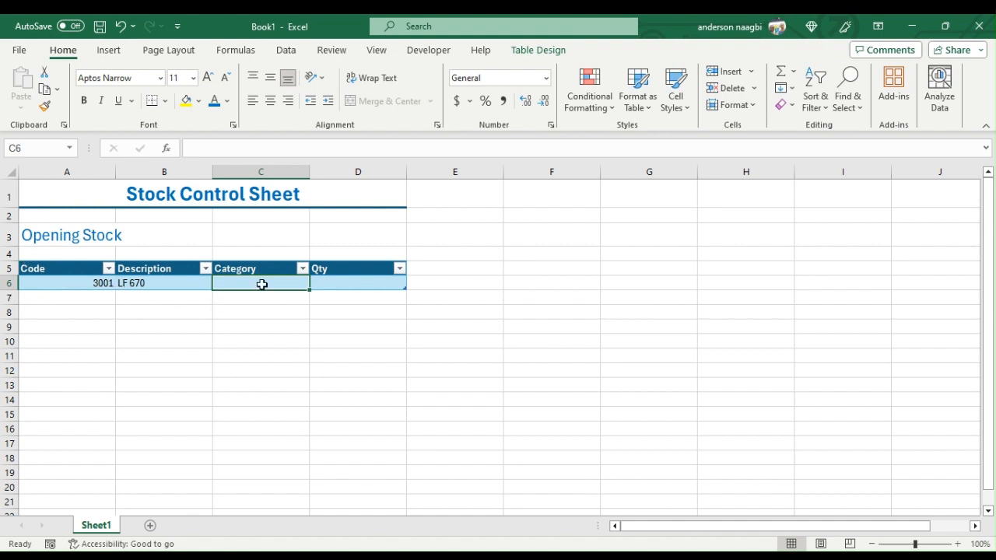
- Add a data validation drop-down list to Category cell C6, with options including Filter and Stationeries
click(287, 51)
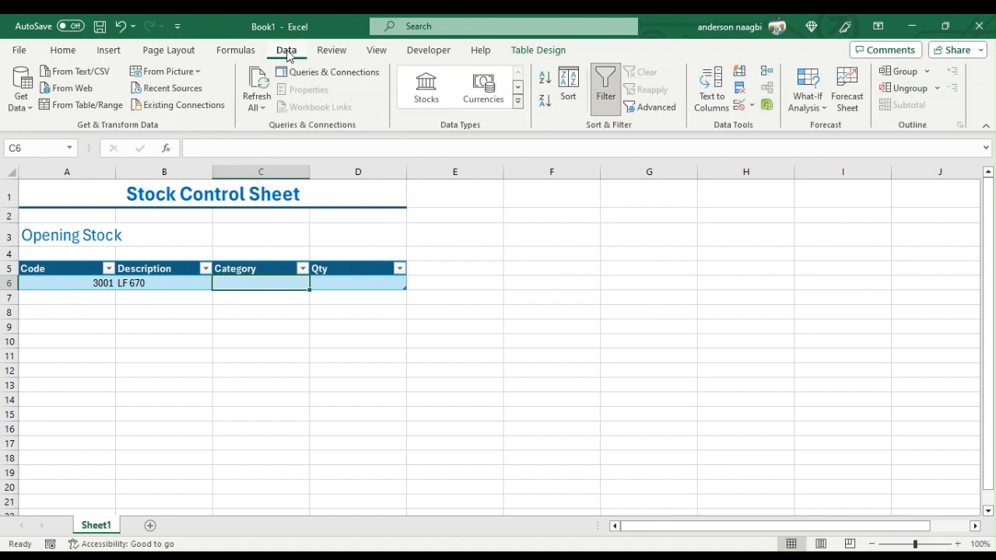
click(754, 106)
click(781, 125)
- Choose Filter as the category for item 3001 and enter a quantity of 34
text(f)
click(233, 300)
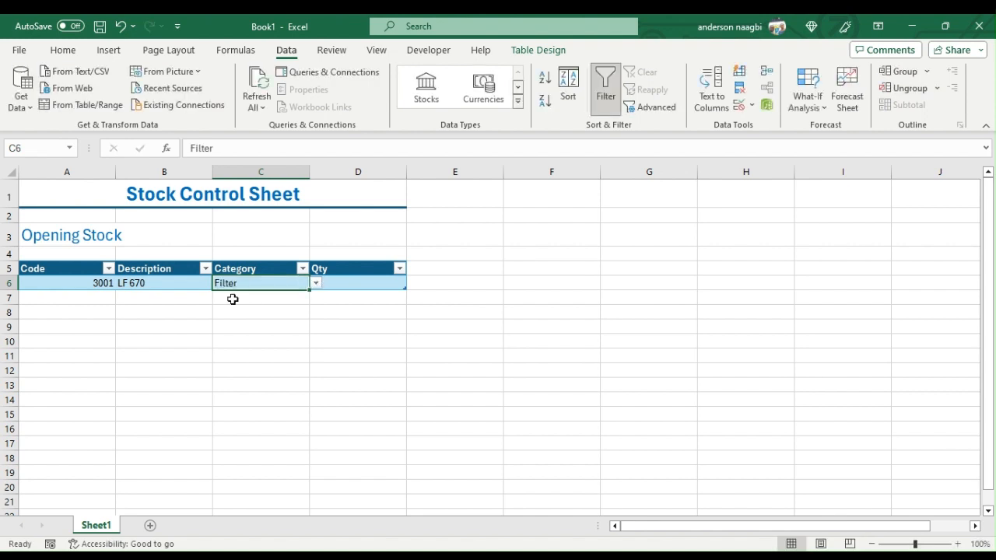
key(Tab)
text(34)
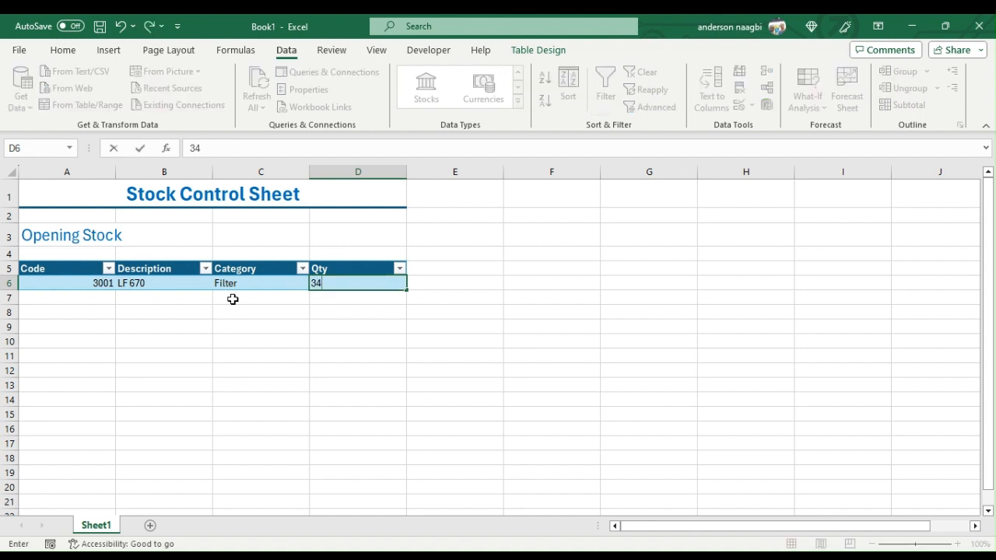
- Add a second item in row 7 with code 3002, description LF 777, category Filter and quantity 45
click(75, 296)
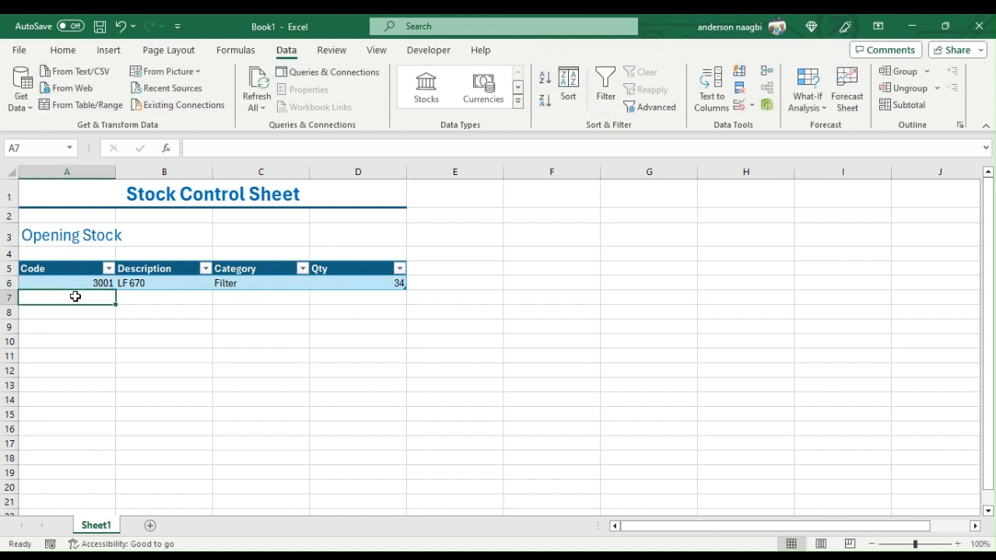
text(3002)
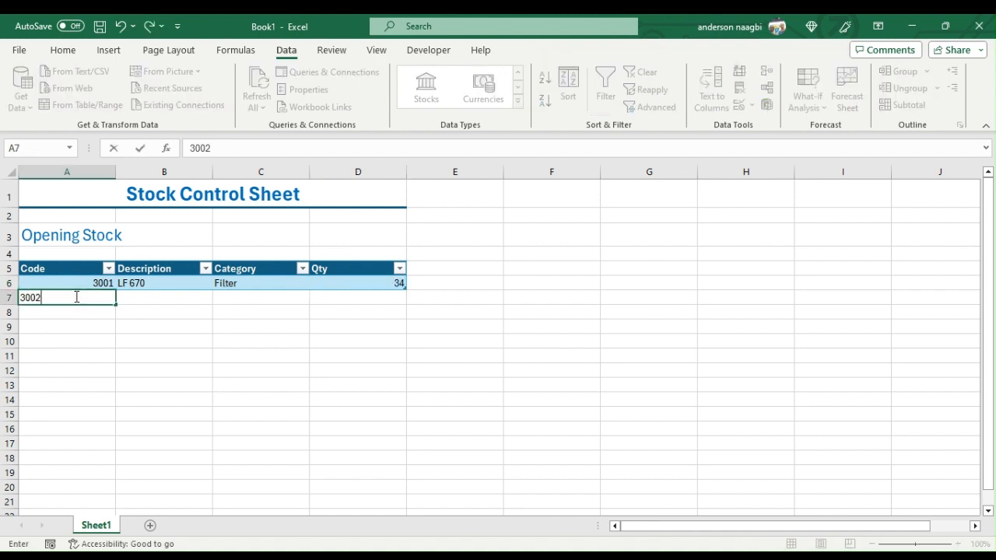
key(Tab)
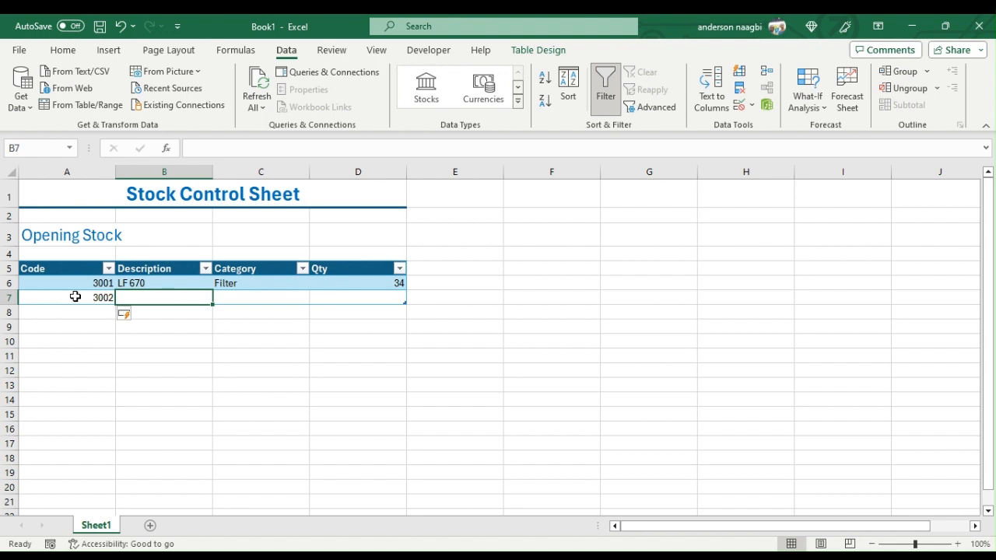
text(LF )
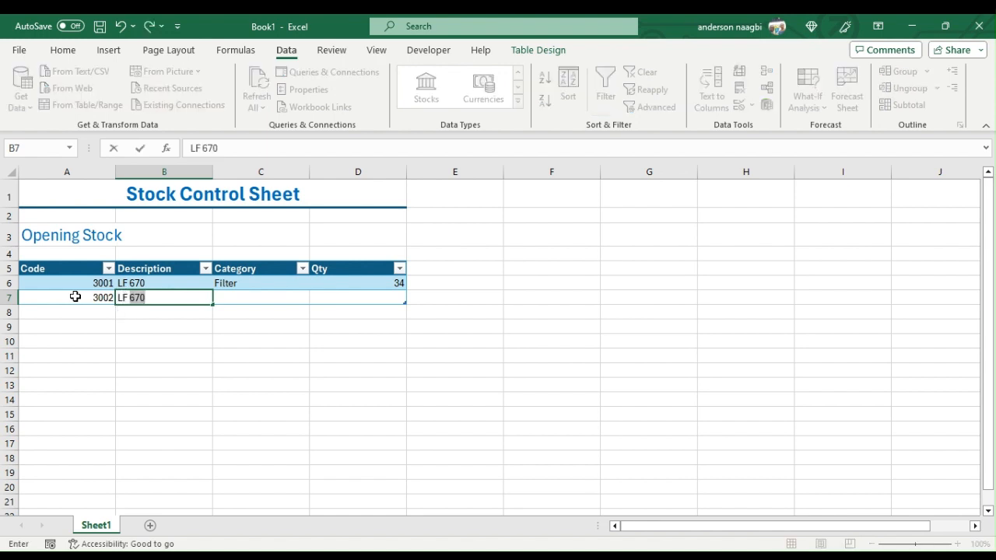
text(777)
key(Tab)
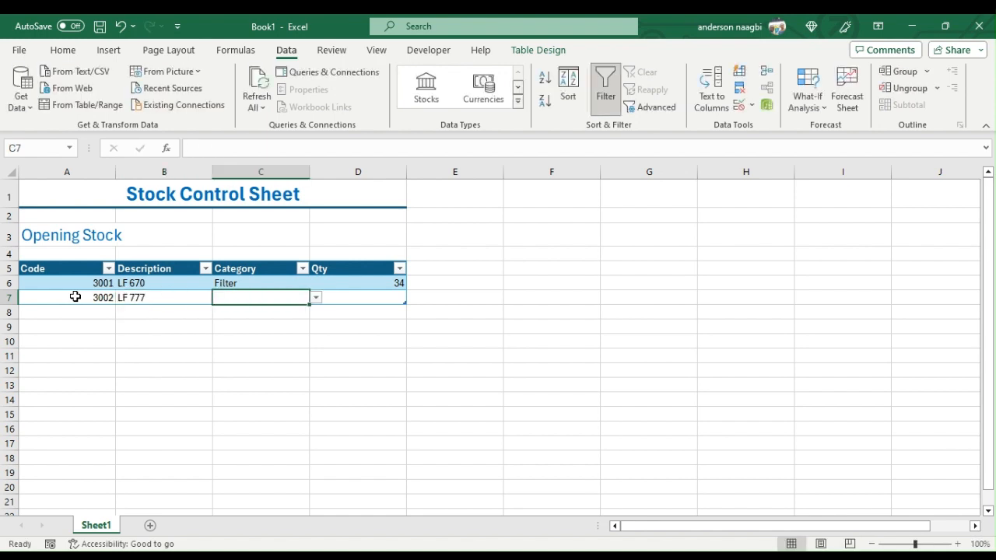
text(F)
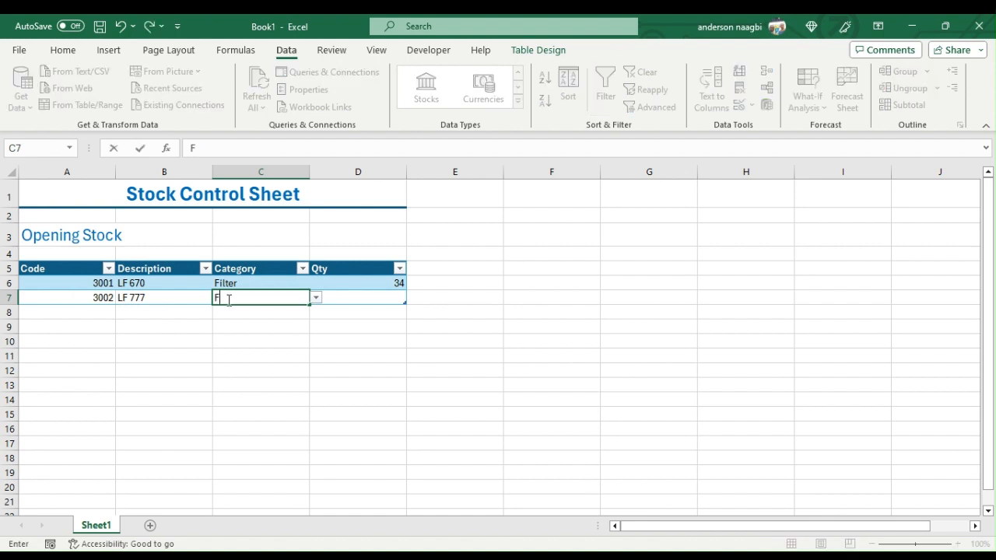
click(249, 317)
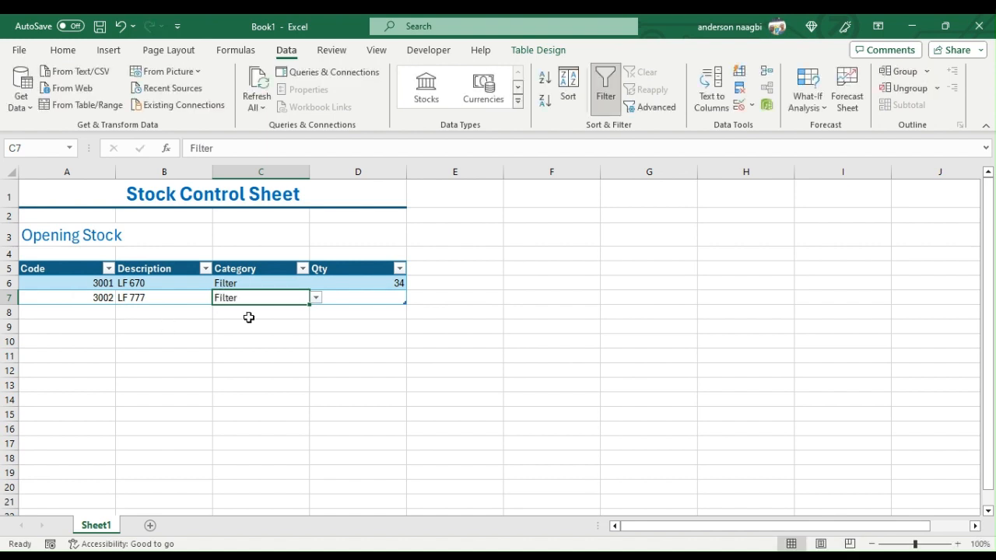
key(Tab)
text(45)
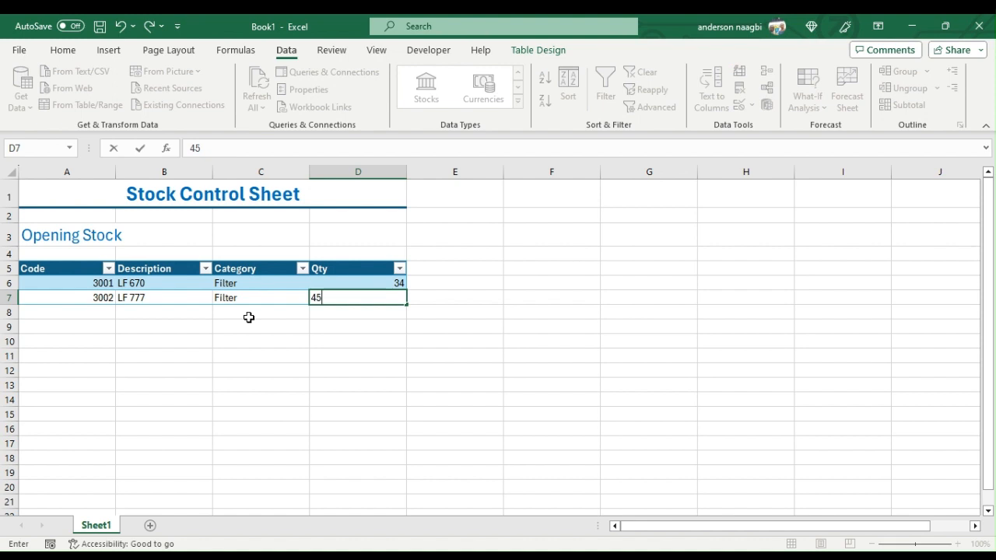
- Start a third item in row 8 with code 3003 and description WS 1000
click(101, 309)
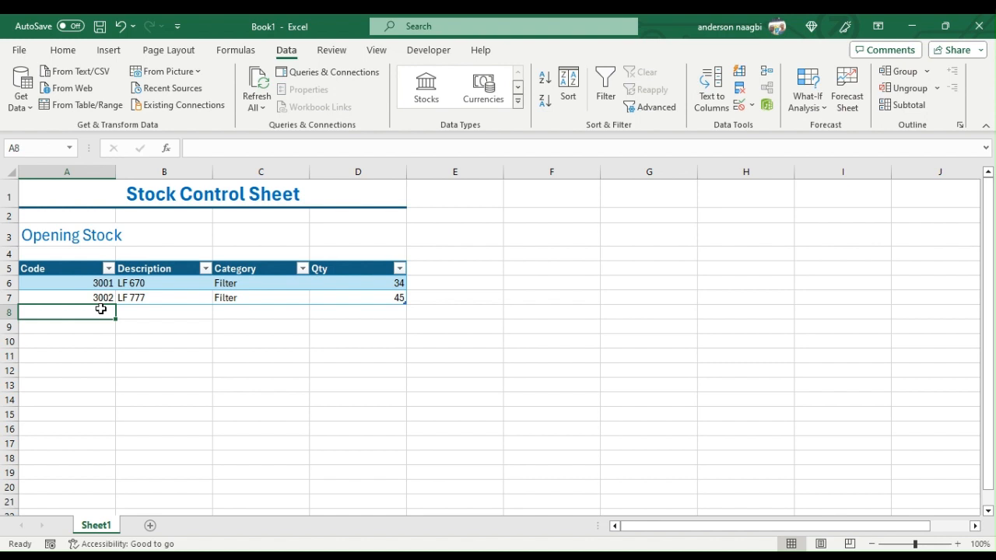
text(3003)
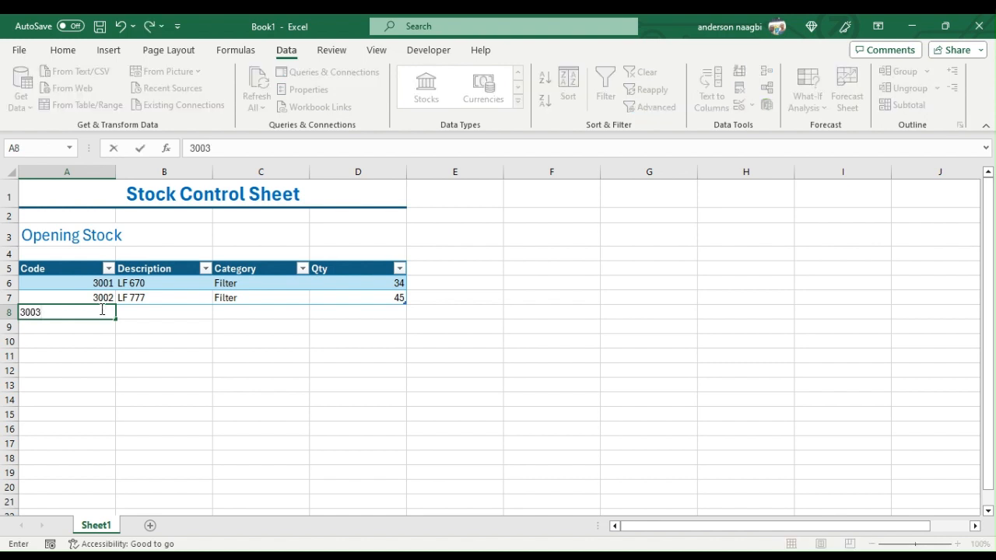
key(Tab)
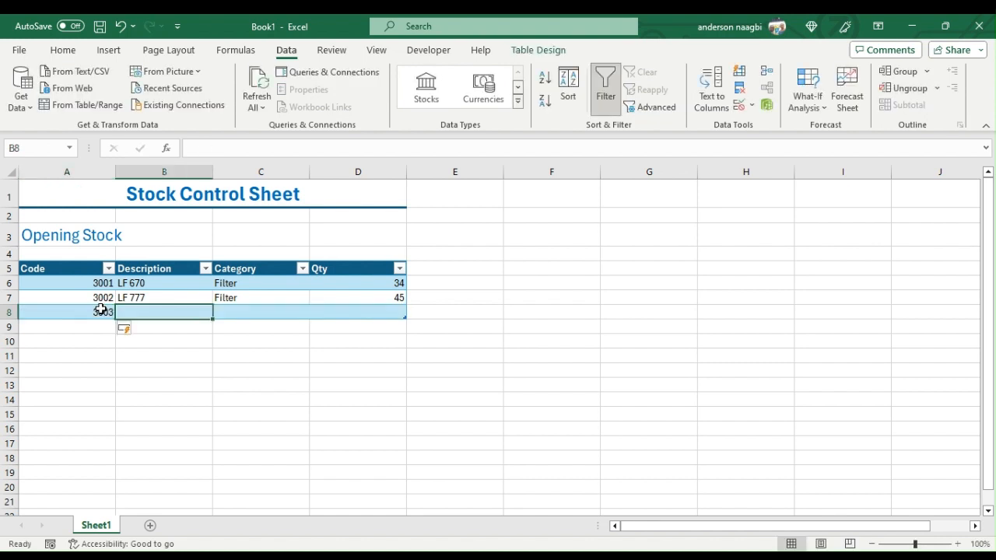
text(WS)
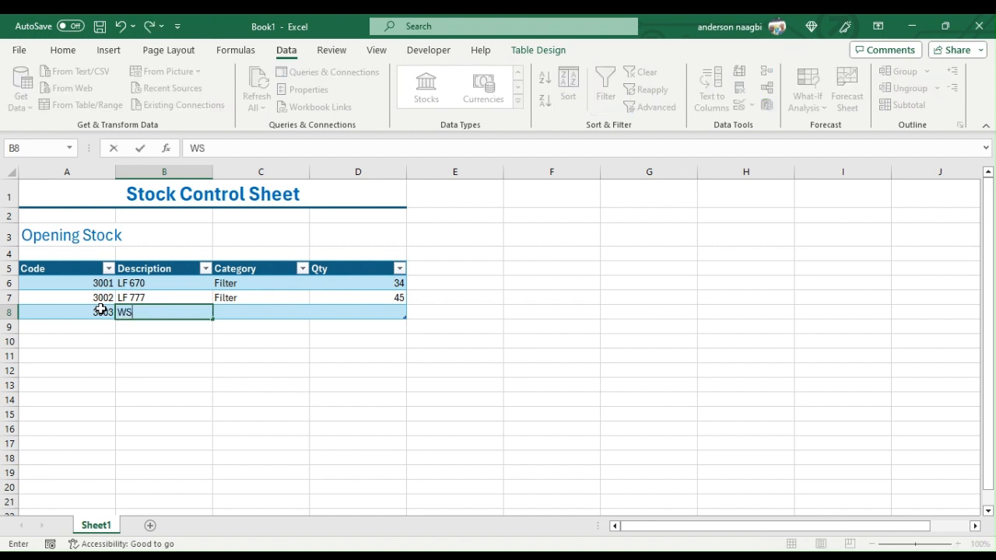
key(Tab)
key(Left)
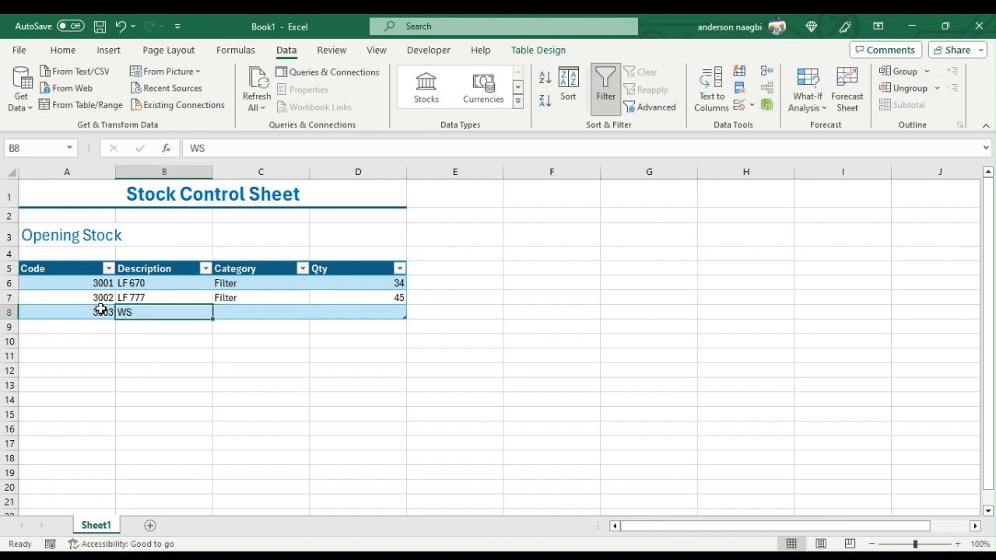
key(F2)
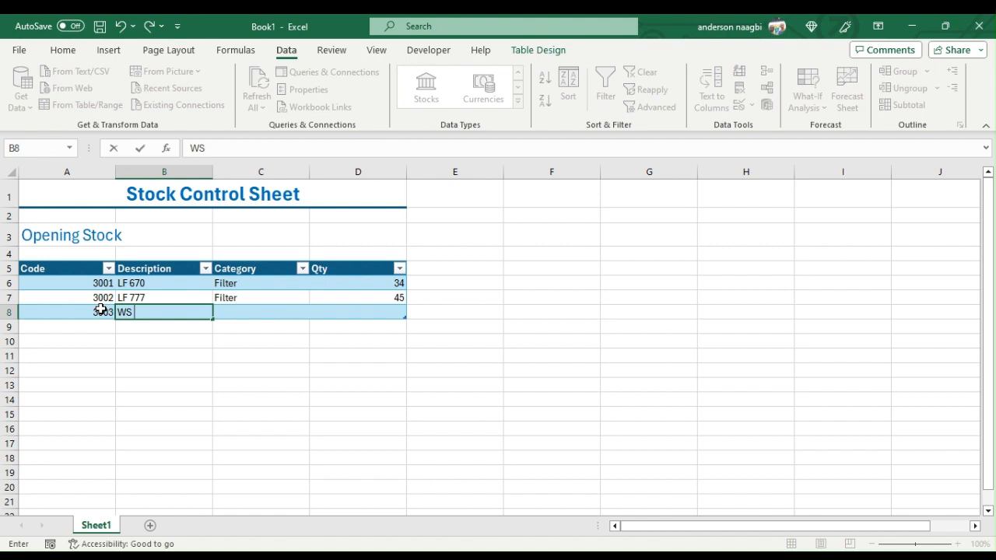
text(1000)
key(Tab)
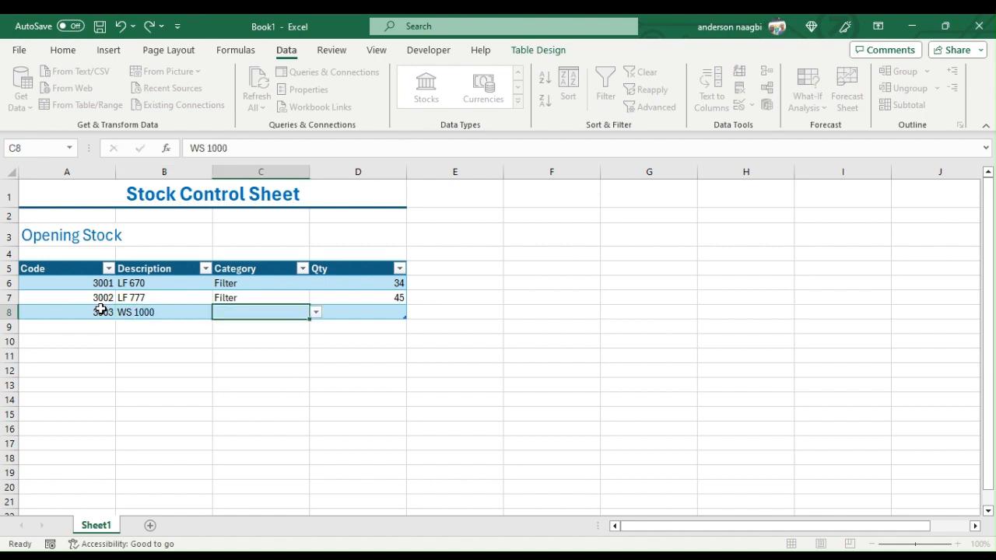
- Set the category of item 3003 to Filter and its quantity to 23
text(Filter)
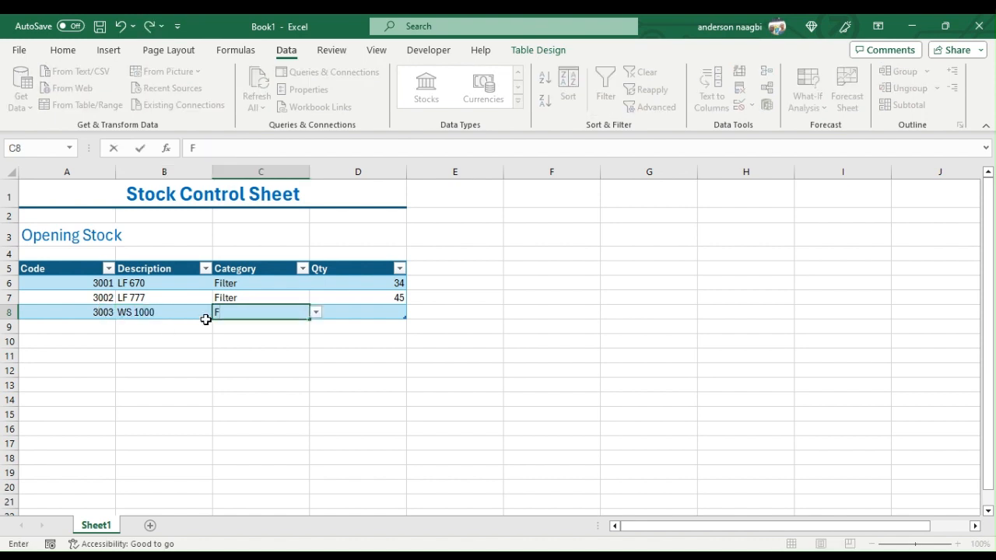
key(ctrl+Return)
key(Tab)
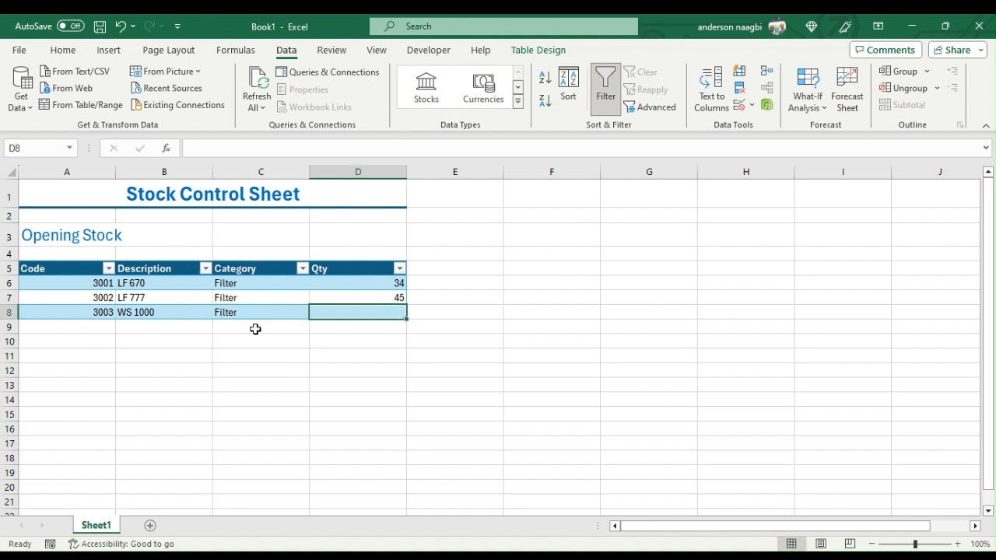
text(23)
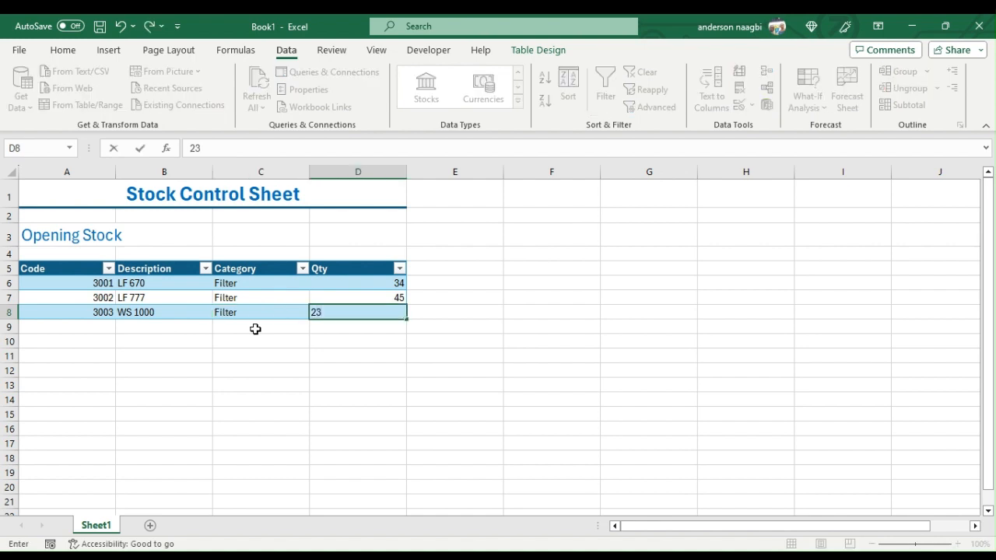
- Start a fourth item in row 9 with code 3004 and description Printer ink
click(105, 329)
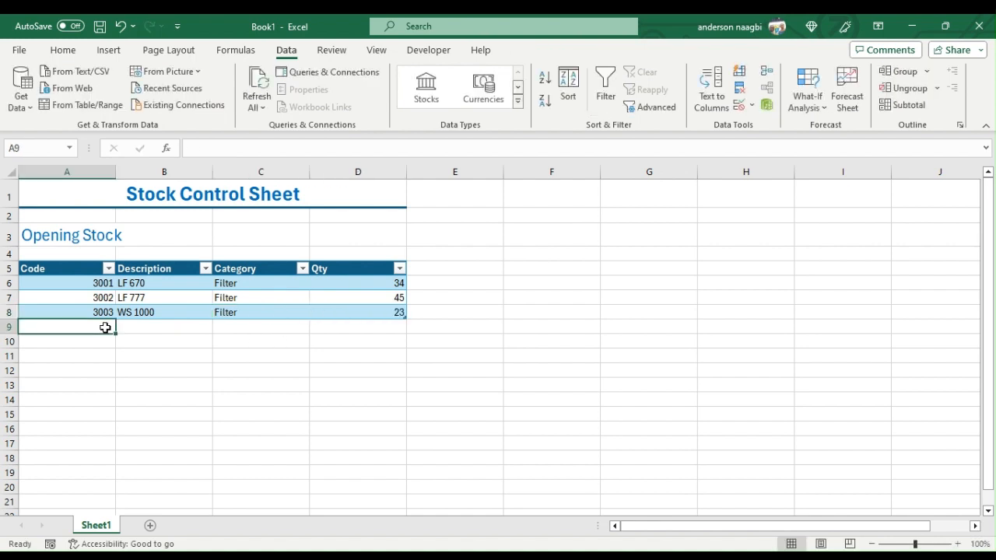
text(3004)
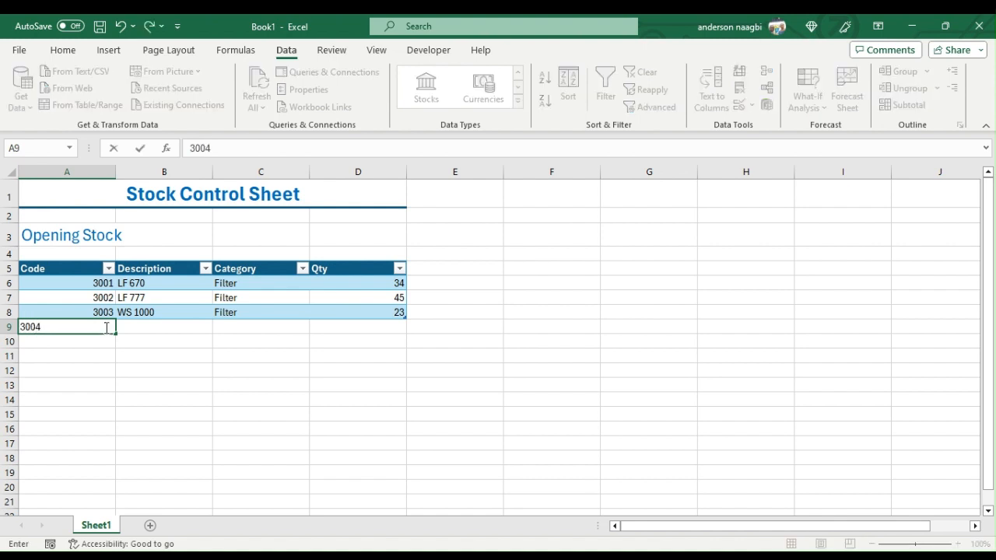
key(Tab)
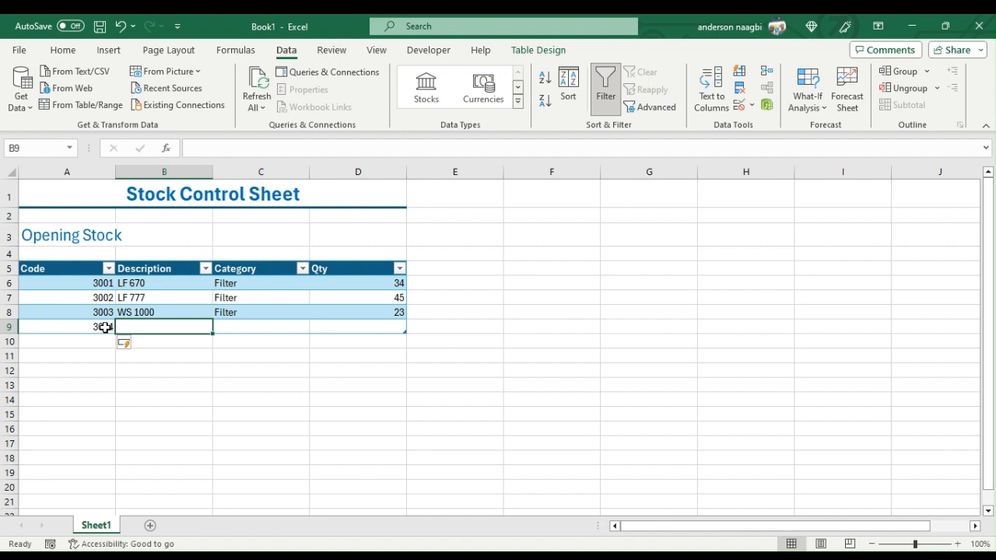
text(P)
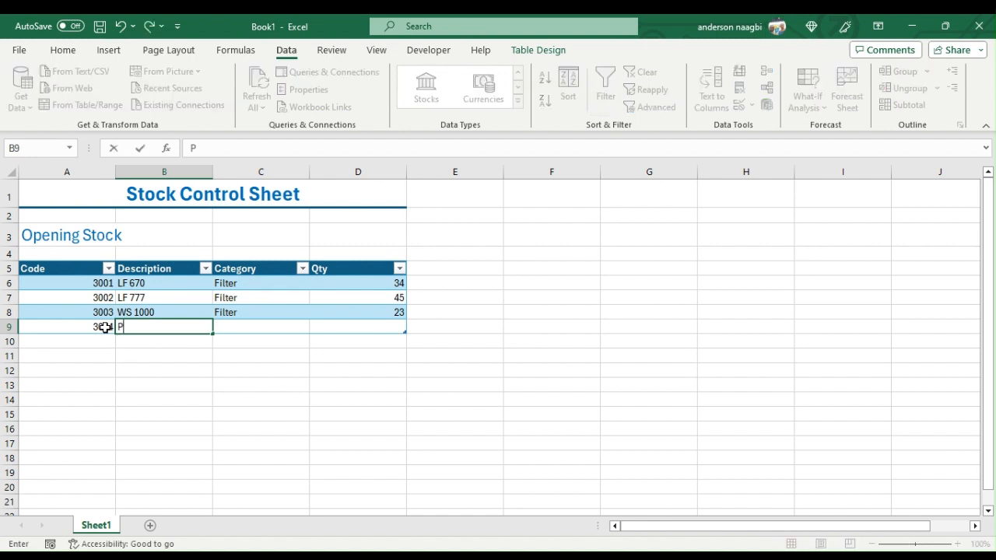
text(r)
key(BackSpace)
key(BackSpace)
text(Printer ink)
key(Tab)
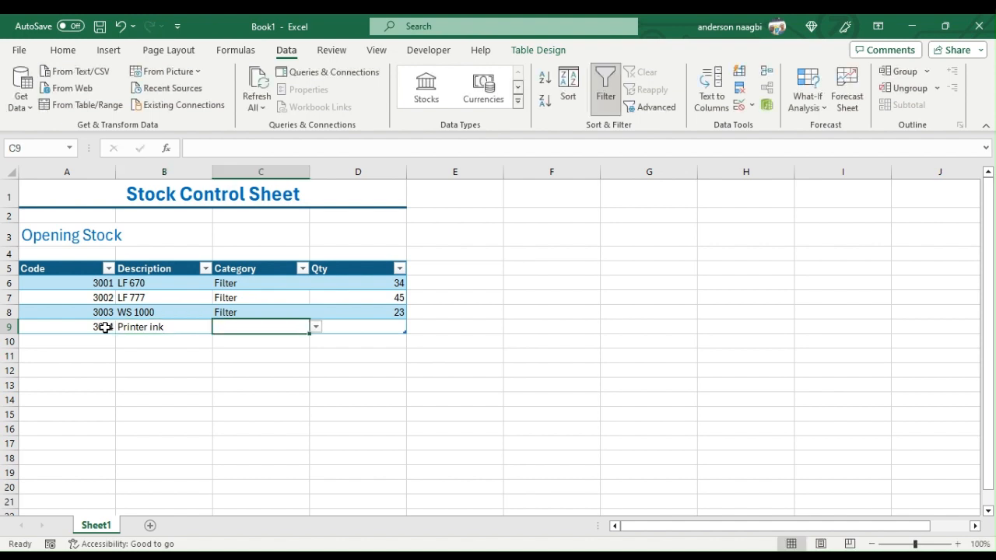
- Choose Stationeries as the category for the Printer ink item and enter a quantity of 25
text(s)
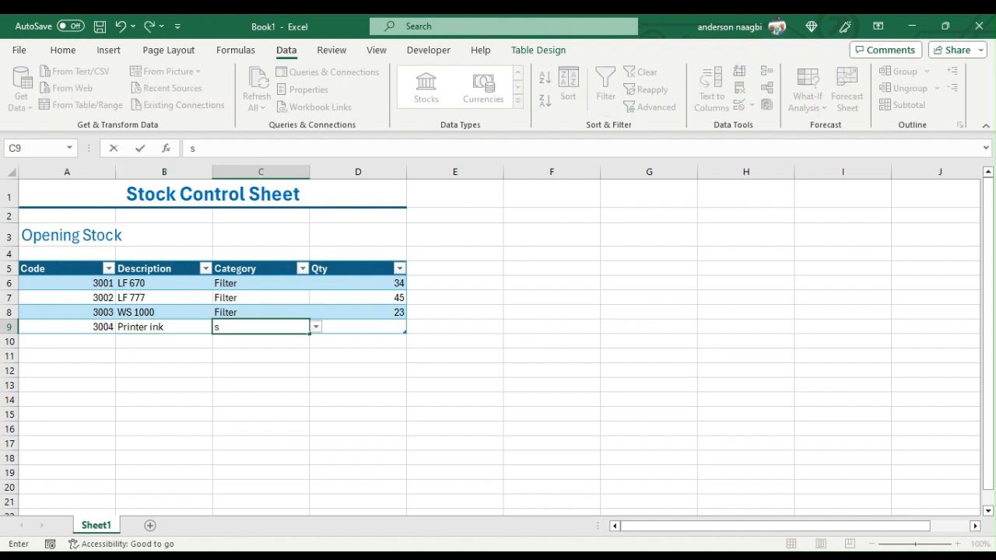
click(237, 341)
key(Tab)
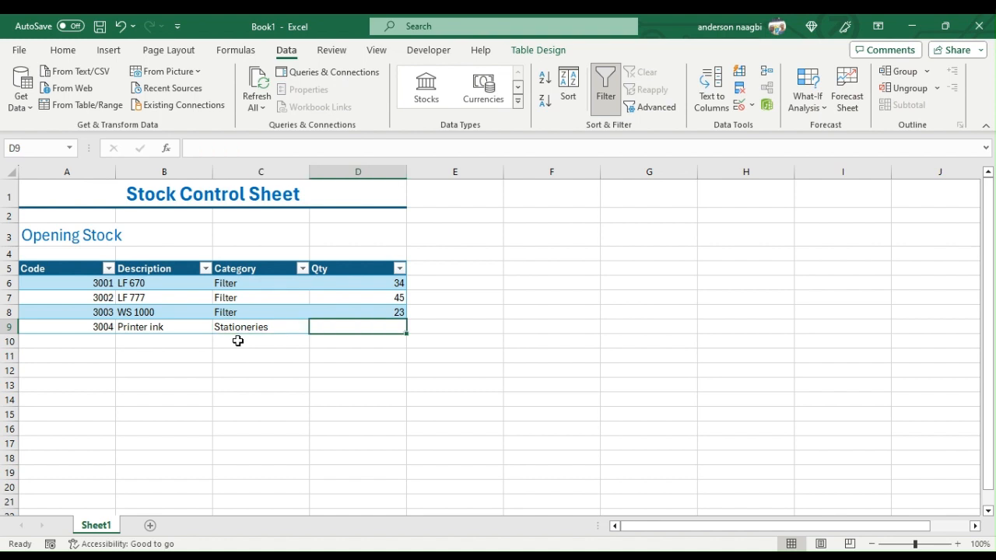
text(25)
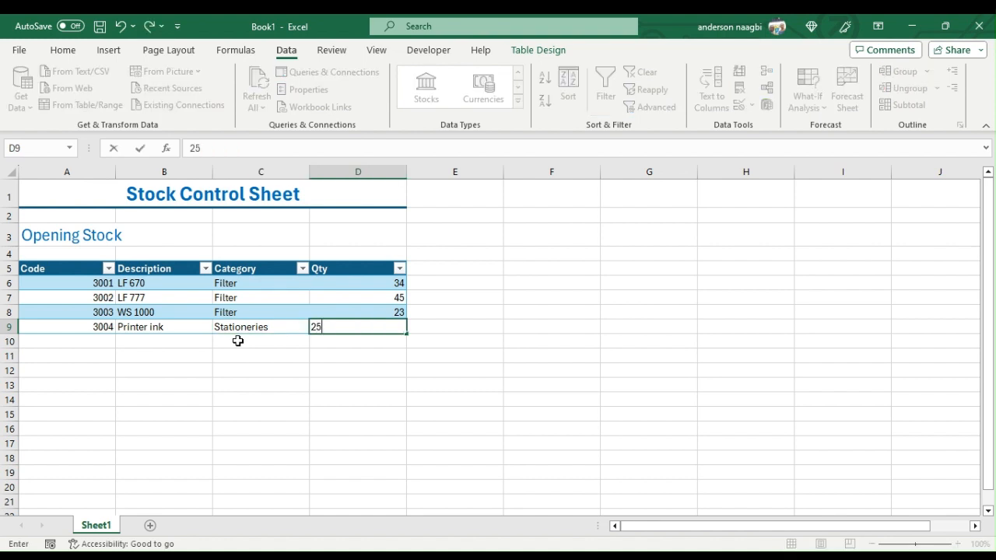
click(88, 343)
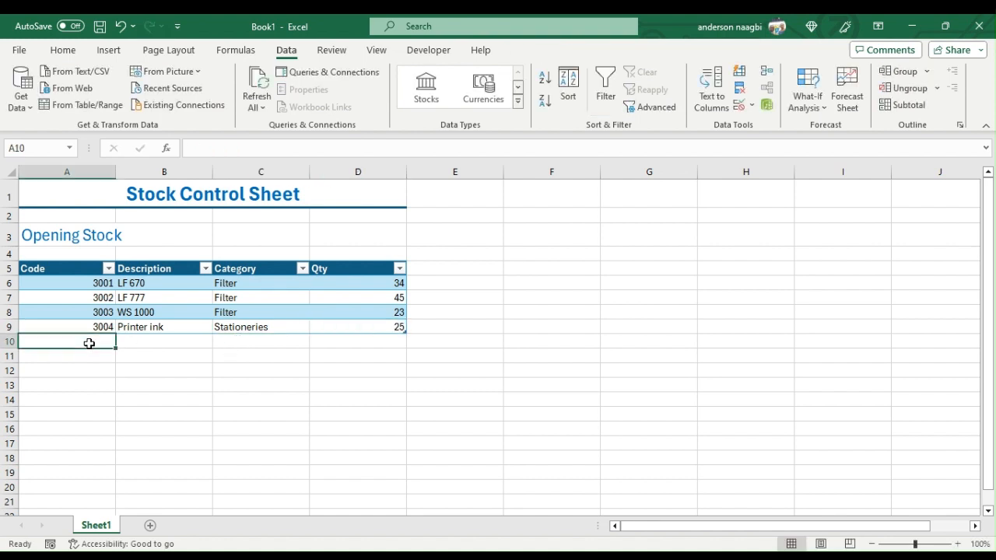
- Start a fifth item in row 10 with code 3005 and description A4 Paper
text(2)
key(BackSpace)
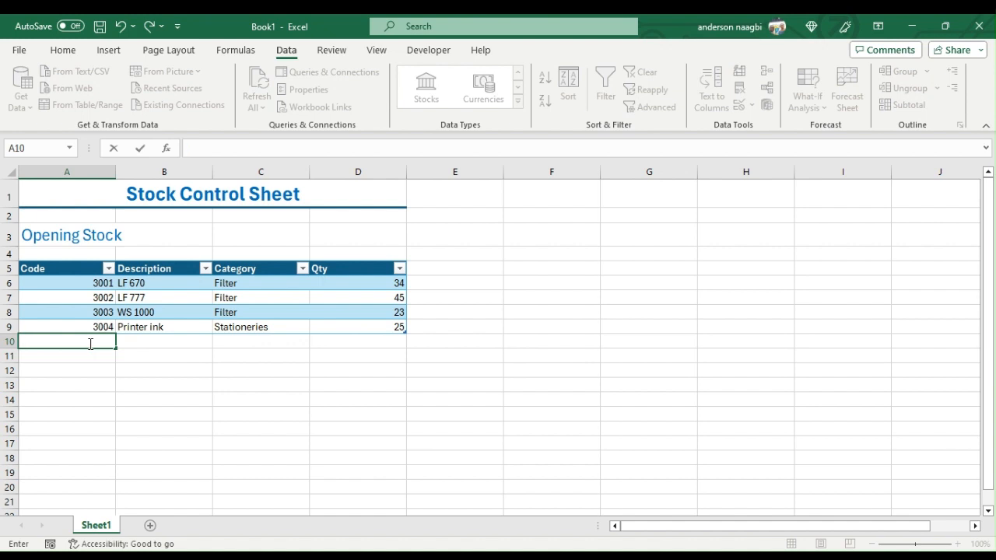
text(3005)
key(Tab)
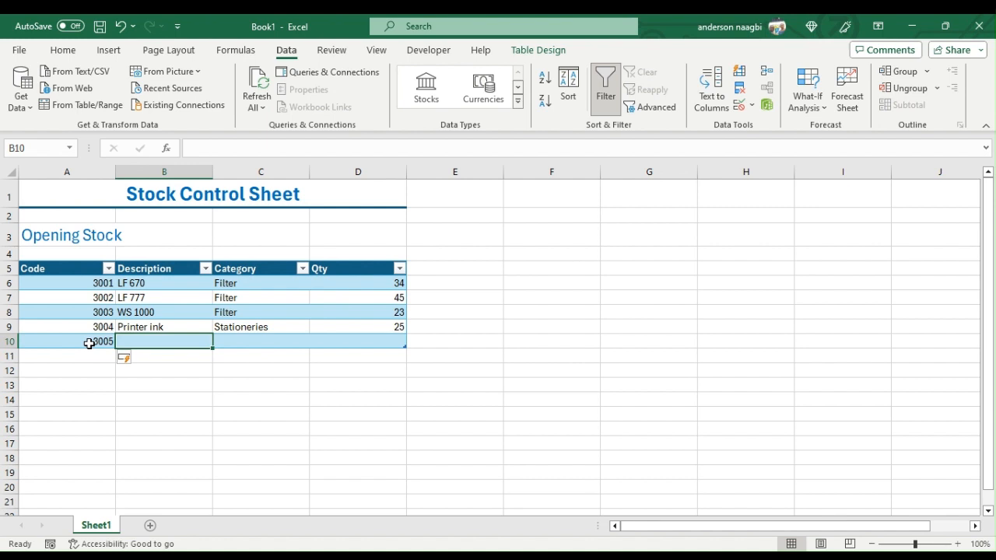
text(A4)
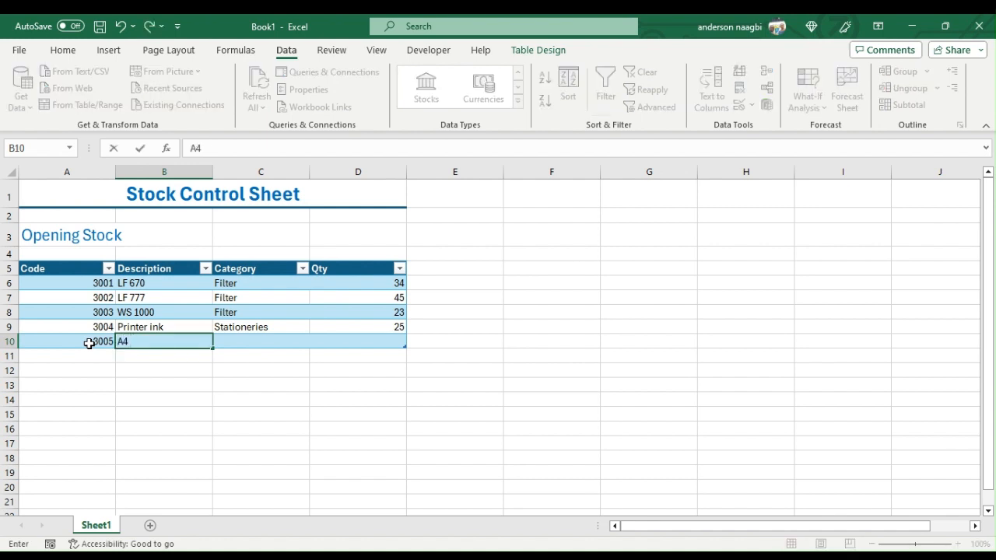
text( Paper)
key(Tab)
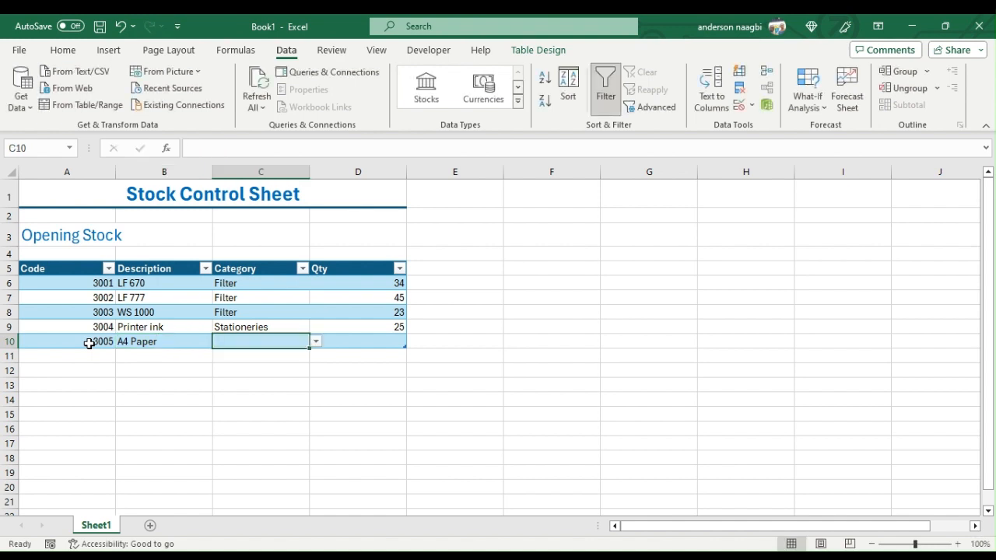
- Set the category of the A4 Paper item to Stationeries and its quantity to 12
text(s)
click(237, 355)
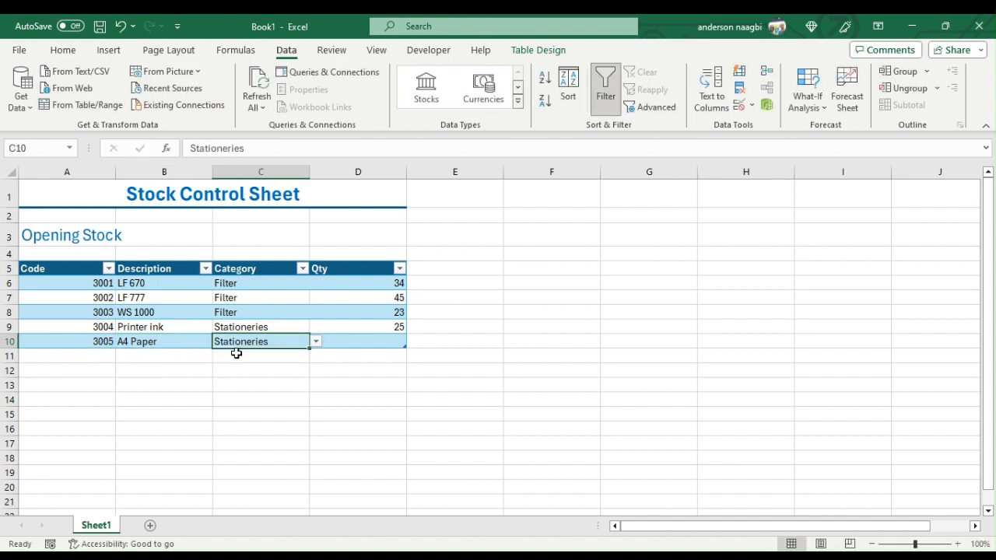
key(Tab)
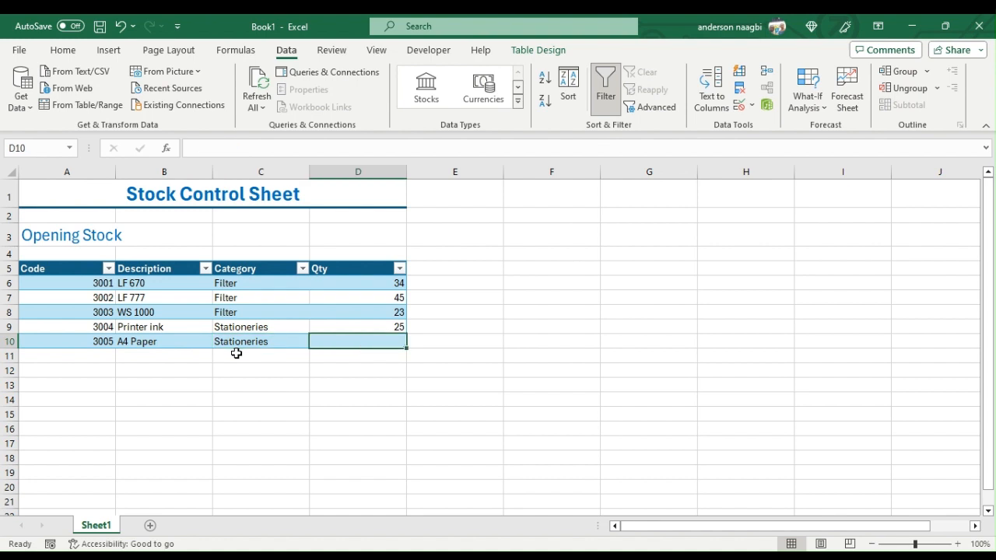
text(12)
click(91, 356)
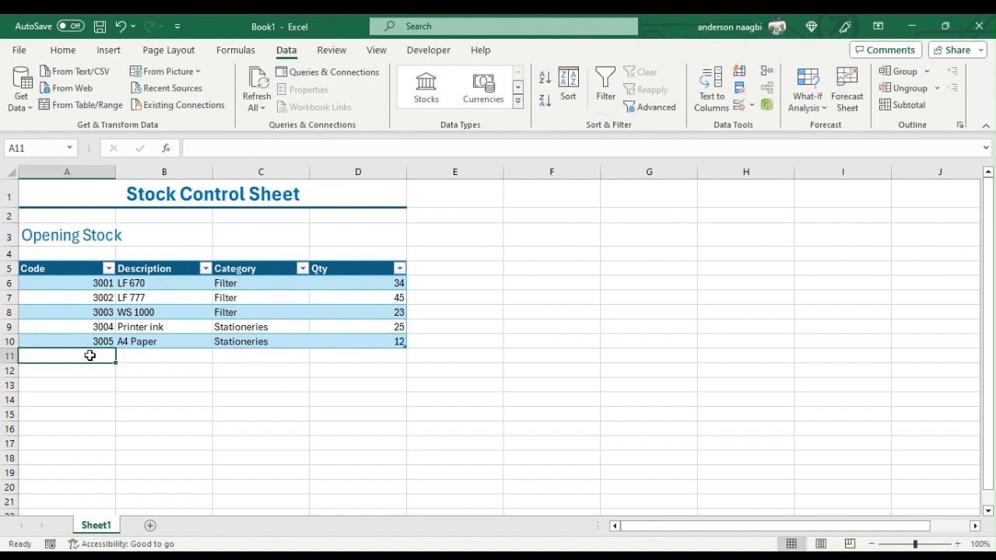
- Start a sixth item in row 11 with code 3006 and description Office pin
text(3006)
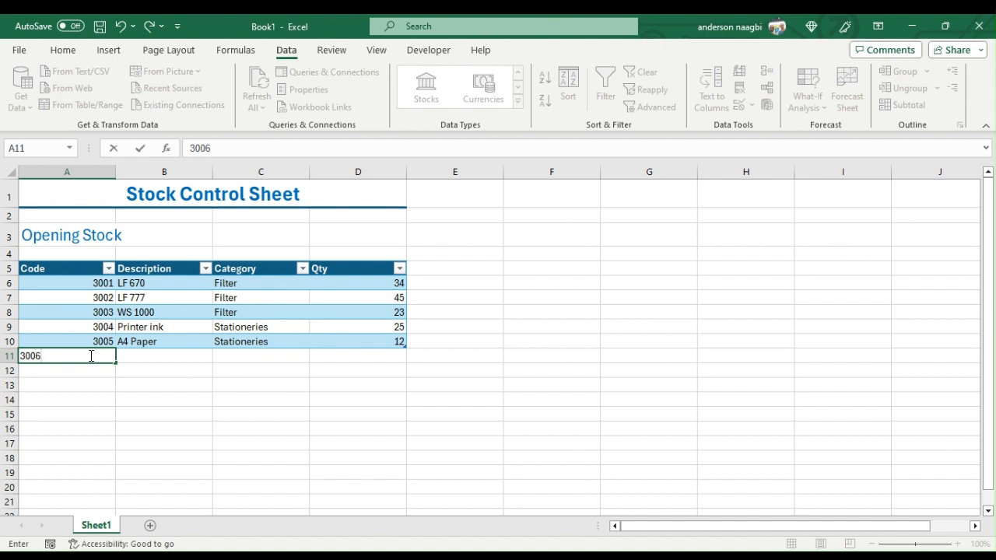
key(Tab)
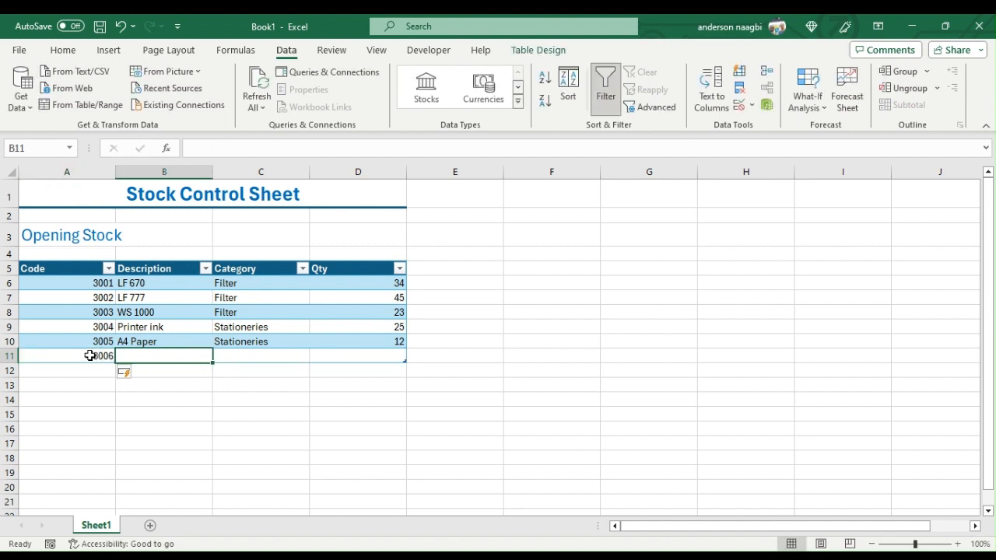
text(Office pin)
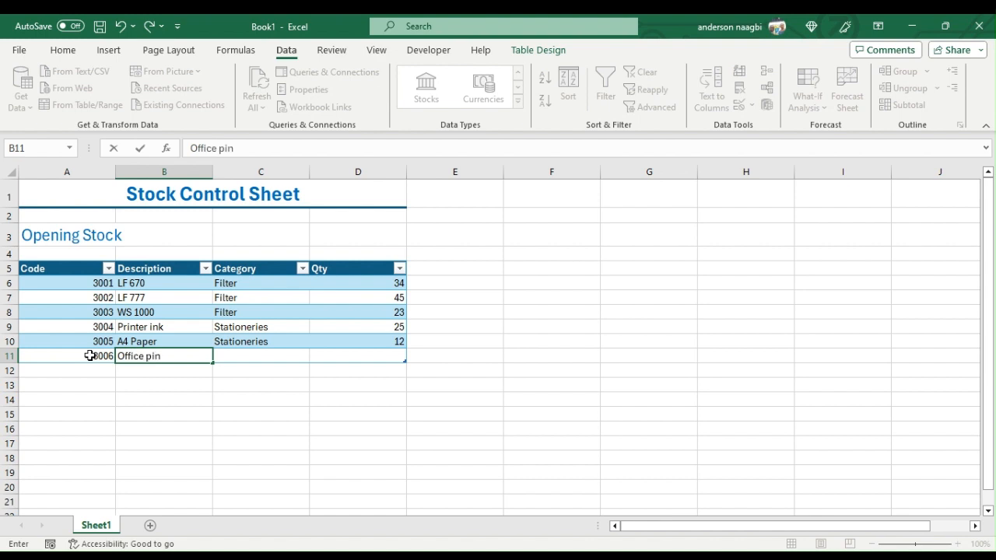
key(Tab)
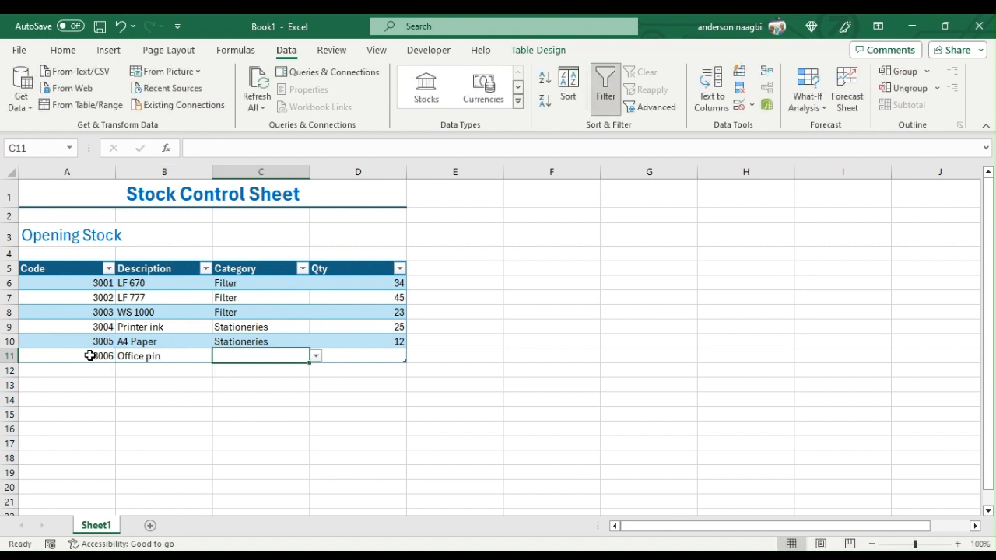
- Set the category of the Office pin item to Stationeries and its quantity to 26
text(Stationeries)
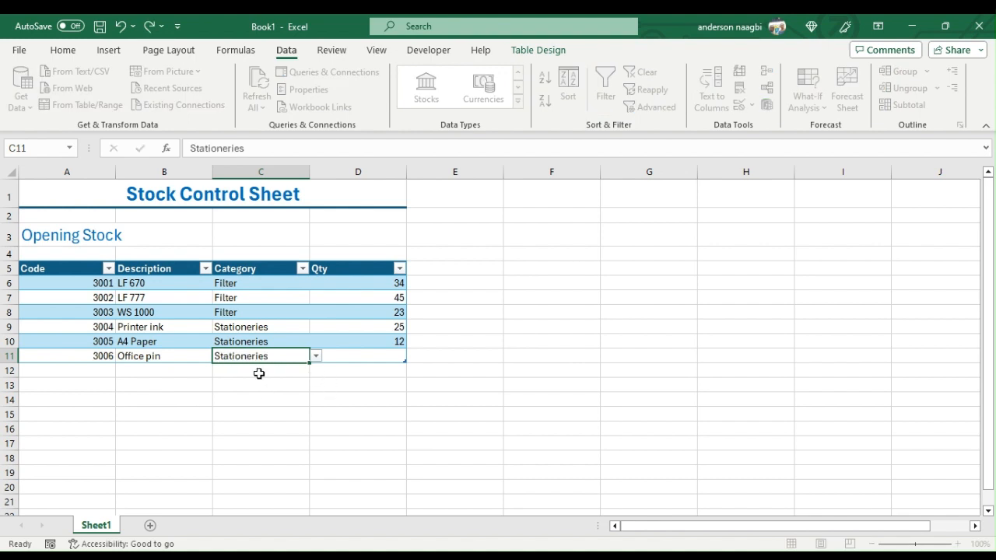
key(Tab)
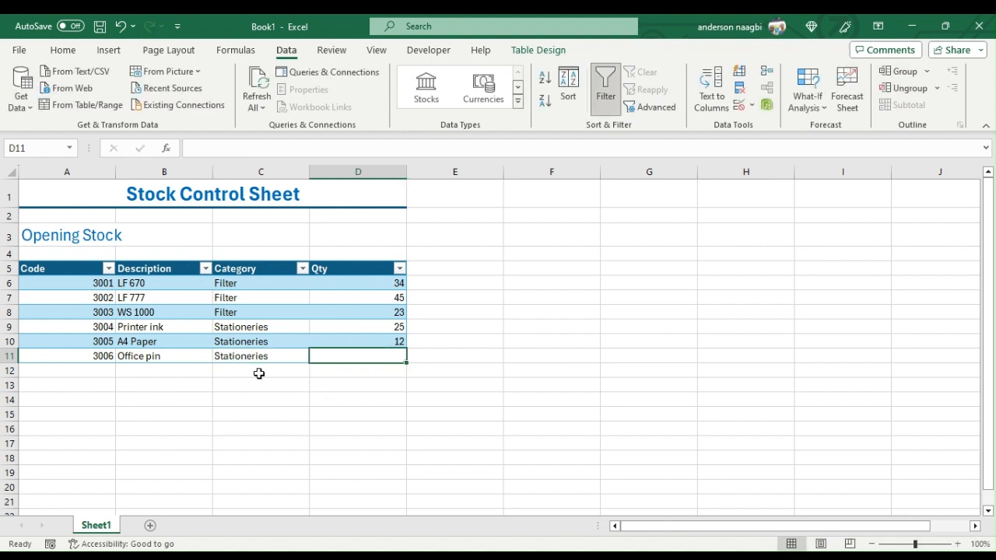
text(26)
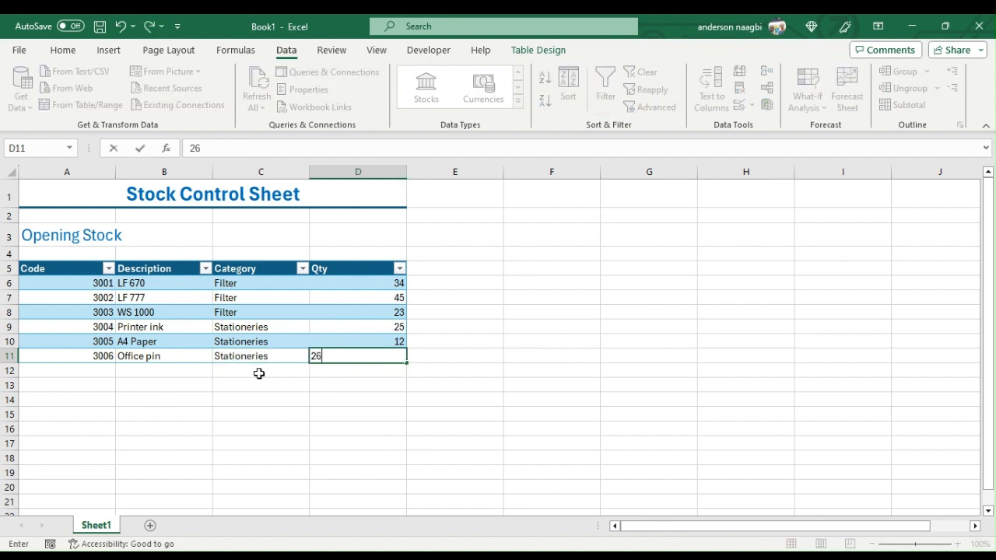
click(103, 372)
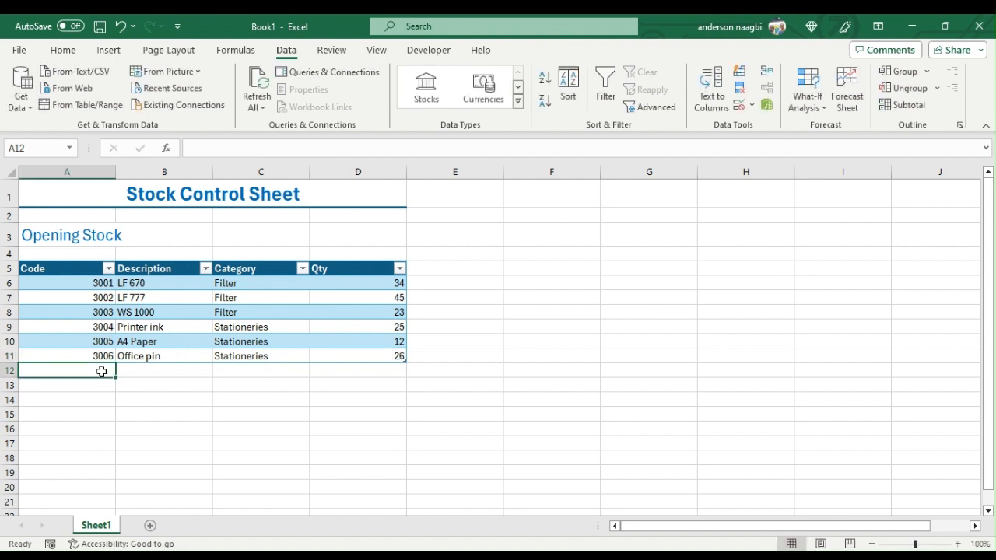
- Start a seventh item in row 12 with code 3007 and description 18w bulb
text(3007)
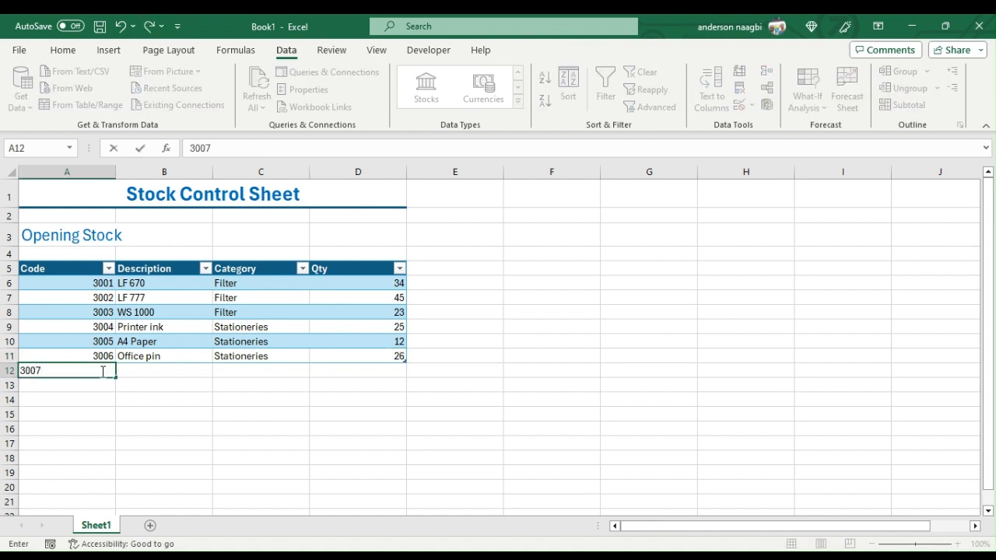
key(Tab)
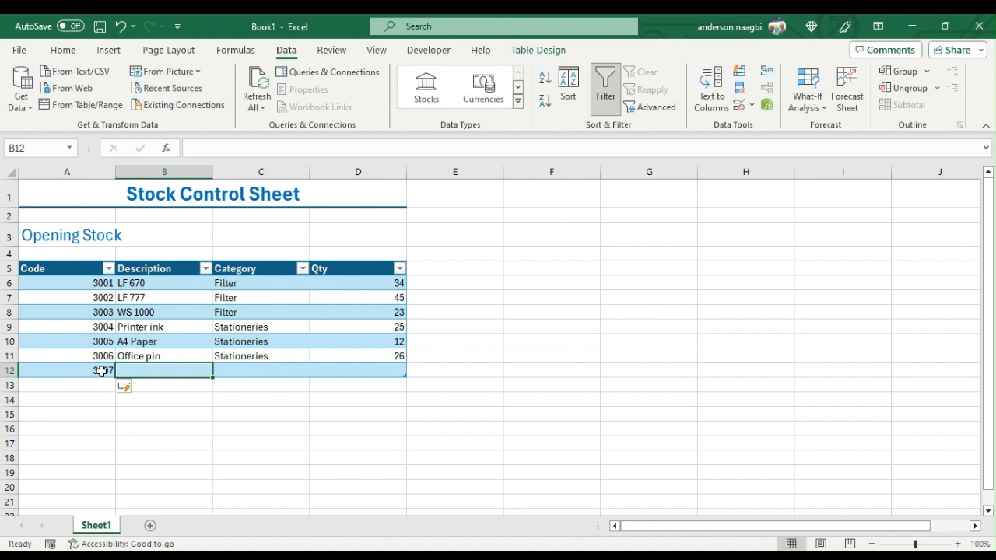
text(1)
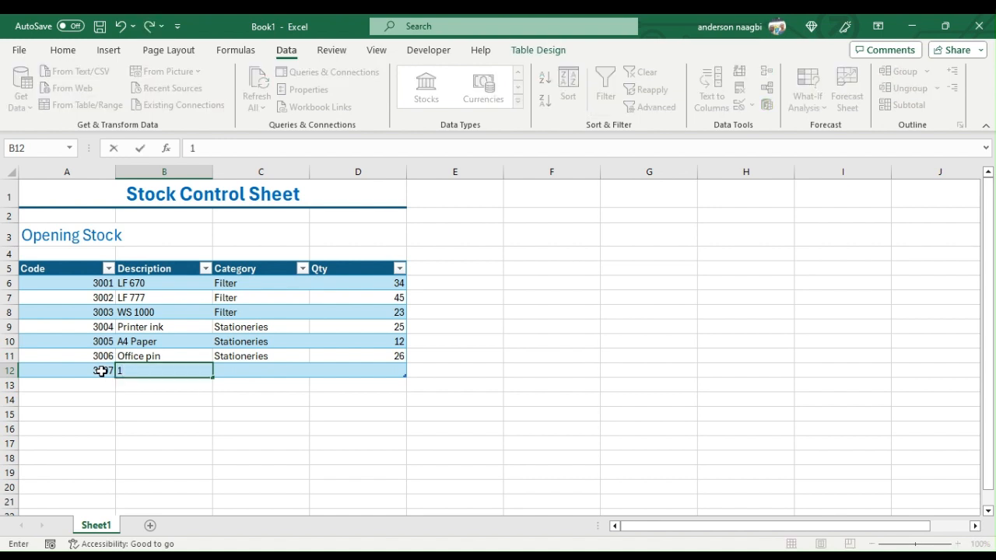
text(8w bulb)
key(Tab)
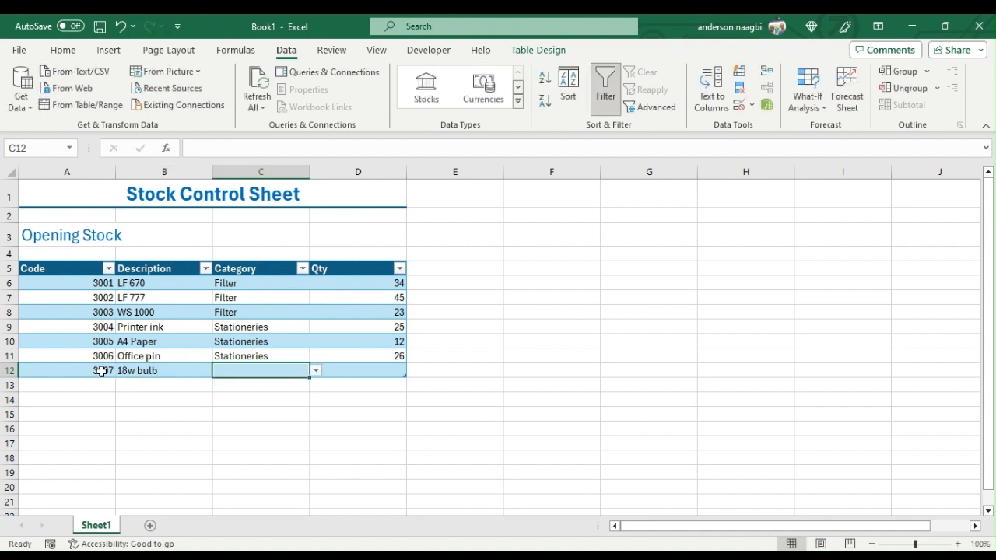
- Choose Electrical as the category for the 18w bulb item and enter a quantity of 37
text(e)
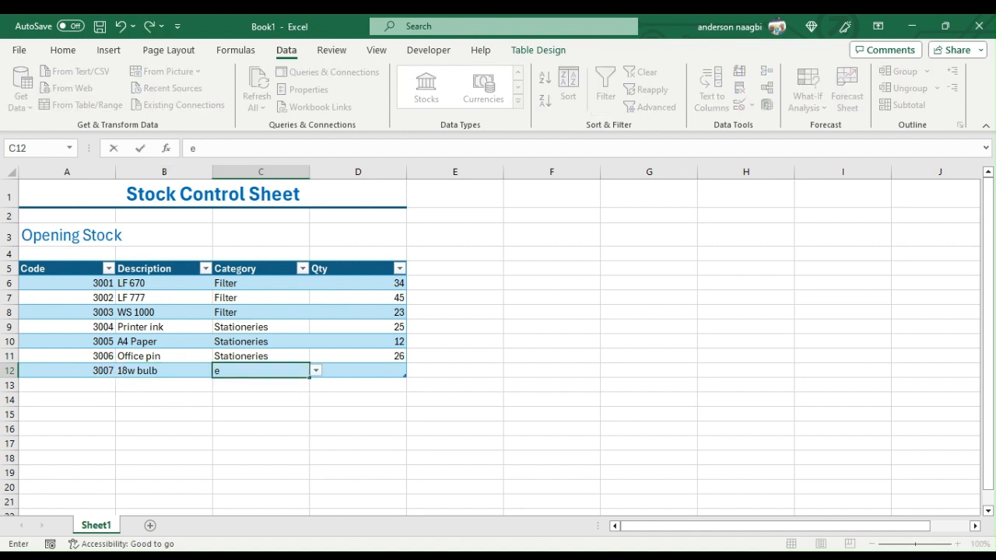
click(233, 386)
key(Tab)
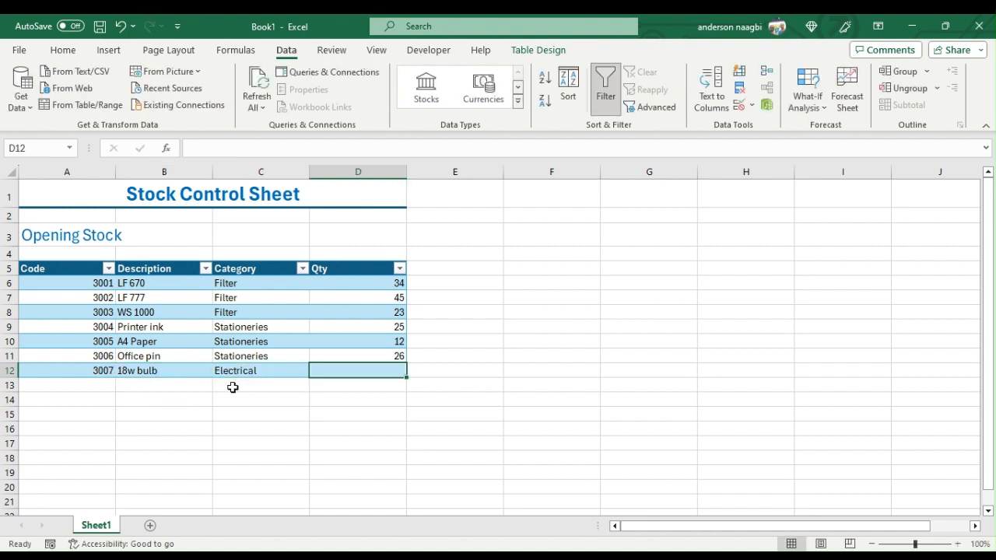
text(37)
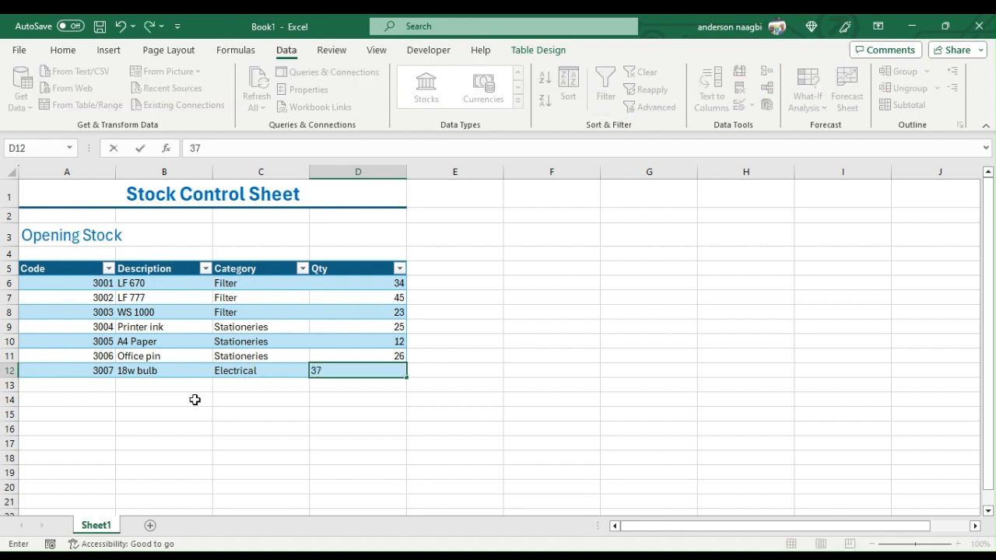
click(99, 388)
- Start an eighth item in row 13 with code 3008 and description 20w bulb
text(3)
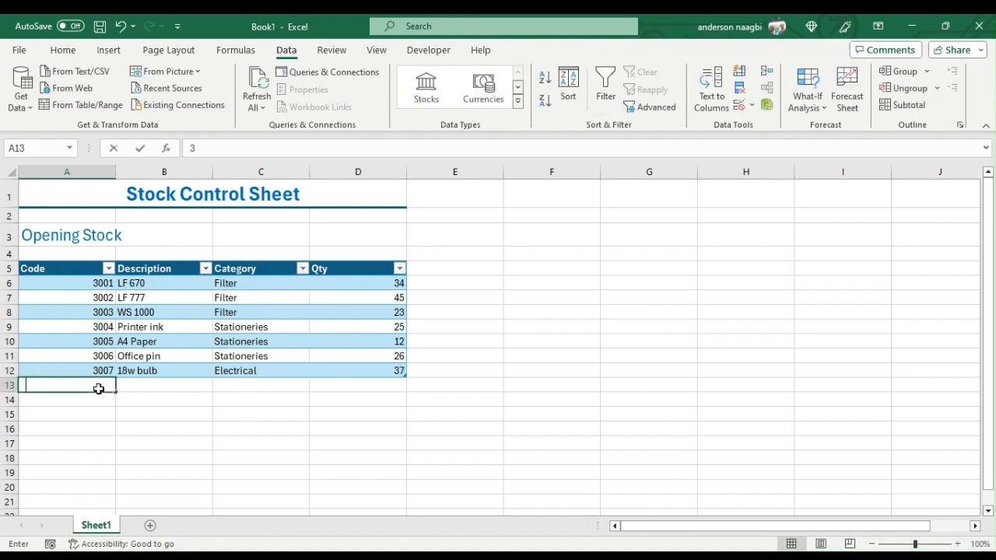
text(008)
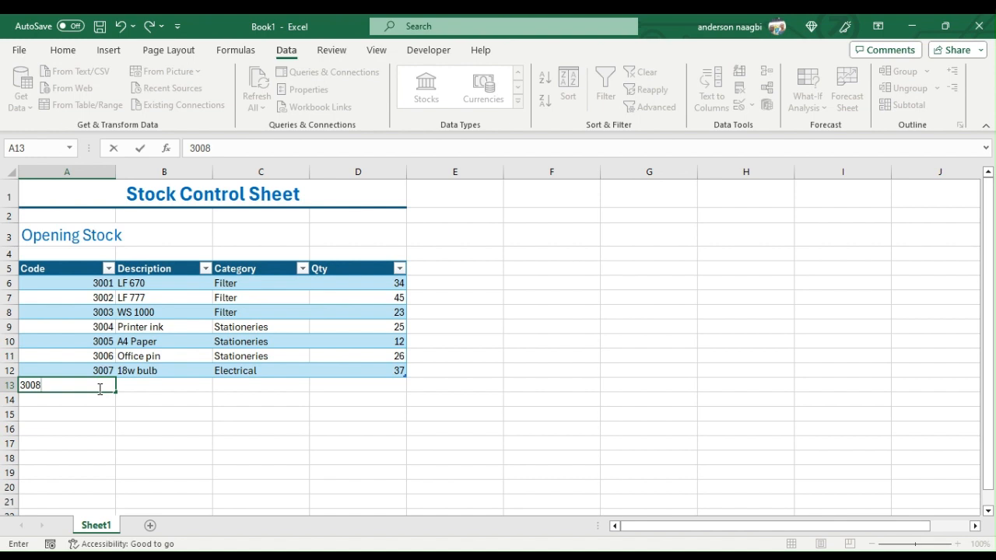
key(Tab)
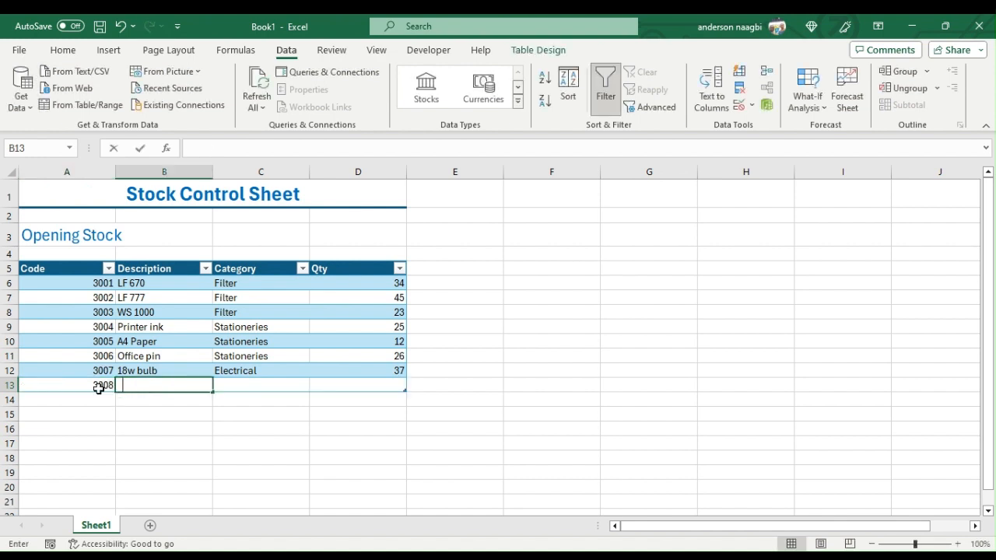
text(20w)
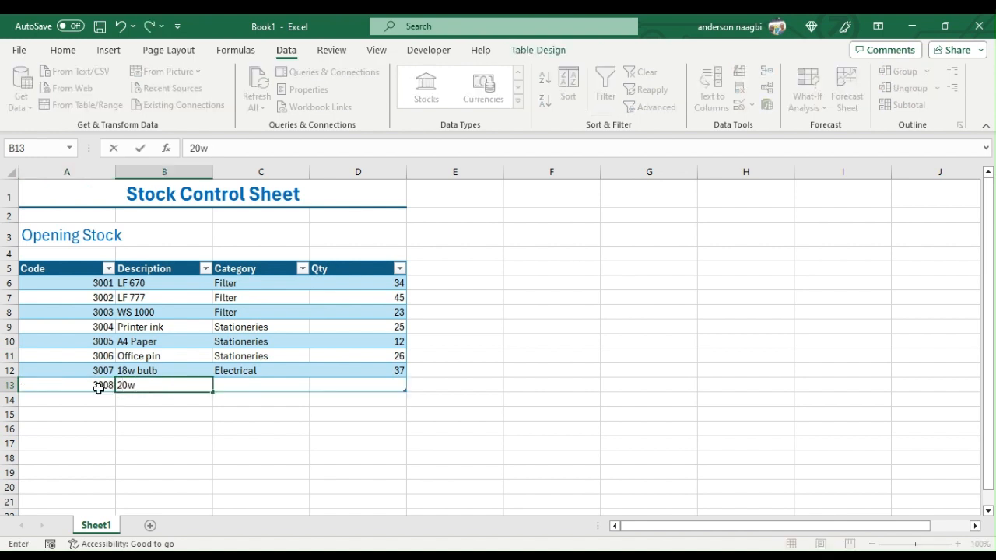
text( bulb)
key(Tab)
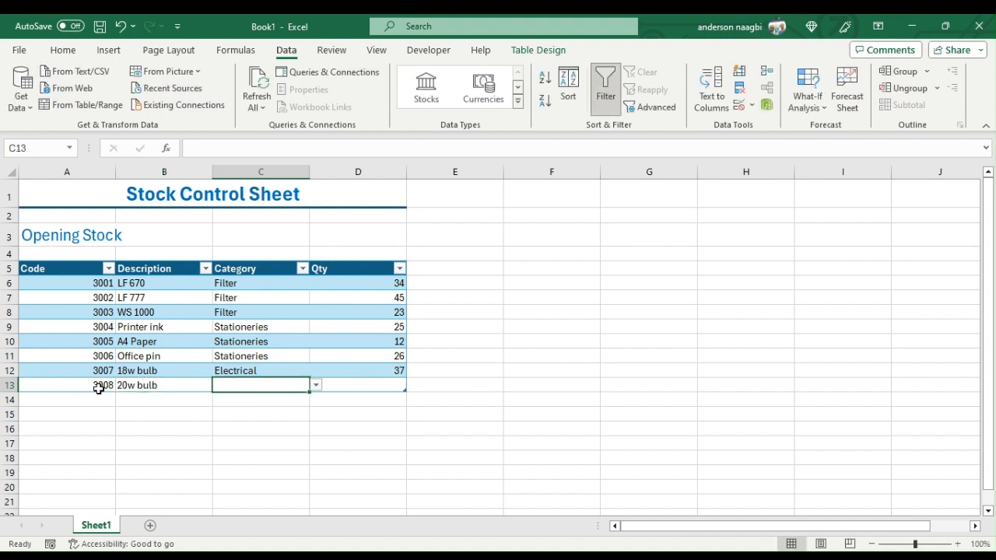
- Choose Electrical as the category for the 20w bulb item and enter a quantity of 26
text(e)
click(246, 402)
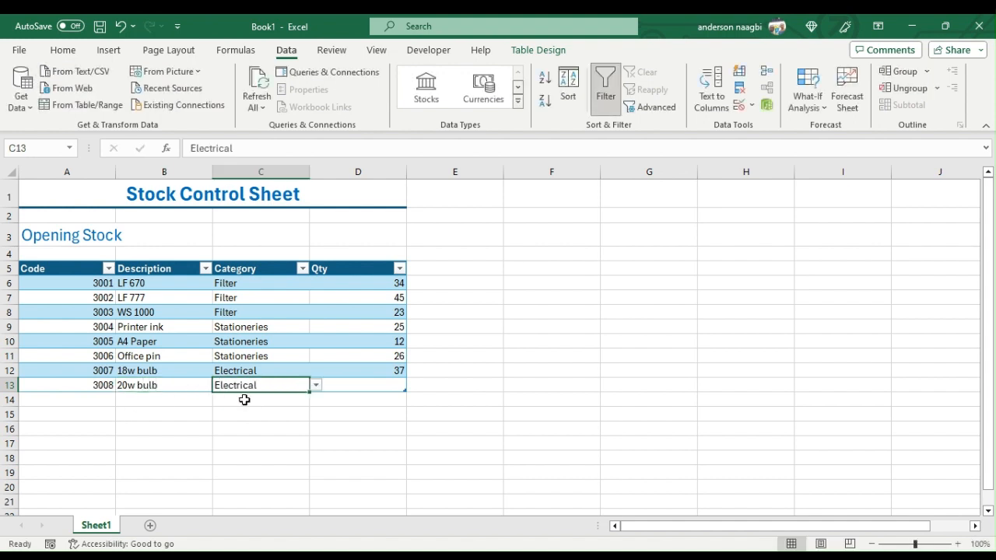
key(Tab)
text(2)
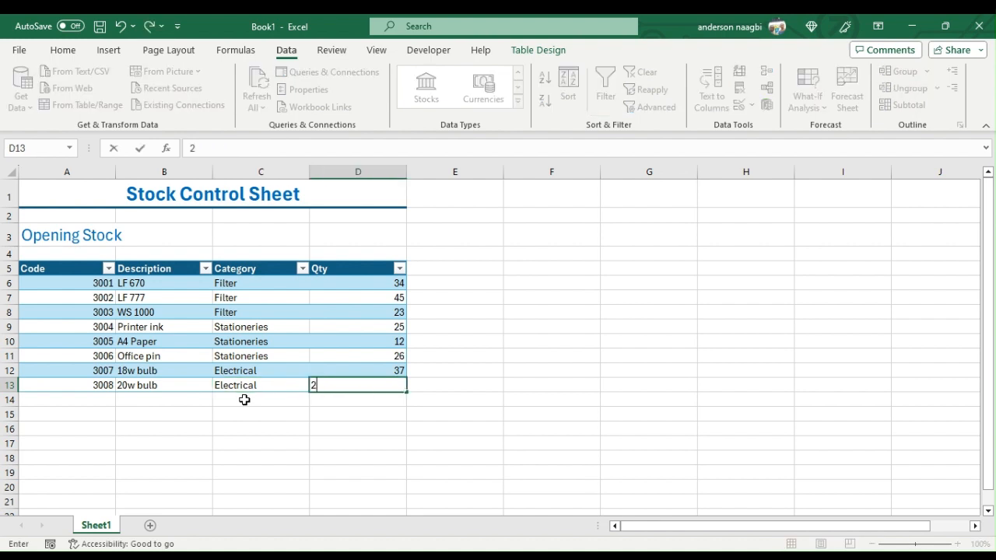
text(6)
click(106, 400)
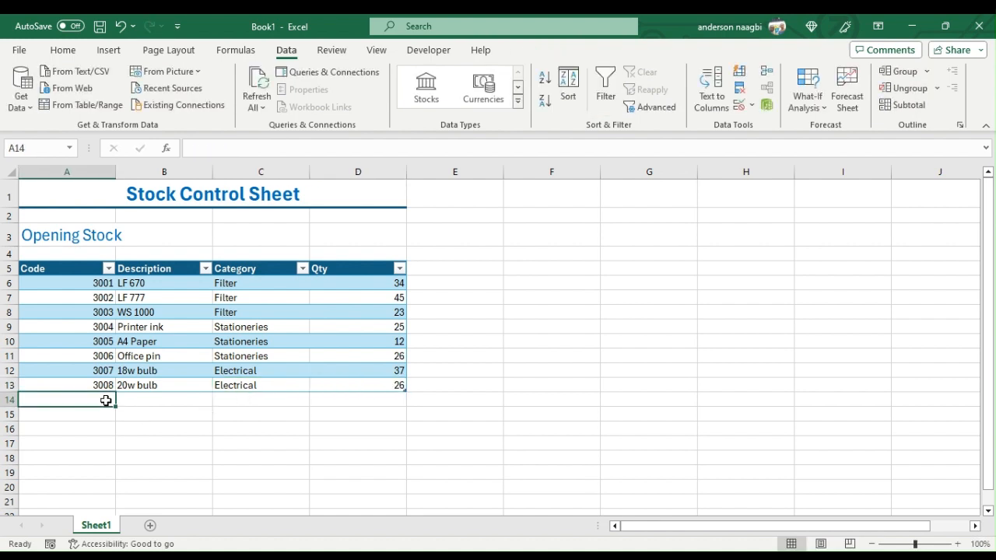
- Start a ninth item in row 14 with code 3009 and description 12w bulb
text(3009)
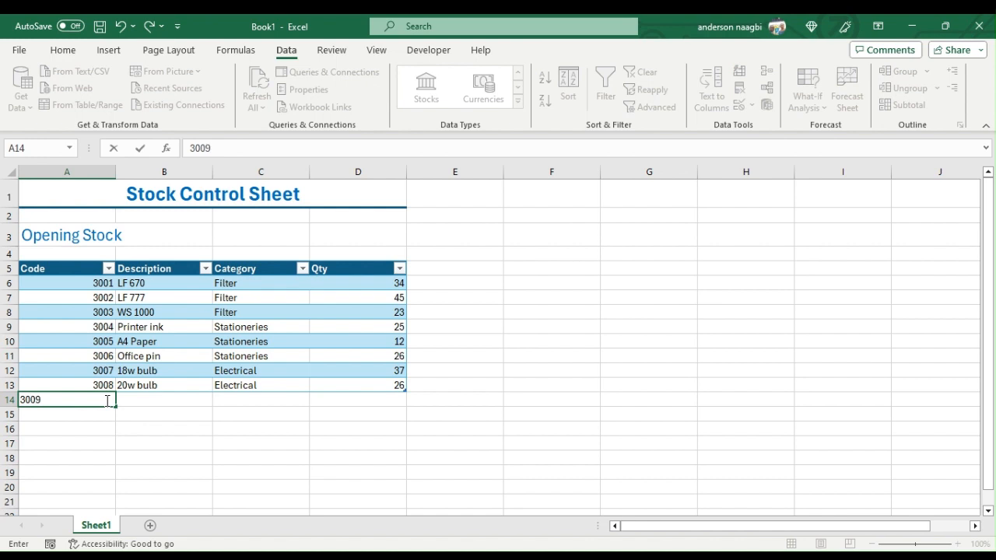
key(Tab)
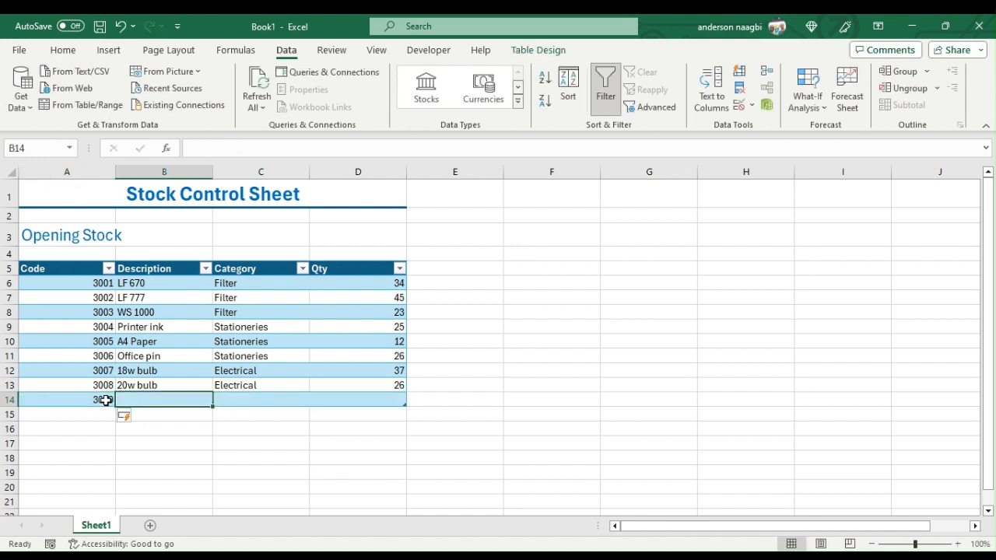
text(12)
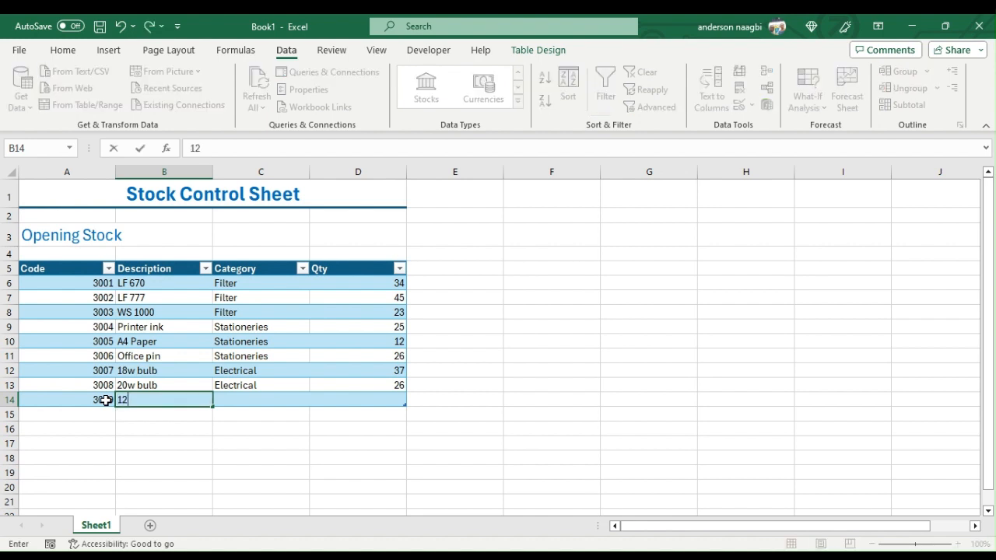
text(w bulb)
key(Tab)
- Choose Electrical as the category for the 12w bulb item and enter a quantity of 40
text(e)
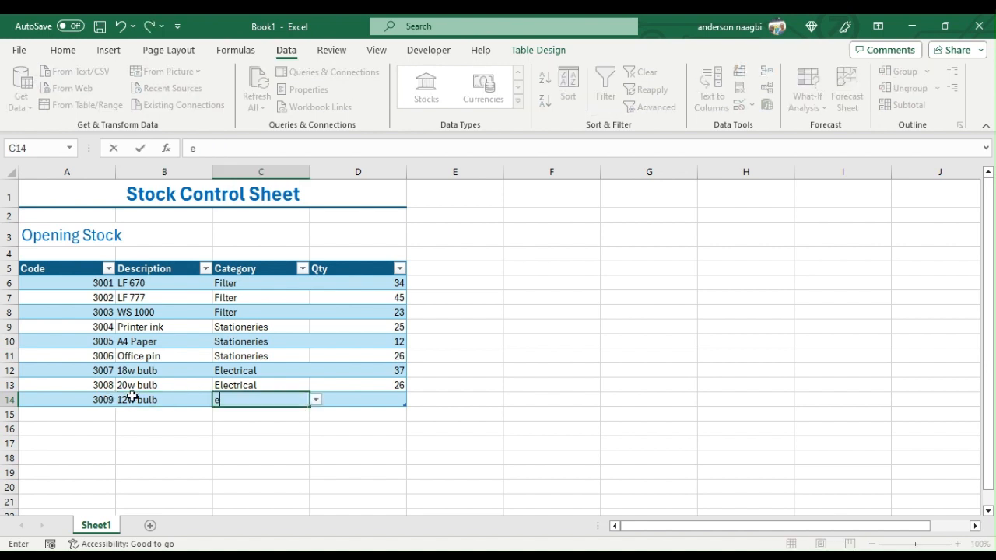
click(234, 414)
key(Tab)
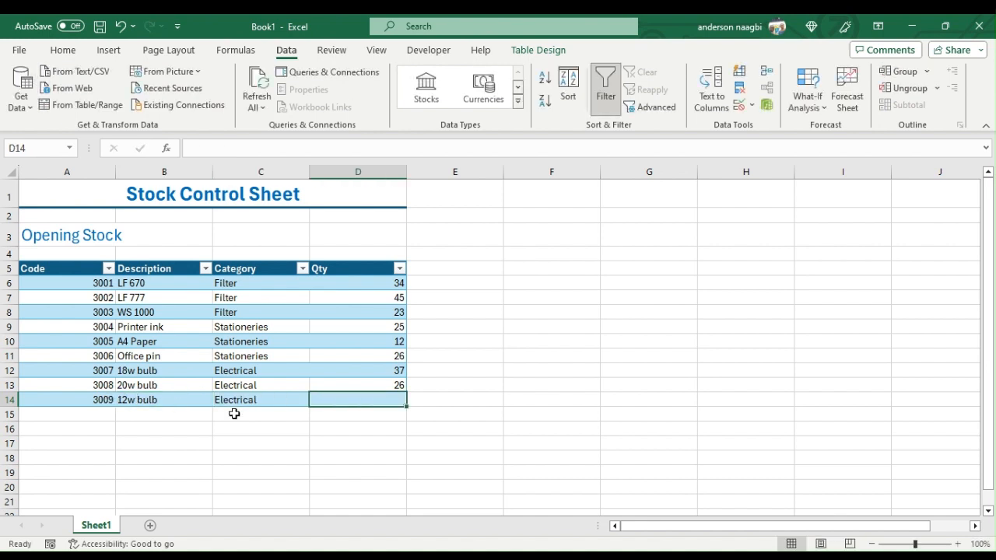
text(40)
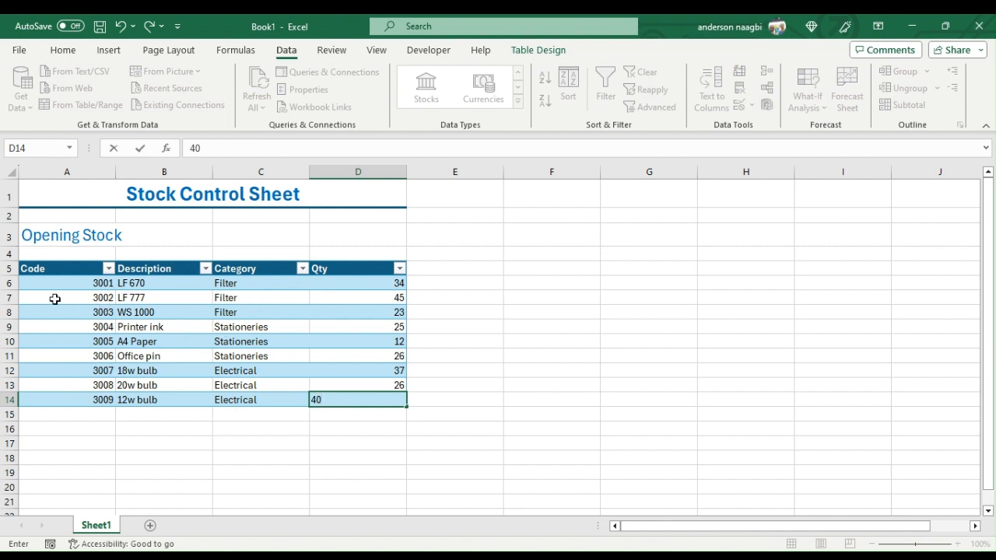
- Centre all the table's data cells horizontally, but left-align the Description and Category entries
drag(59, 285, 366, 400)
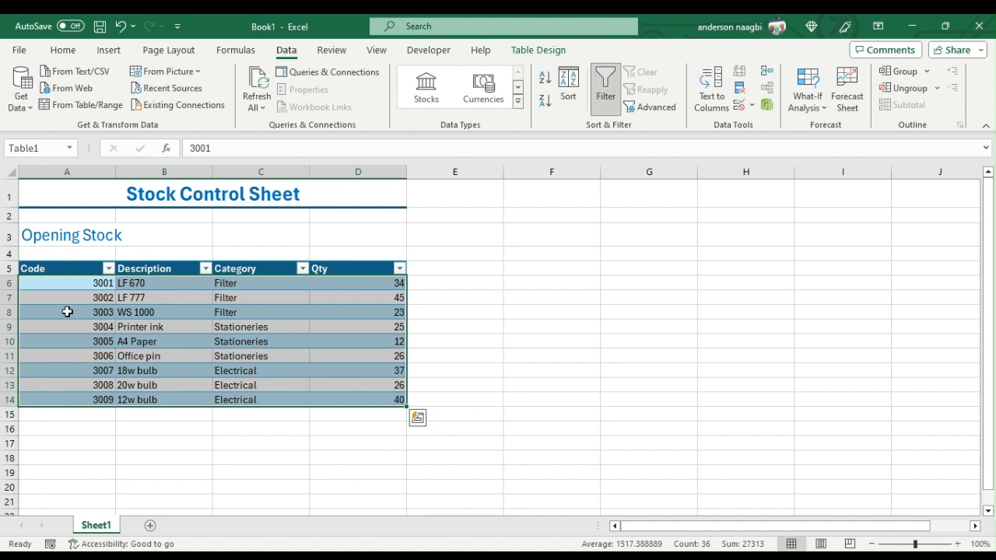
click(68, 50)
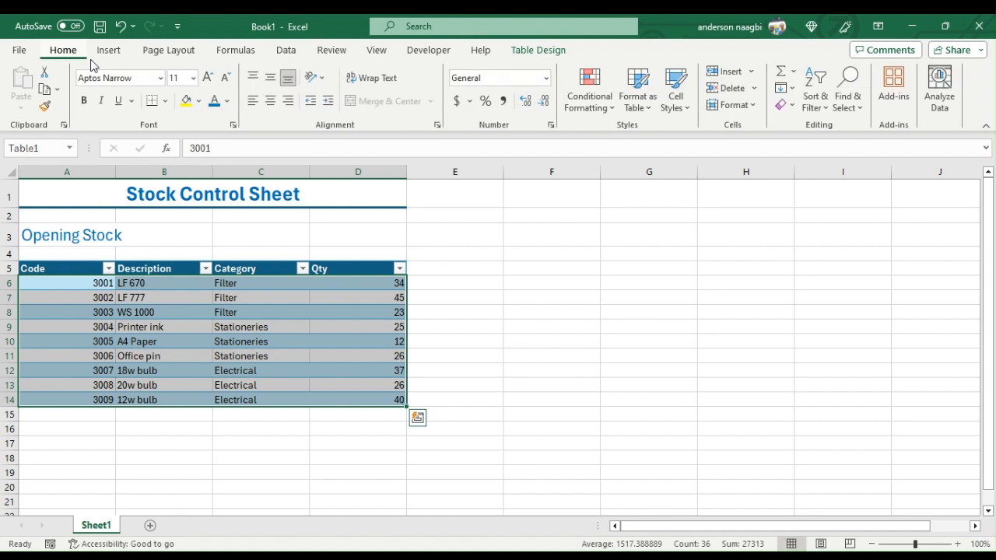
click(270, 104)
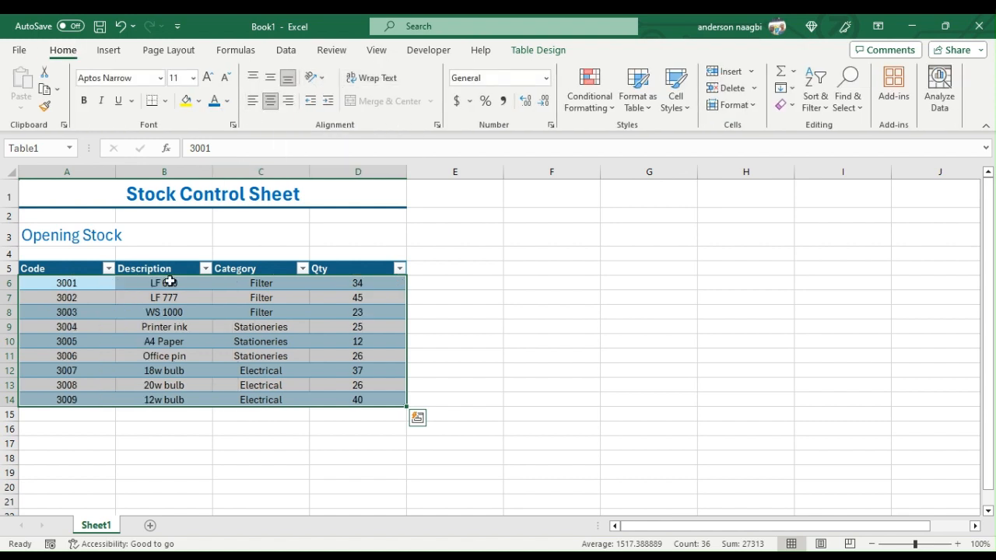
click(161, 285)
drag(161, 285, 242, 400)
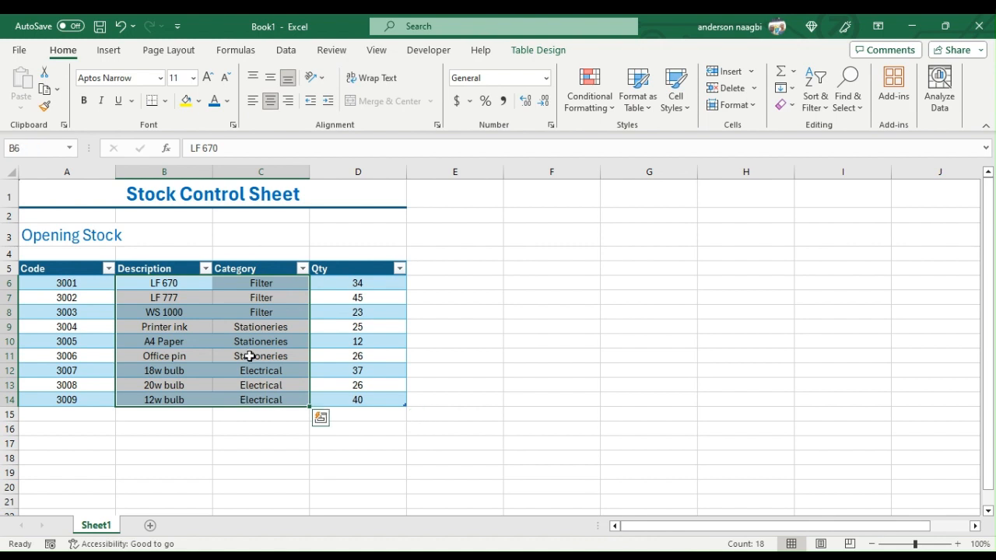
click(253, 100)
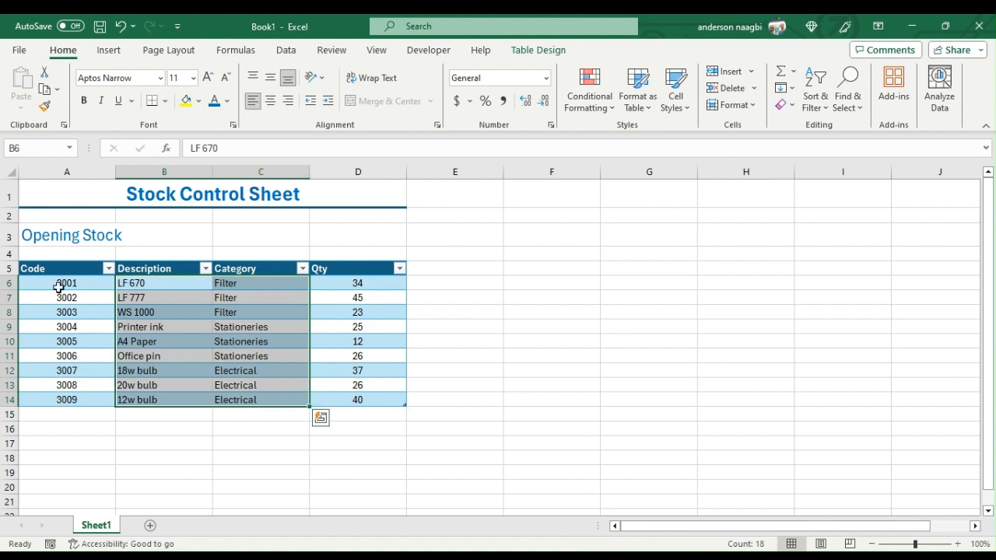
- Middle-align rows 6 to 14 vertically and enlarge their font size to 14
drag(9, 283, 7, 400)
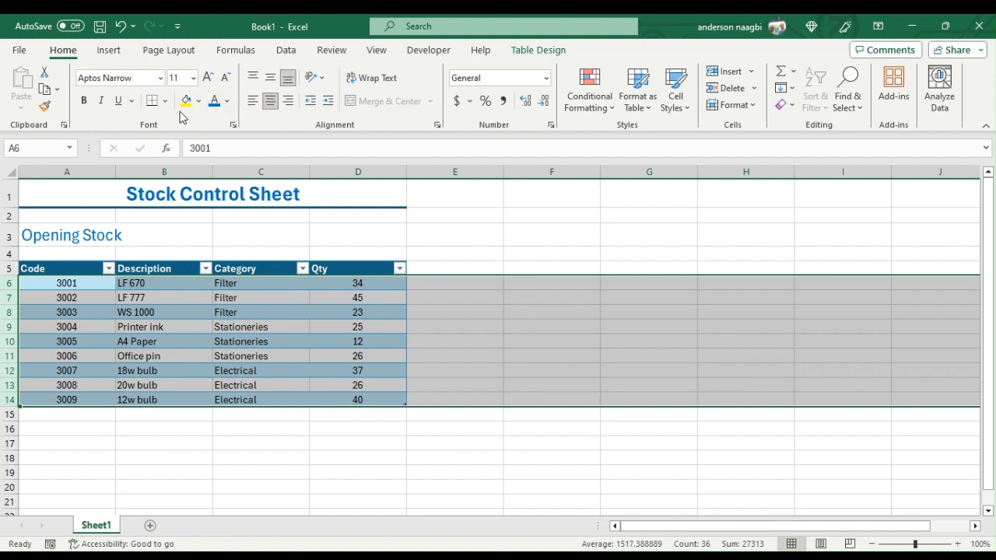
click(271, 77)
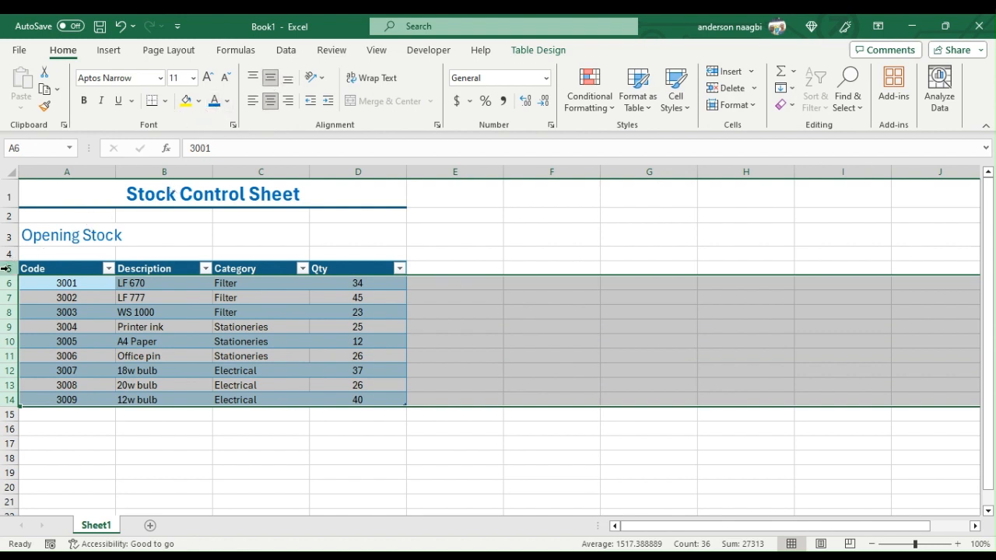
click(208, 78)
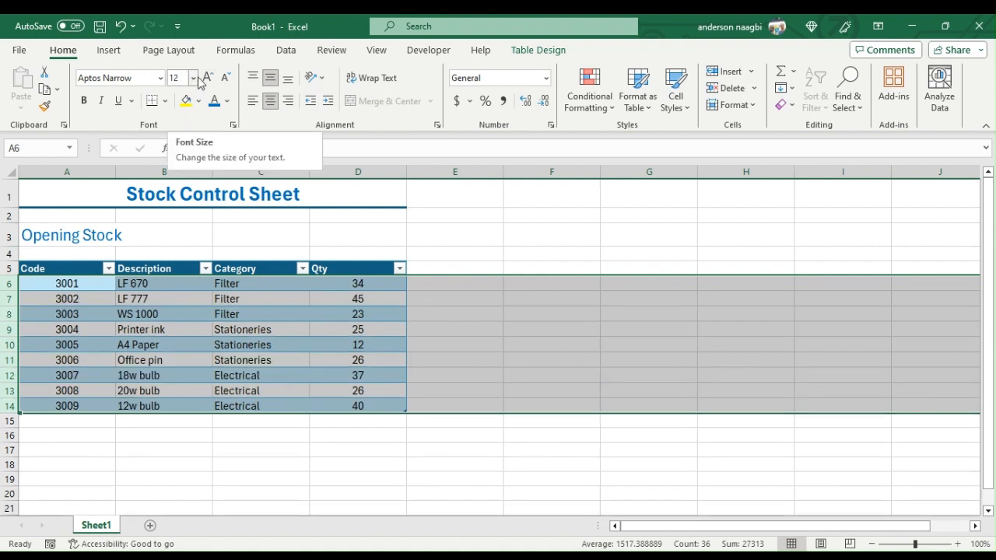
click(207, 78)
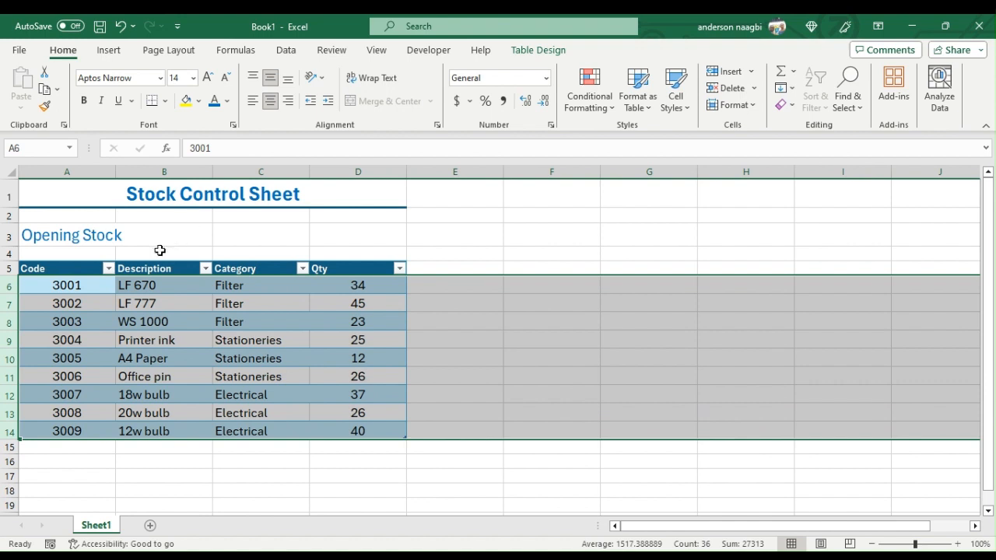
- Enlarge the table's header row to font size 14 and make the Opening Stock heading bold
click(9, 269)
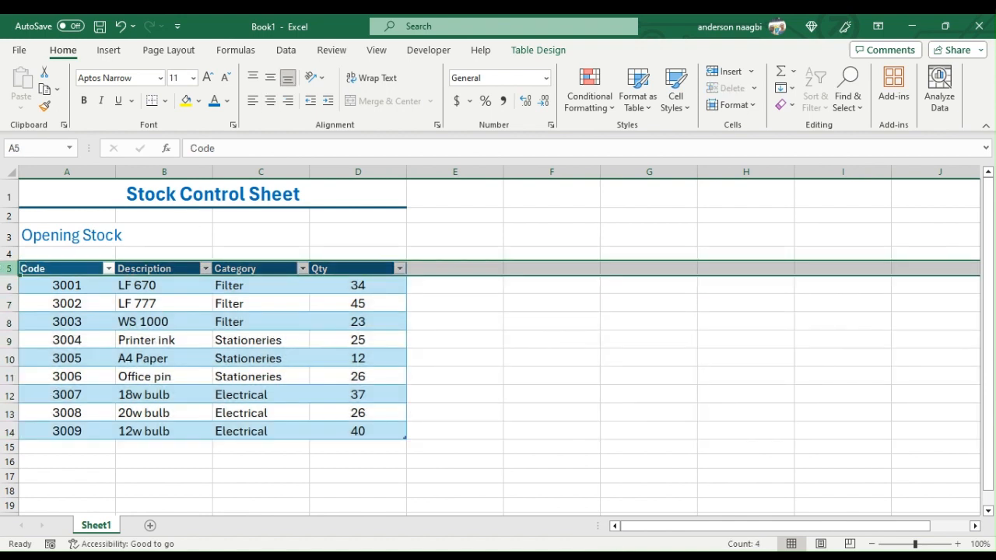
click(207, 78)
click(207, 78)
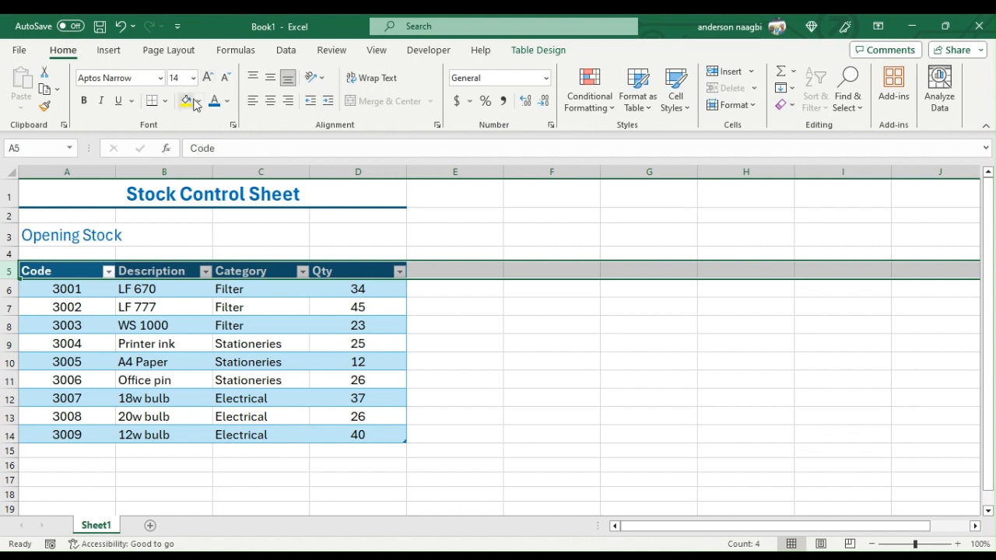
click(48, 236)
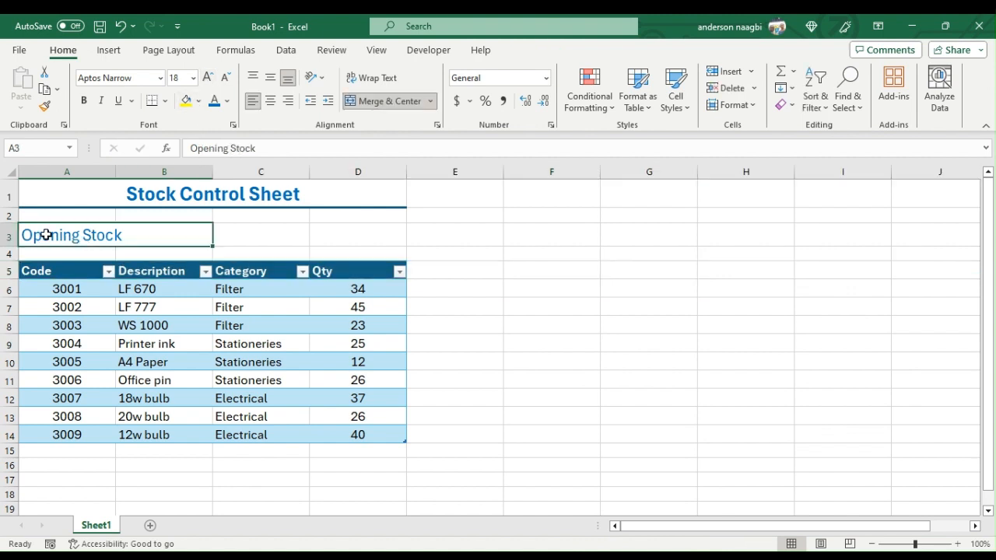
click(84, 101)
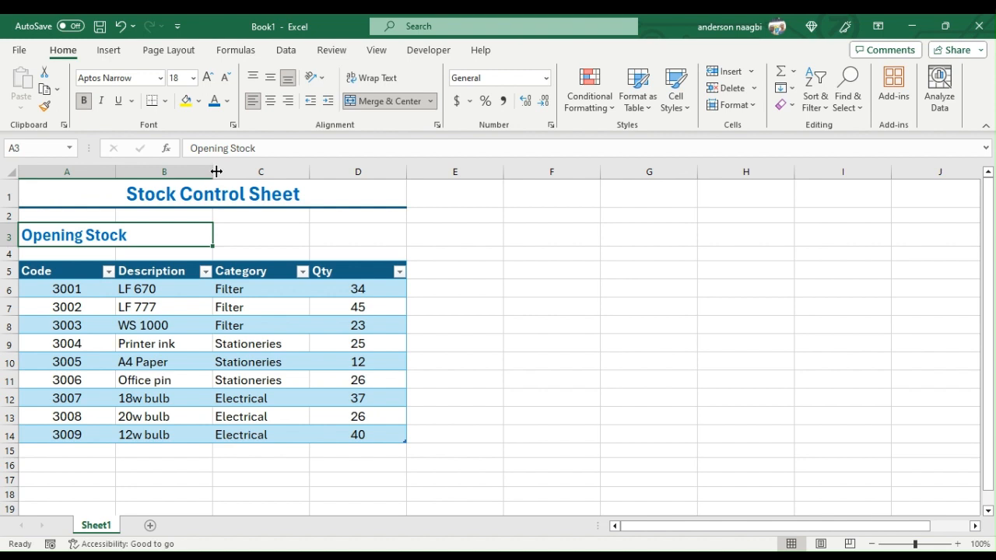
- Widen the Description, Category and Qty columns slightly
drag(215, 171, 235, 170)
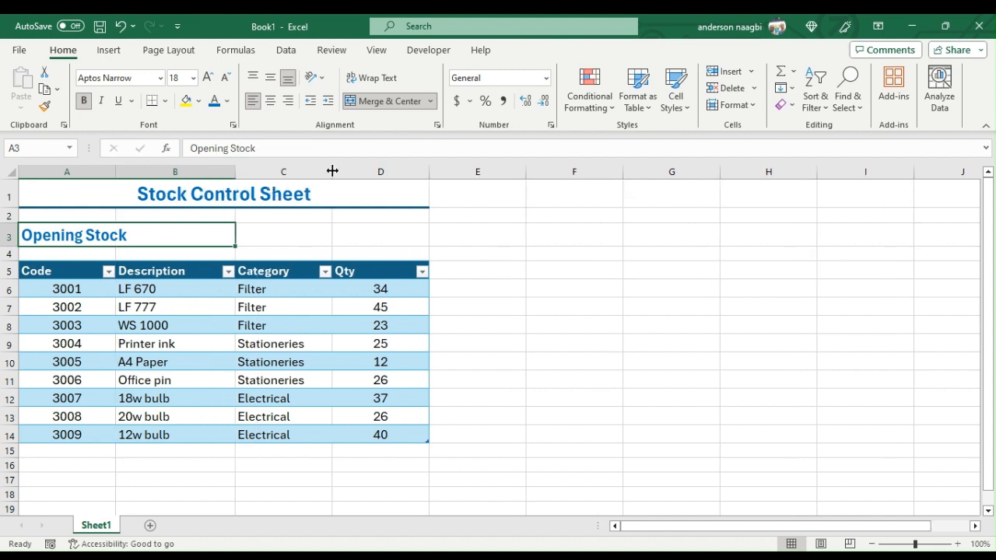
drag(332, 170, 343, 174)
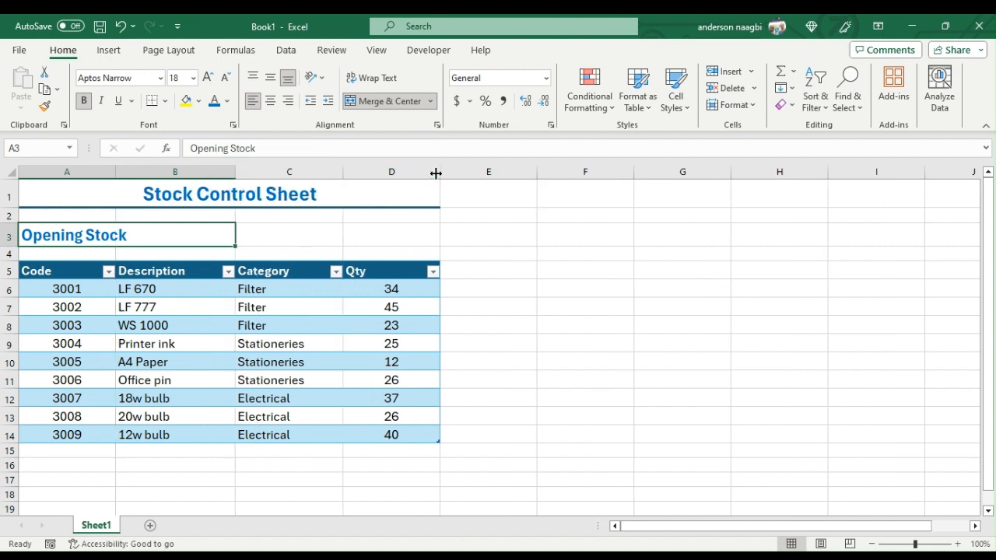
drag(436, 171, 455, 173)
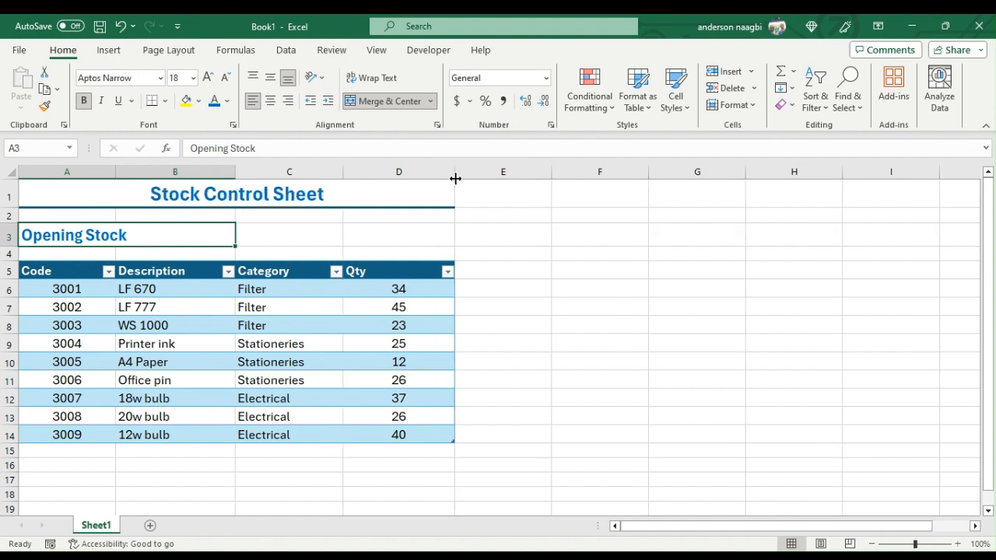
- Rename the sheet Sheet1 as OpeningStock
double_click(88, 524)
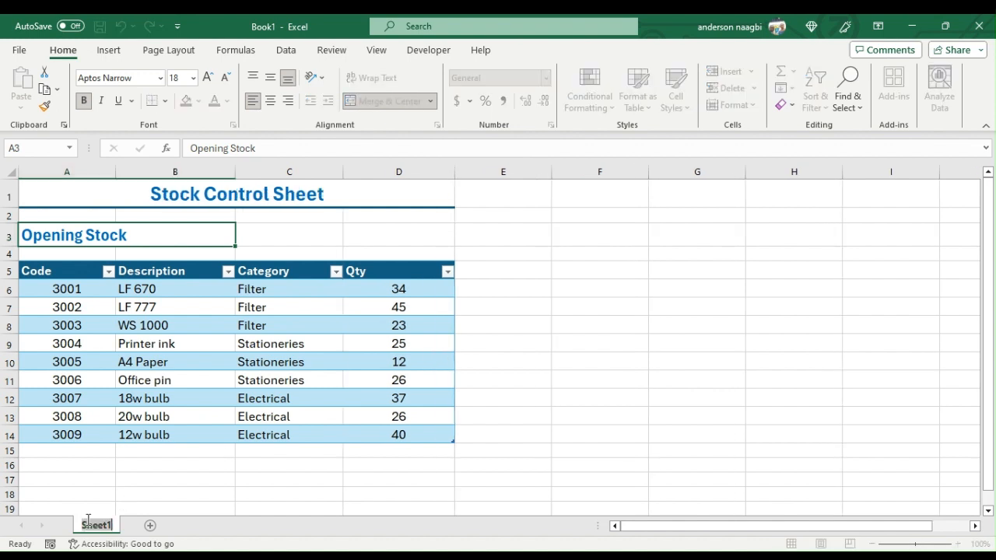
text(Op)
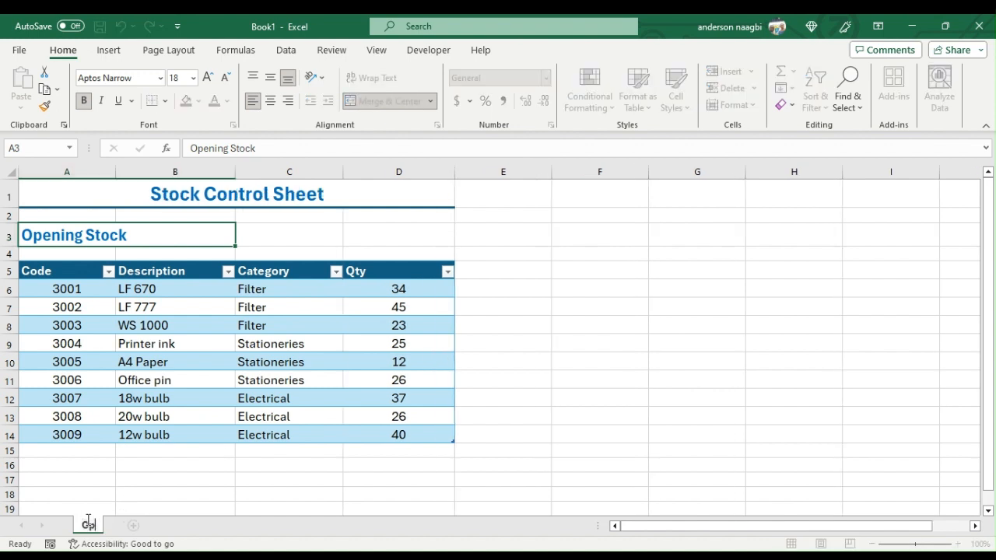
text(ening)
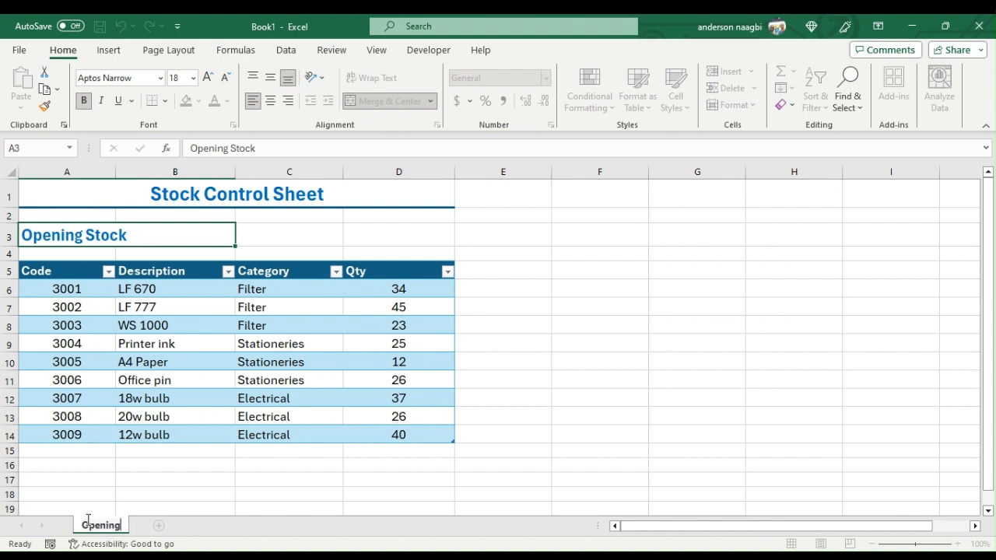
text(Stock)
key(Return)
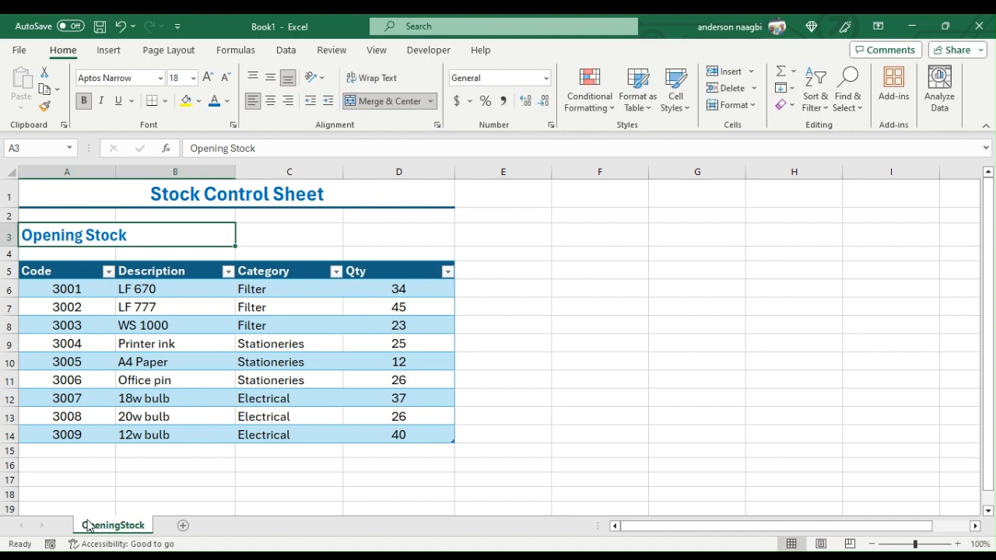
- Change the table's name to OpeningStock
click(210, 359)
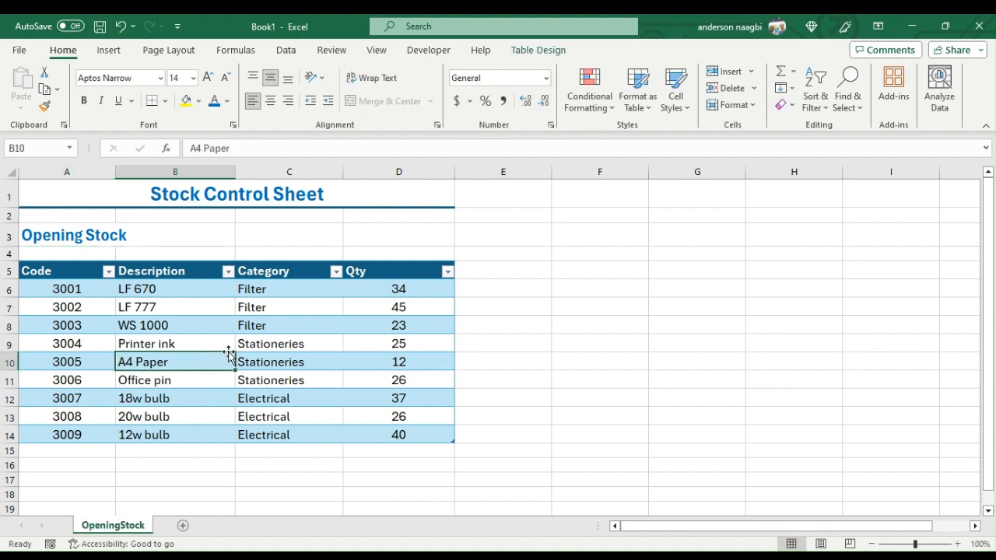
click(554, 52)
click(34, 89)
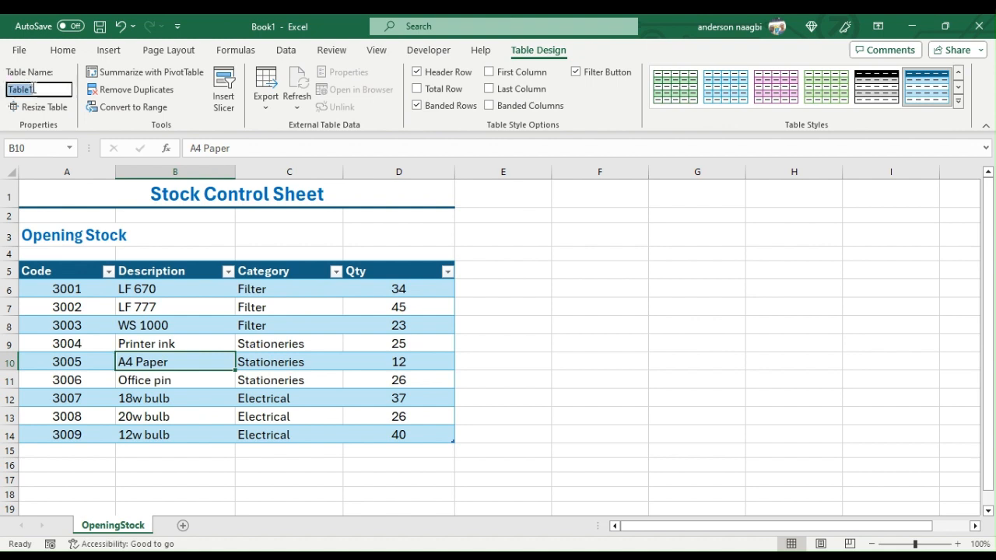
text(OpeningStock)
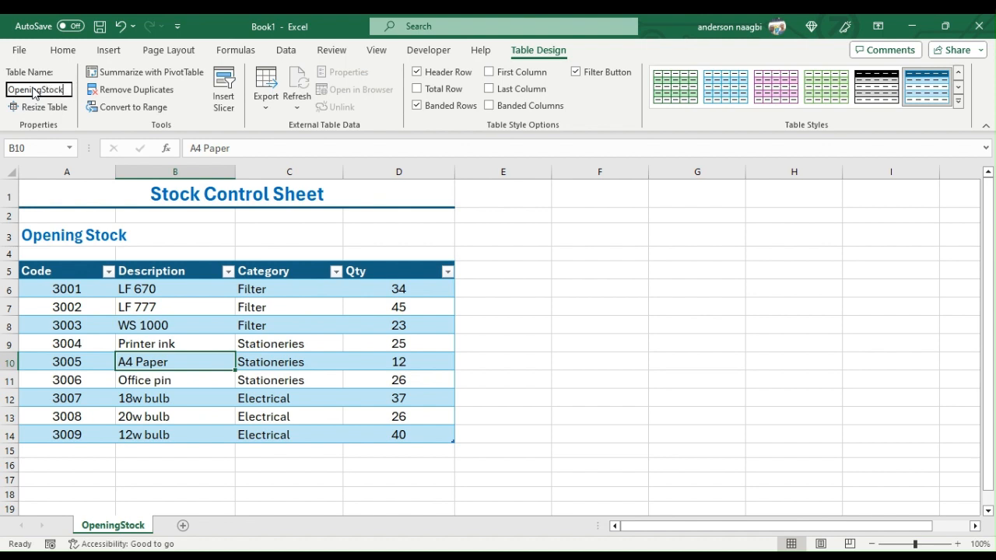
key(Return)
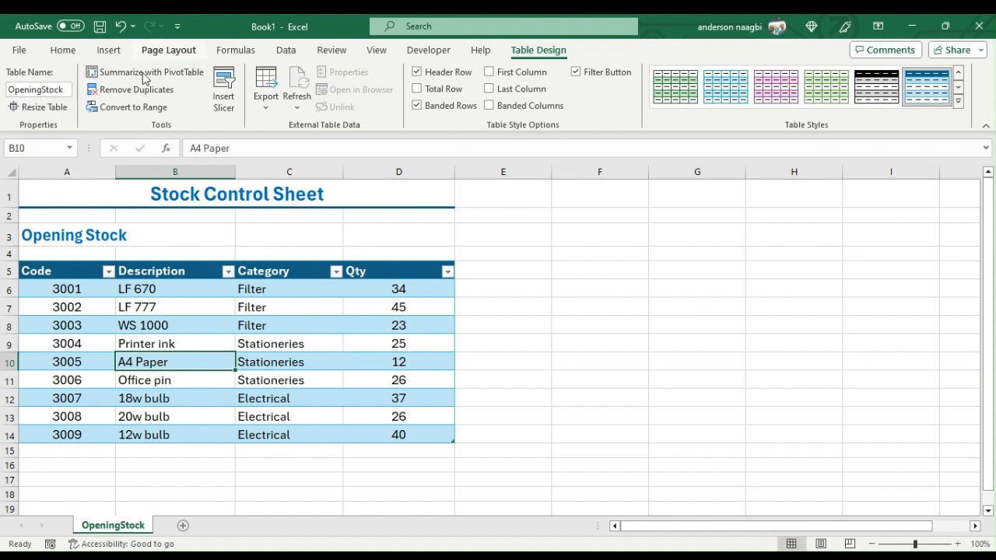
- Copy the title and Opening Stock heading in rows 1 to 3 into a new sheet, starting at A1
drag(218, 196, 240, 221)
right_click(240, 221)
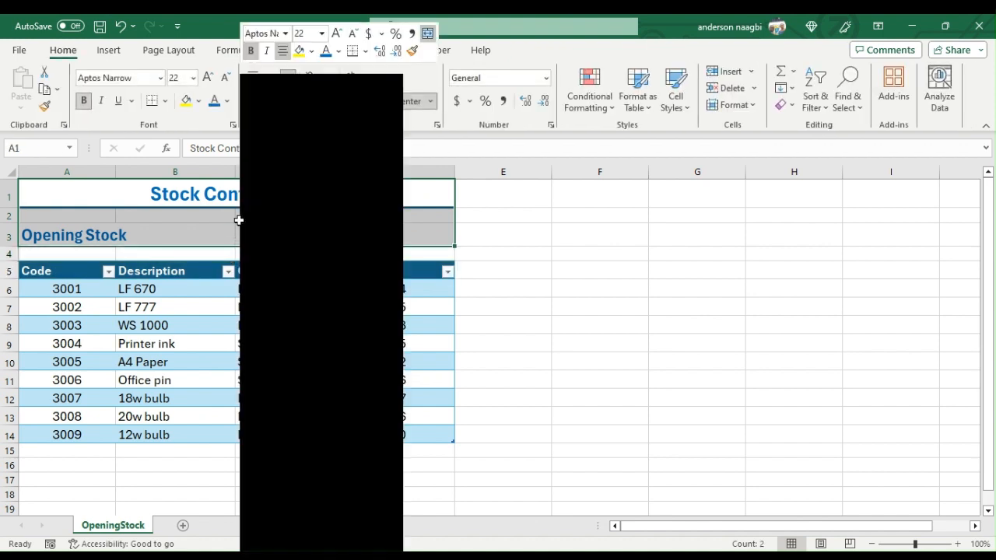
click(268, 129)
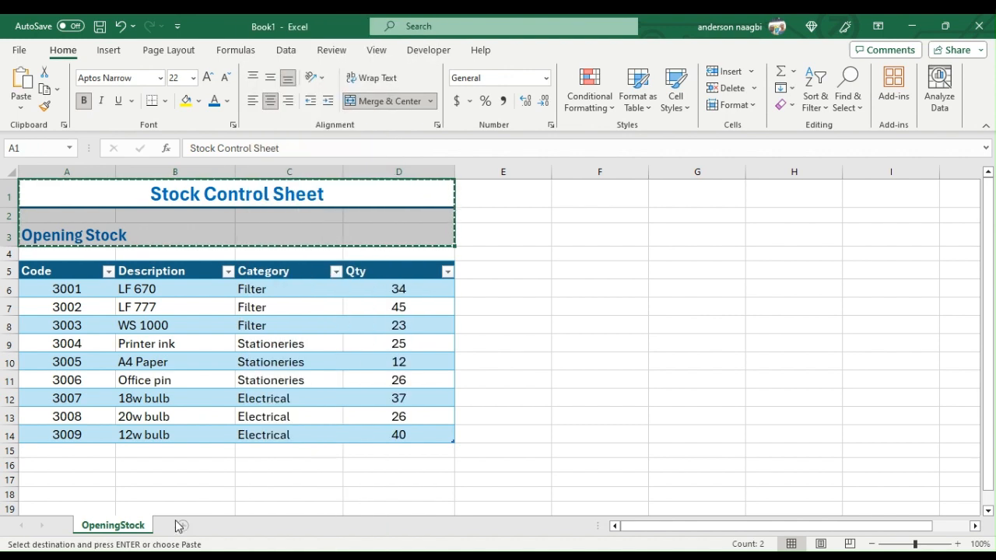
click(181, 526)
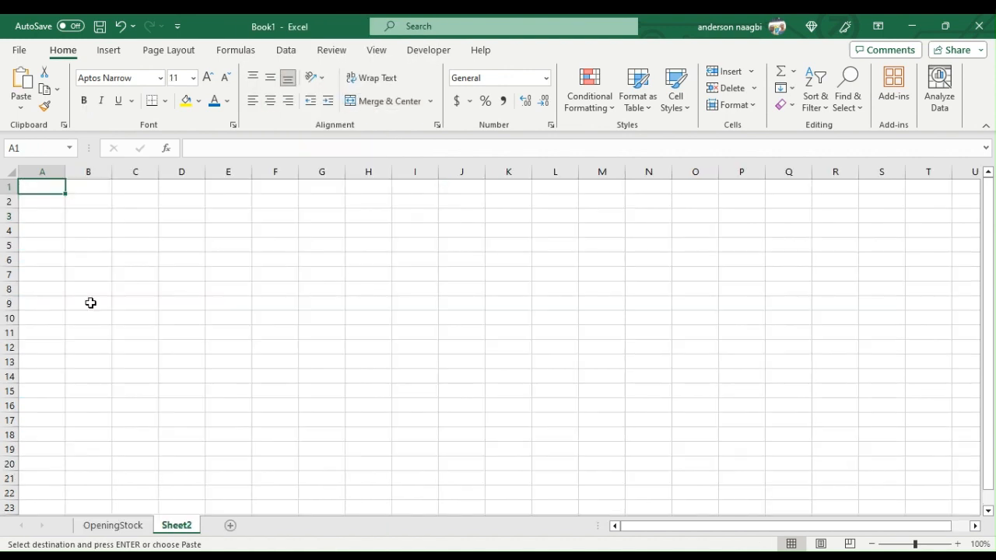
right_click(57, 185)
click(90, 192)
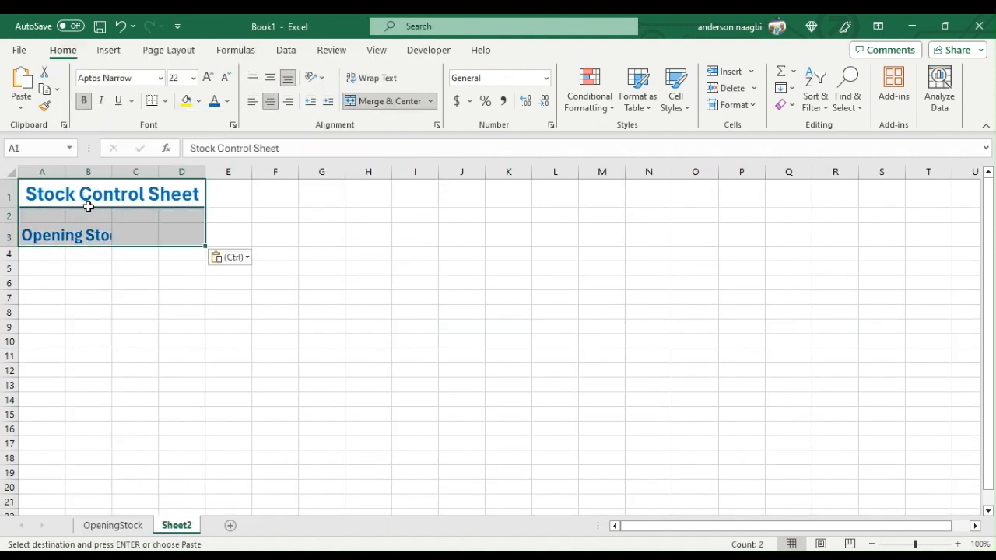
- Replace the copied Opening Stock heading in A3 of the new sheet with Purchases
click(51, 237)
key(Escape)
text(Pu)
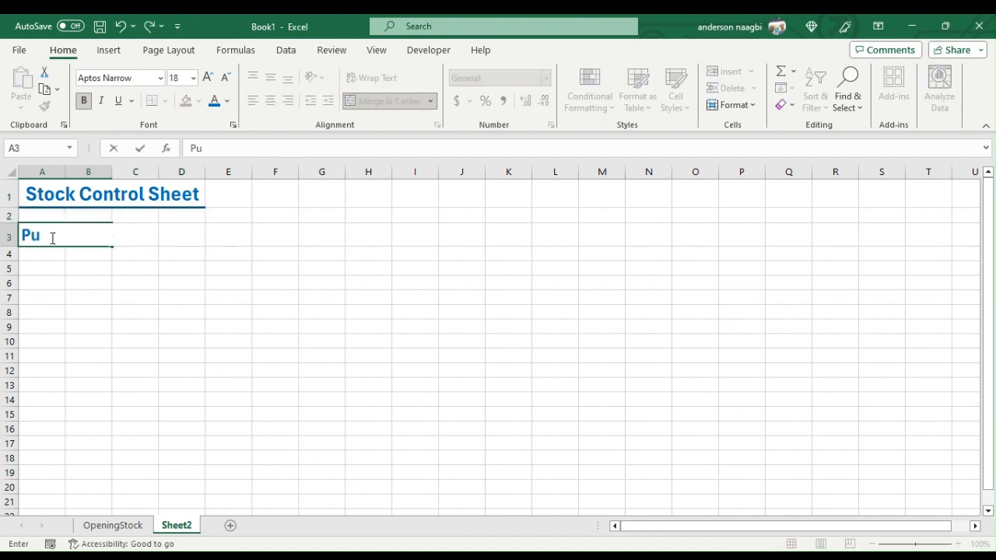
text(rchases)
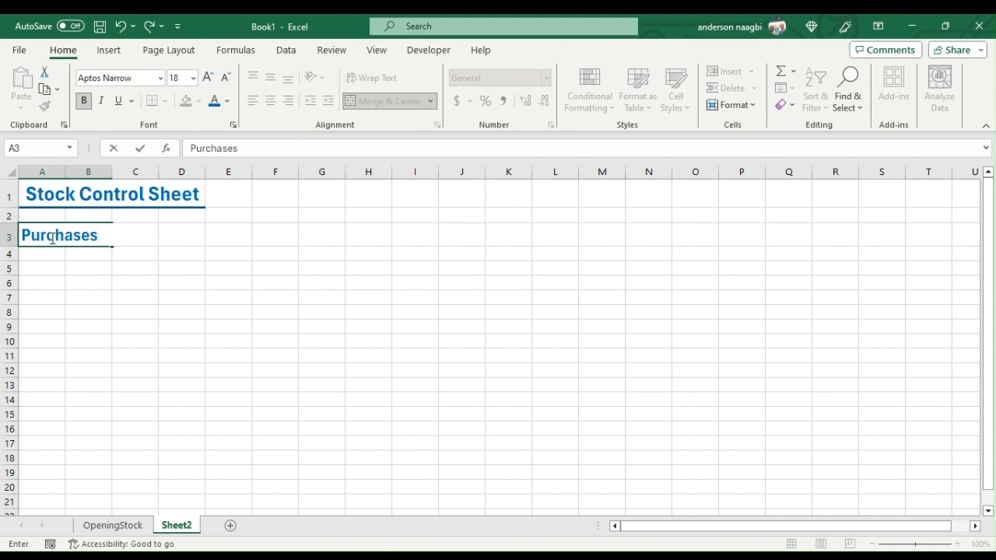
key(Return)
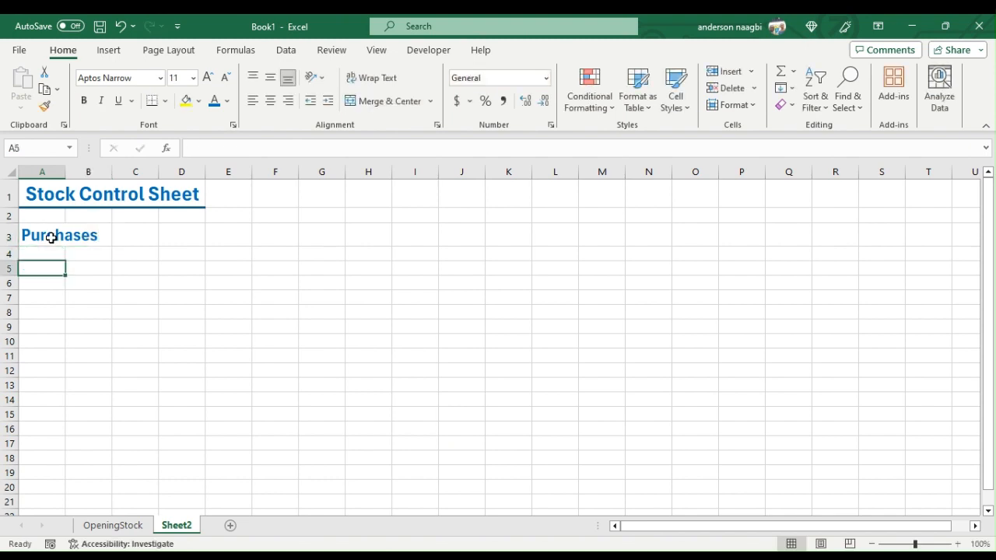
- Enter the column headings Date, Code, Description, Category and Qty in cells A5 to E5 of the purchases sheet
text(Date)
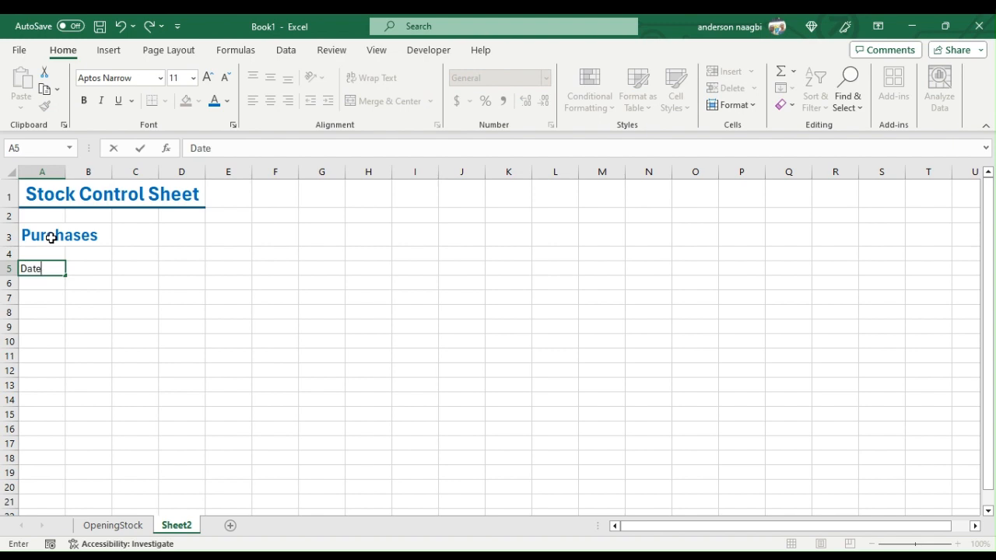
key(Tab)
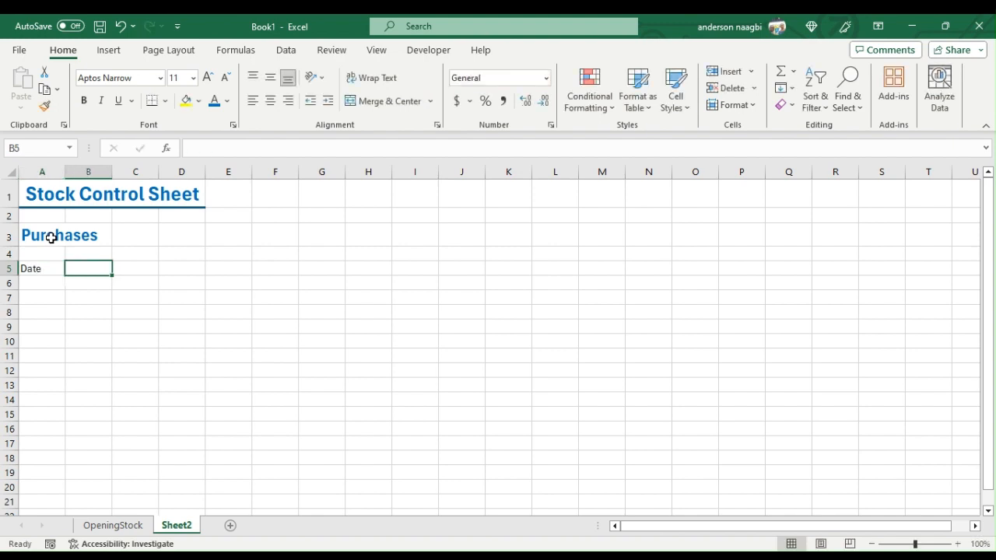
text(Co)
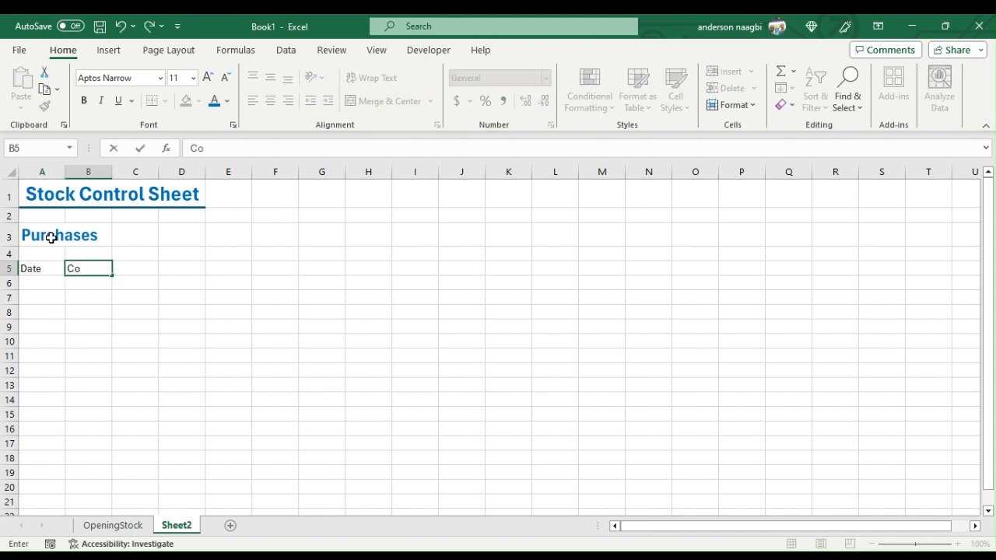
text(de)
key(Tab)
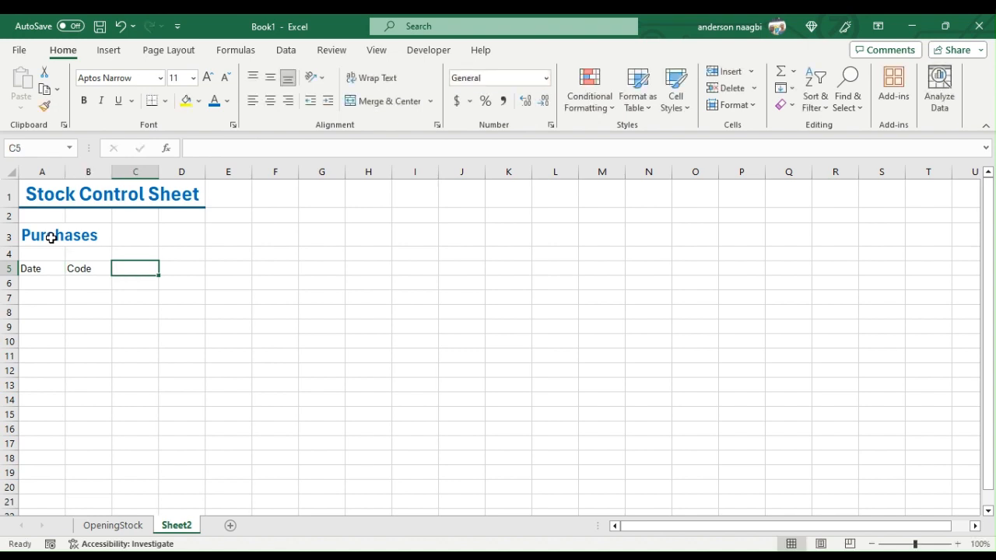
text(Descrip)
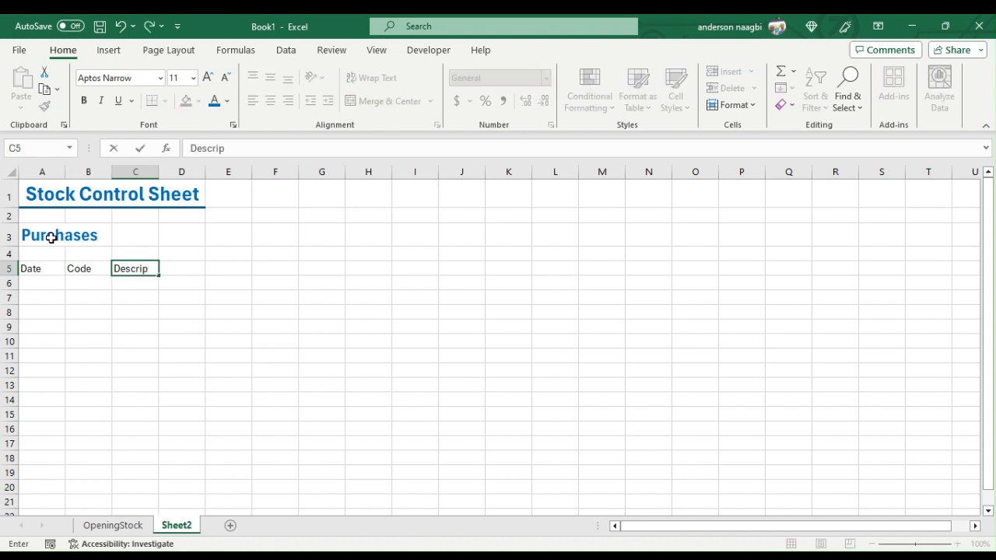
text(tion)
key(Tab)
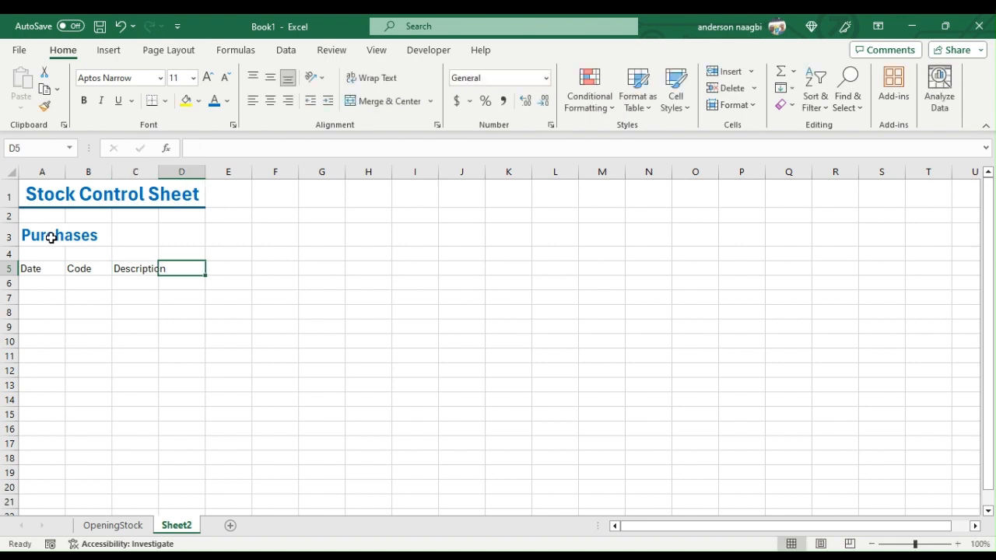
text(Ca)
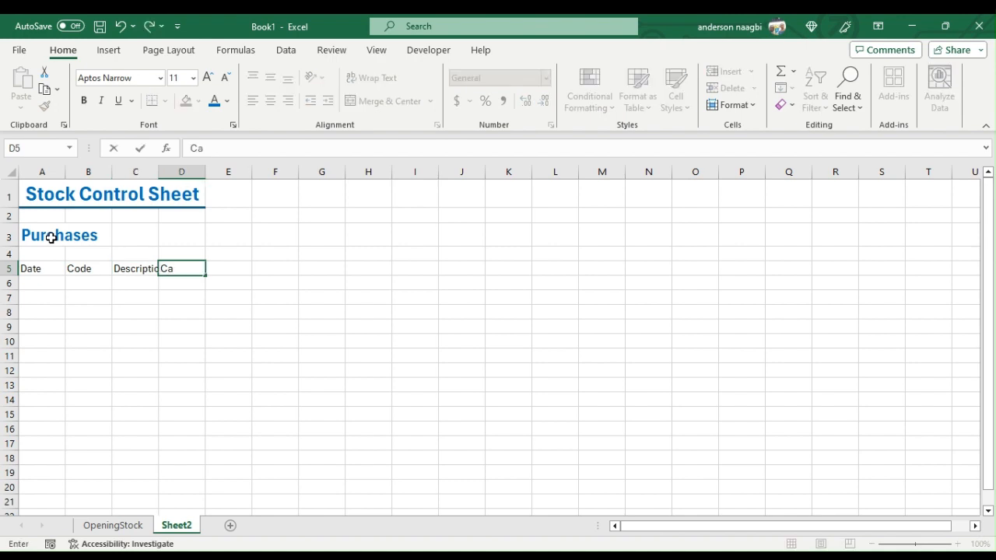
text(tegory)
key(Tab)
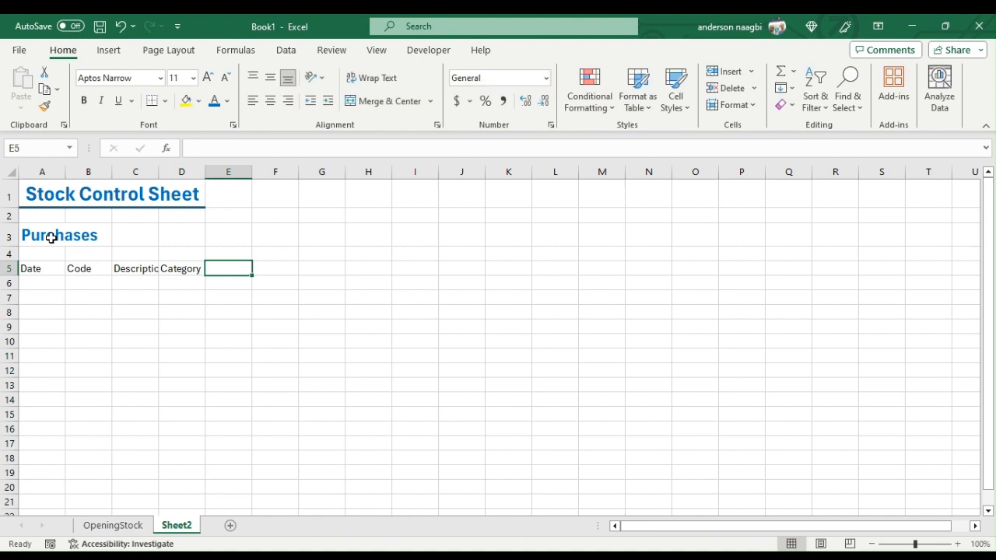
text(Q)
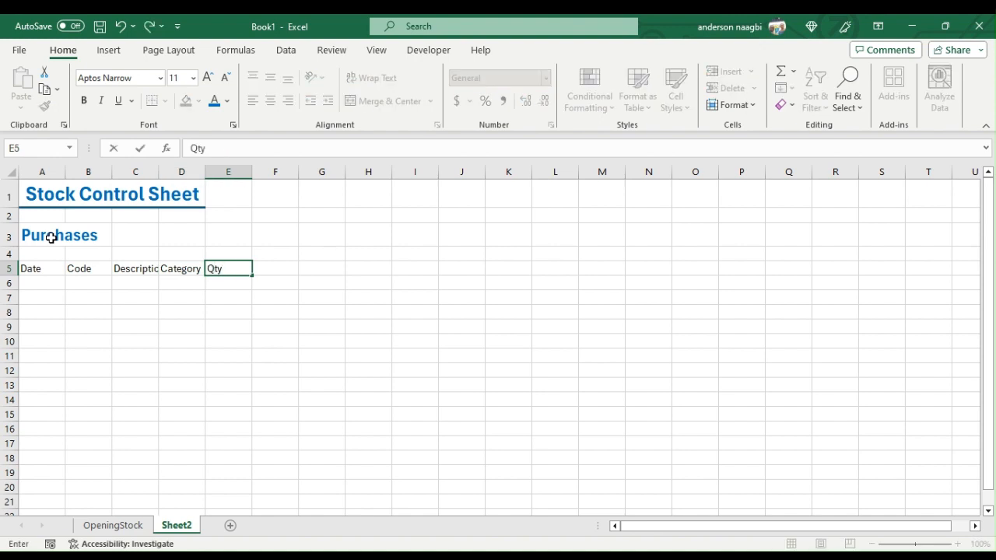
text(ty)
- Convert the heading range A5:E5 into a table, using its entries as the header row
drag(36, 267, 228, 270)
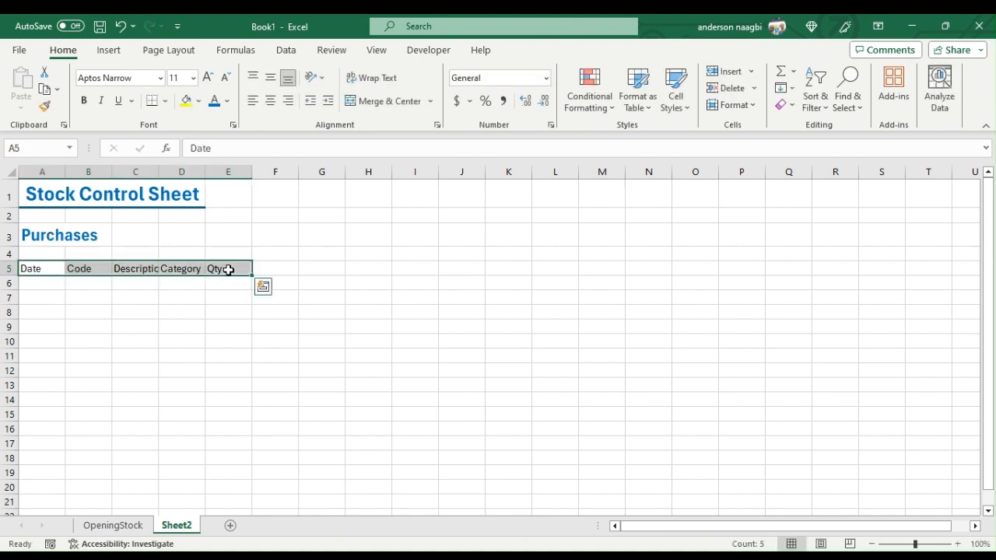
key(ctrl+t)
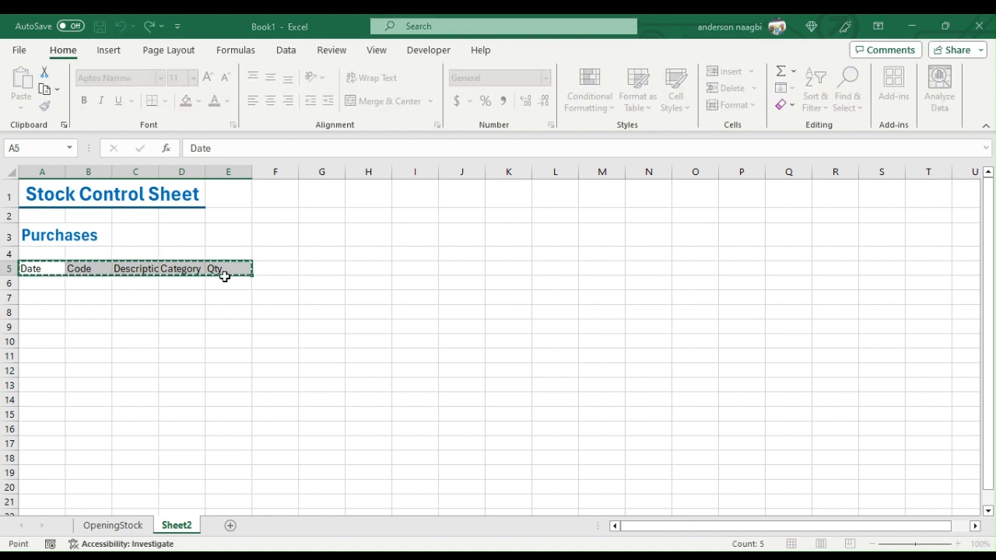
click(459, 296)
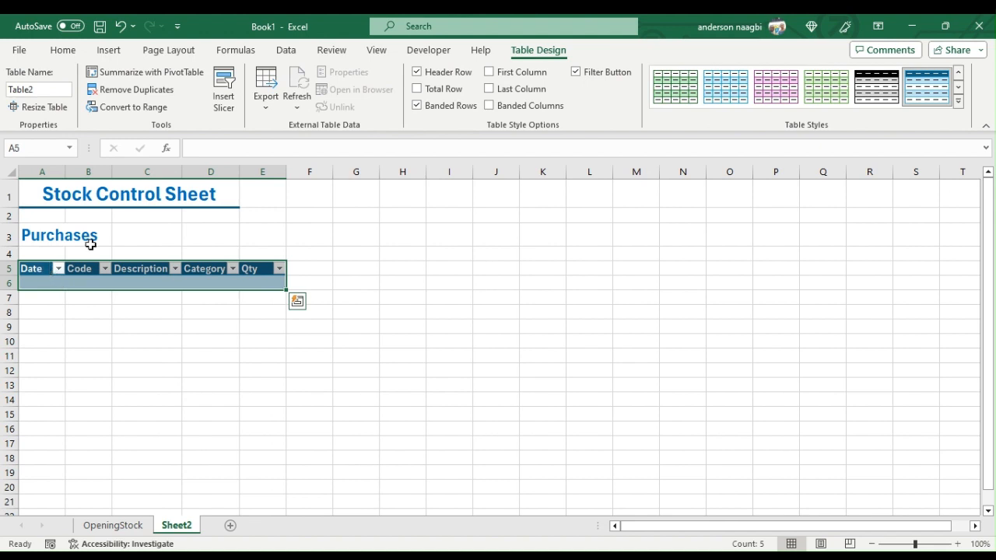
- Widen all columns of the purchases sheet equally so that every table heading fits comfortably
click(10, 171)
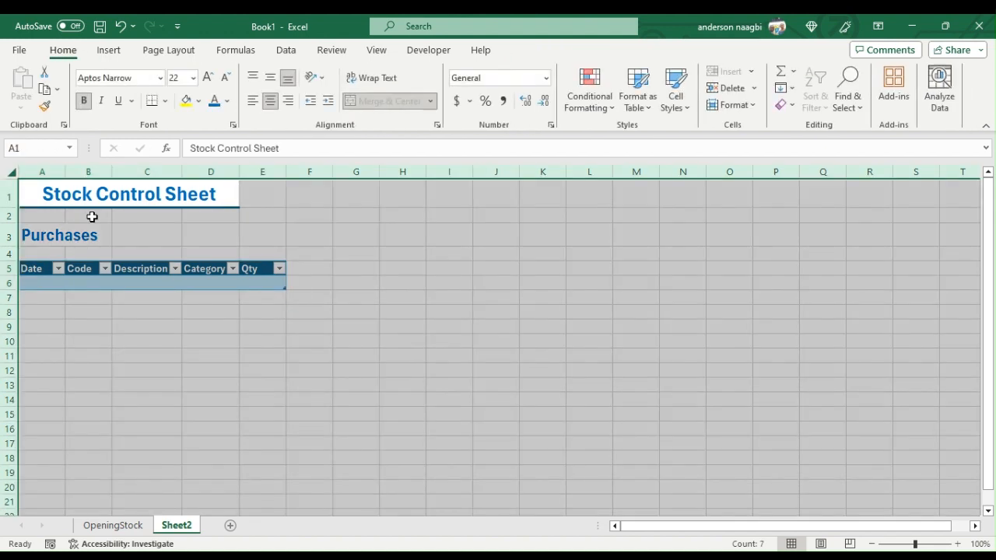
drag(65, 171, 84, 170)
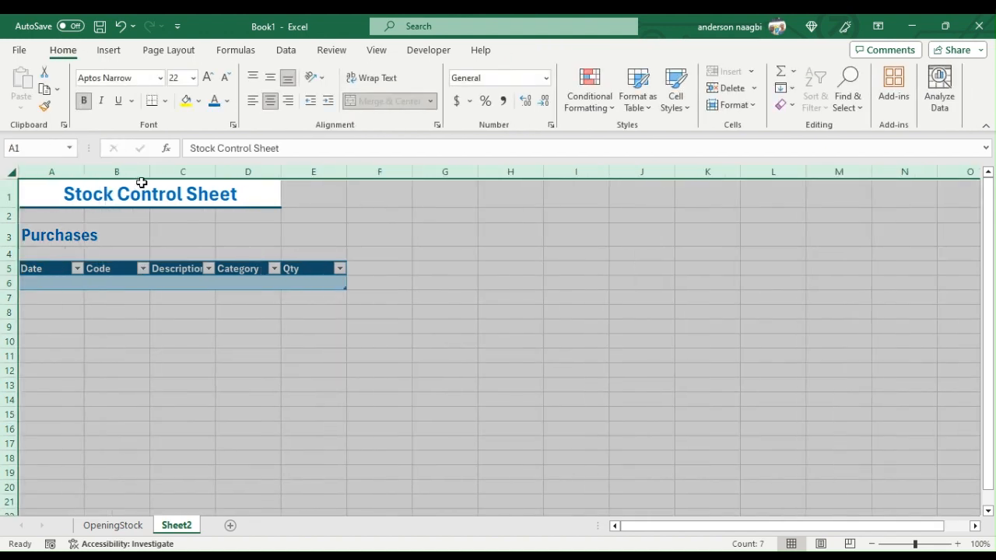
drag(149, 170, 166, 175)
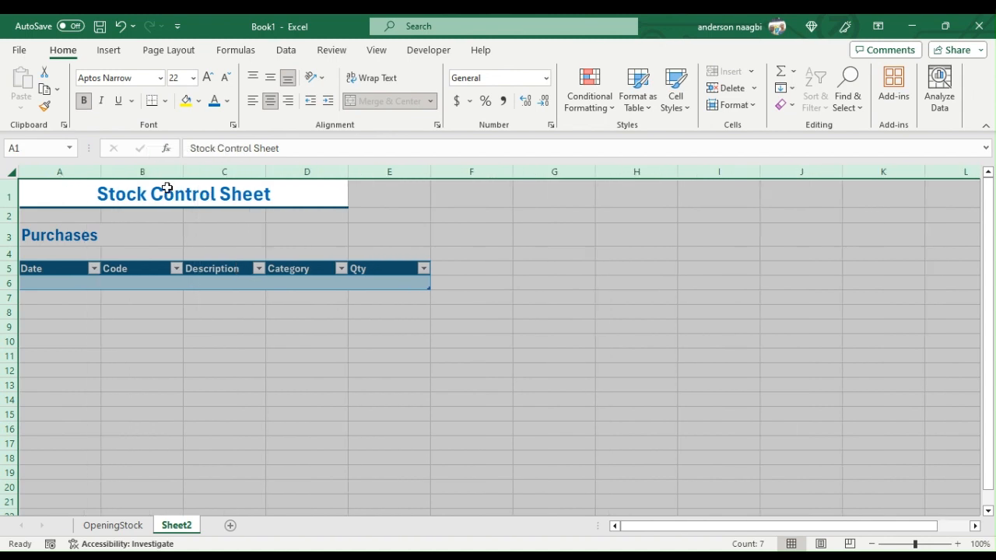
drag(270, 166, 277, 168)
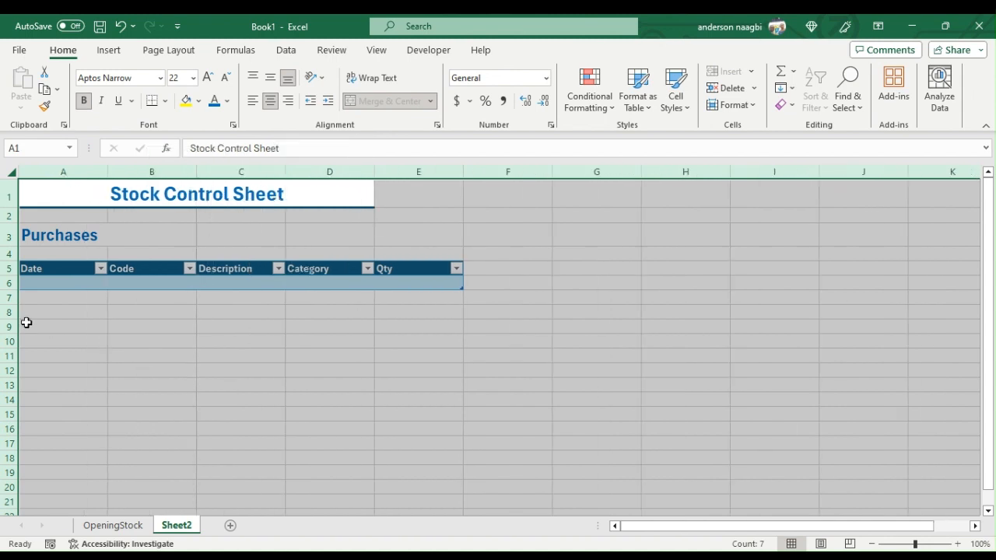
- Enter the date 1/1/2024 and the code 3001 in the first row of the purchases table
click(53, 281)
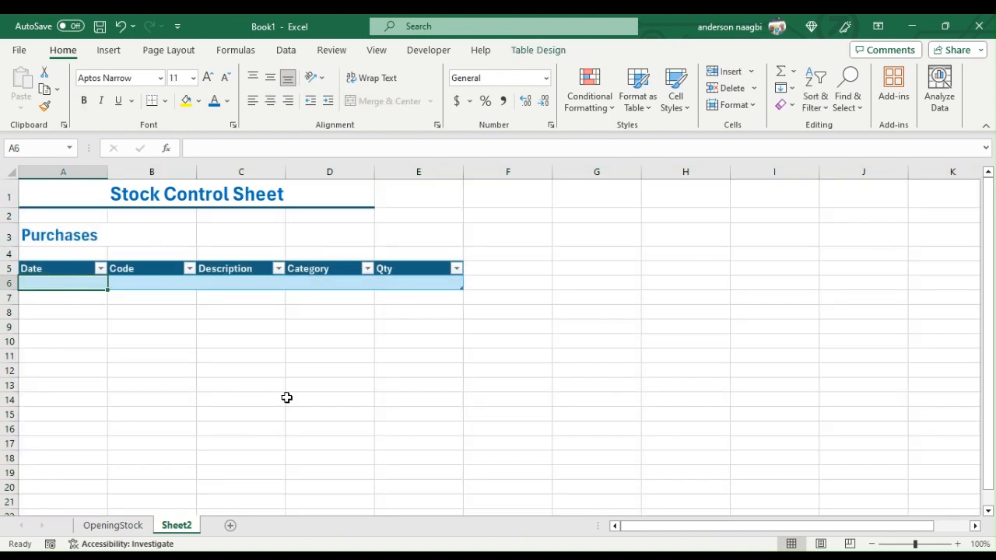
text(1/)
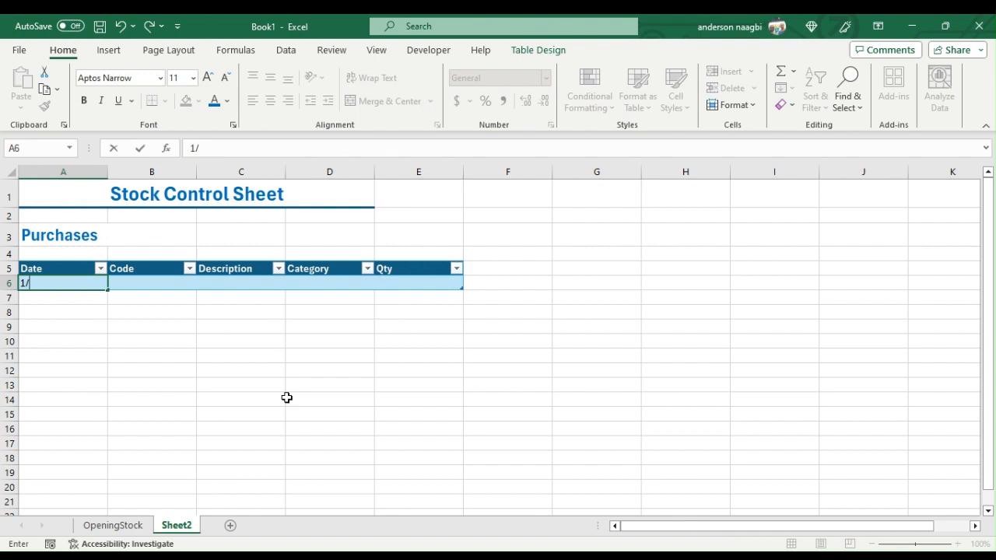
text(1/2024)
key(Tab)
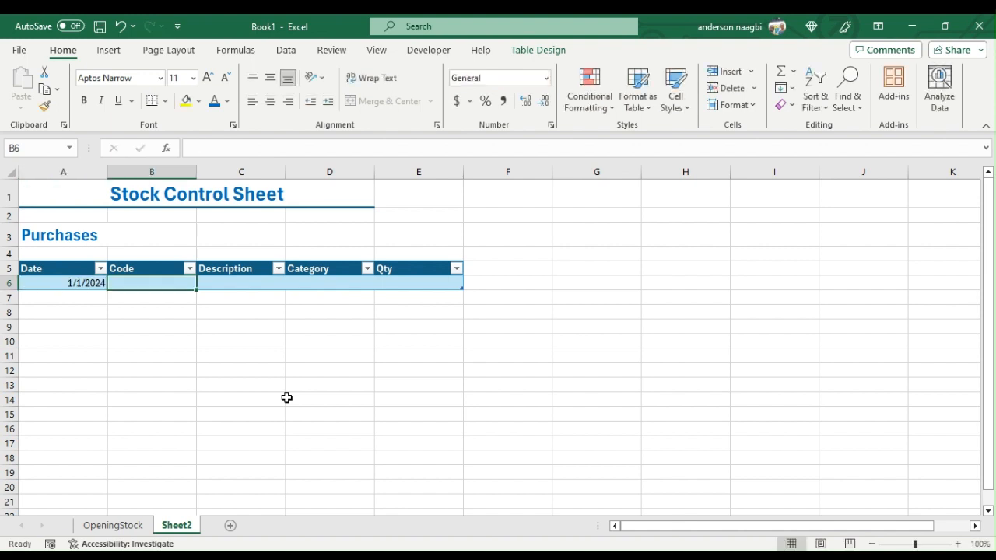
text(3001)
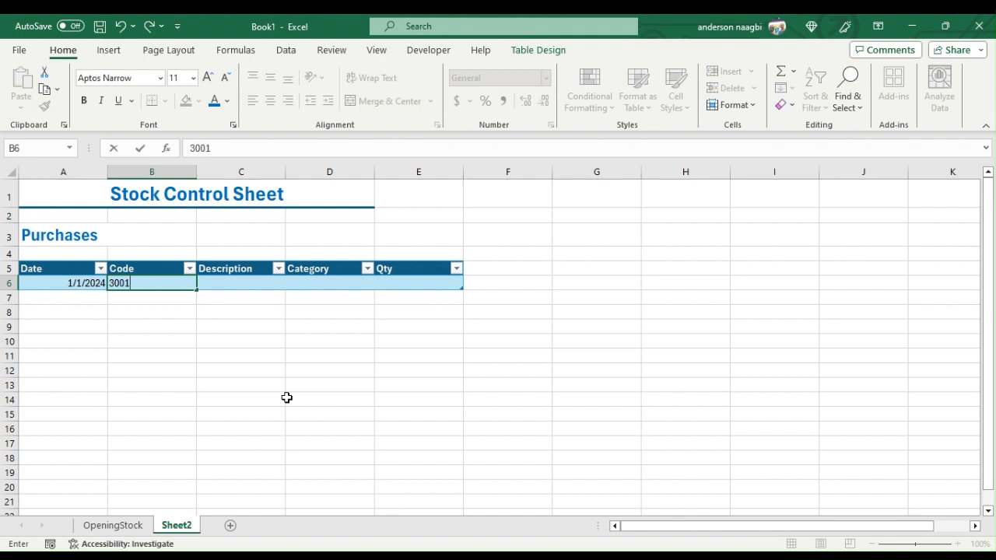
key(Tab)
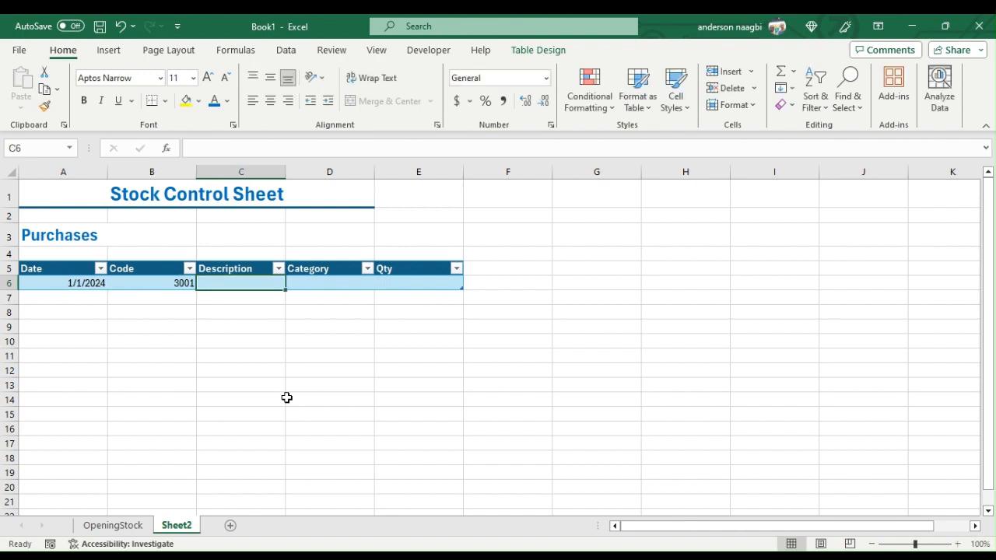
text(=)
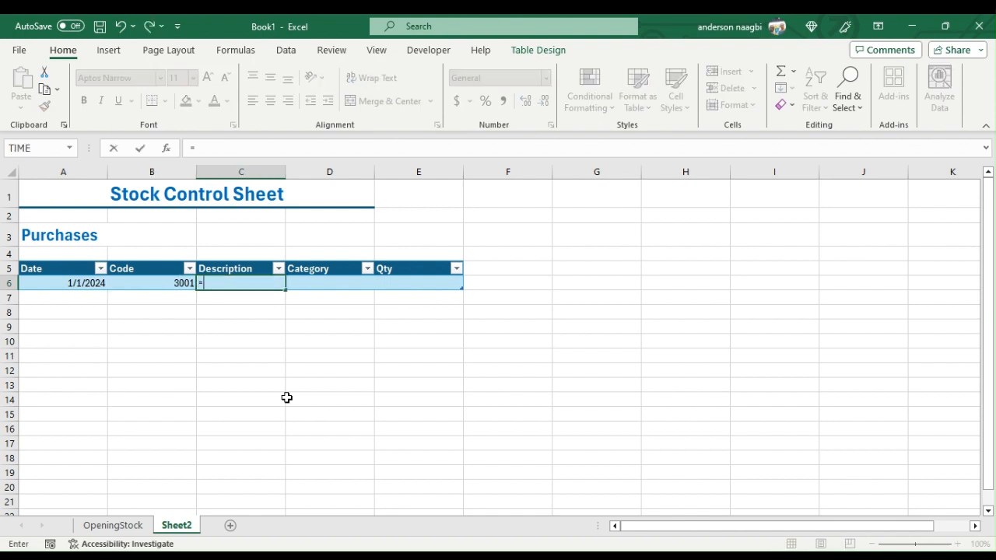
text(iferror)
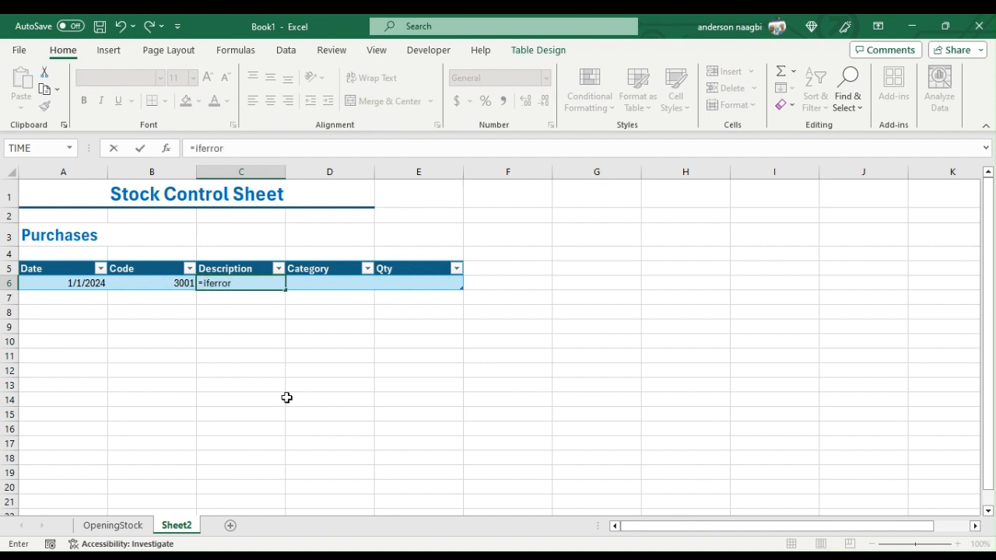
text((vlookup()
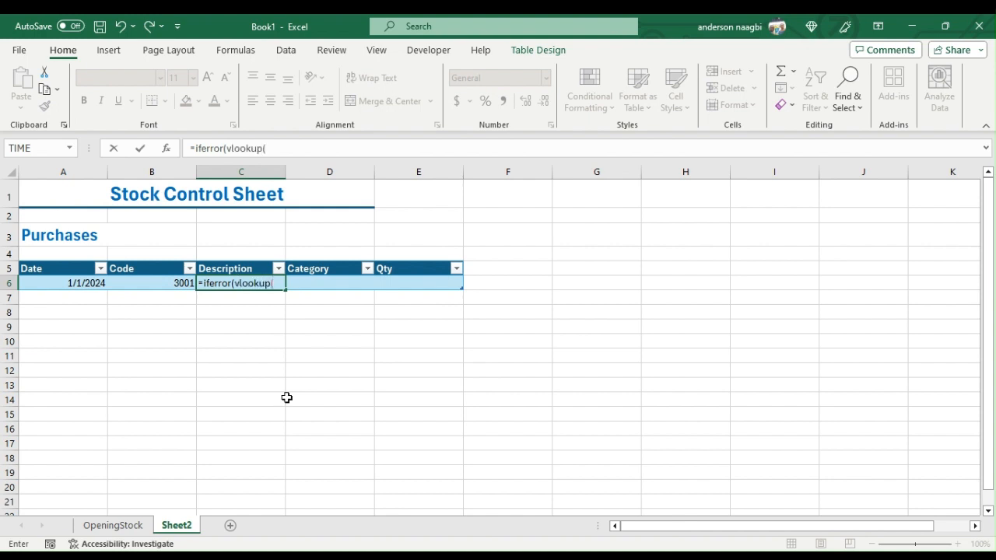
click(158, 284)
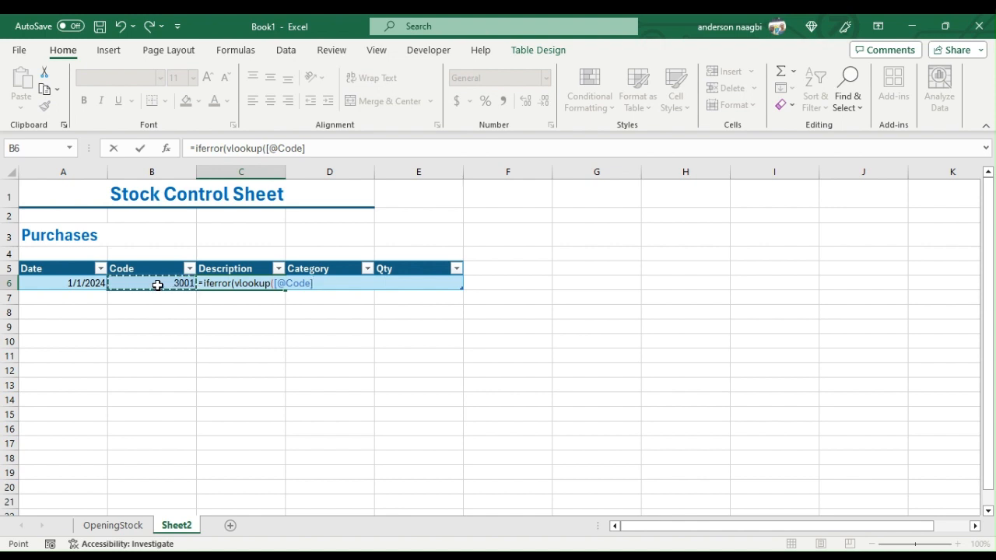
text(,)
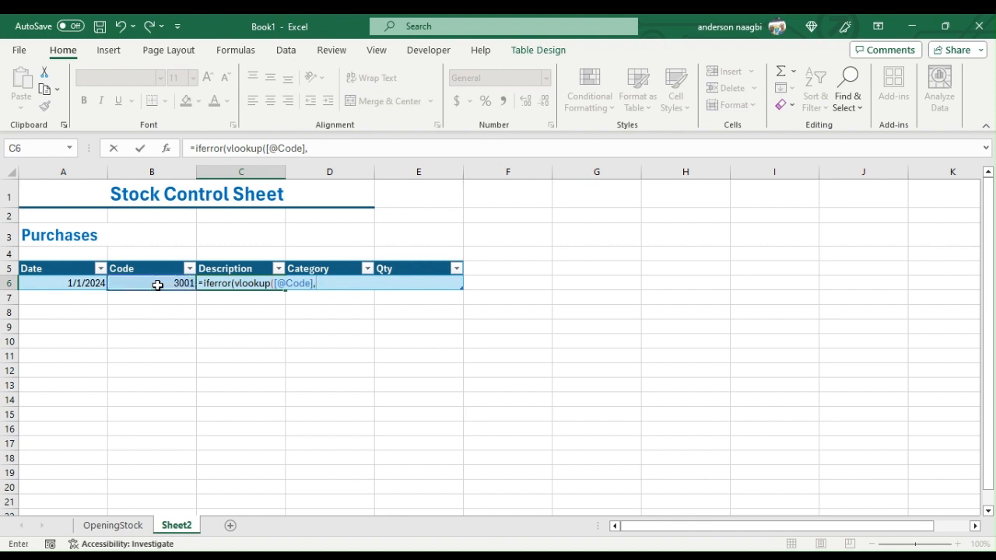
text(op)
key(Tab)
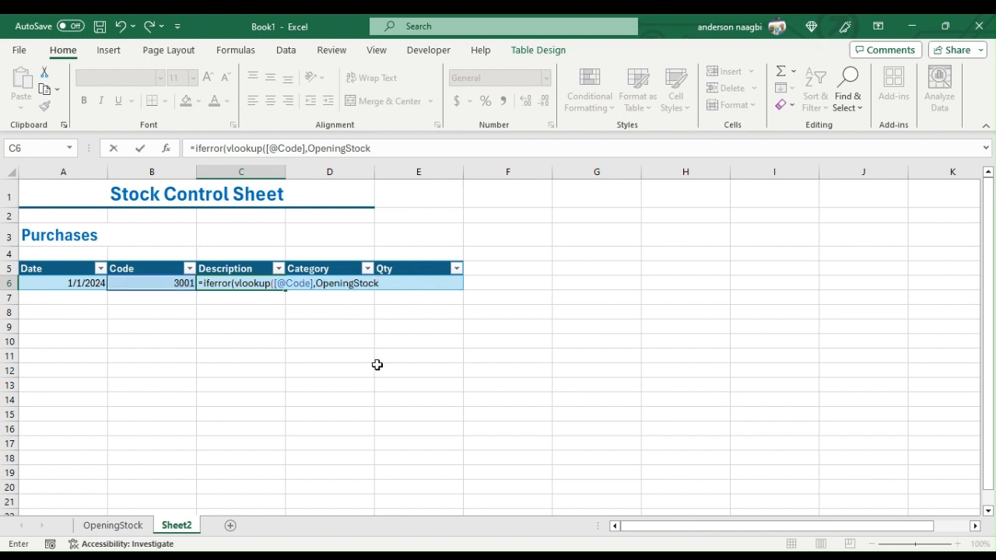
text(,2,FALSE)
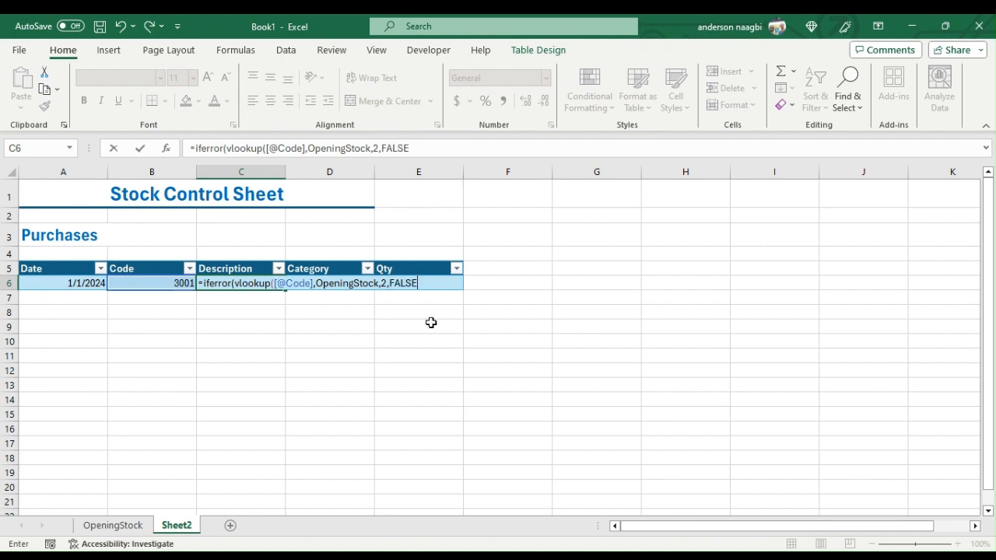
text(),""))
key(Return)
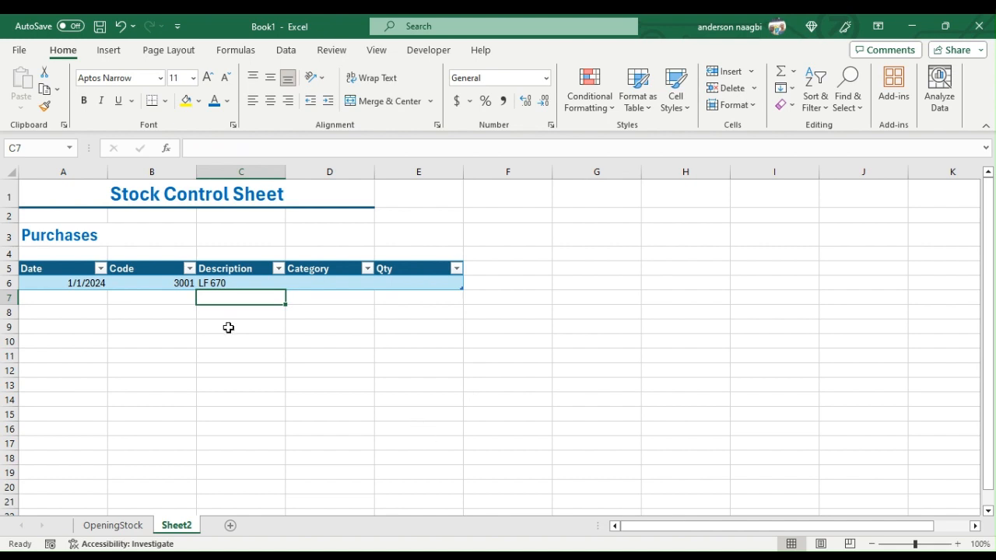
click(228, 283)
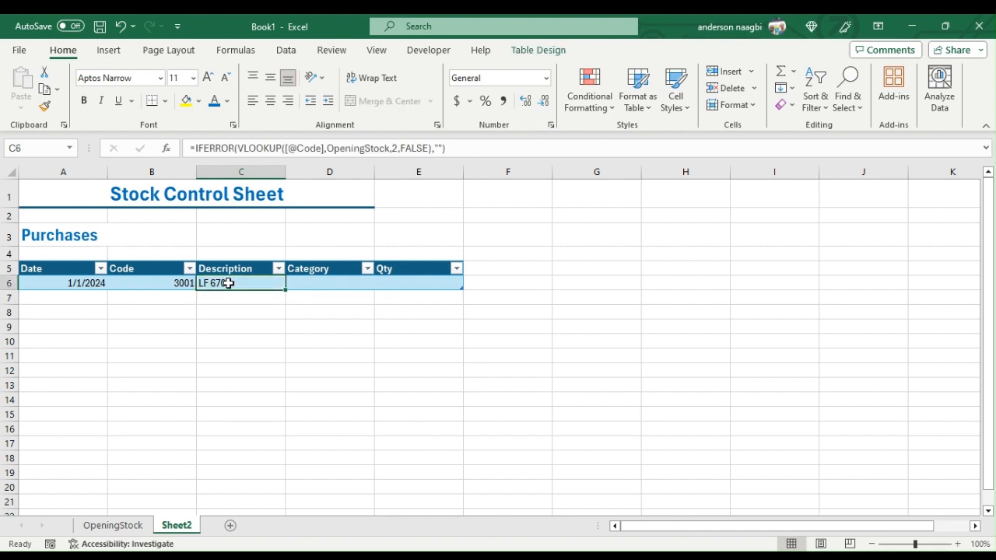
key(ctrl+c)
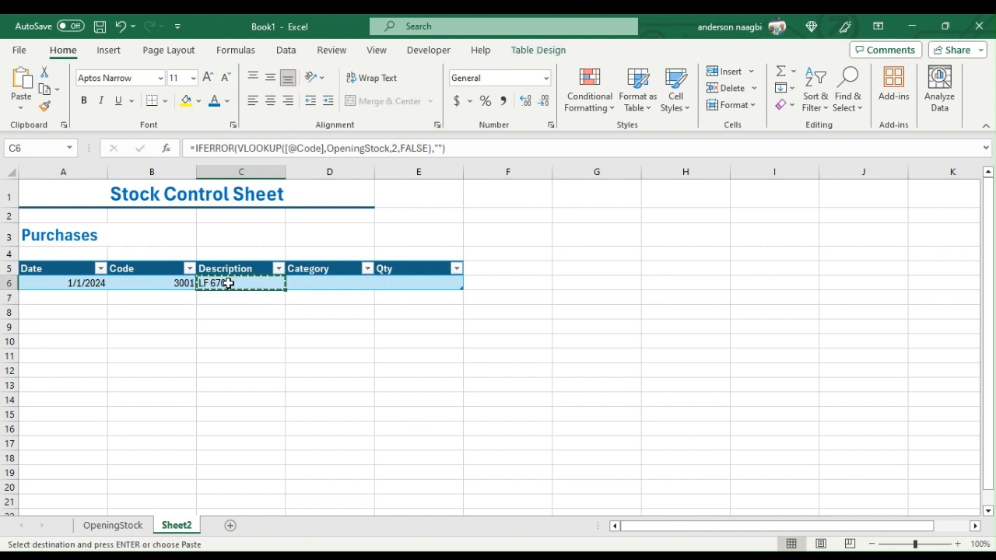
click(302, 282)
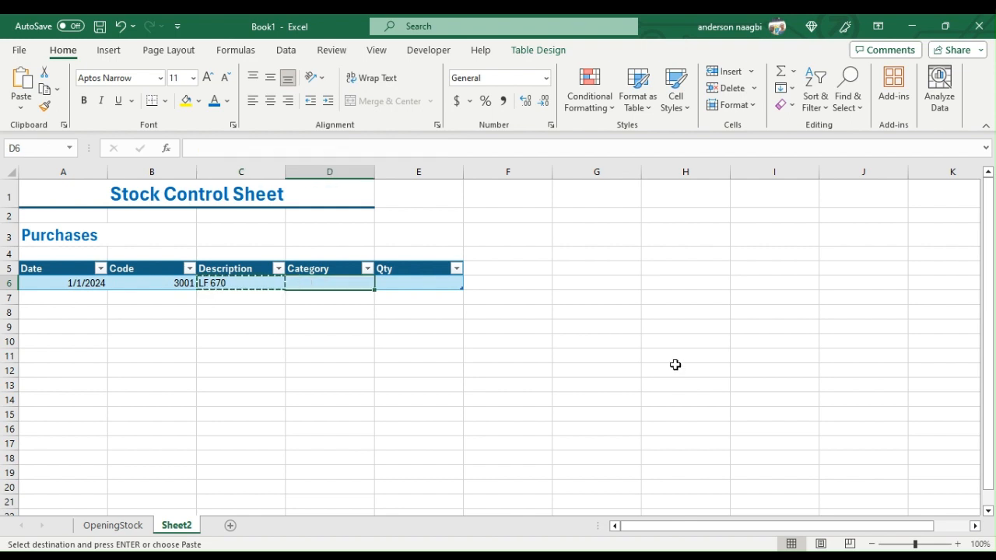
key(ctrl+c)
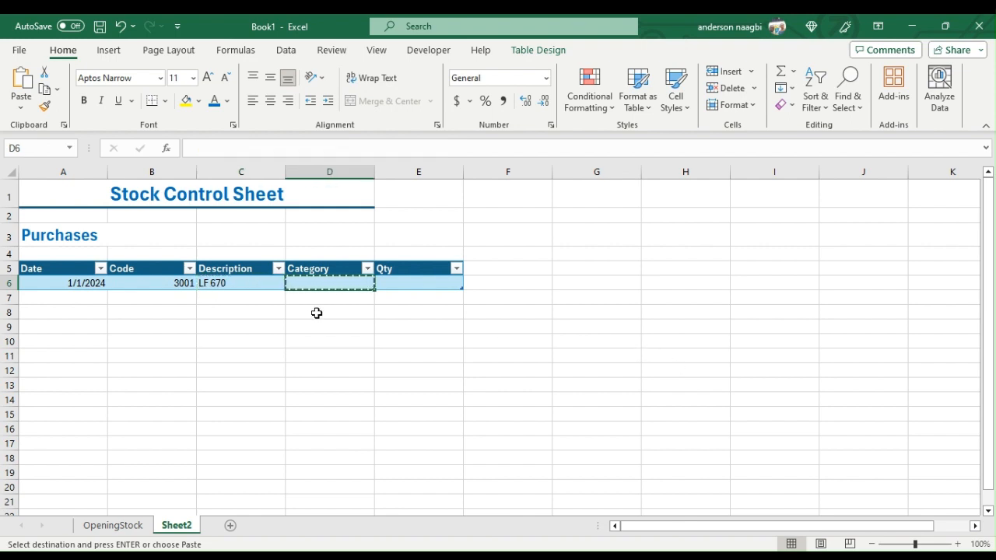
key(ctrl+v)
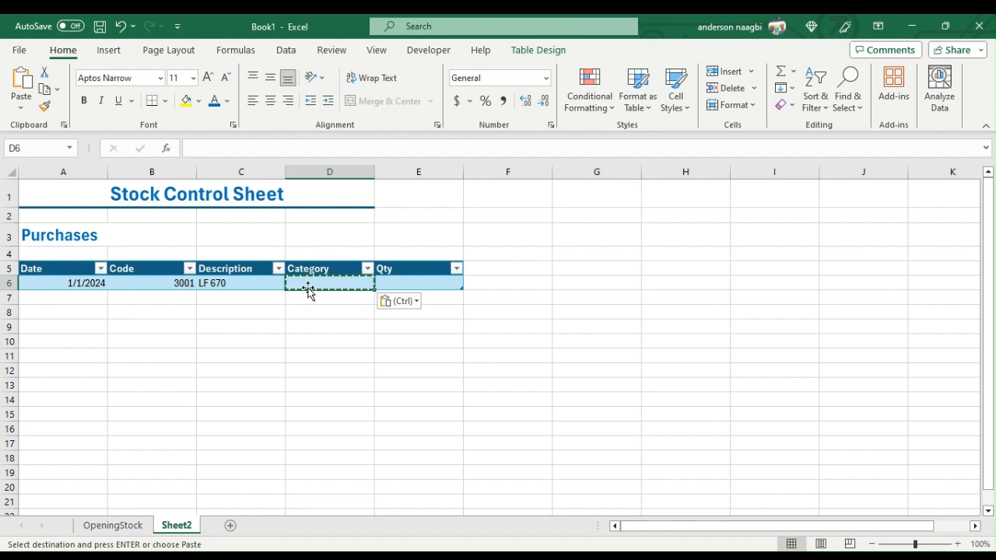
double_click(309, 289)
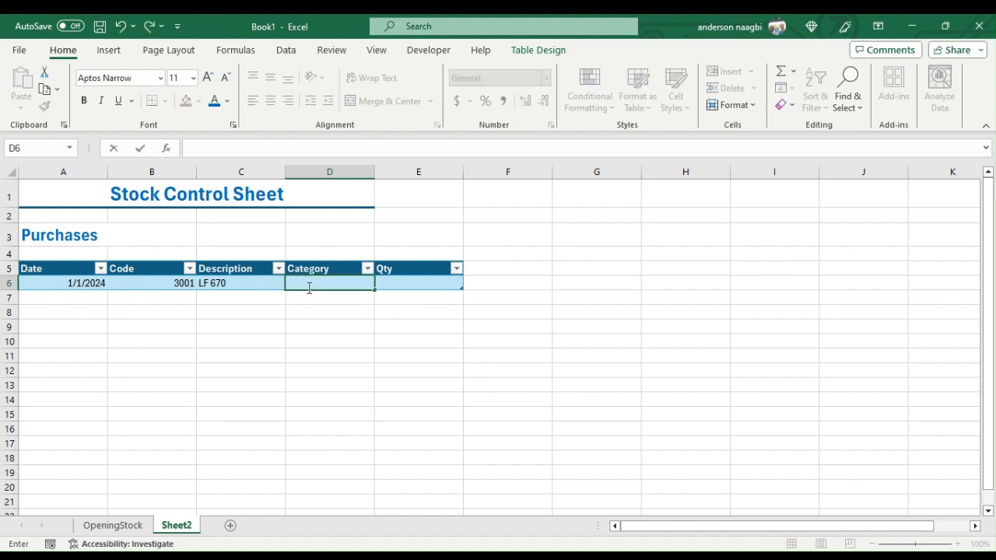
- Copy the Description formula from C6 into the Category cell D6 and change its lookup column index to 3
click(231, 284)
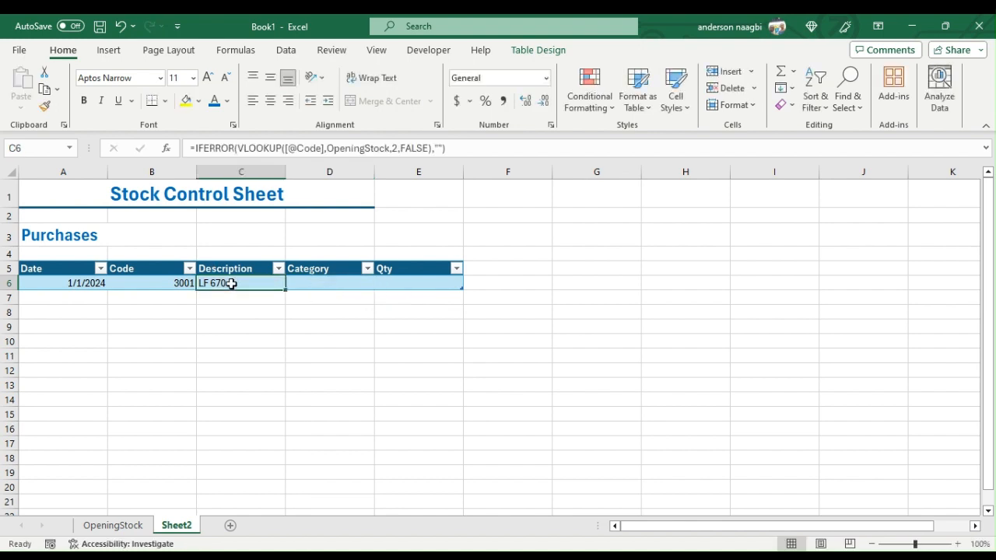
key(ctrl+c)
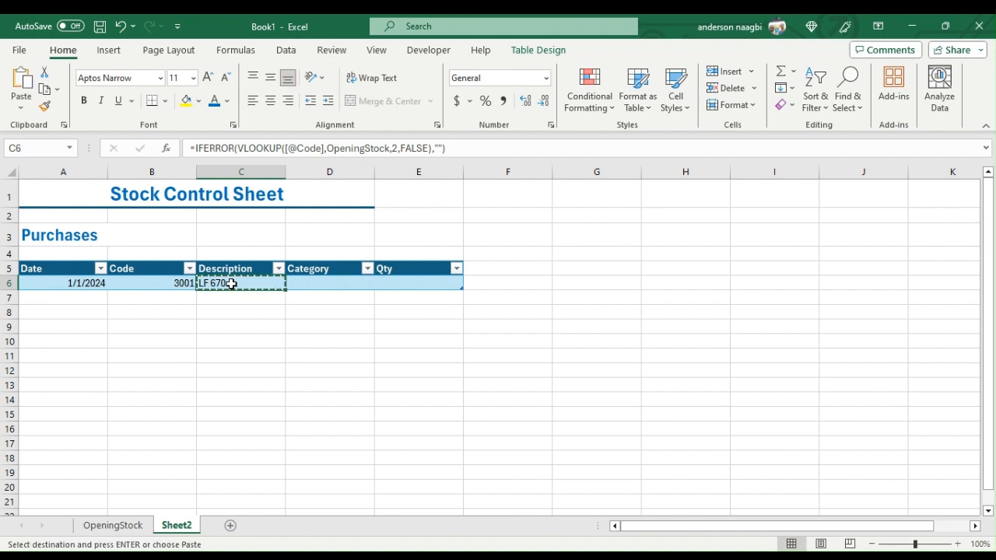
click(304, 282)
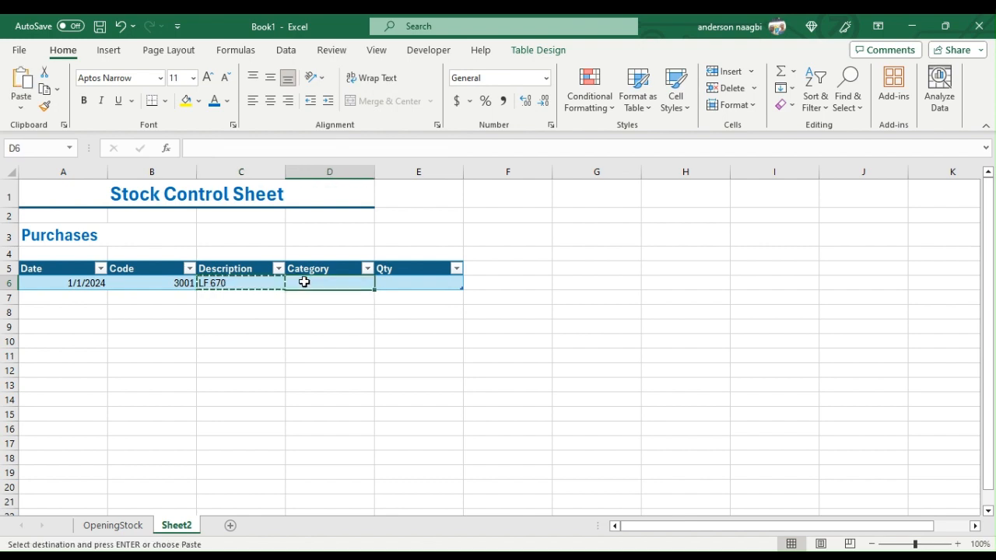
key(ctrl+v)
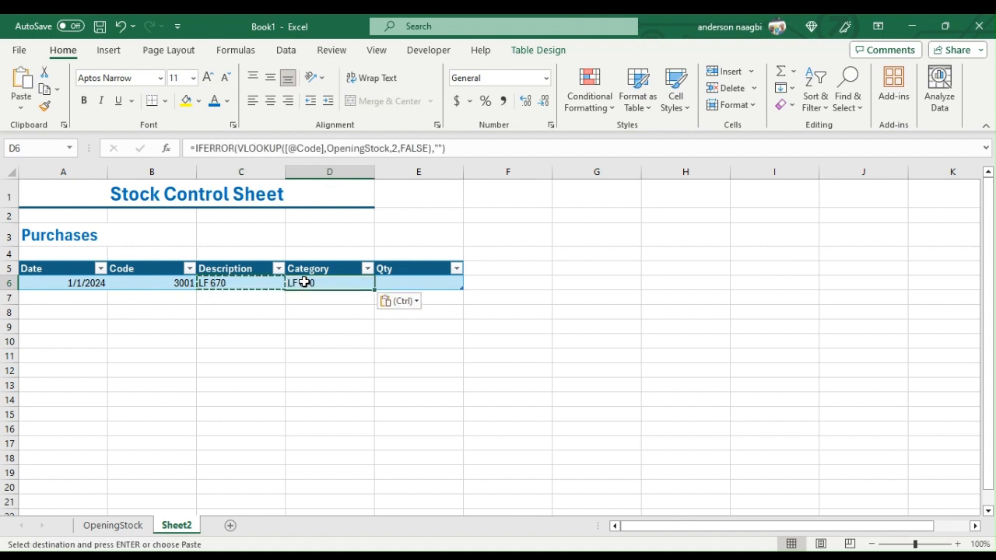
click(395, 149)
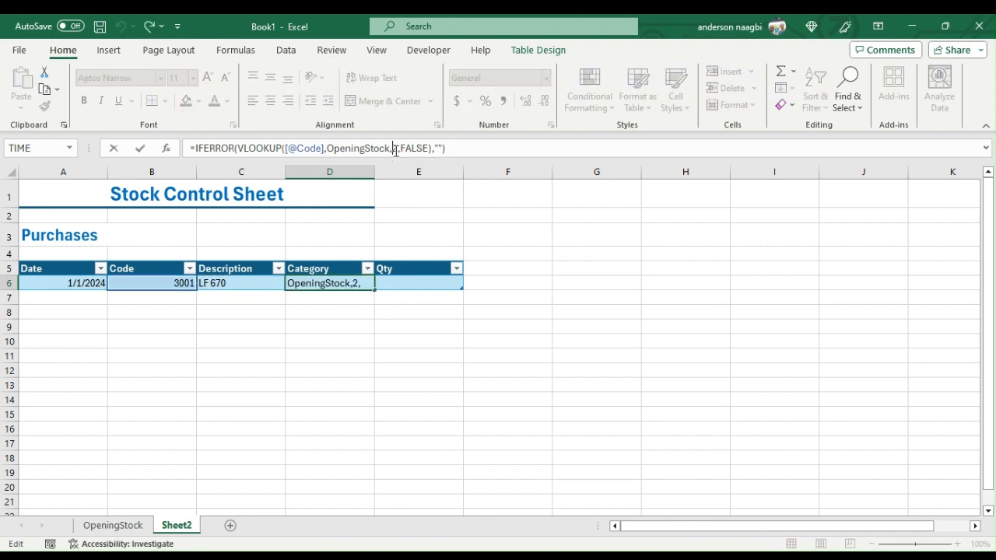
key(BackSpace)
text(3)
key(Return)
- Enter quantity 25 in the first purchases row and add a second row dated 1/1/2024 with code 3002 and quantity 21
click(420, 285)
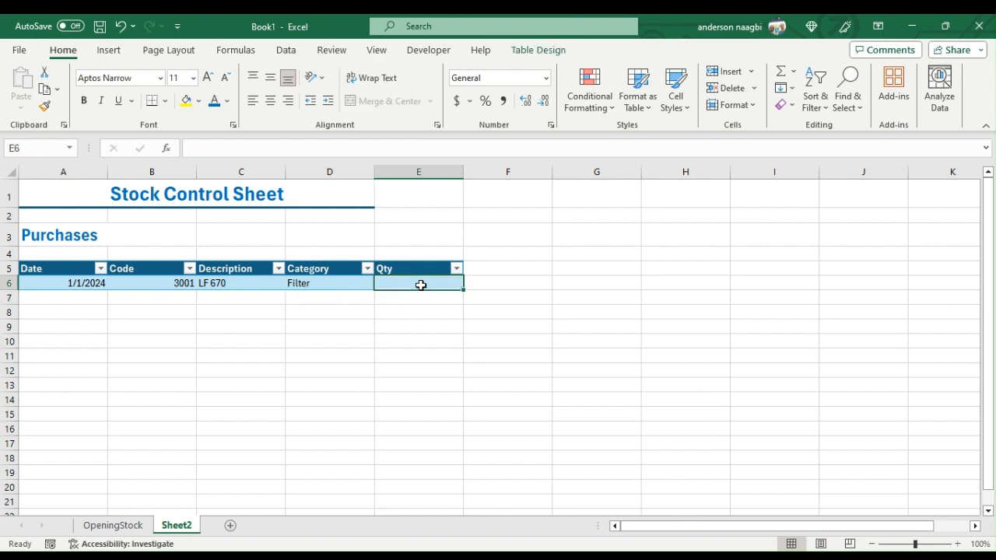
text(25)
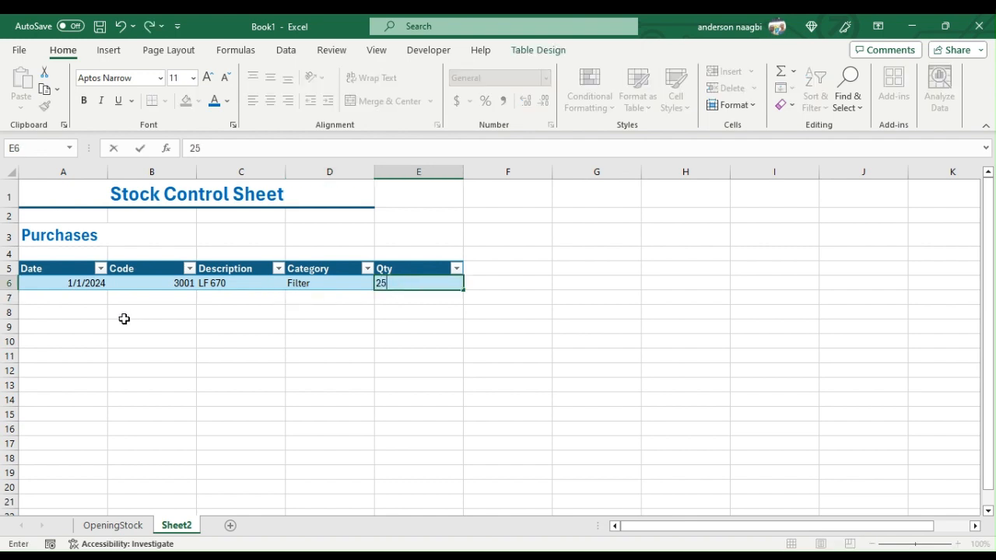
click(93, 299)
text(1/1/)
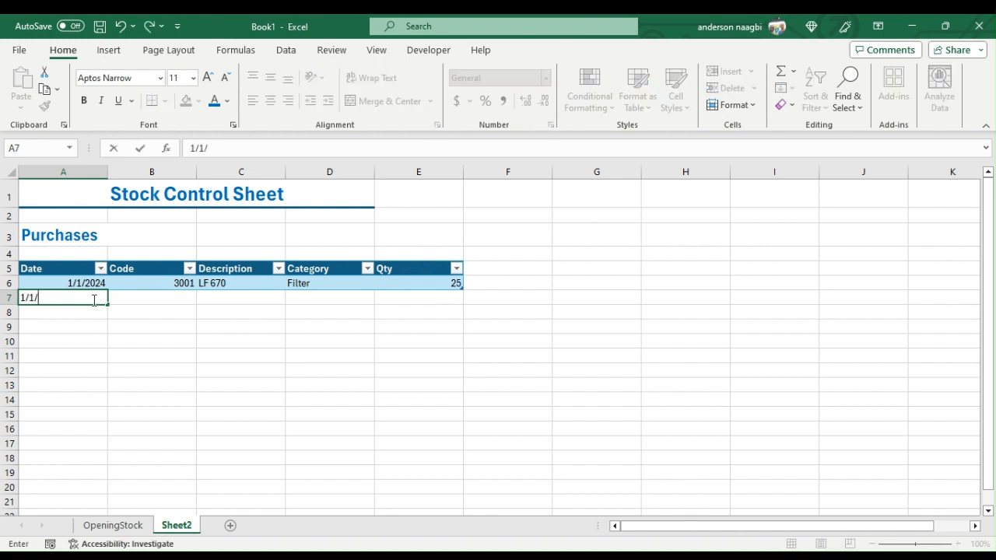
text(2024)
key(Tab)
text(3002)
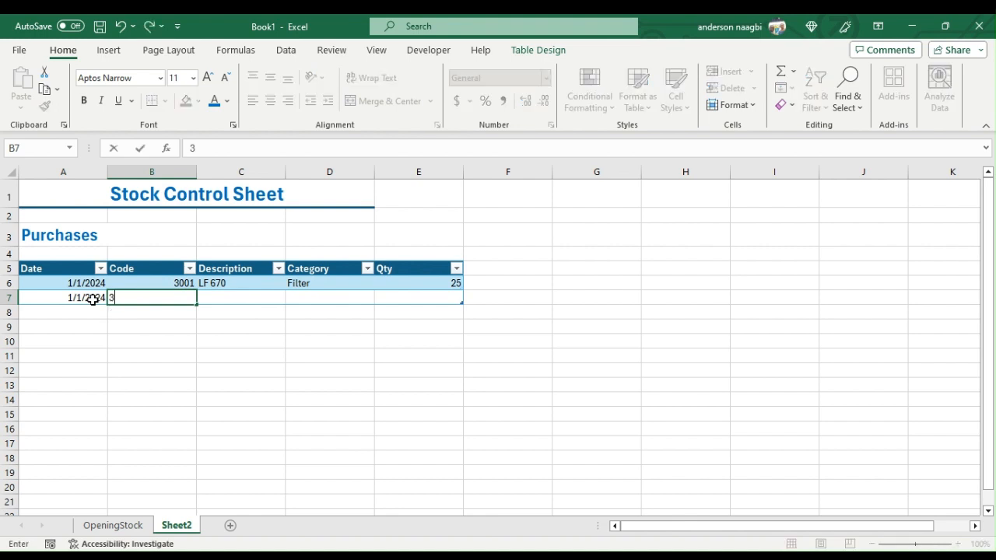
key(Tab)
key(Tab)
key(Tab)
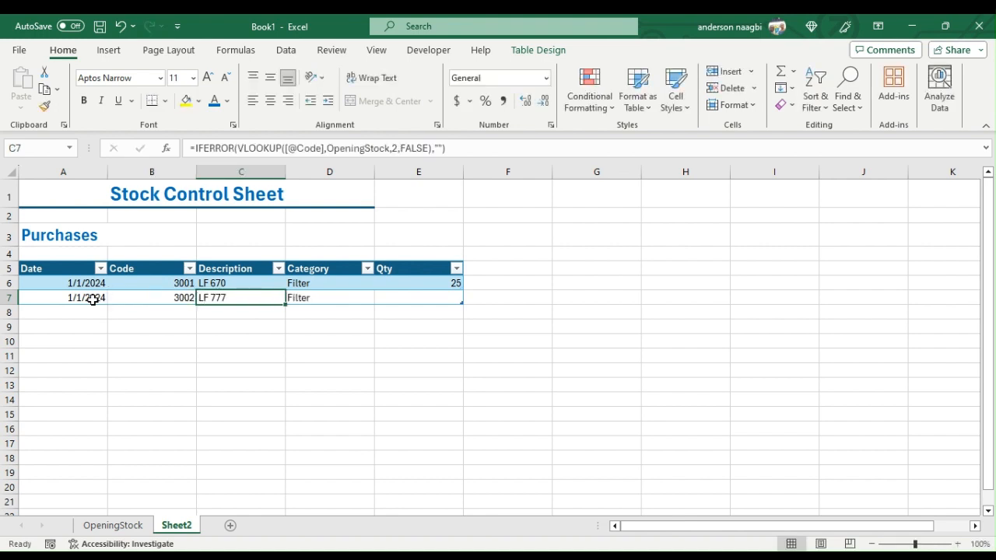
text(21)
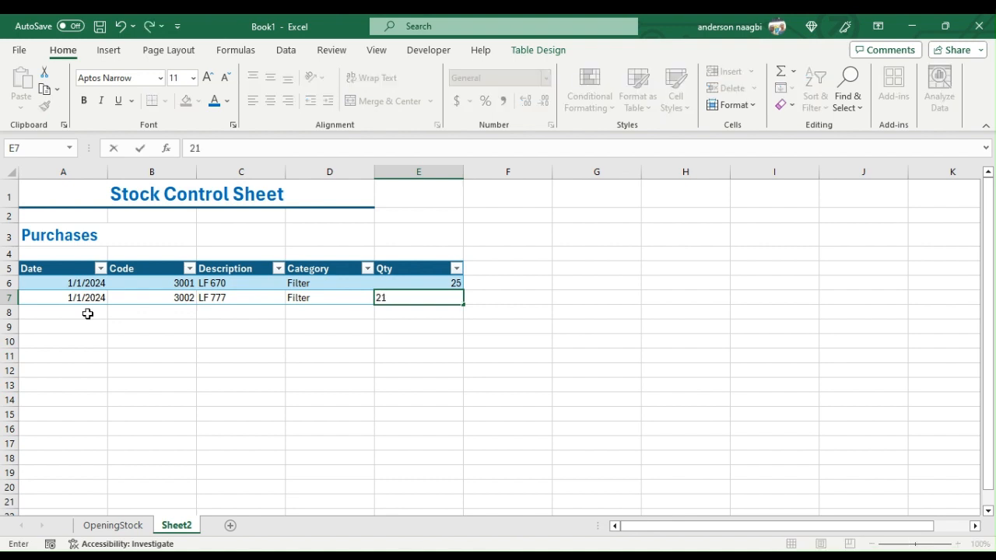
key(Return)
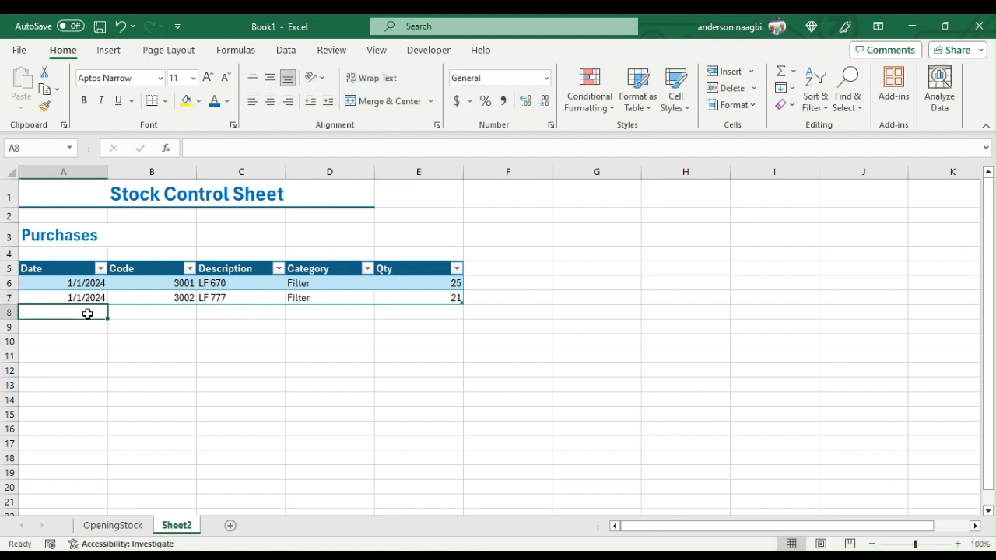
- Add a third purchases row in row 8 with the date 1/1/2024, code 3009 and quantity 34
text(1/)
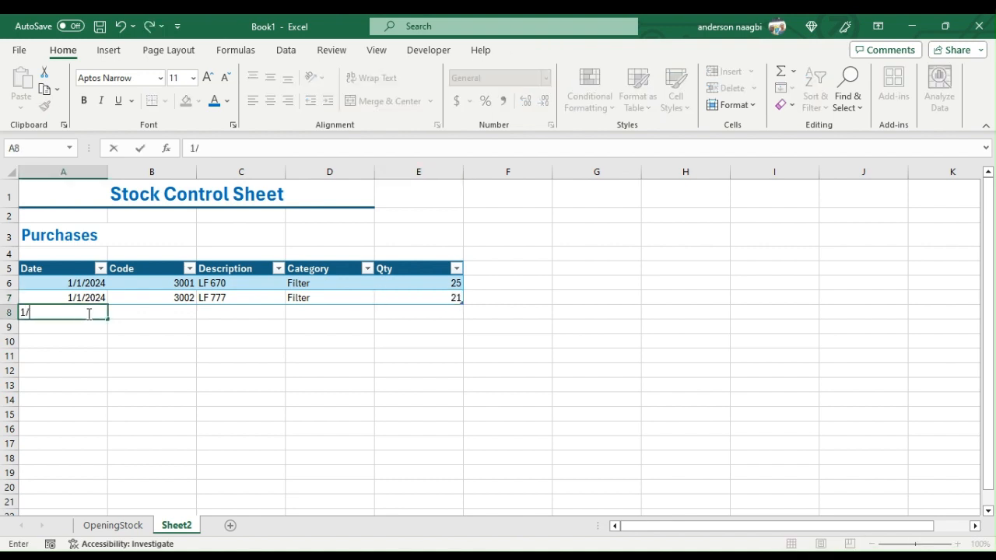
text(1/2024)
key(Tab)
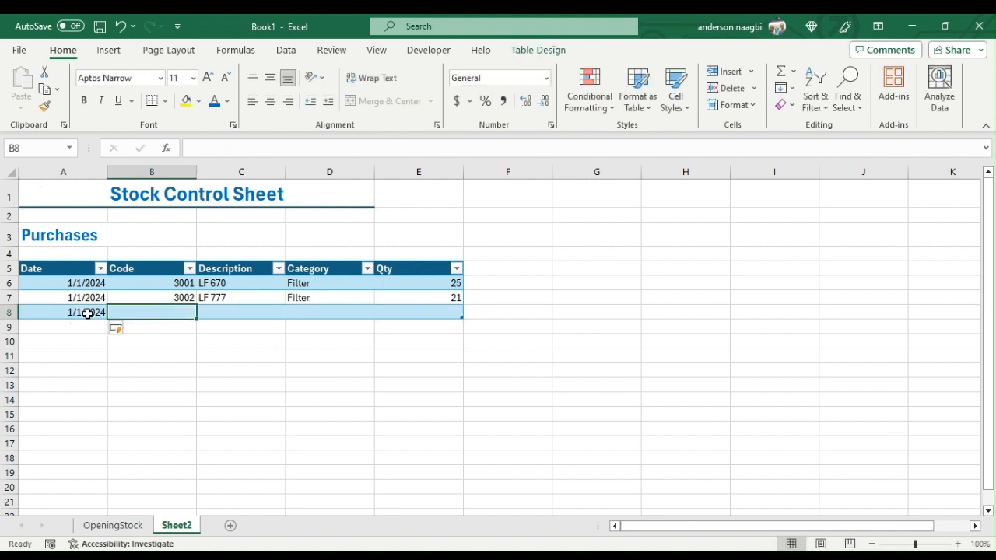
text(3009)
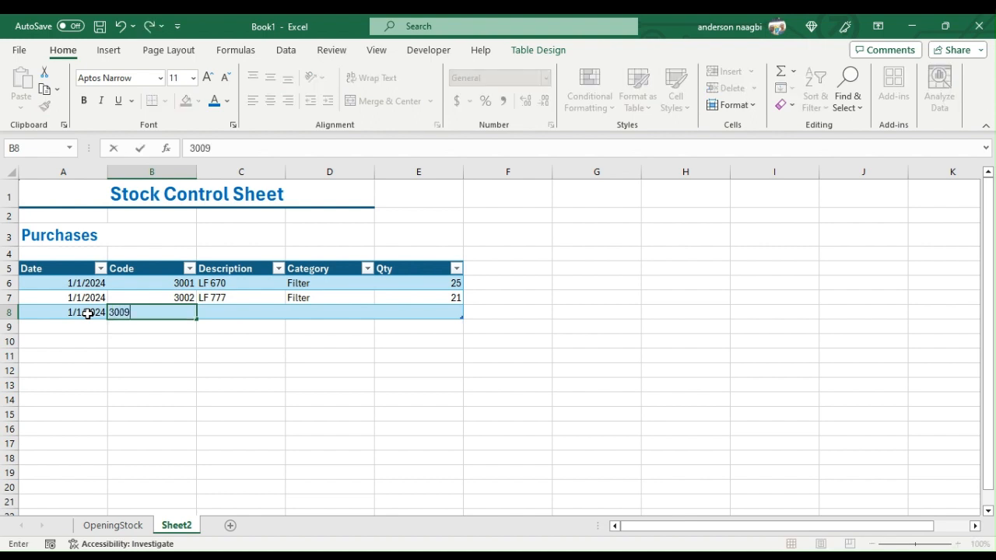
key(Tab)
key(Tab)
key(Tab)
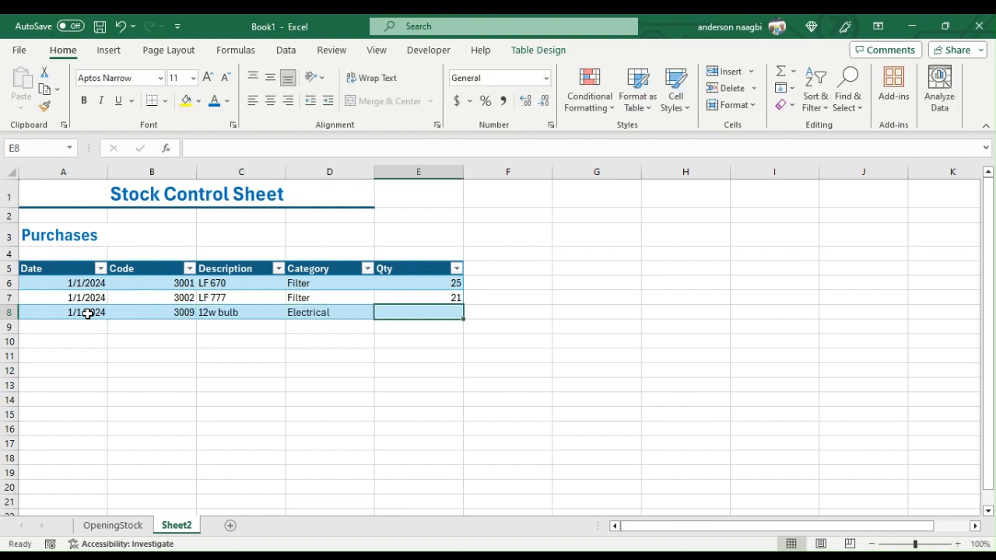
text(34)
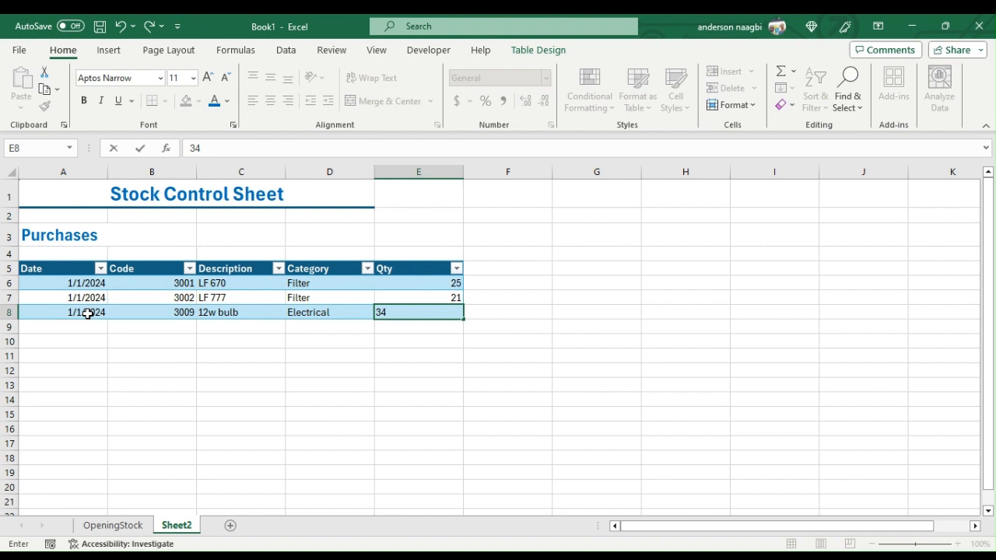
- Add a fourth purchases row in row 9 with the date 1/1/2024, code 3007 and quantity 12
click(84, 329)
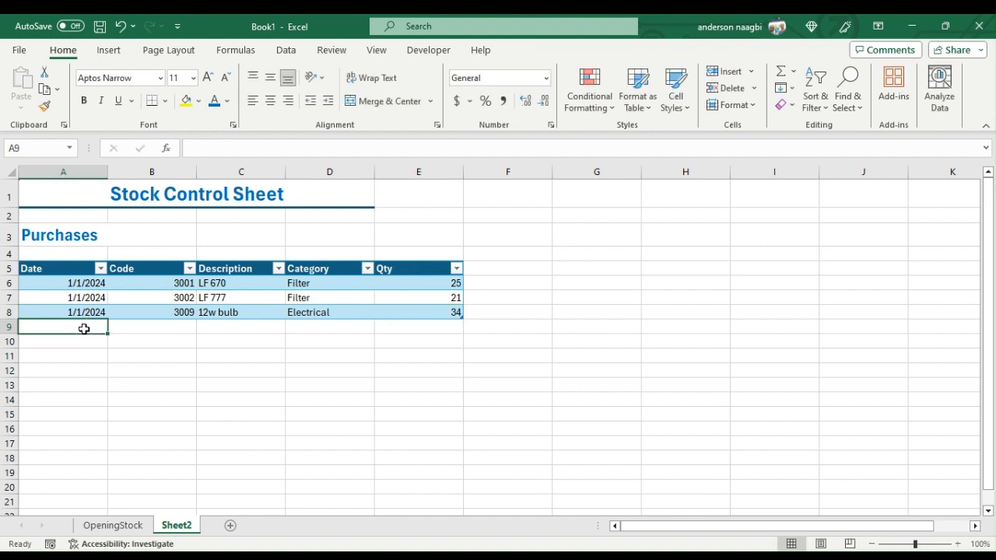
text(1/)
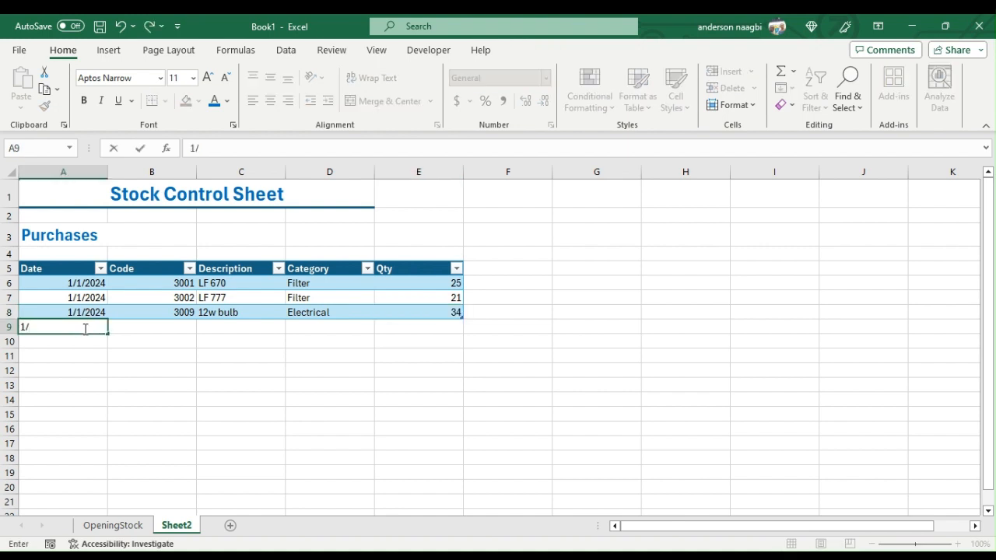
text(1/2024)
key(Tab)
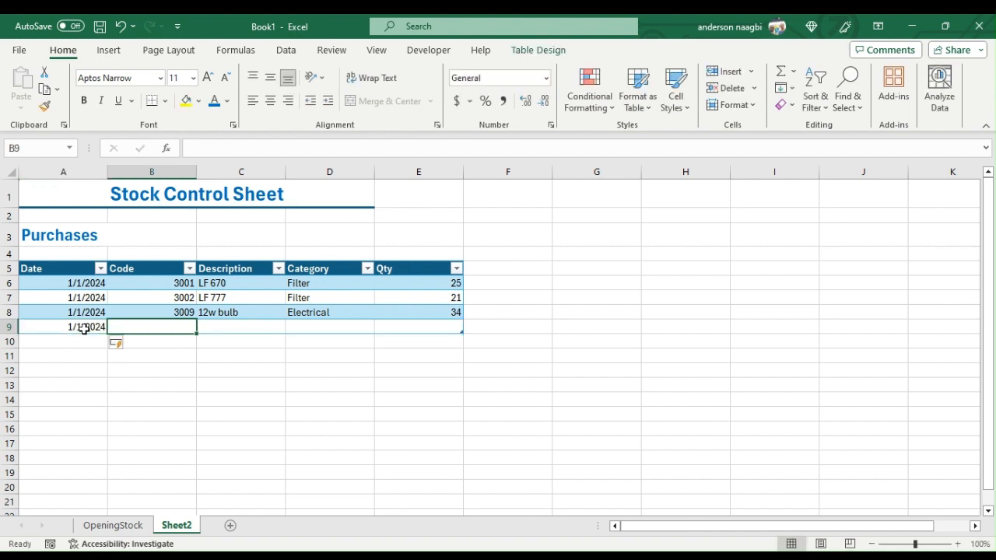
text(3007)
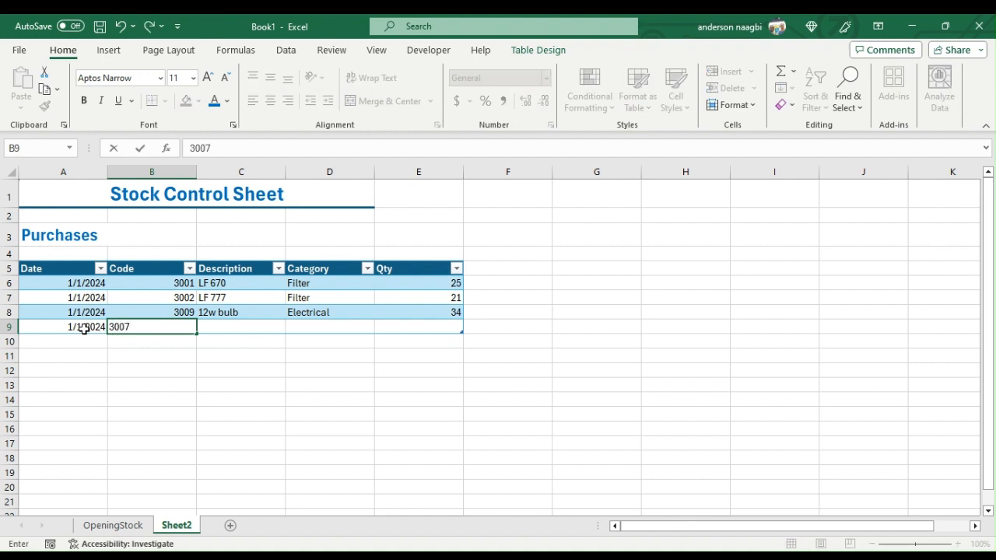
key(Tab)
key(Tab)
key(Tab)
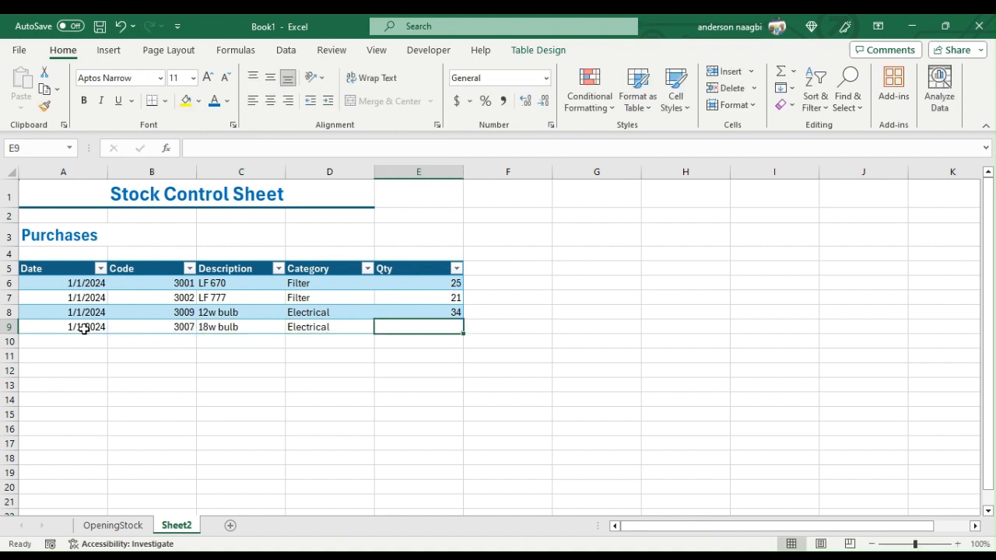
text(12)
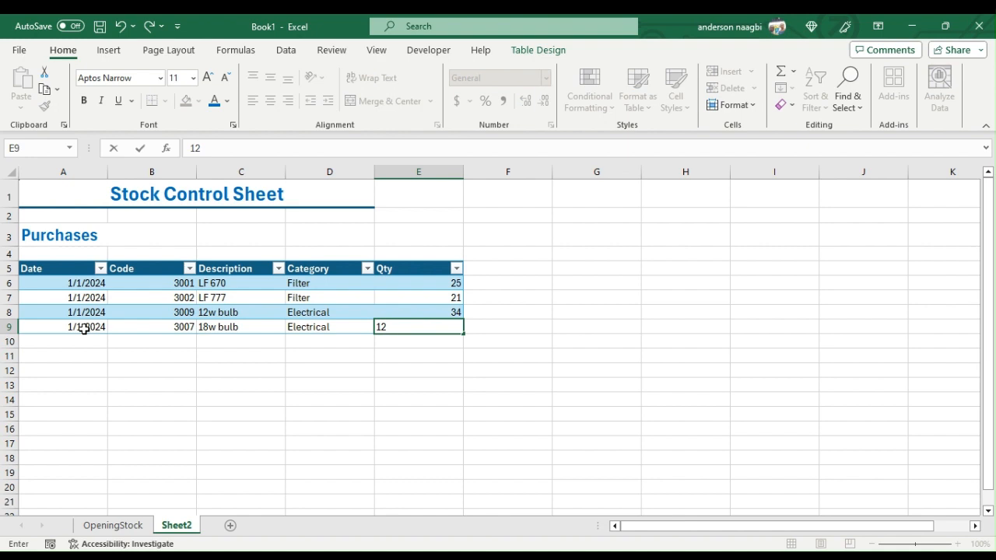
- Add a fifth purchases row in row 10 with the date 2/1/2024, code 3006 and quantity 36
click(94, 339)
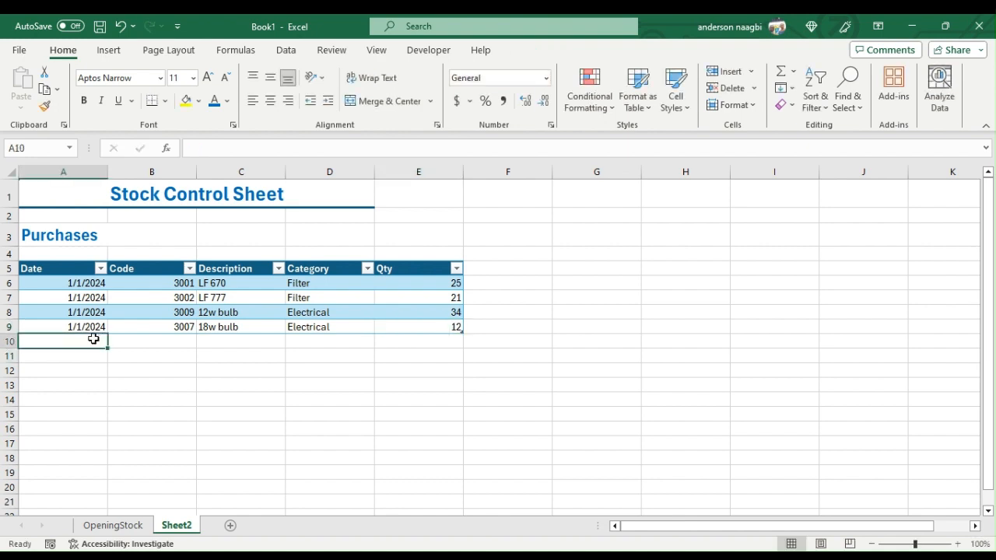
text(2/)
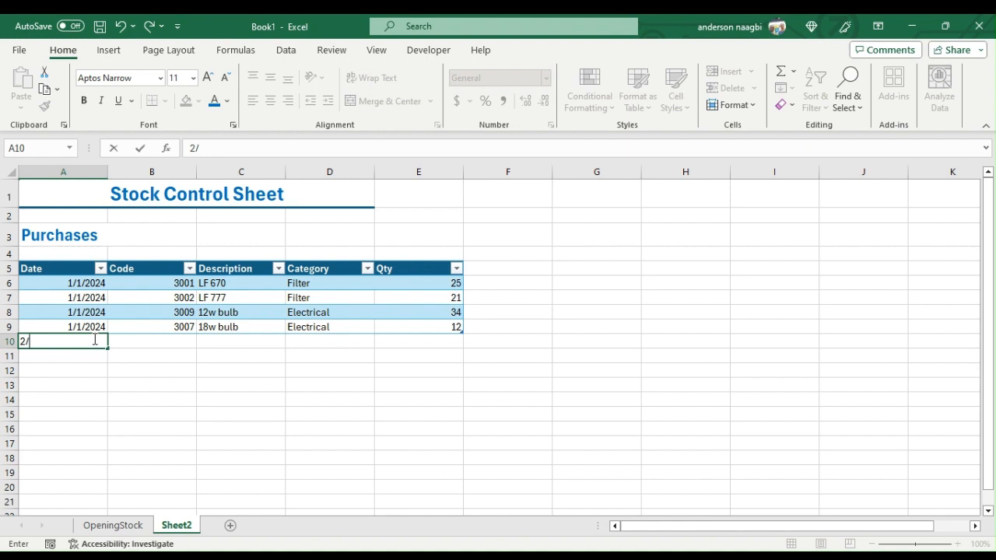
text(1/2024)
key(Tab)
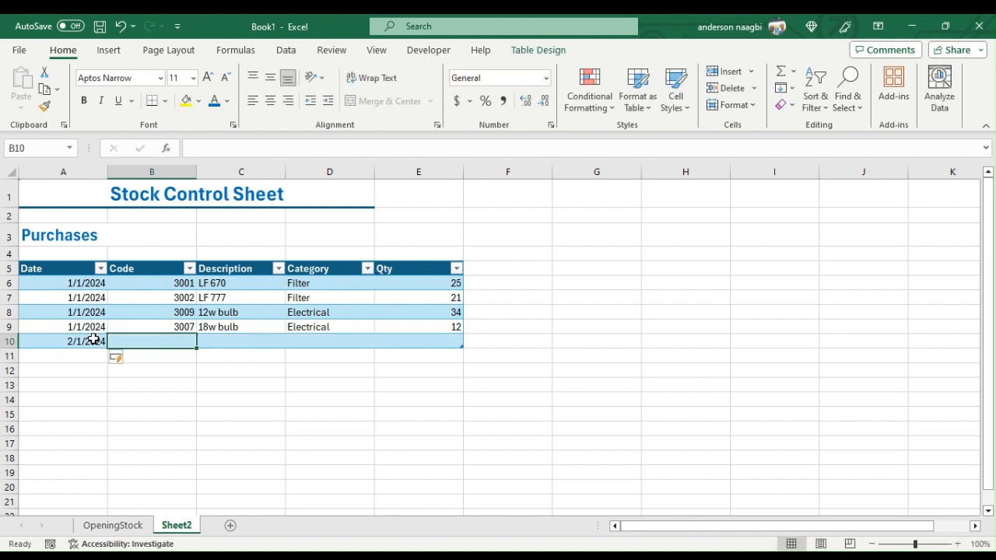
text(3006)
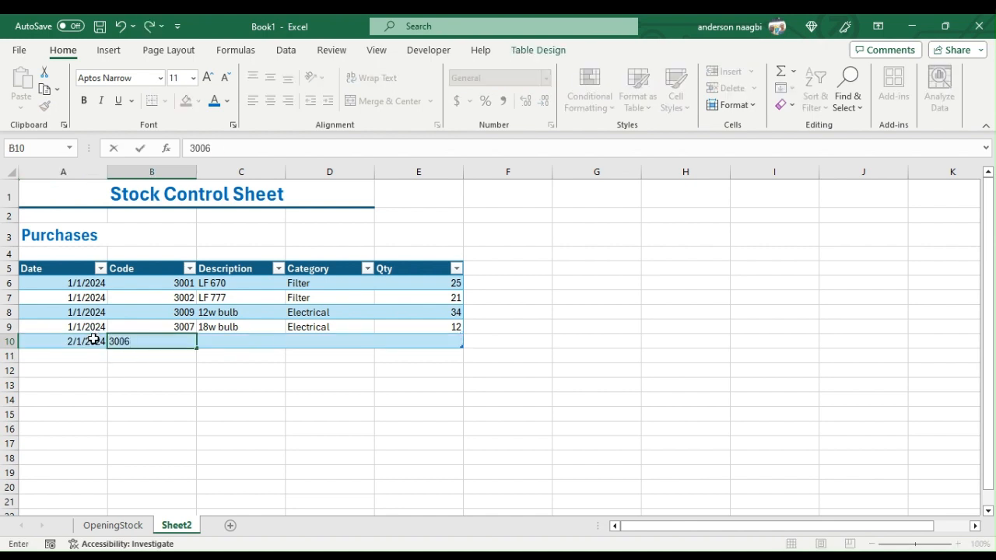
key(Tab)
key(Tab)
key(Tab)
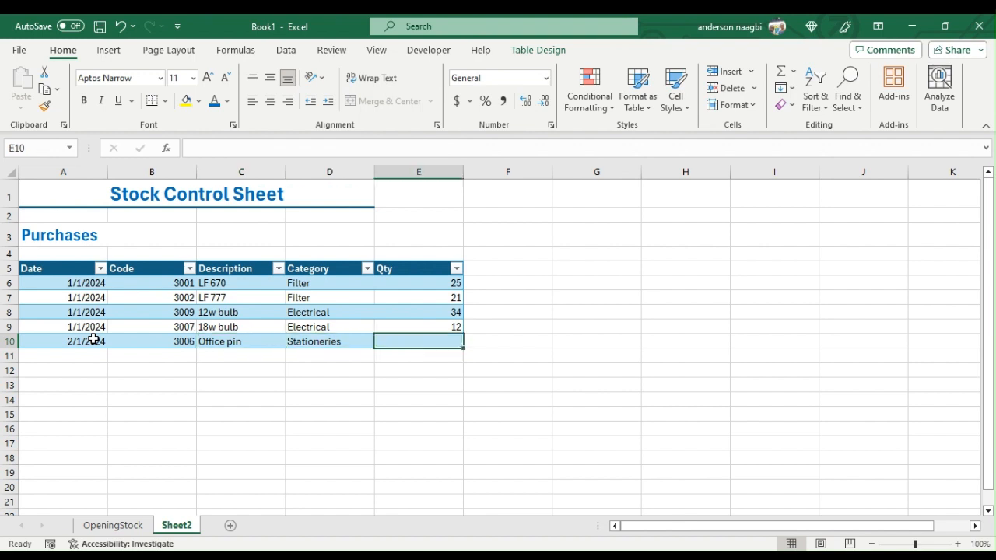
text(36)
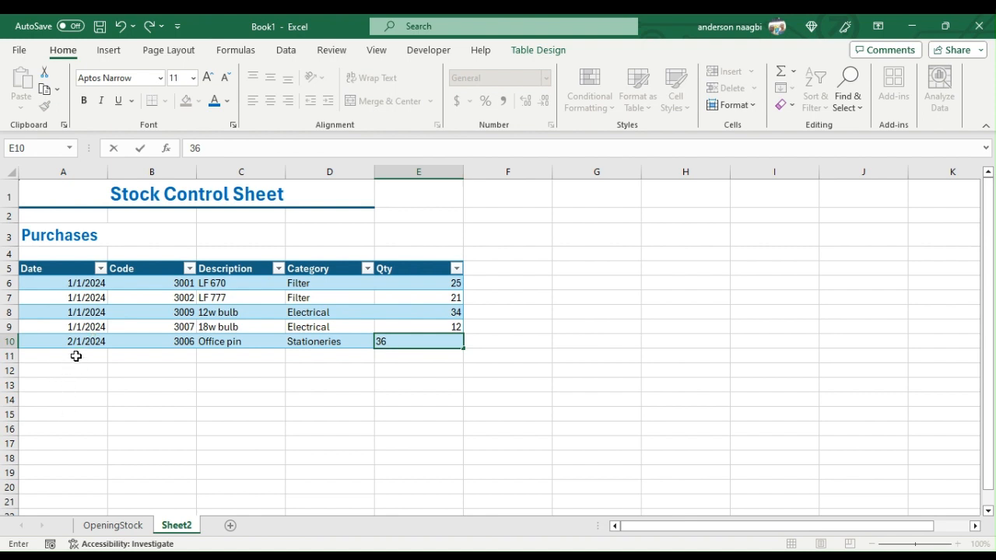
- Add a sixth purchases row in row 11 with the date 3/2/2024, code 3008 and quantity 27
click(76, 355)
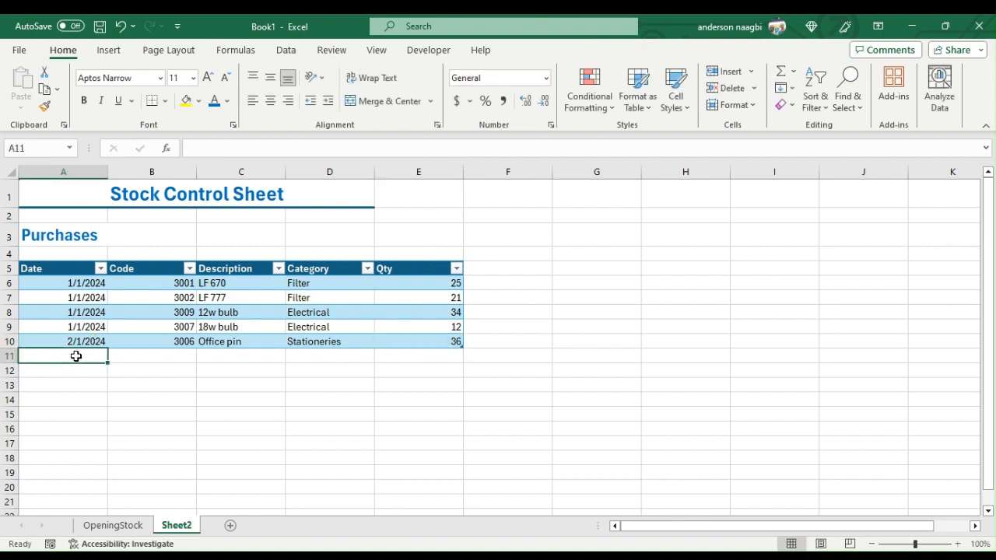
text(3/2)
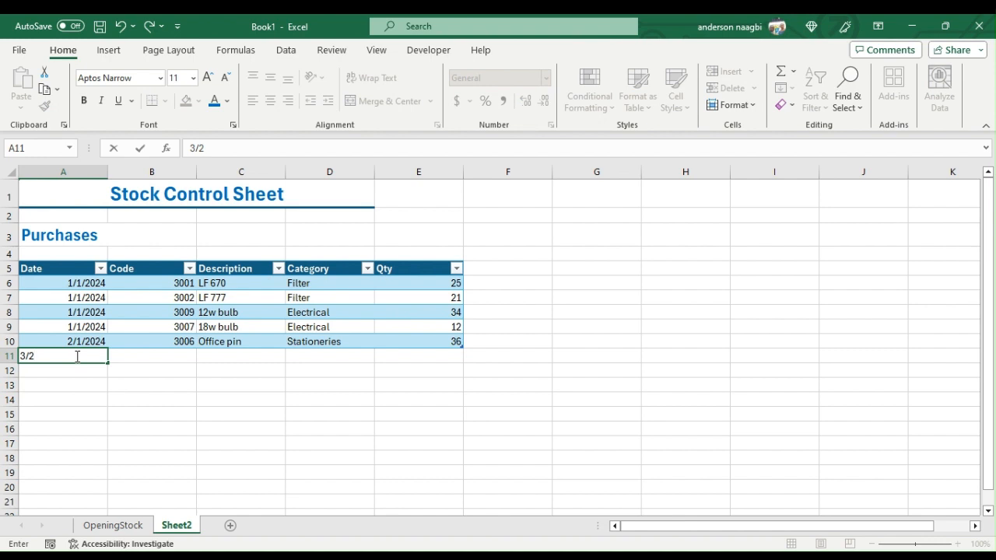
text(/2024)
key(Tab)
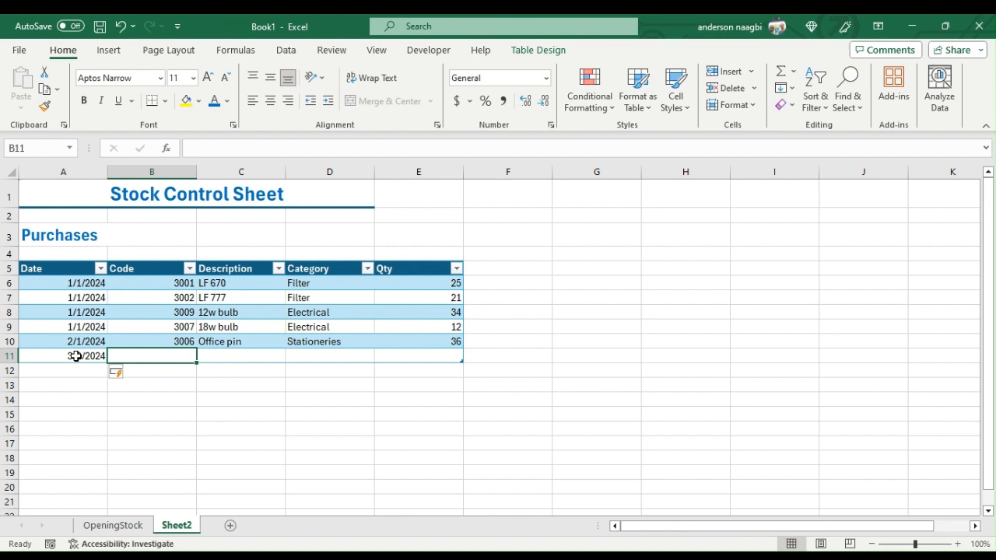
text(300)
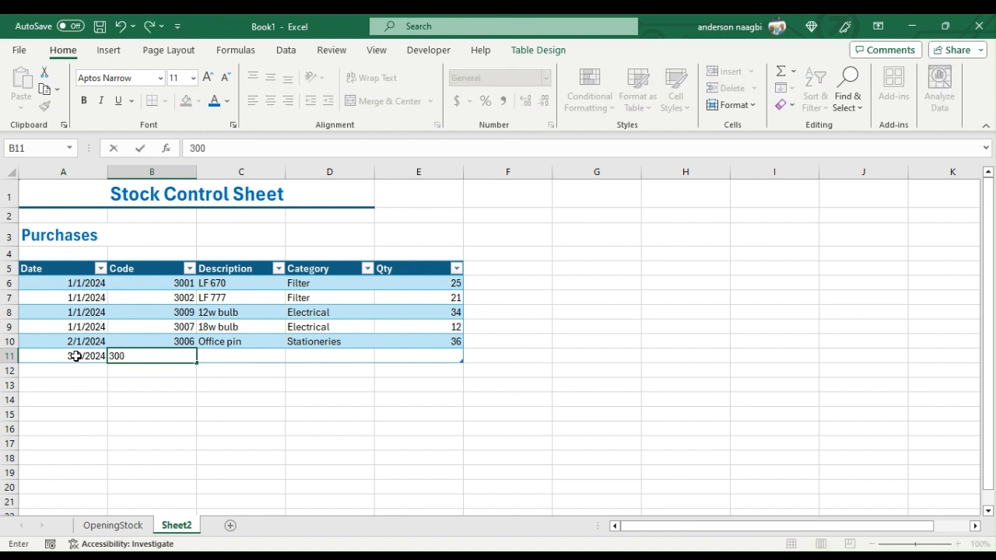
text(8)
key(Tab)
key(Tab)
key(Tab)
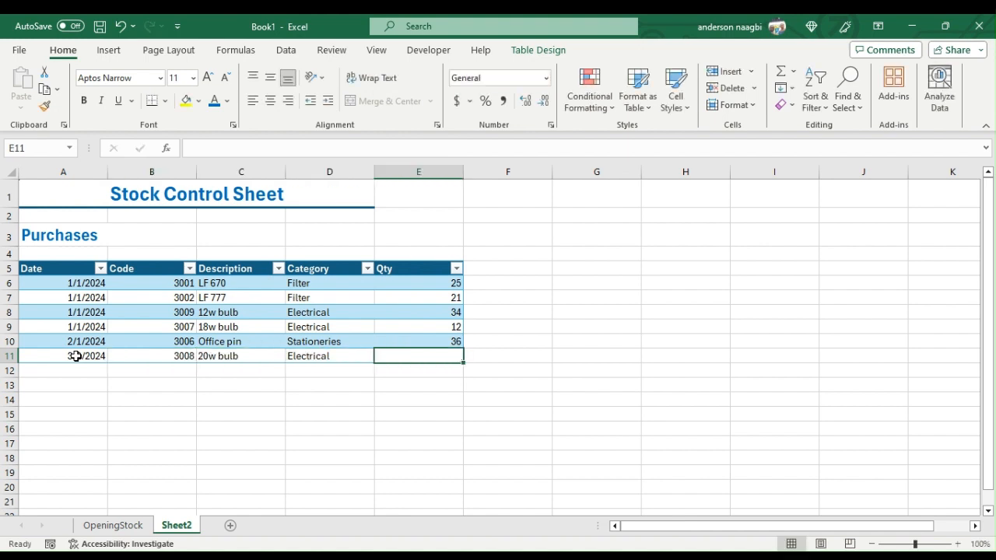
text(27)
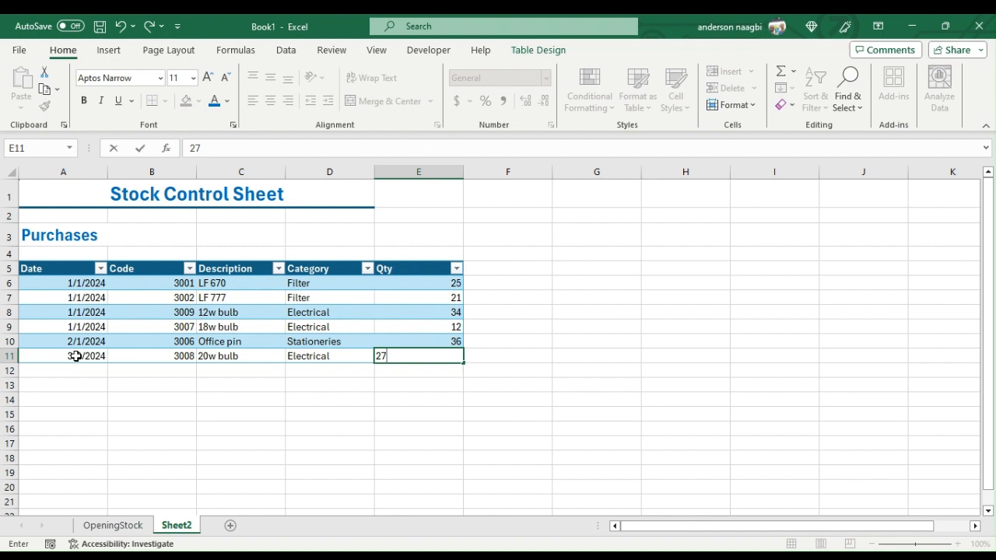
click(173, 297)
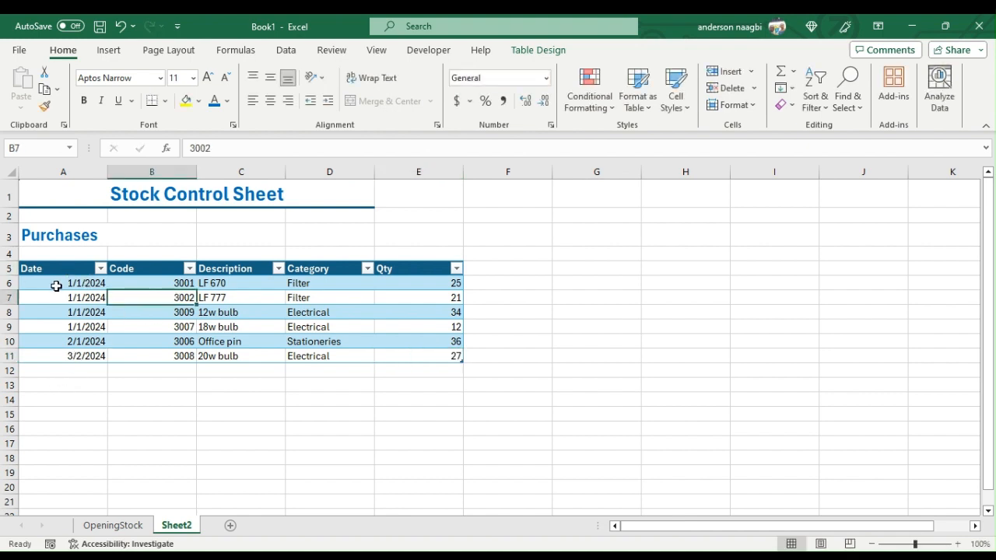
- Set the font size of the purchases data rows A6:E11 to 12
drag(56, 286, 433, 351)
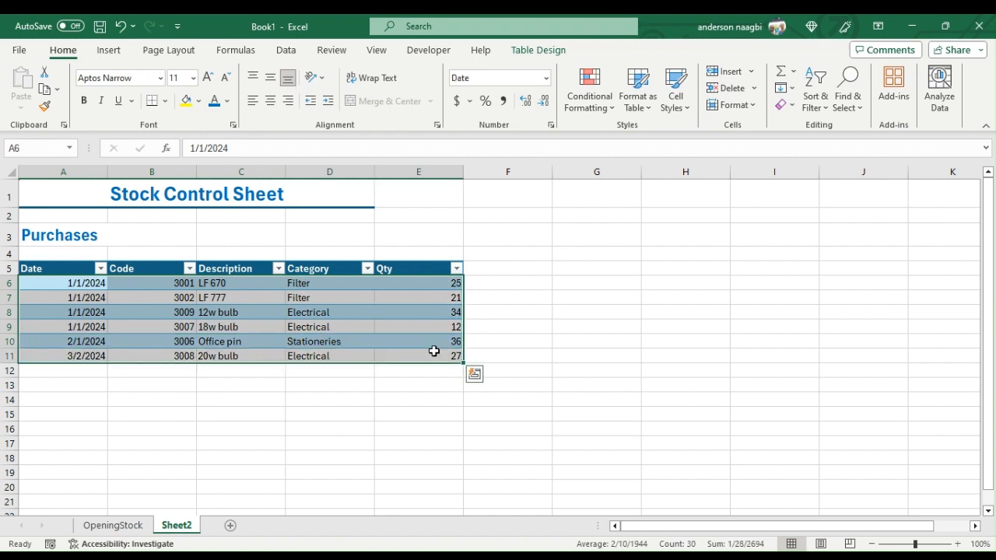
click(207, 77)
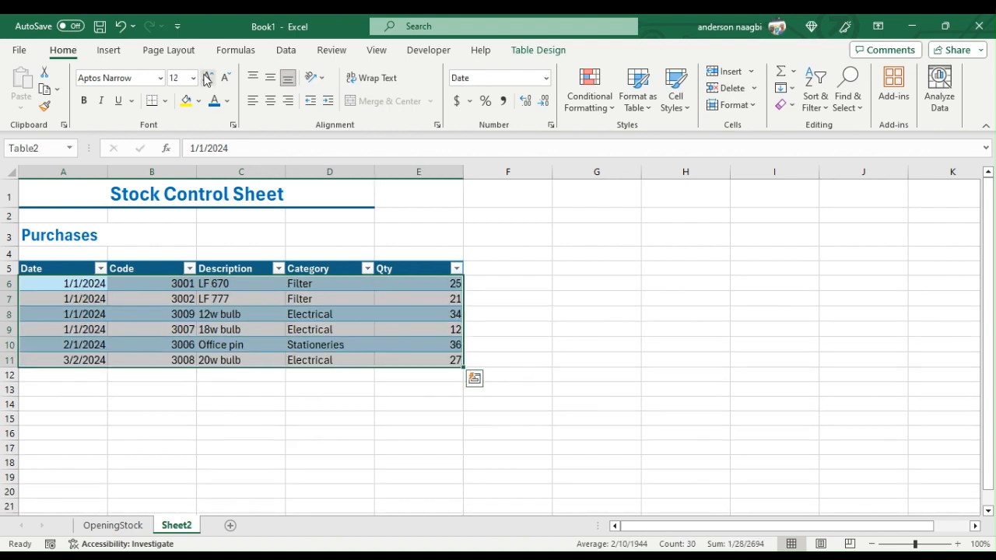
click(207, 78)
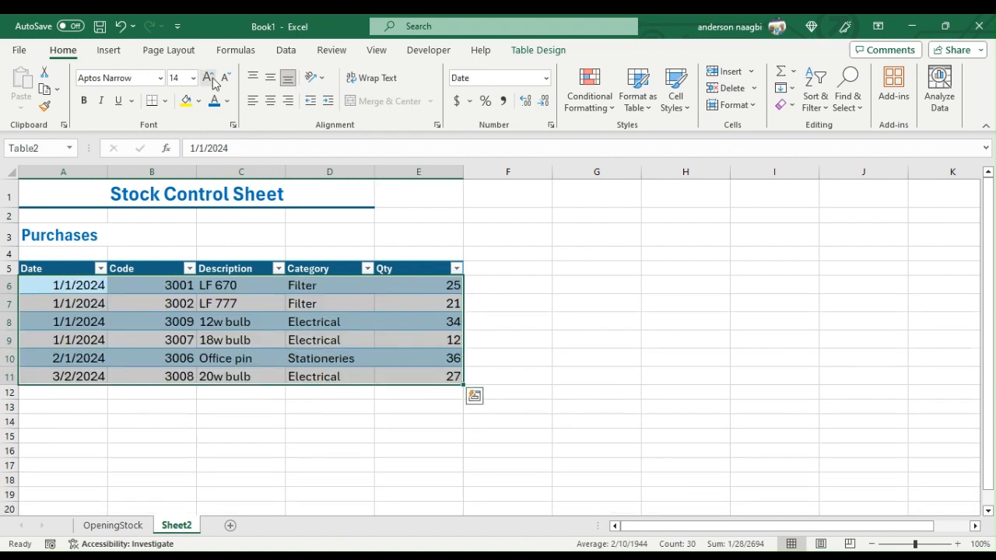
click(226, 78)
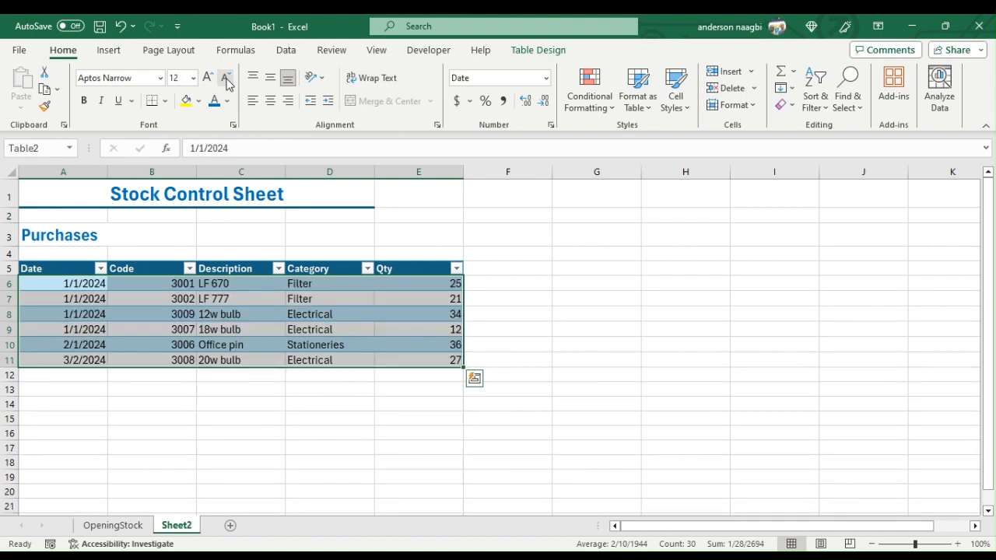
- Set the font size of the table's header row 5 to 13
click(4, 269)
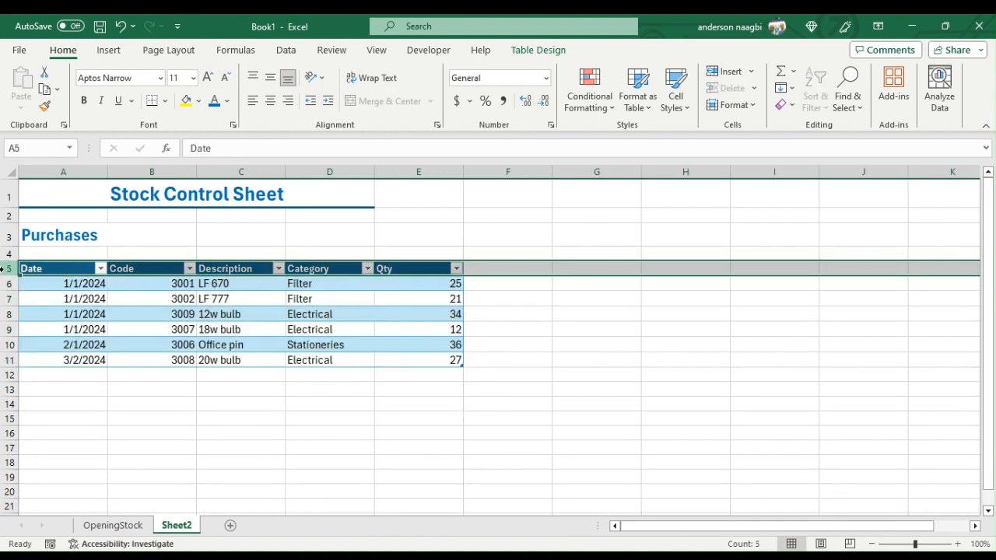
click(175, 78)
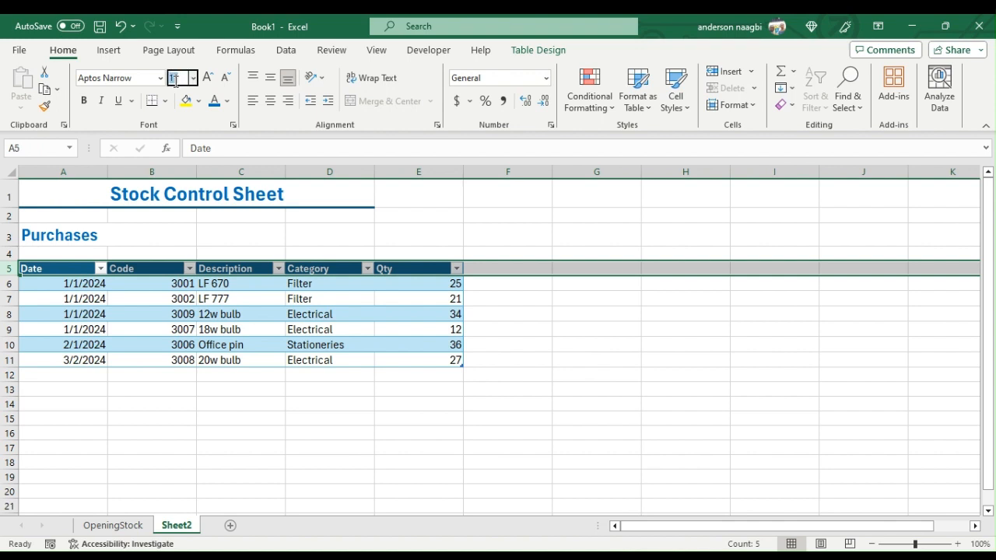
text(12)
key(Return)
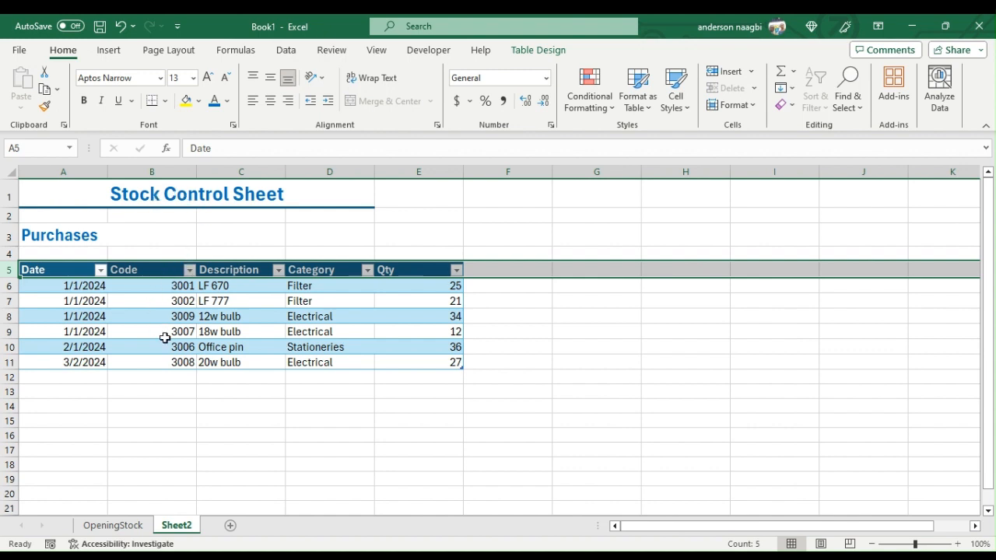
- Center the purchases data in A6:E11 horizontally and middle-align it vertically
drag(71, 287, 446, 352)
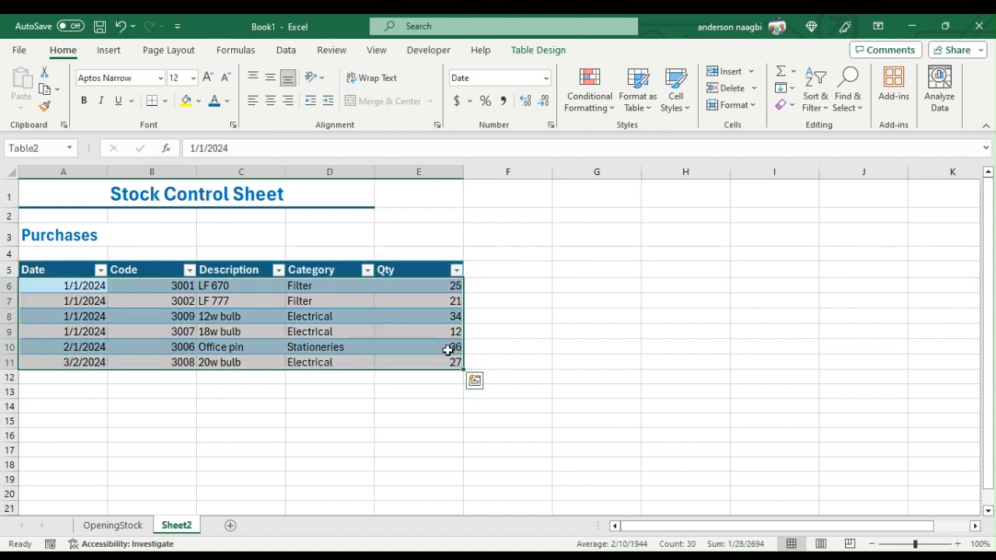
click(270, 100)
click(271, 80)
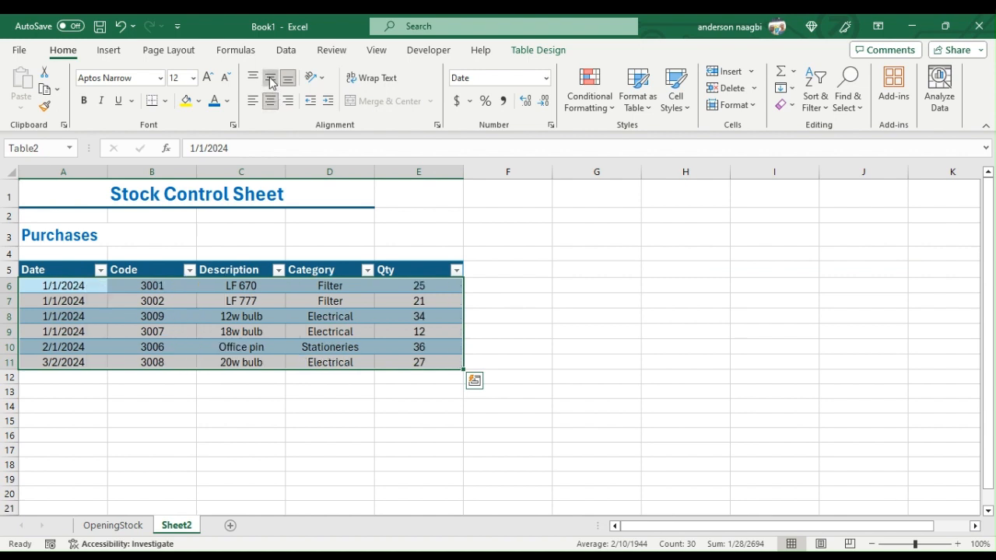
- Left-align the Description and Category values in C6:D11
click(219, 290)
drag(218, 289, 334, 358)
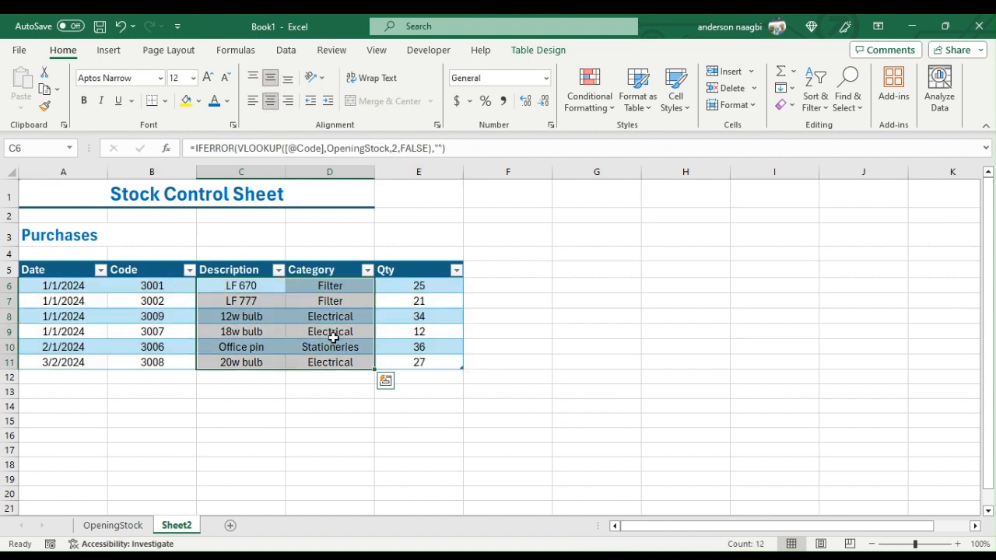
click(253, 101)
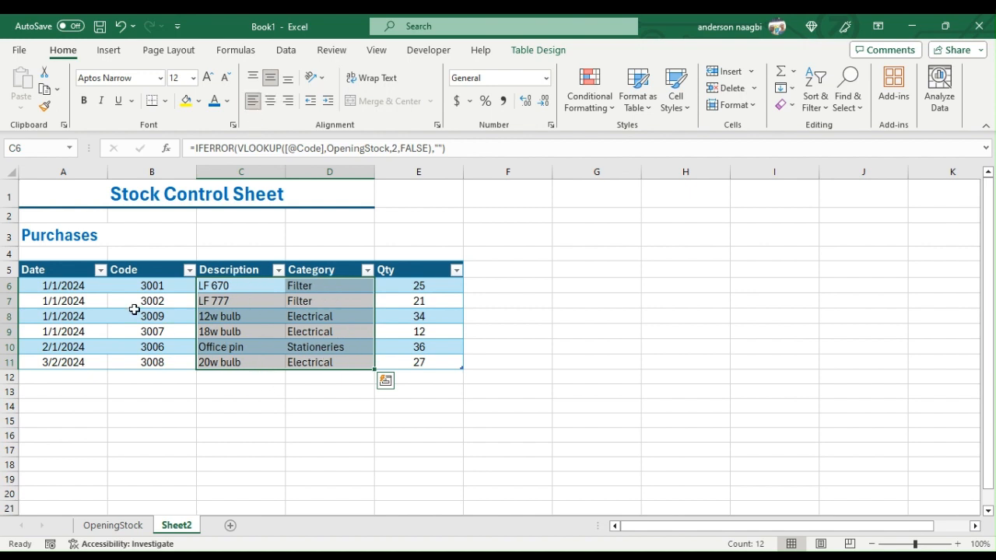
- Merge and center the Stock Control Sheet title across A1:E1 to span the full table width
click(167, 192)
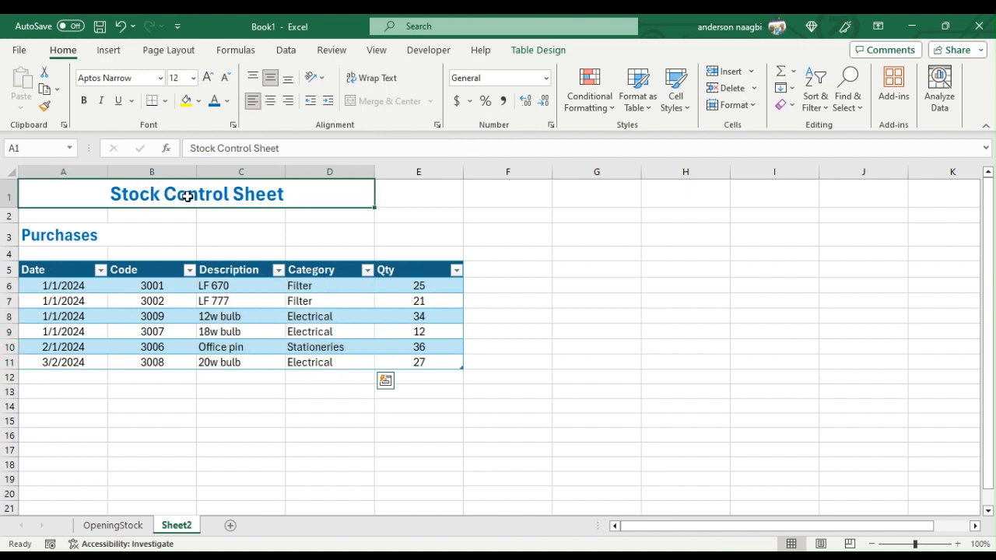
drag(168, 192, 422, 196)
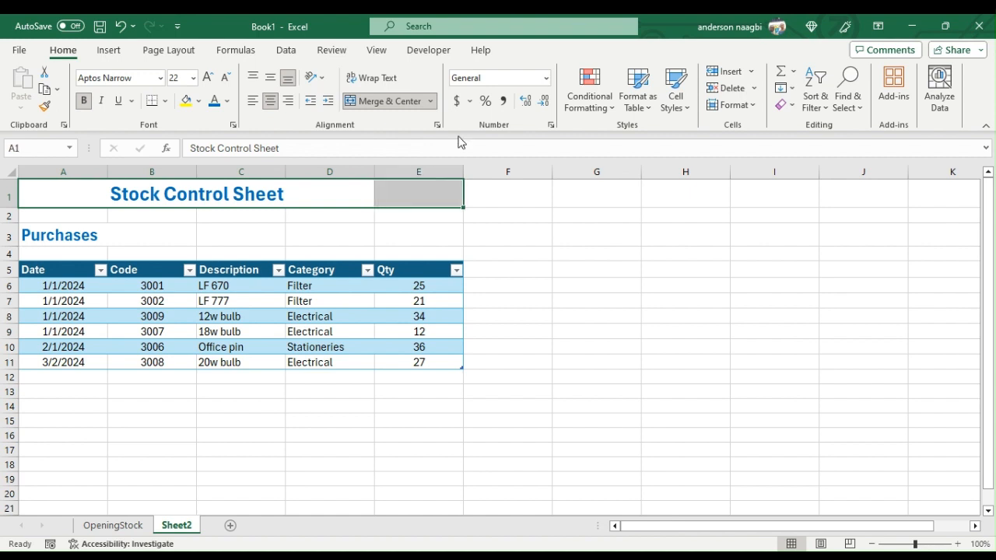
click(415, 102)
click(417, 102)
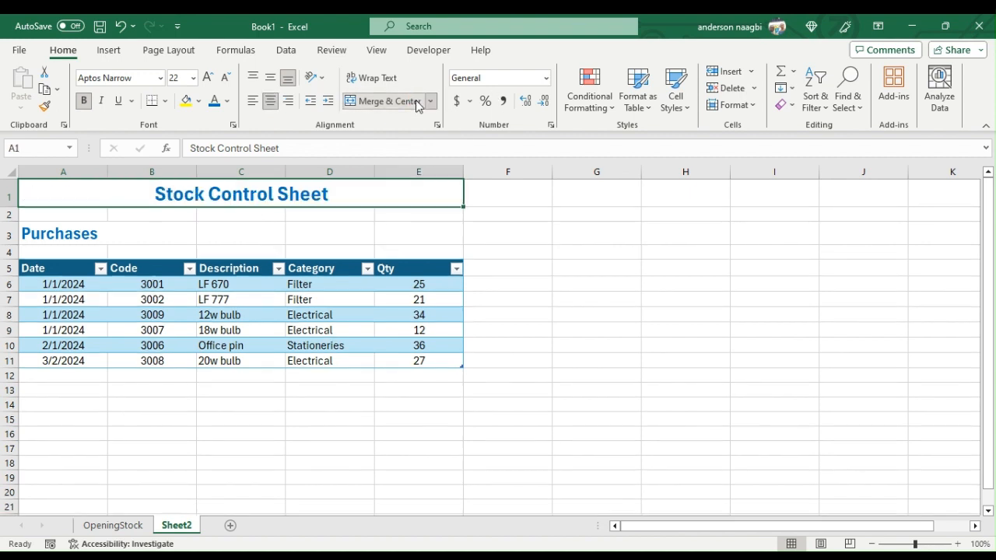
- Rename the worksheet Sheet2 as Purchases
click(83, 244)
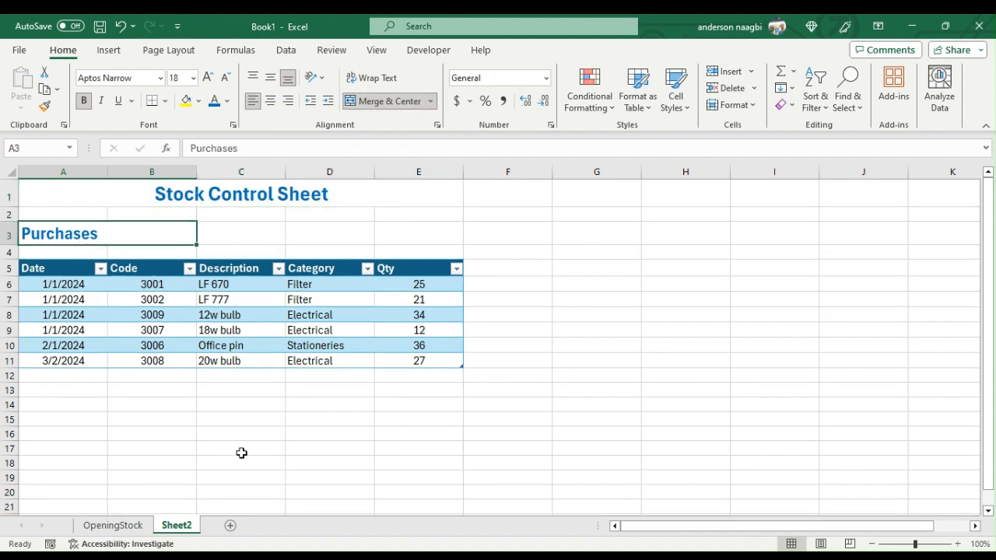
double_click(181, 525)
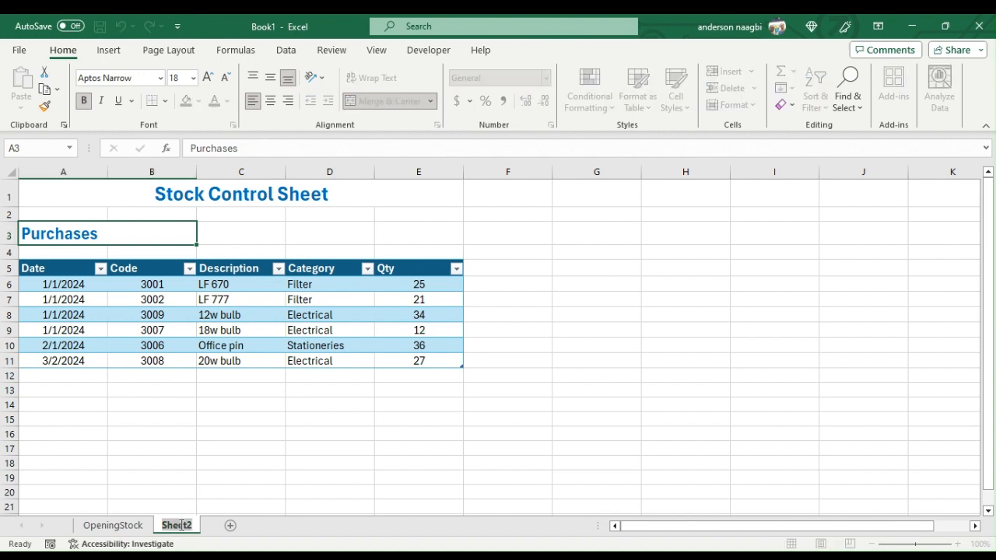
text(Purchases)
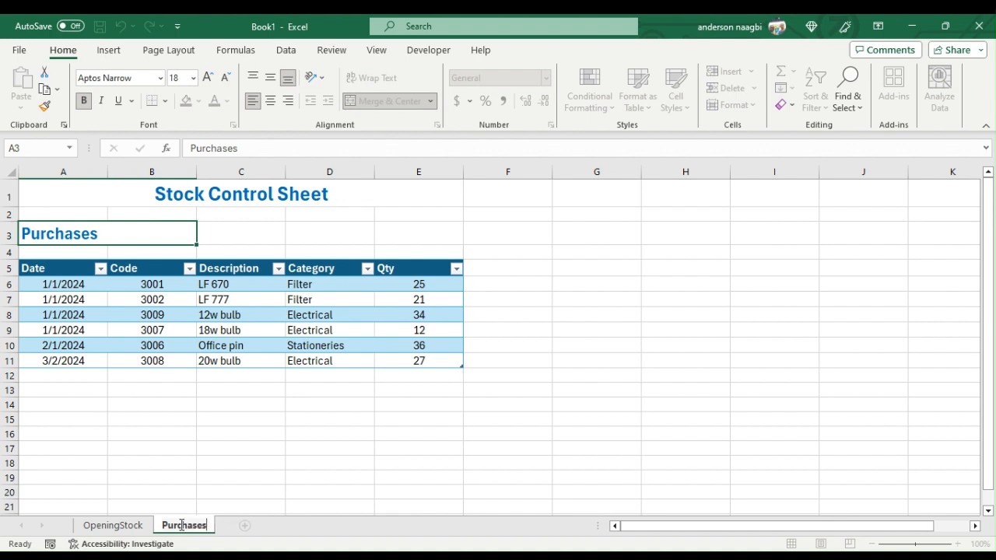
key(Return)
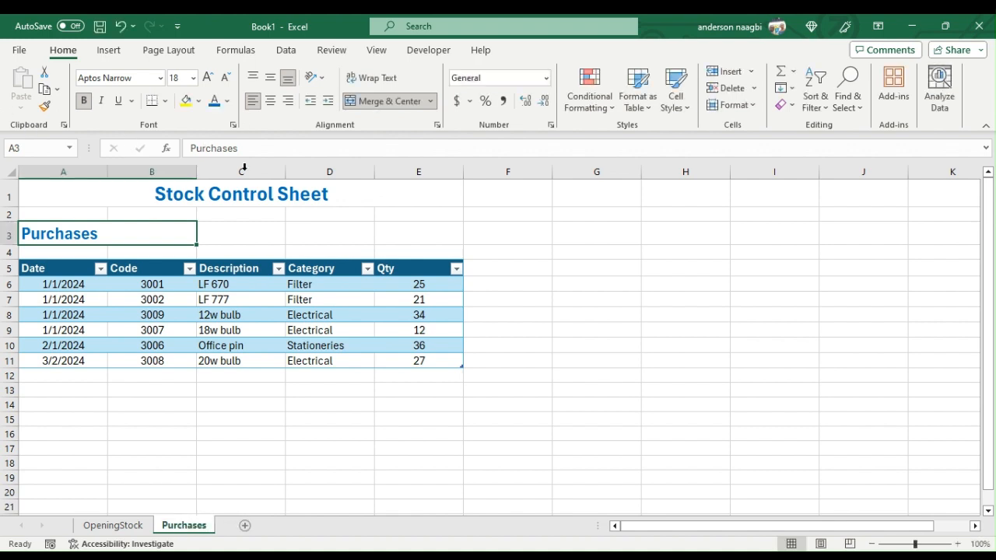
- Set the table name of the purchases table to Purchases
click(278, 309)
click(533, 49)
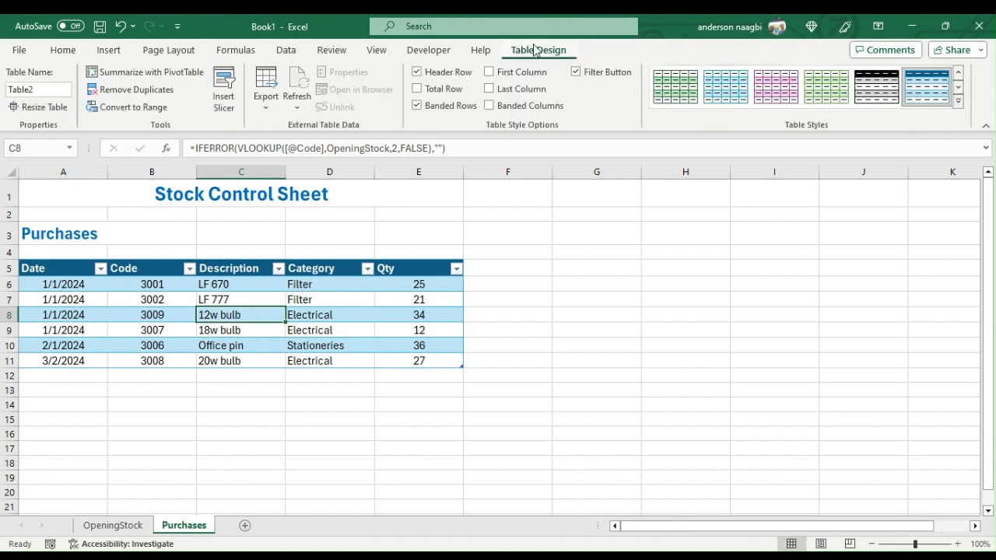
click(62, 87)
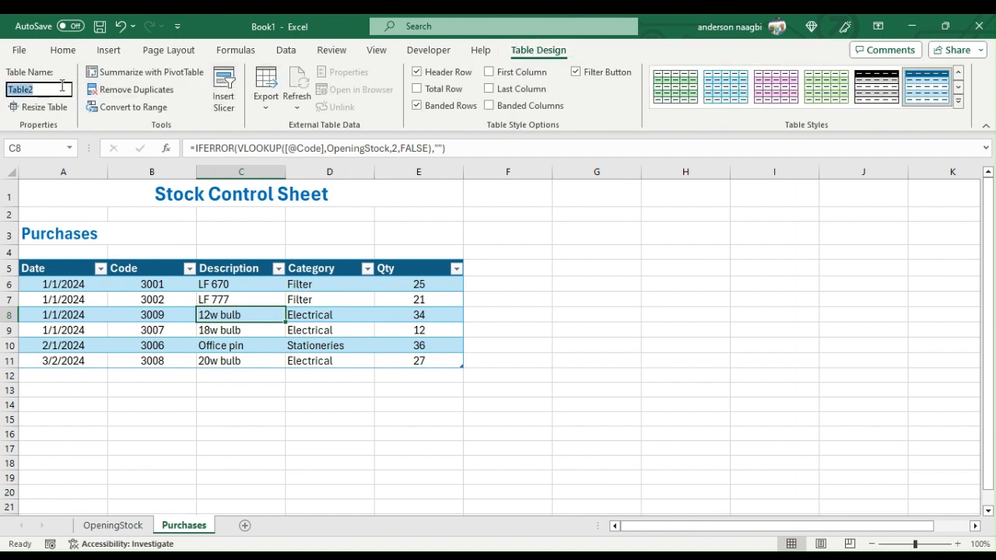
text(Purchases)
key(Return)
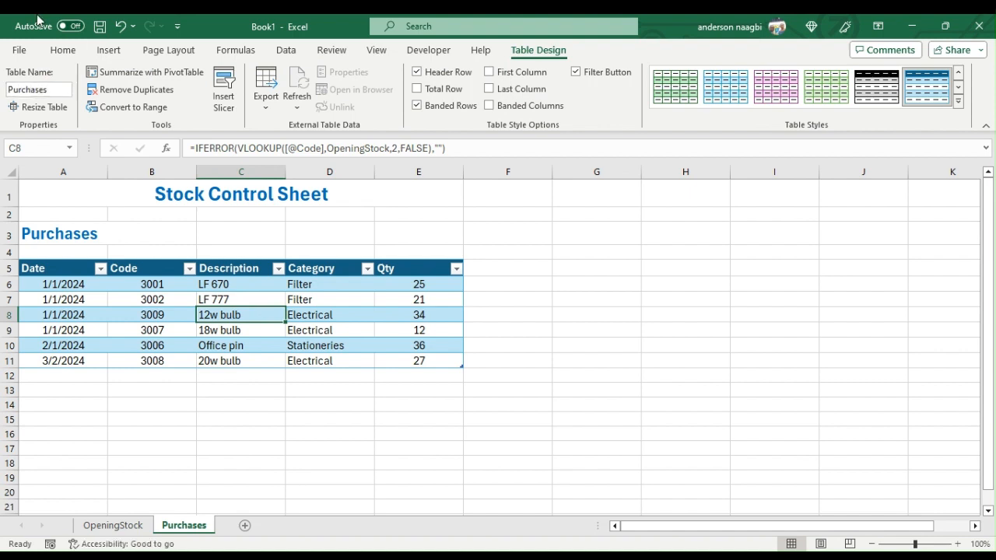
- Copy the title, heading and column headers in A1:E5 and paste them at A1 of a new worksheet
drag(196, 191, 207, 263)
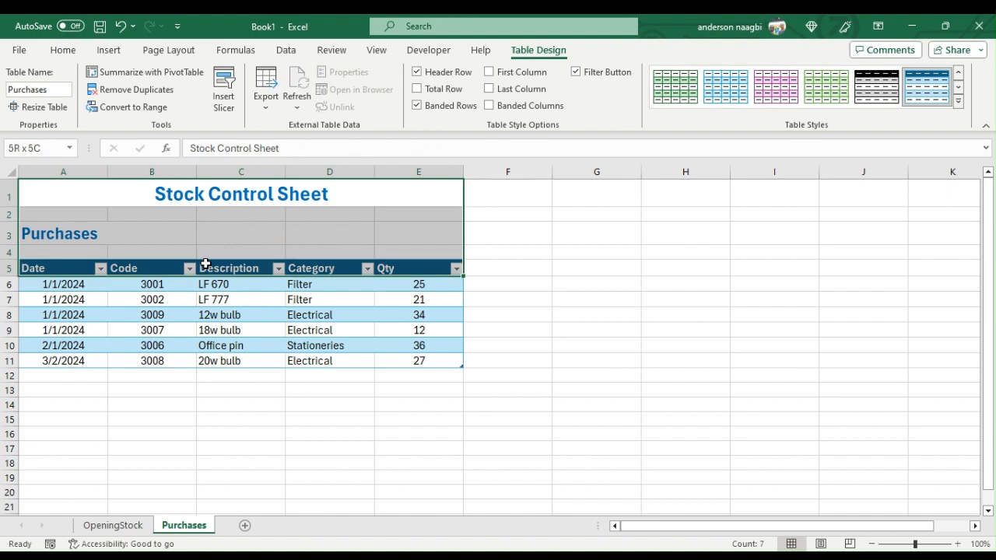
right_click(207, 242)
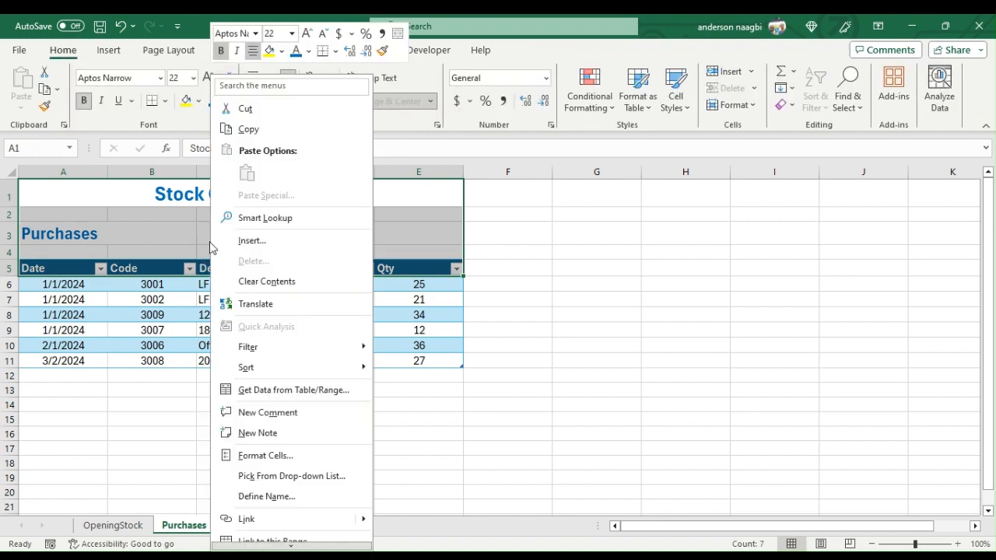
click(248, 129)
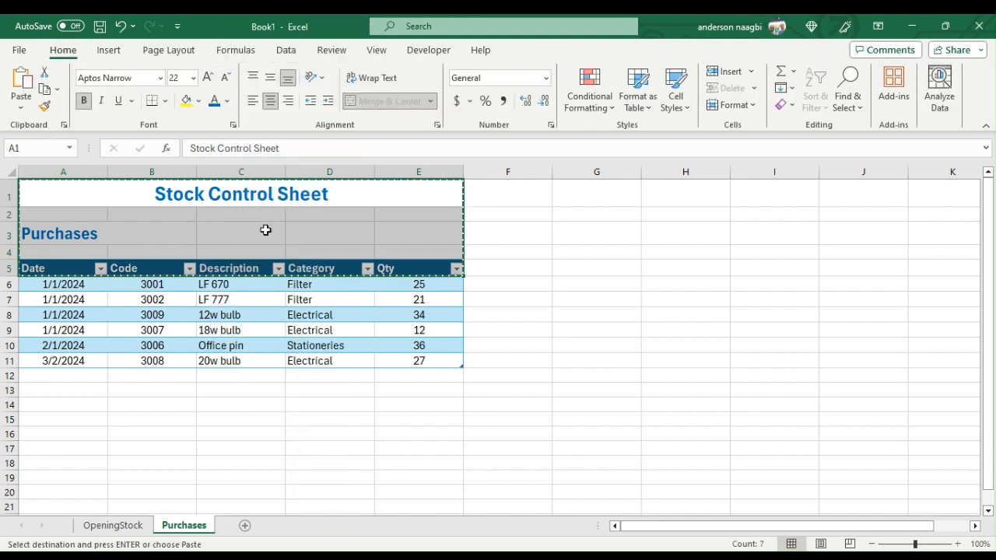
click(244, 526)
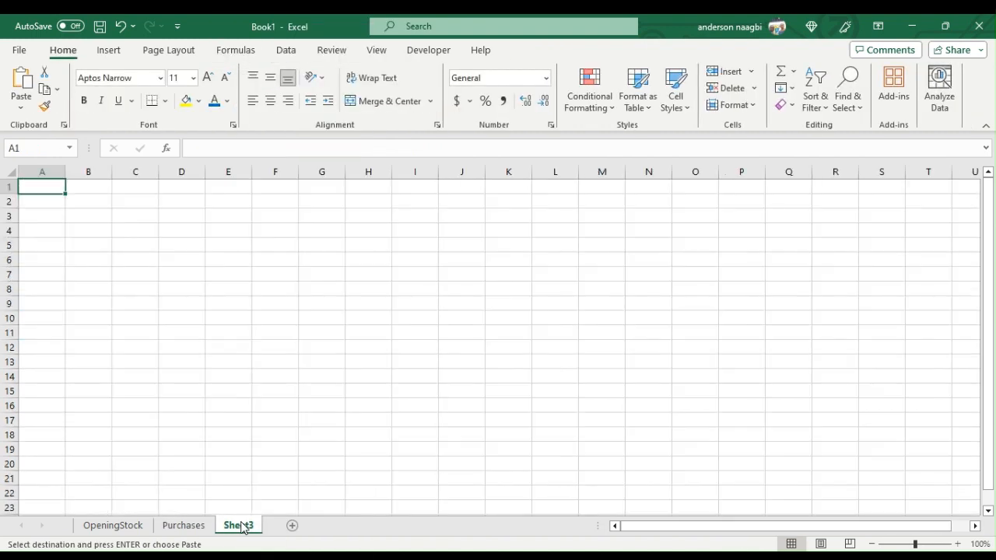
right_click(47, 184)
click(81, 192)
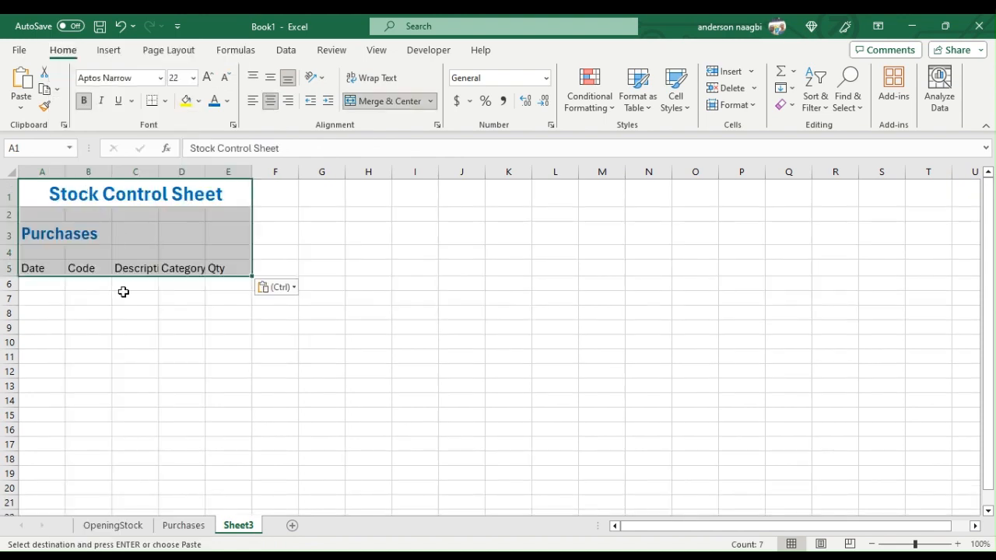
- Widen all columns of the new sheet equally so the headers fit, and select the Purchases heading in A3
click(10, 171)
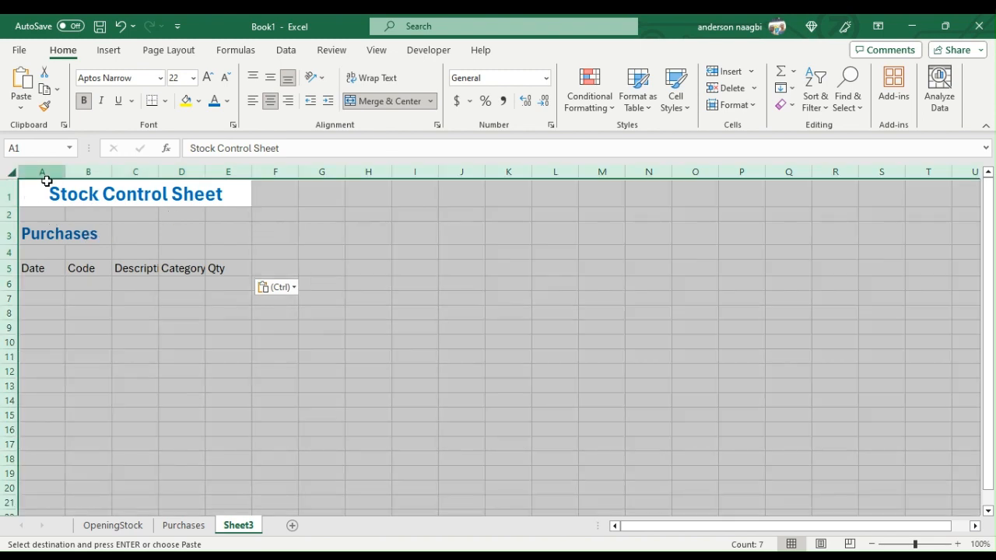
drag(65, 171, 99, 171)
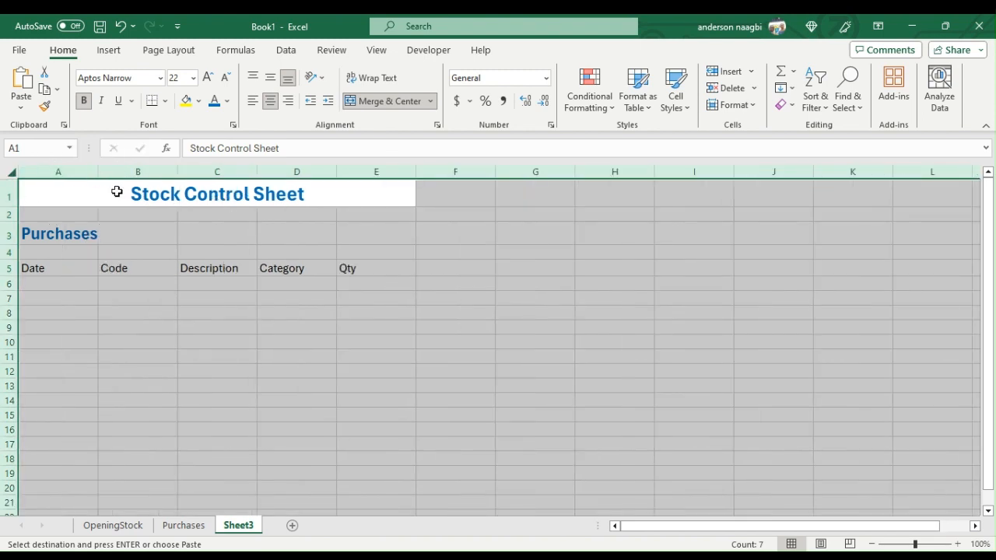
click(48, 267)
click(58, 234)
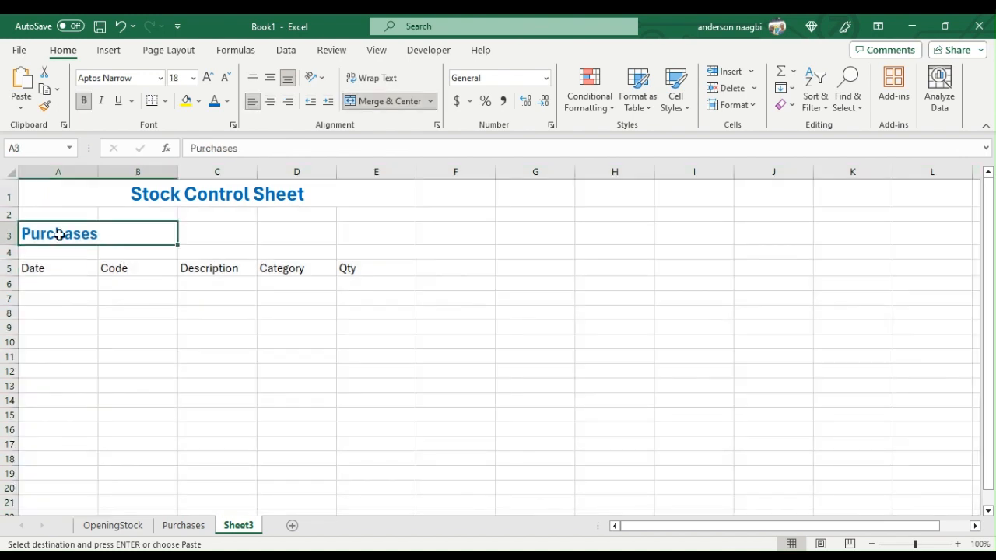
- Change the heading in A3 to Sales and convert the column headers in A5:E5 into a table with headers
text(Sales)
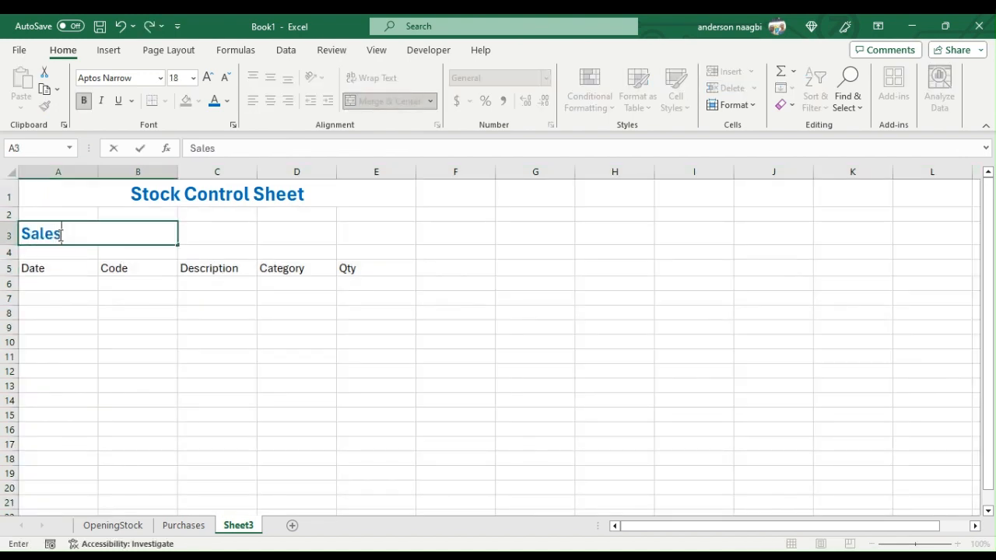
key(Return)
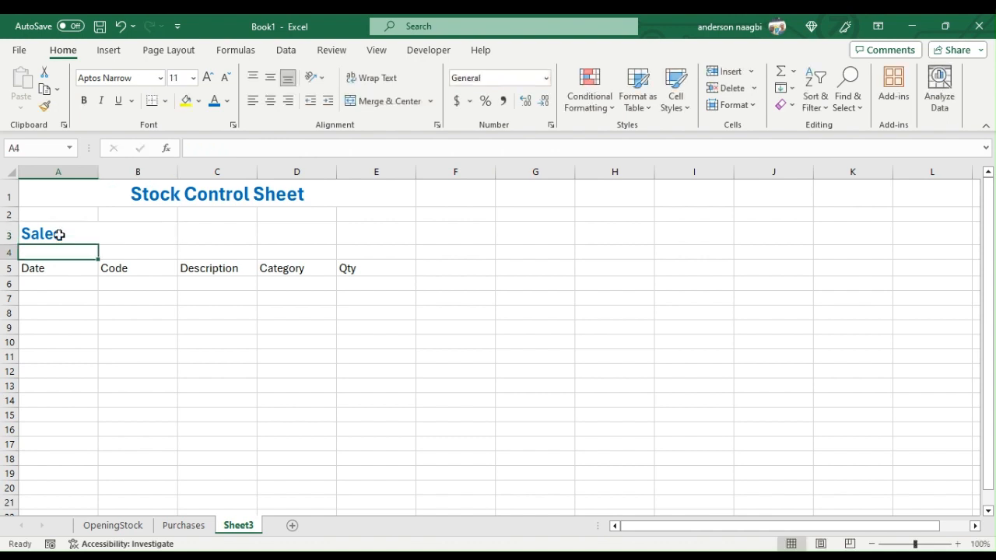
drag(51, 272, 365, 267)
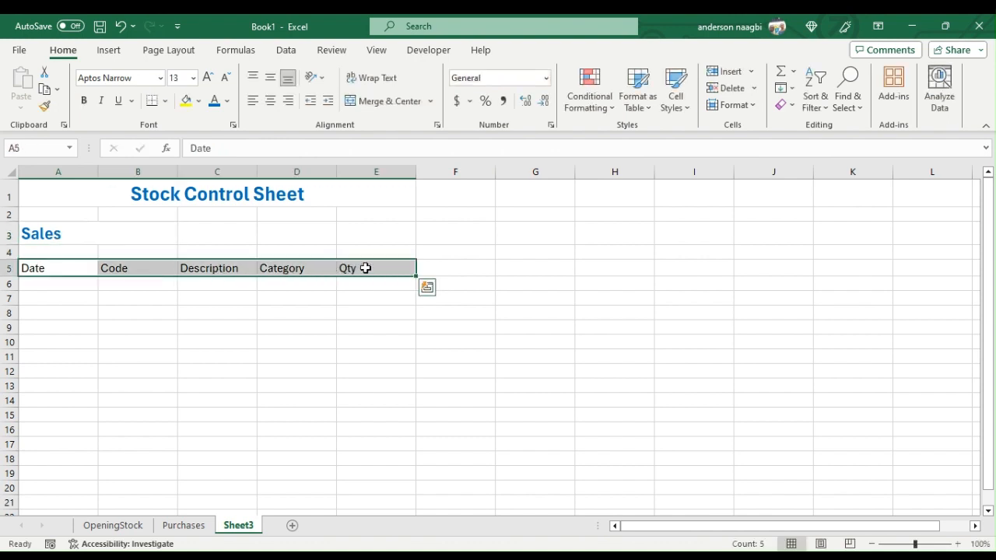
key(ctrl+t)
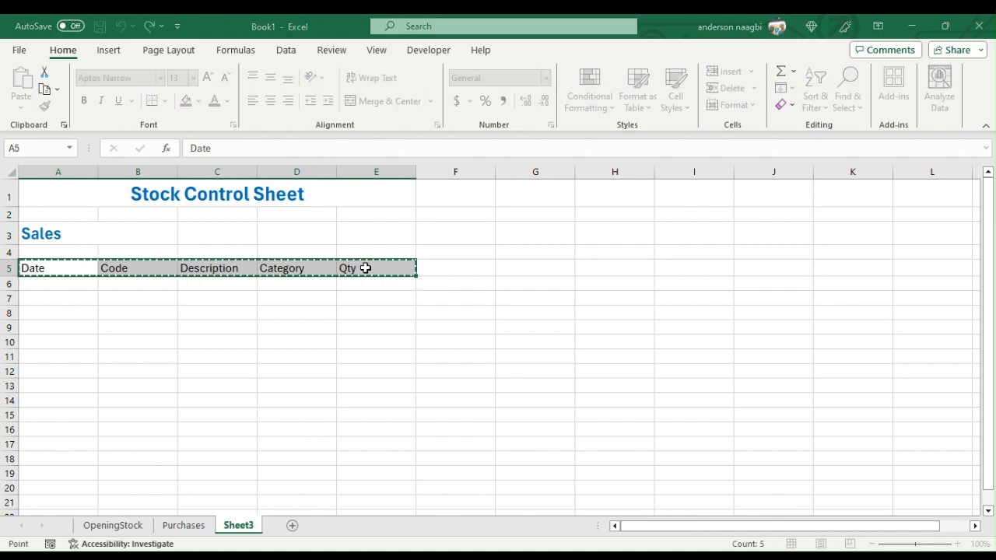
key(Return)
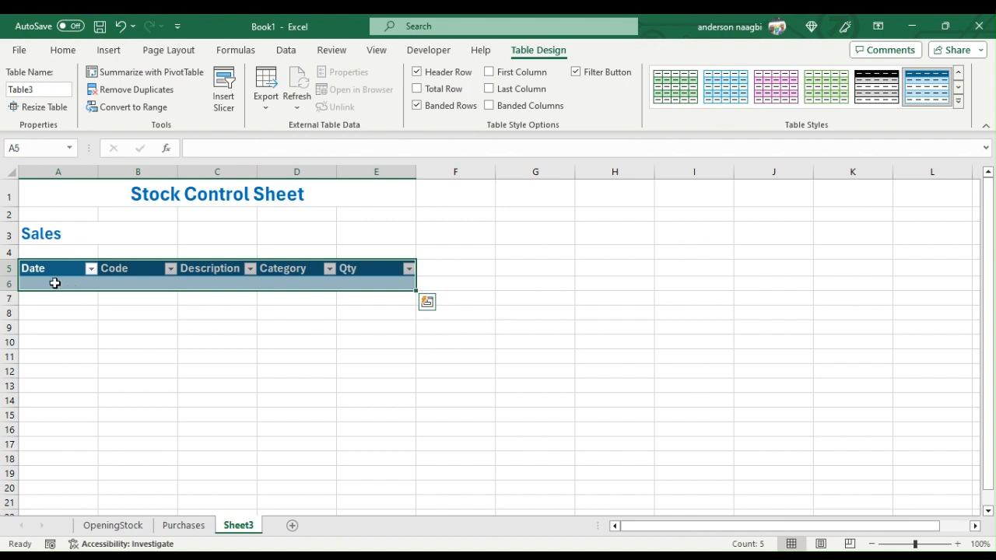
- Enter the date 4/3/2024 and the code 3005 in the first row of the Sales table
click(54, 283)
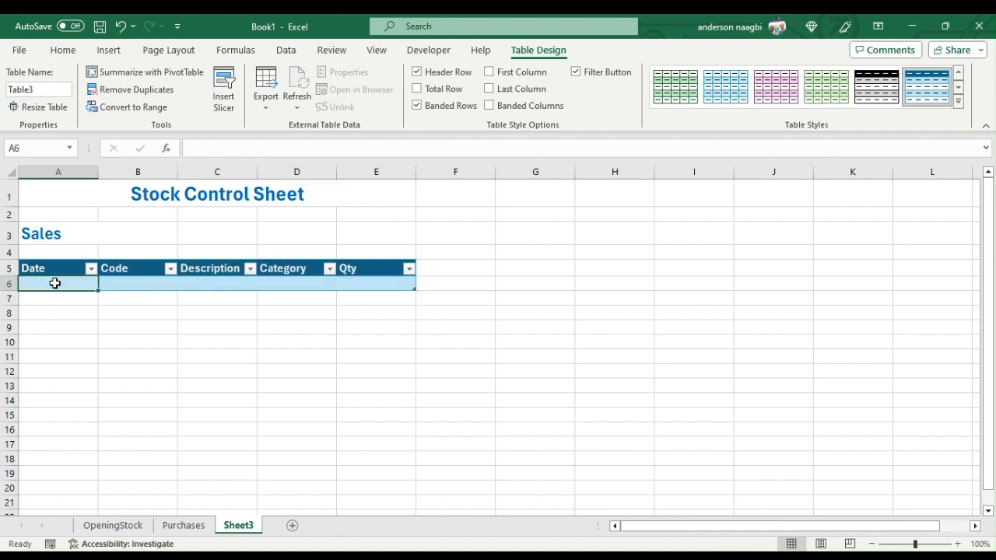
text(4)
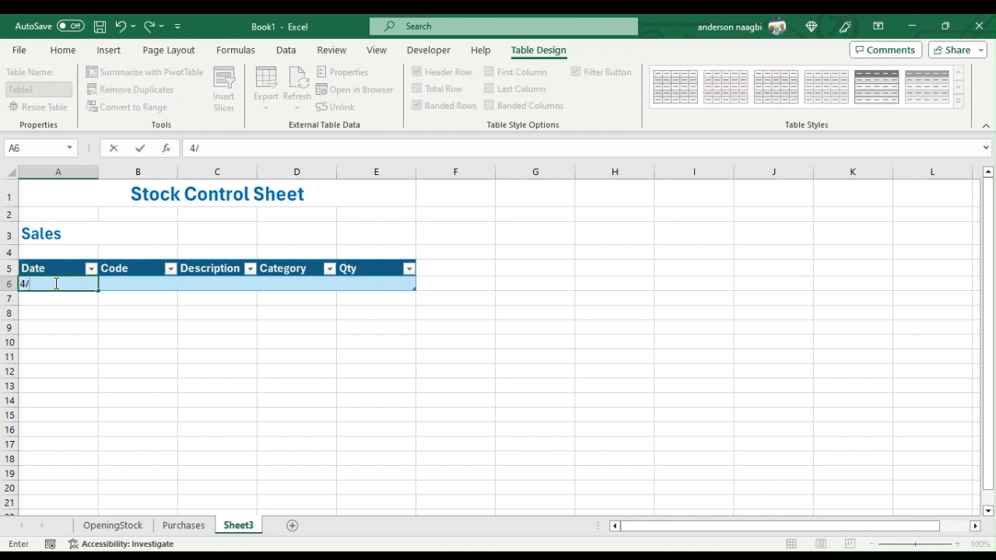
text(/3/2024)
key(Tab)
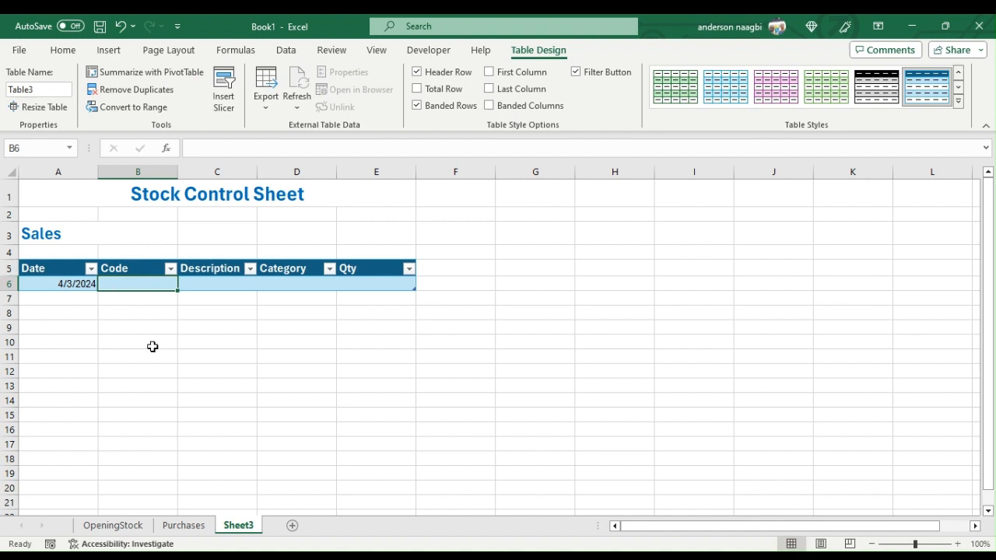
text(300)
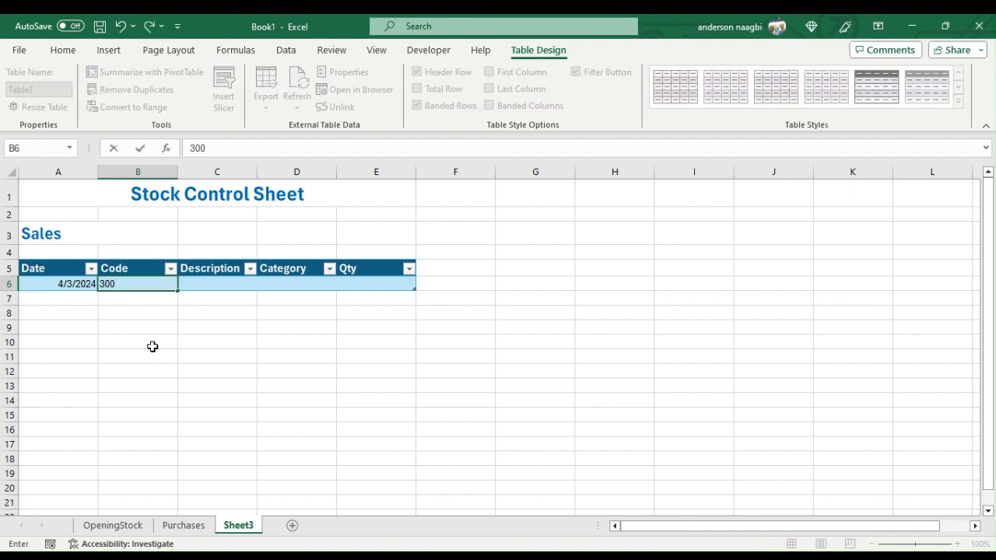
text(5)
key(Tab)
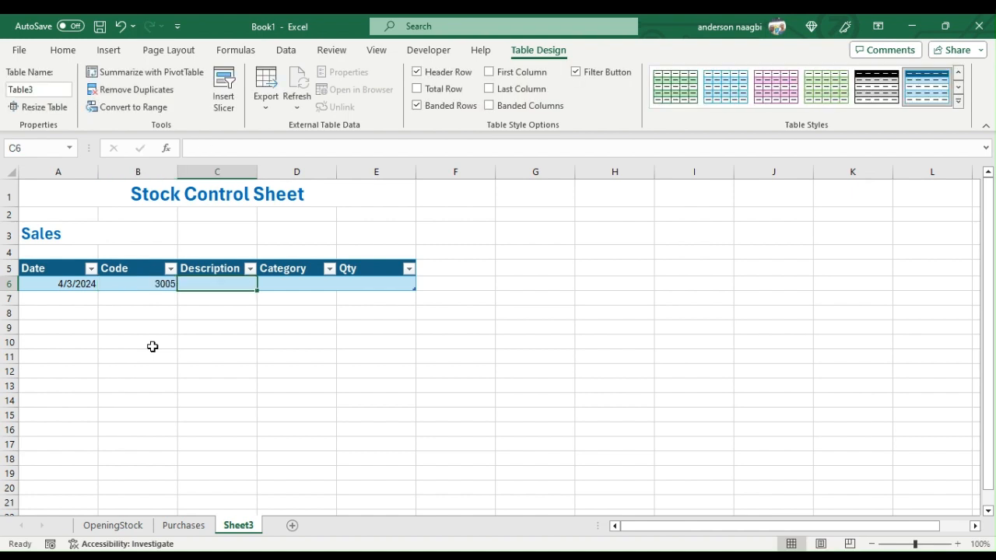
text(=iferror)
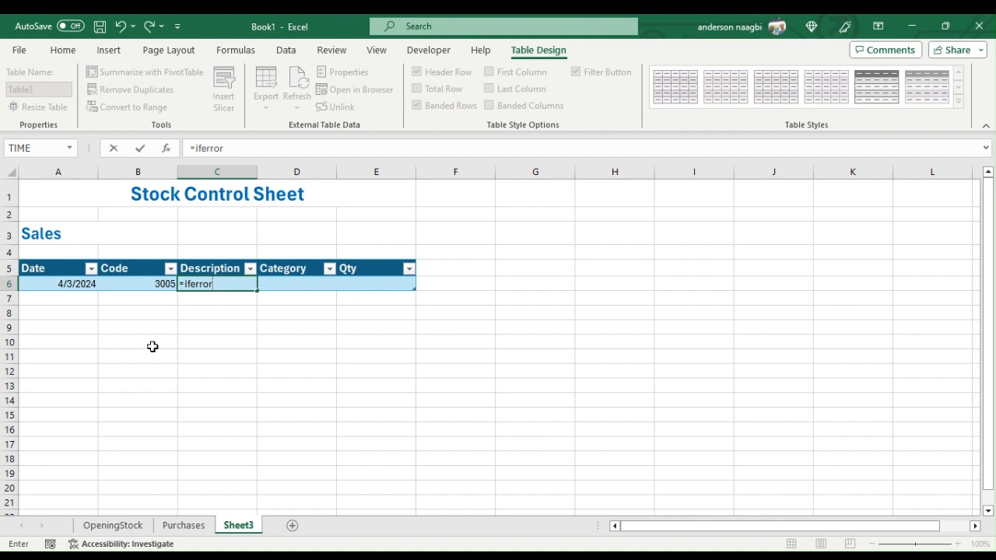
text((vlookup)
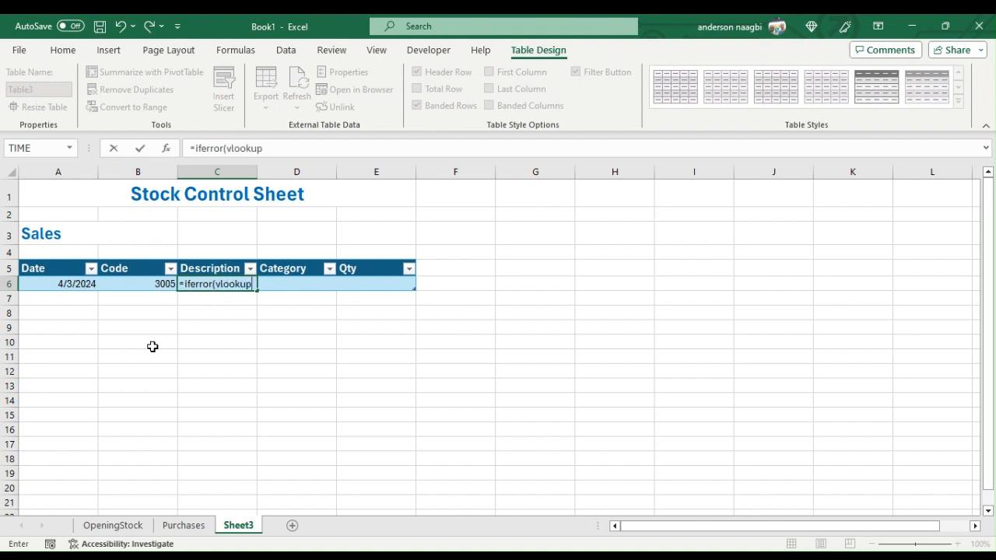
text(()
click(154, 286)
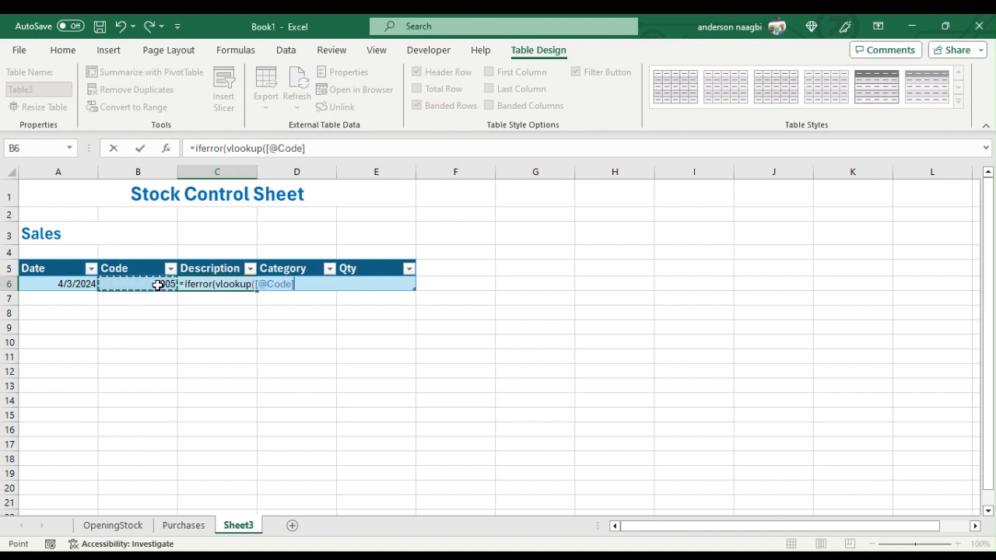
text(,op)
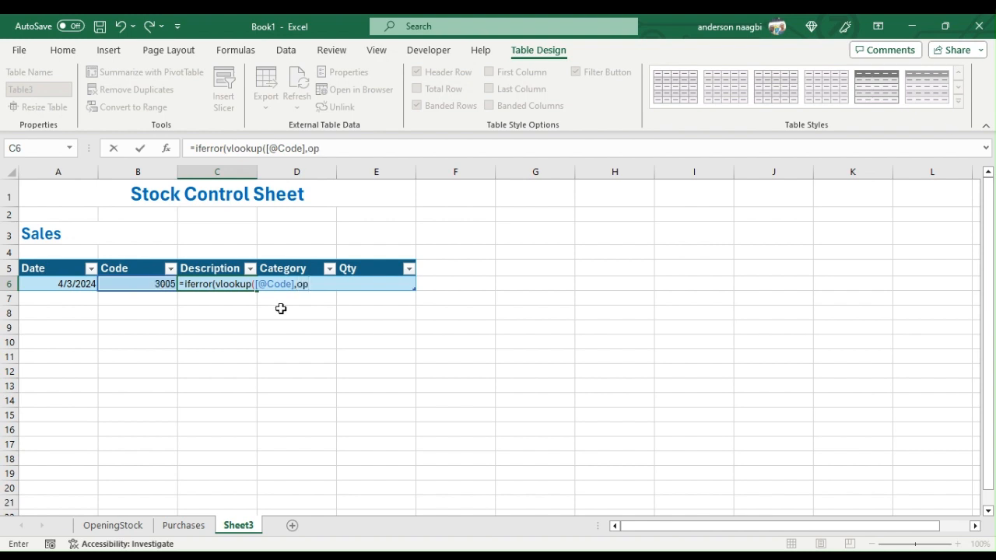
key(Tab)
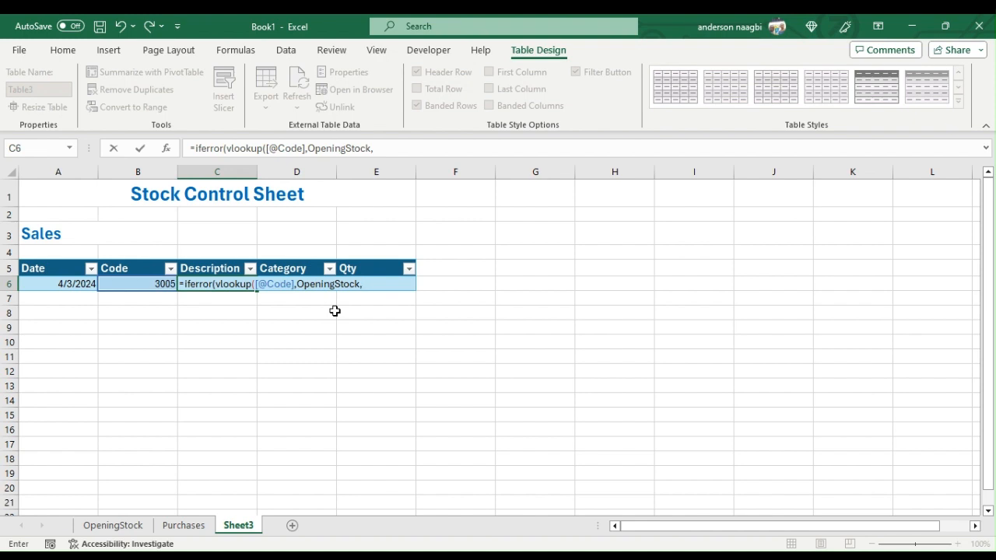
text(,2,FALSE)
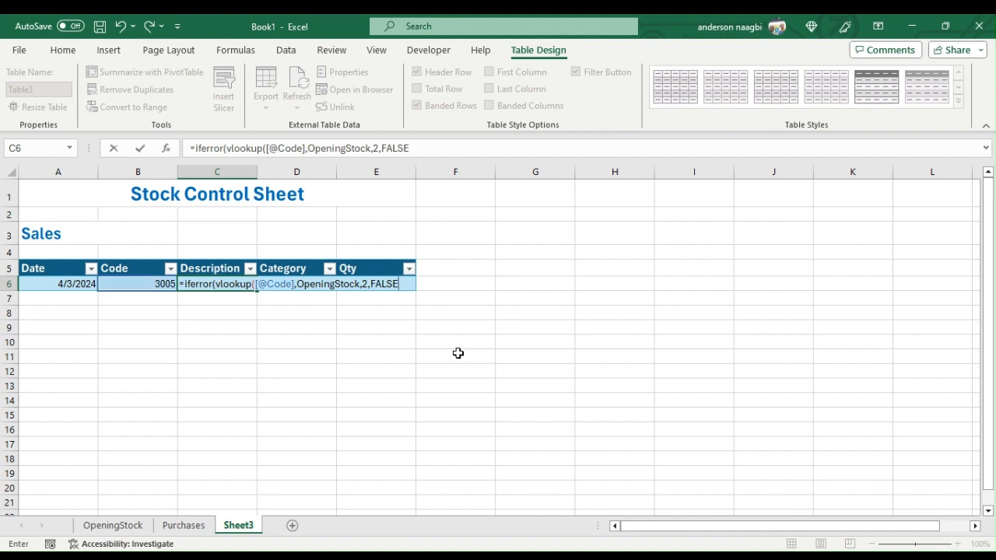
text(),""))
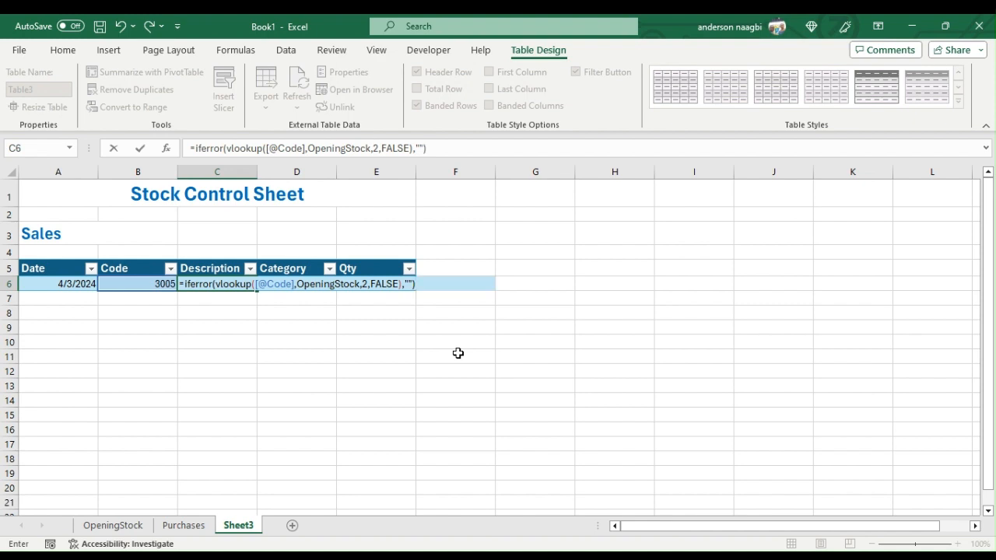
key(Return)
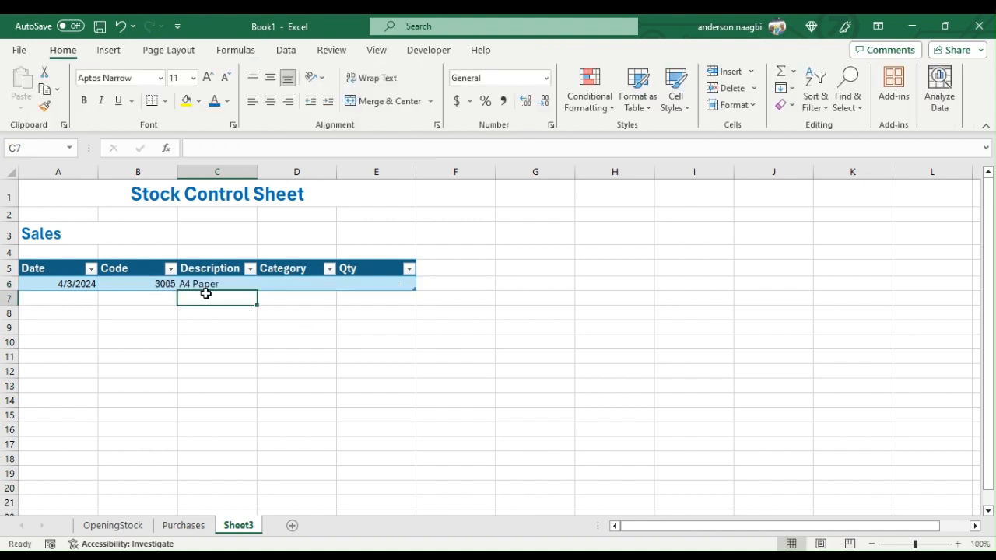
- Copy the Description formula to the Category cell D6, change its column index to 3, and set the row's Qty to 23
click(221, 285)
key(ctrl+c)
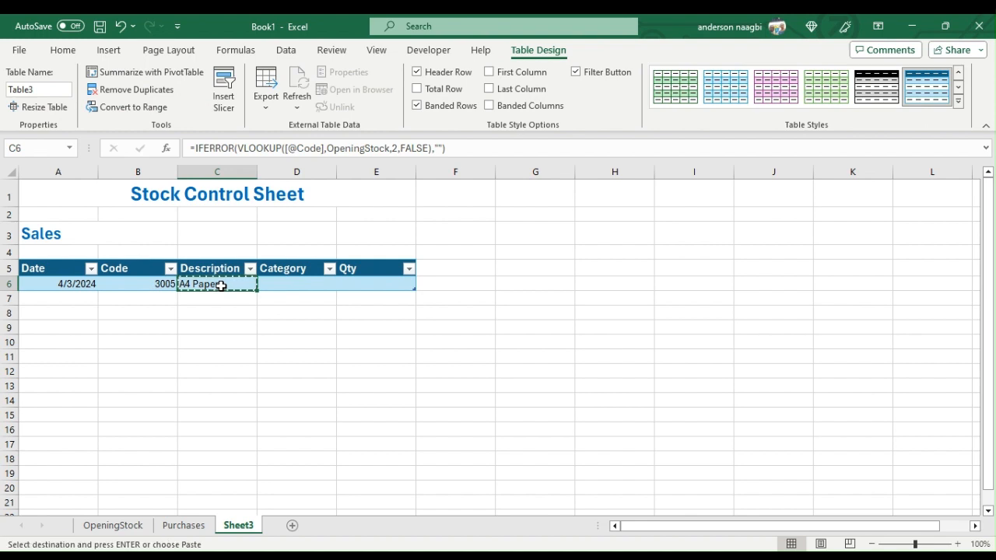
click(293, 283)
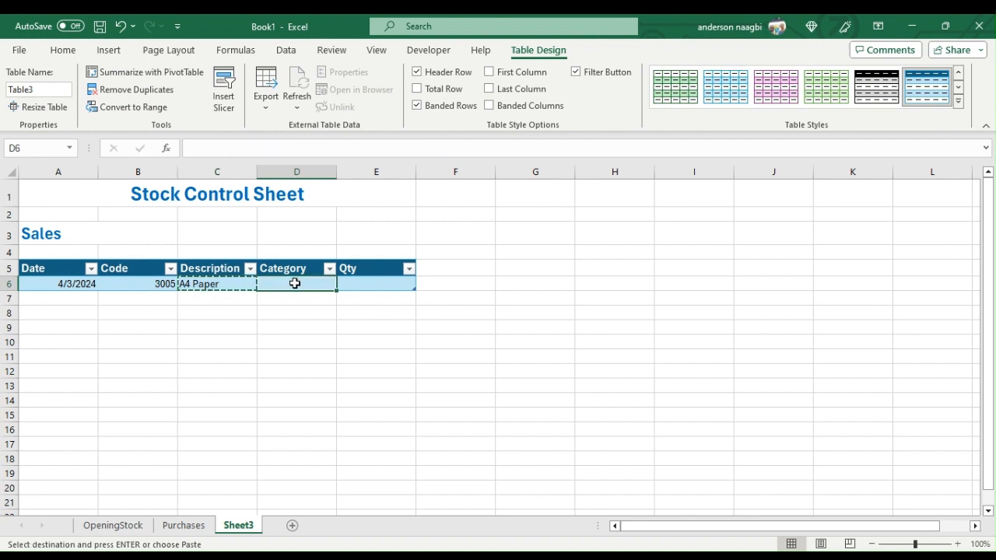
key(ctrl+v)
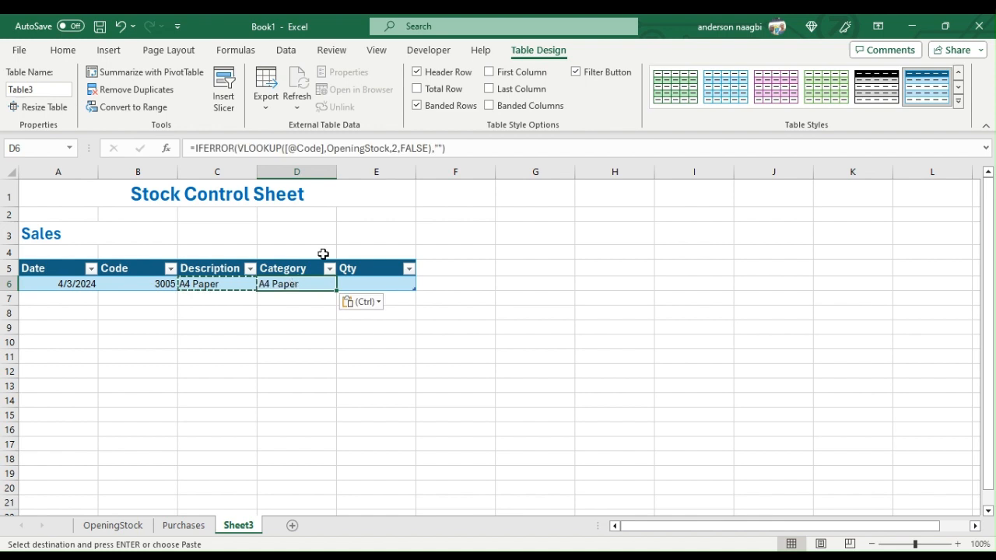
click(395, 148)
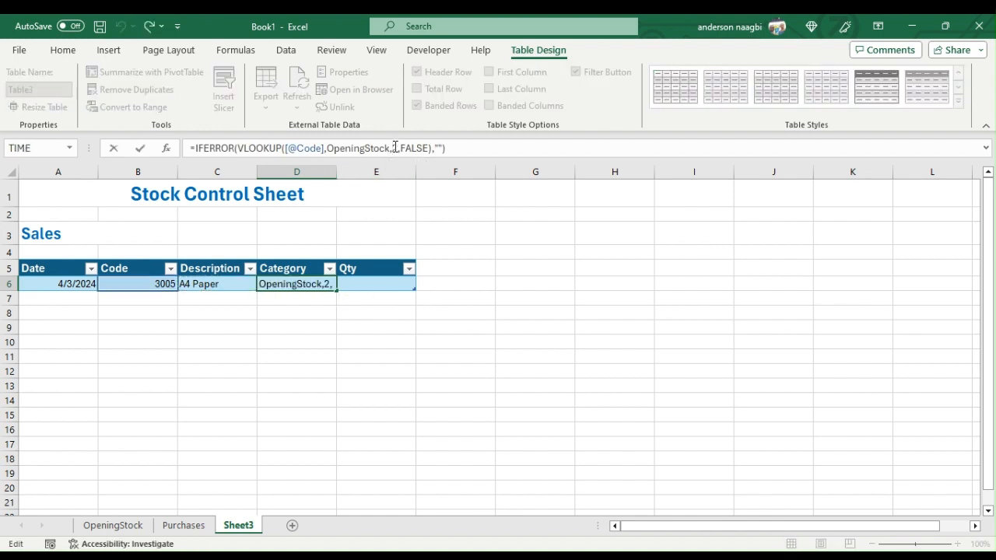
key(BackSpace)
text(3)
key(Return)
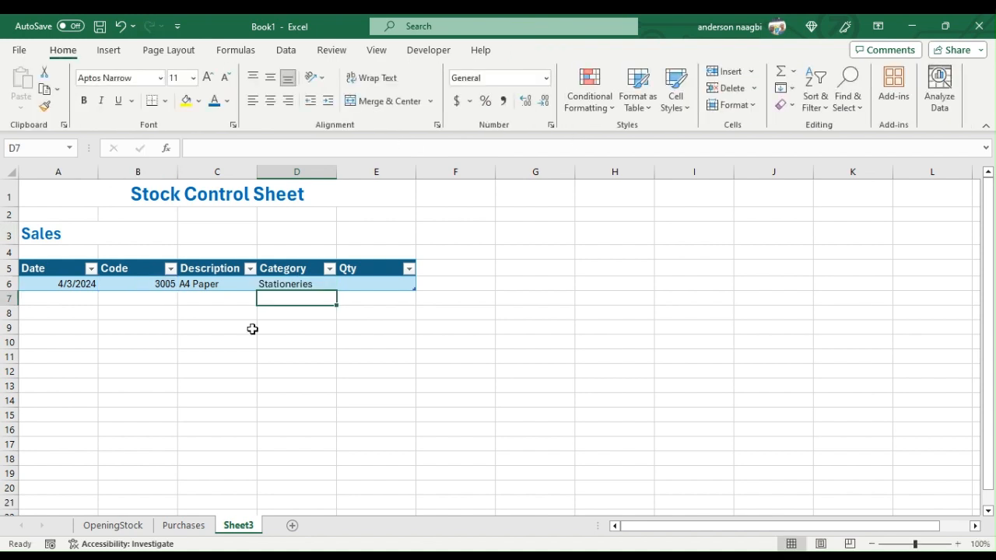
click(376, 281)
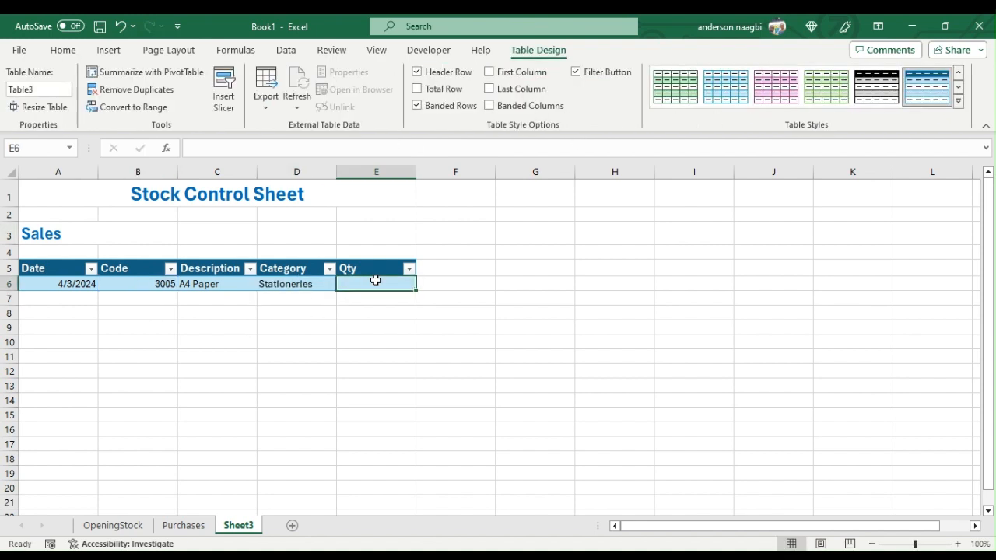
text(23)
- Add a second sales row in row 7 with date 4/3/2024, code 3001 and quantity 12
click(70, 300)
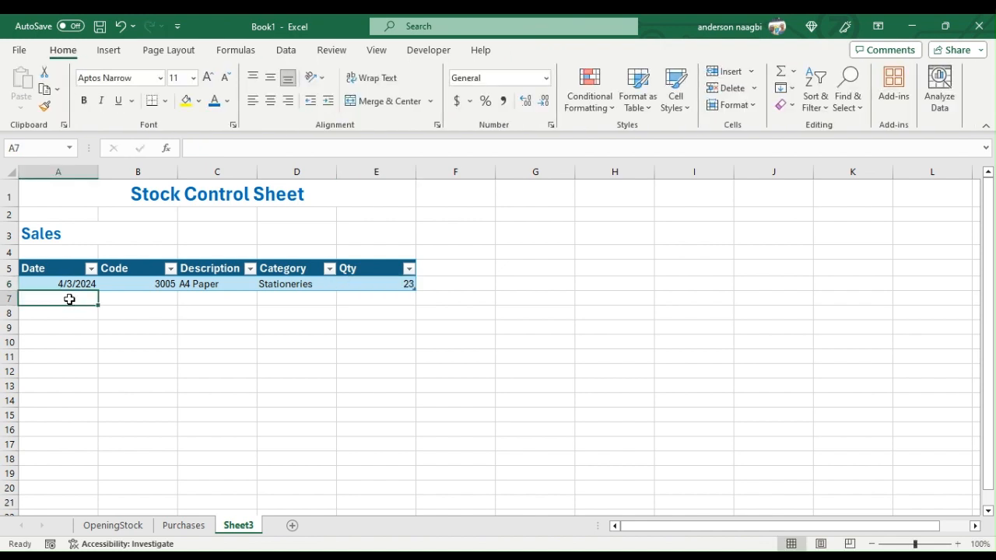
text(4/)
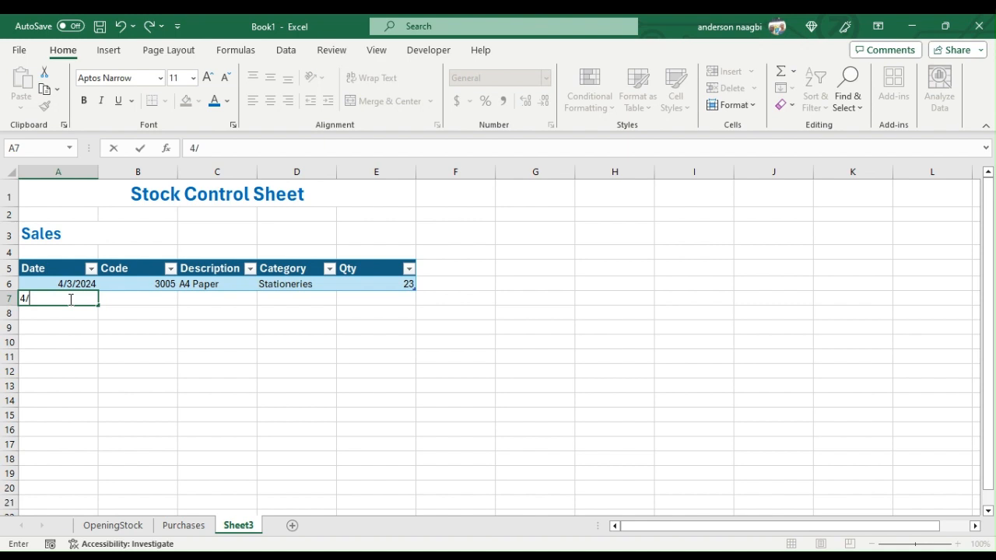
text(3/2024)
key(Tab)
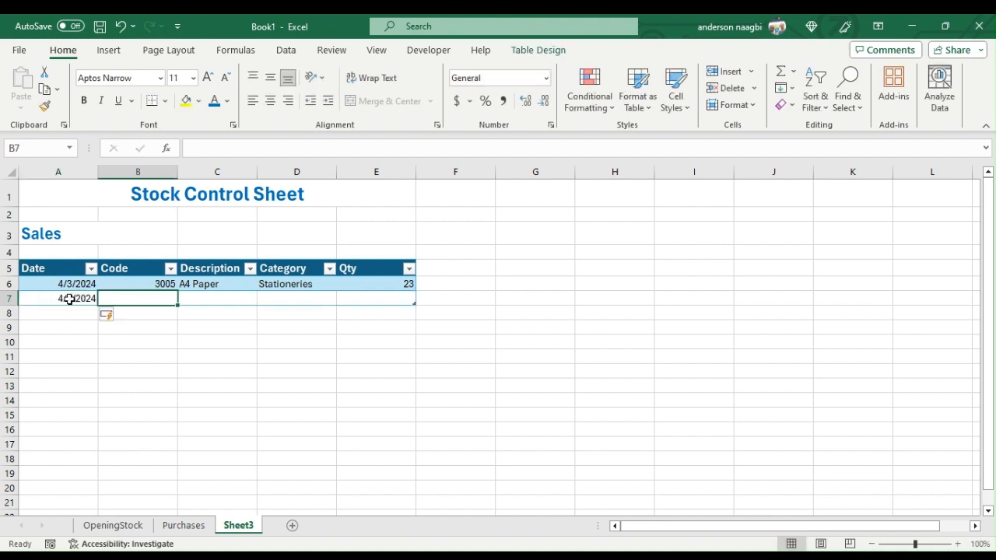
text(3001)
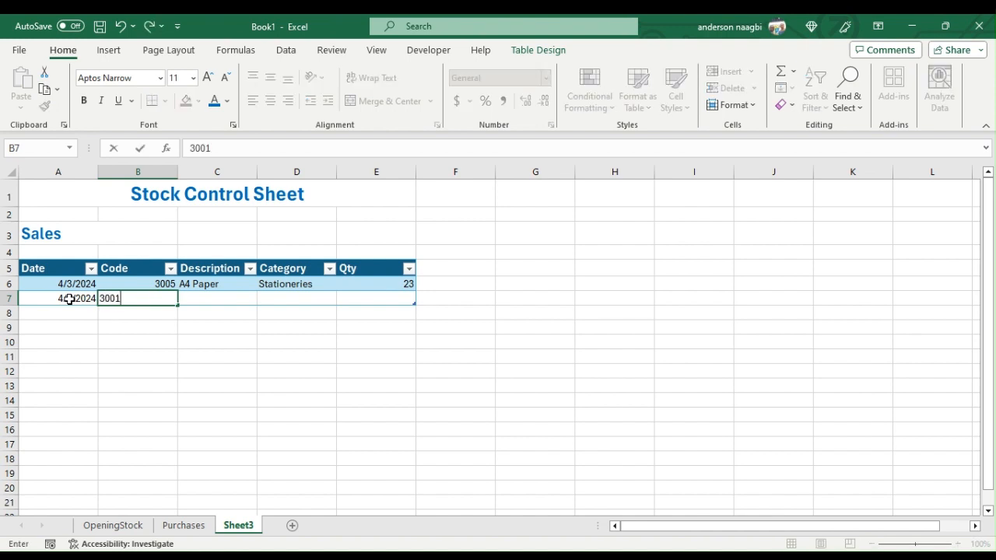
key(Tab)
key(Tab)
key(Tab)
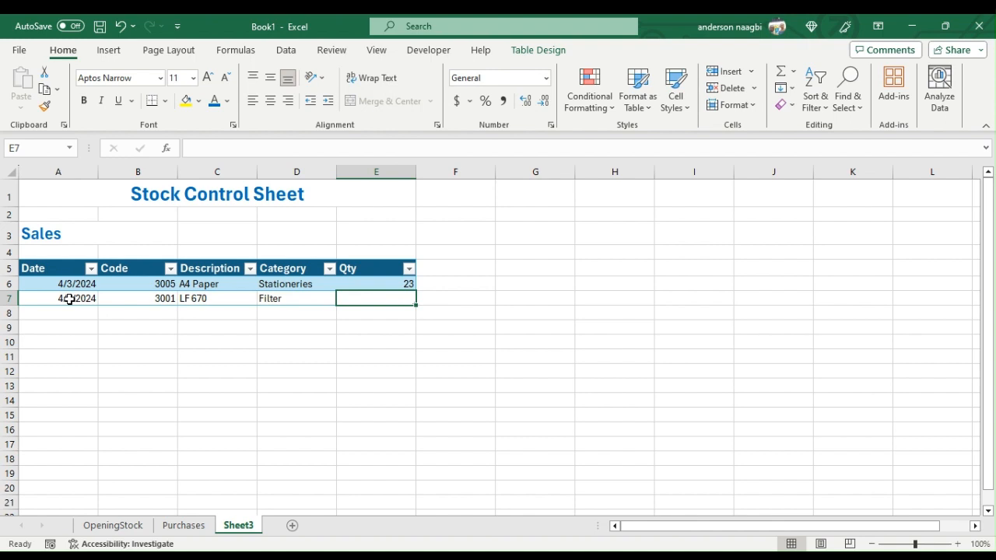
text(12)
- Add a third sales row in row 8 with date 4/3/2024, code 3009 and quantity 15
click(70, 313)
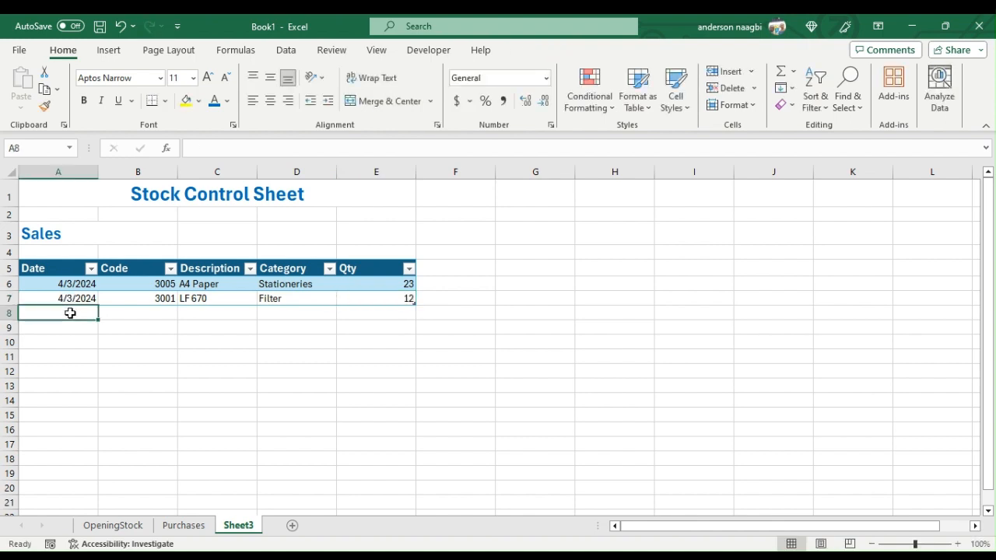
text(4/)
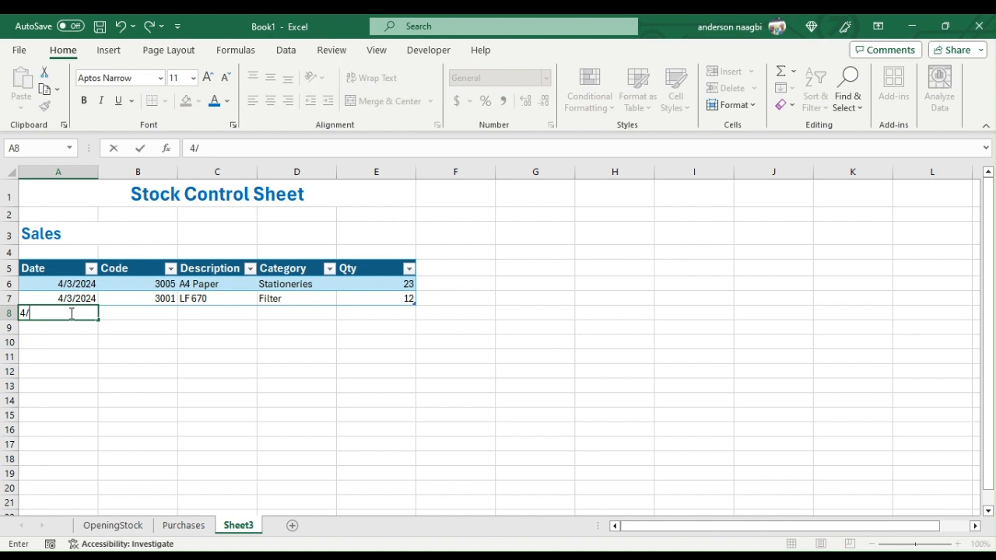
text(3/2024)
key(Tab)
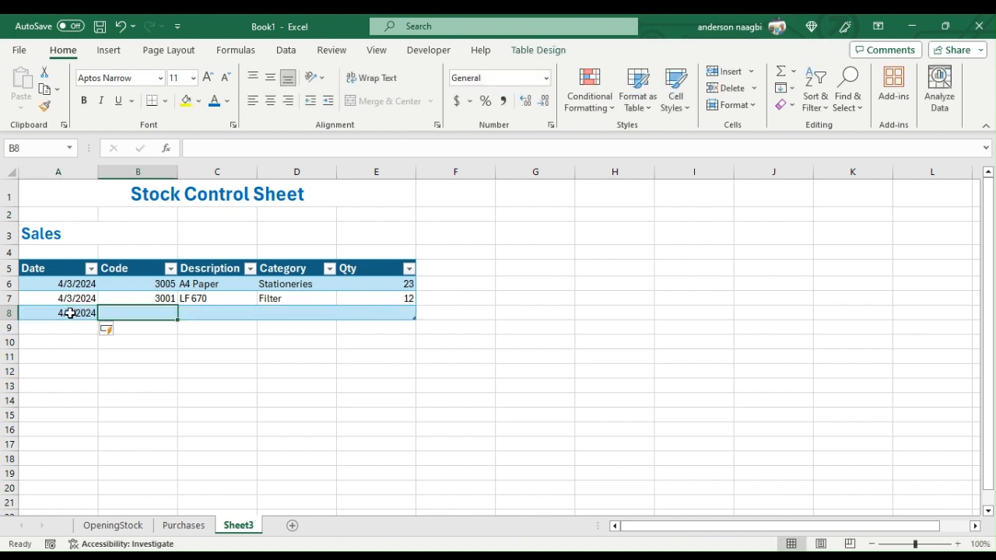
text(3009)
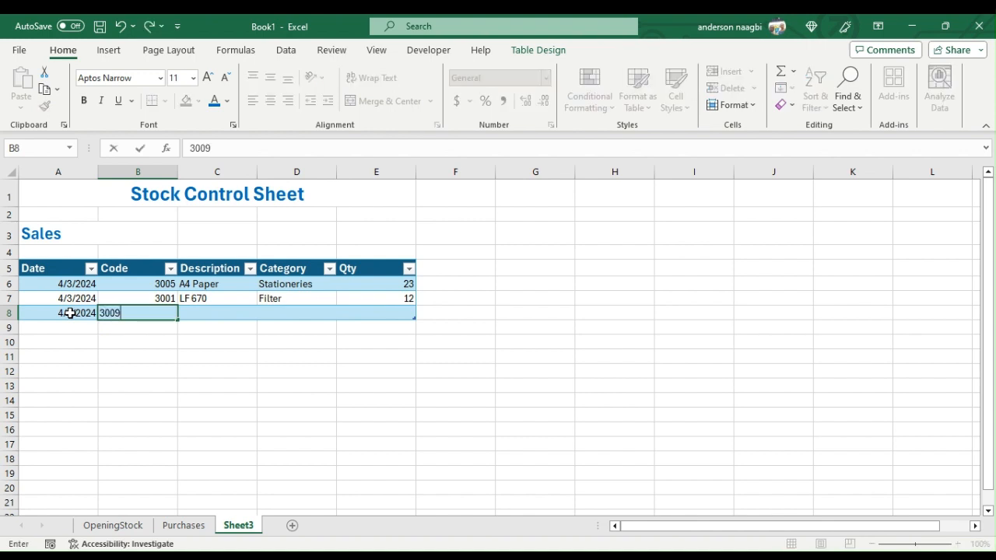
key(Tab)
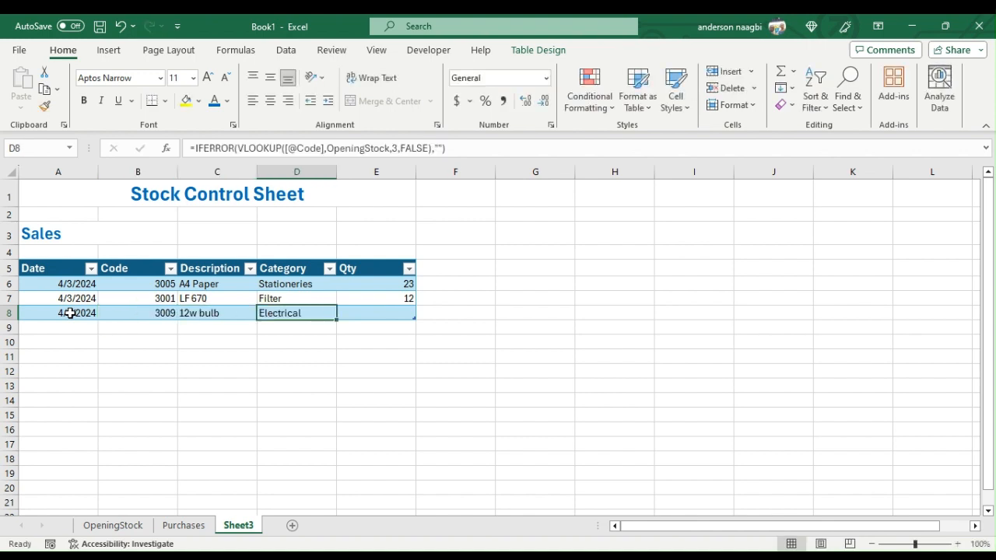
key(Tab)
key(Tab)
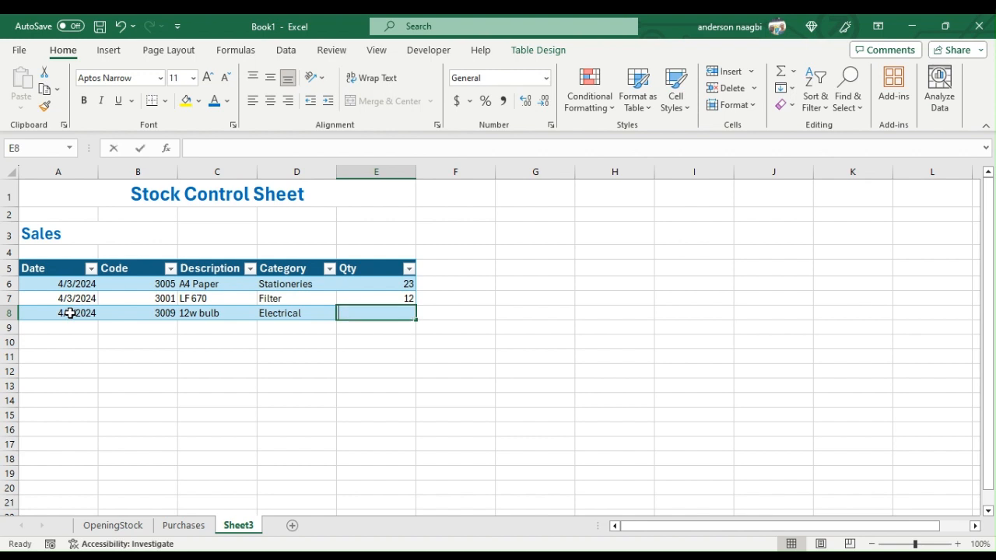
text(15)
- Add a sales row in row 9 with date 5/3/2024, code 3007 and quantity 14
click(58, 322)
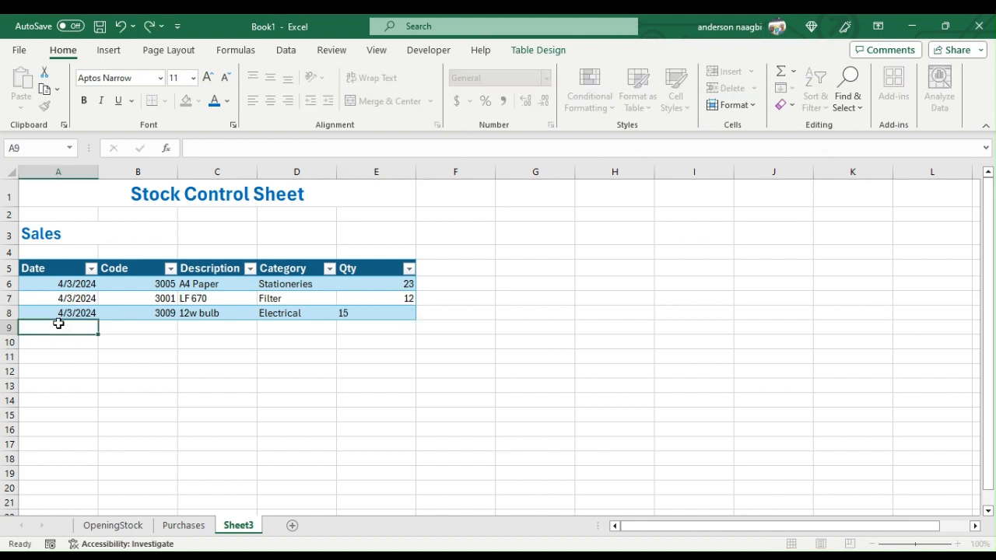
text(5)
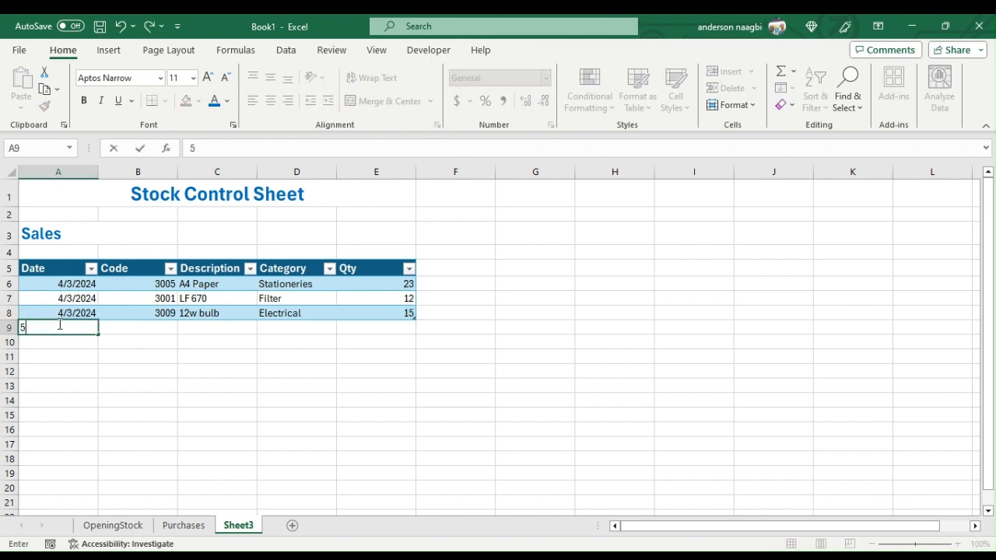
text(/3/2024)
key(Tab)
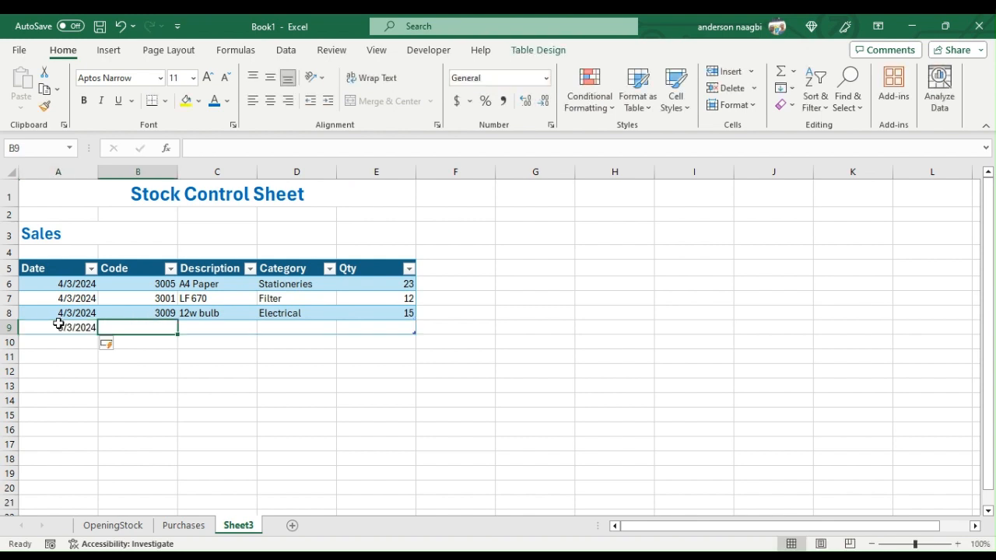
text(300)
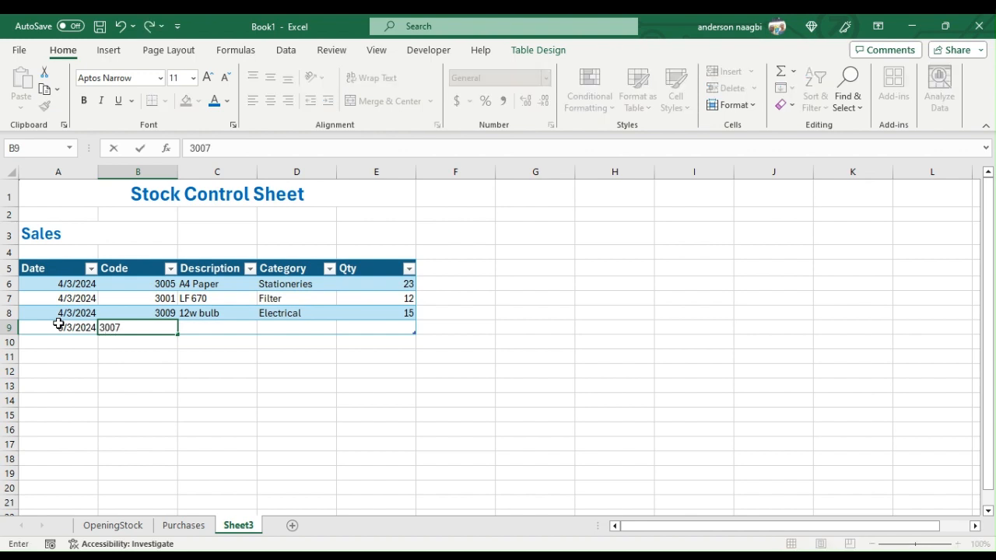
text(7)
key(Tab)
key(Tab)
key(Tab)
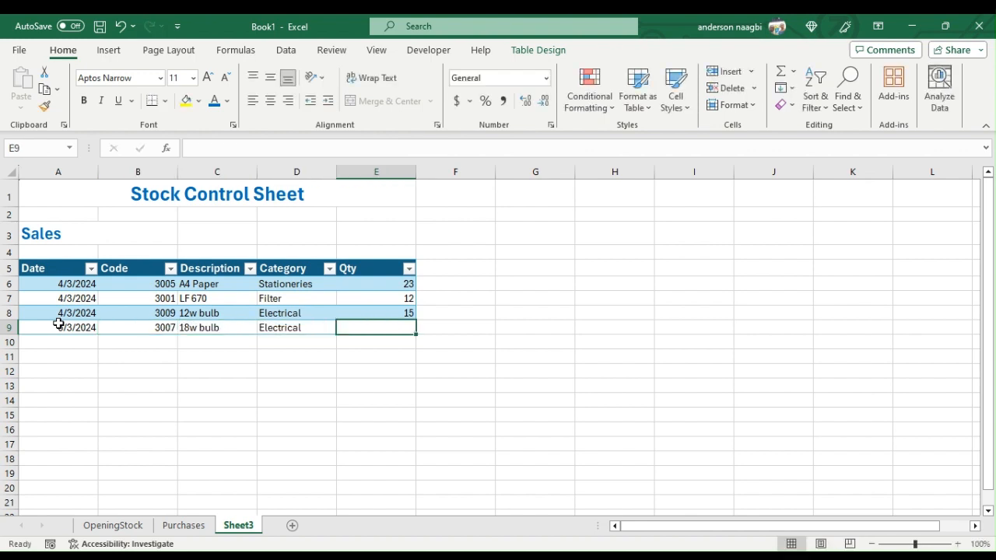
text(14)
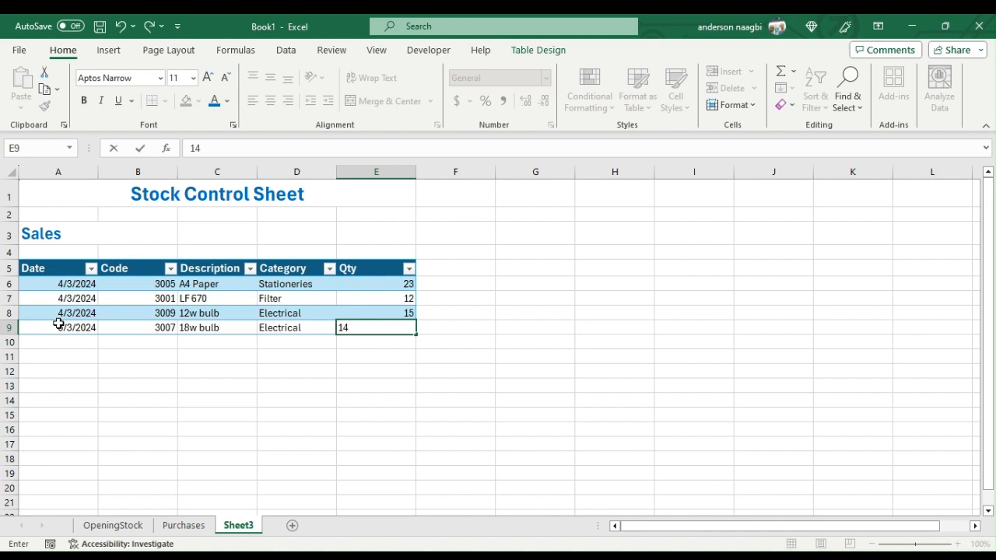
- Add a sales row in row 10 with date 5/3/2024, code 3006 and quantity 32
click(63, 341)
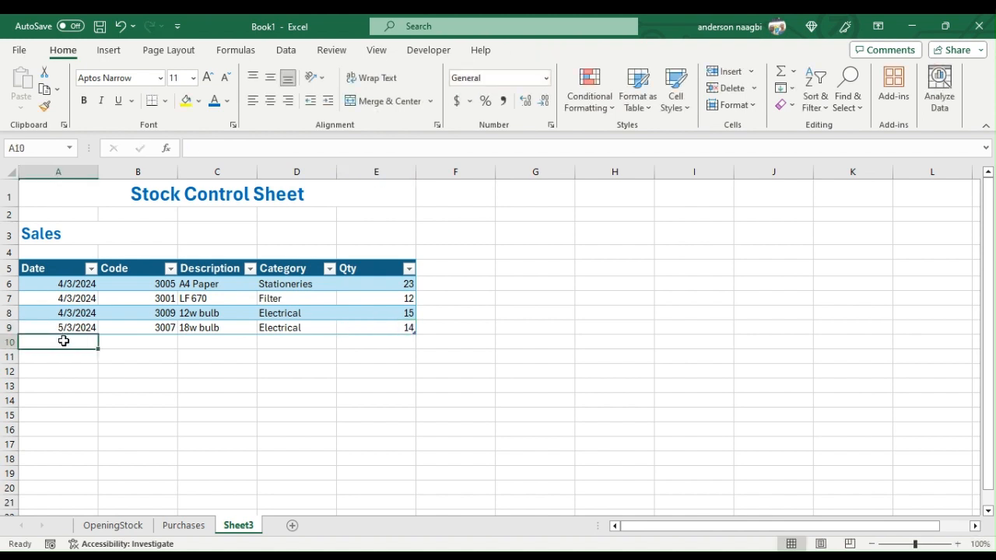
text(5)
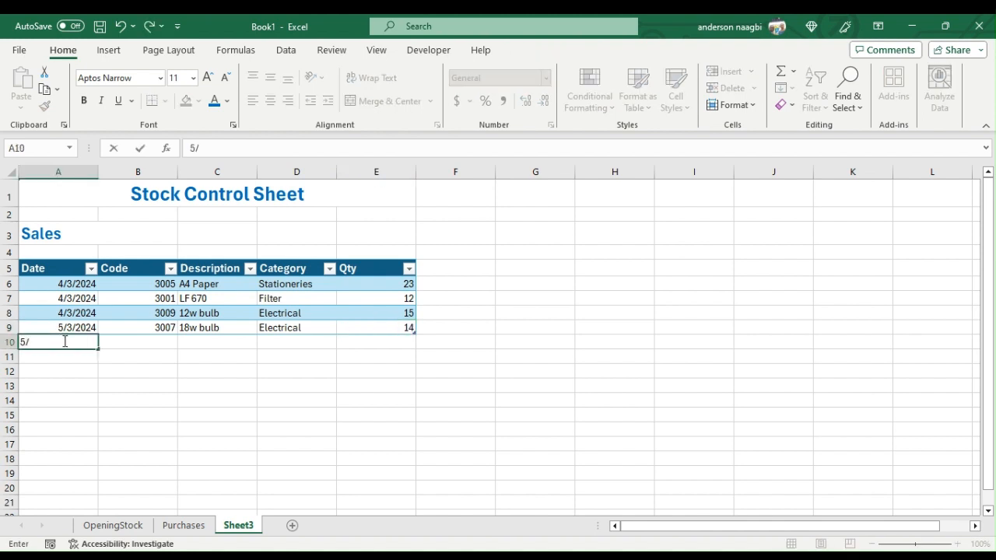
text(/3/2024)
key(Tab)
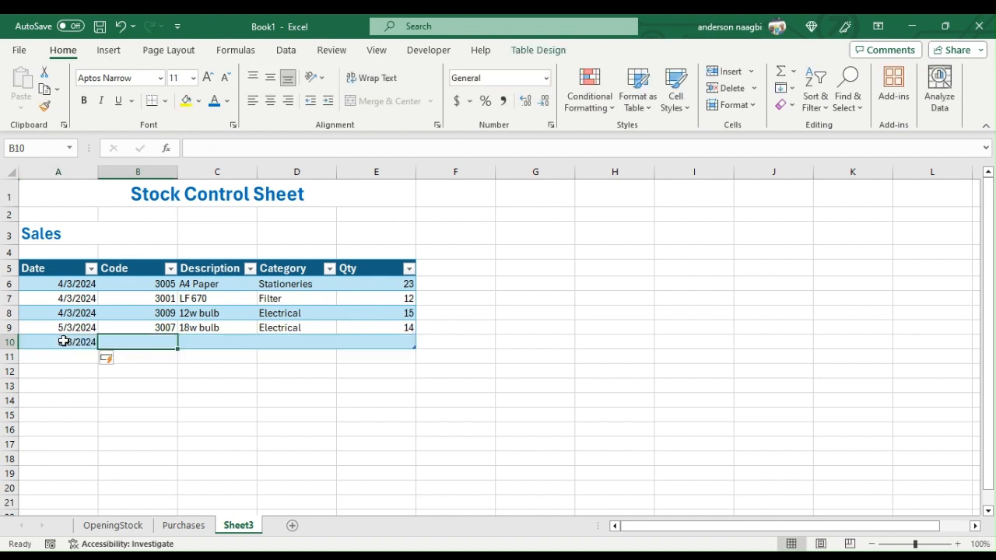
text(300)
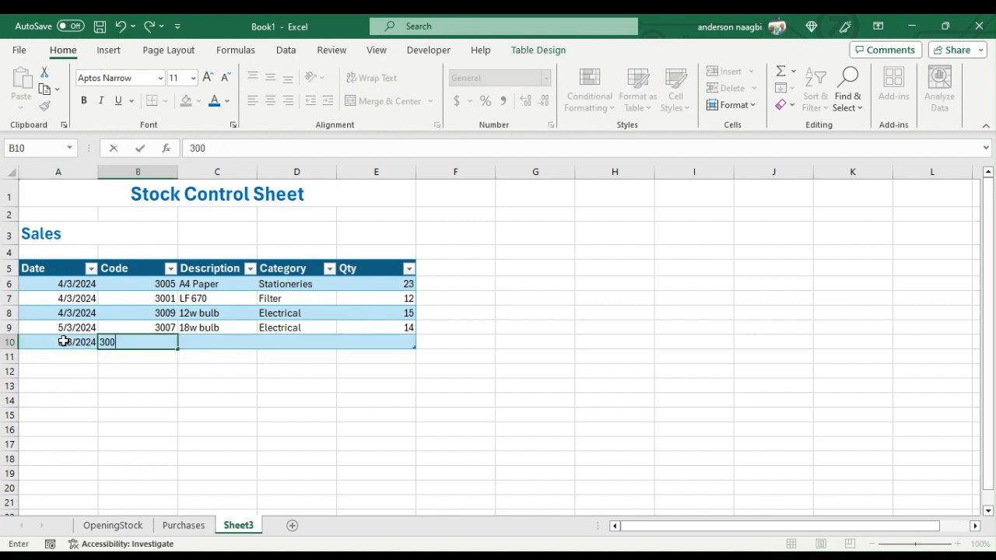
key(Tab)
key(Tab)
key(Tab)
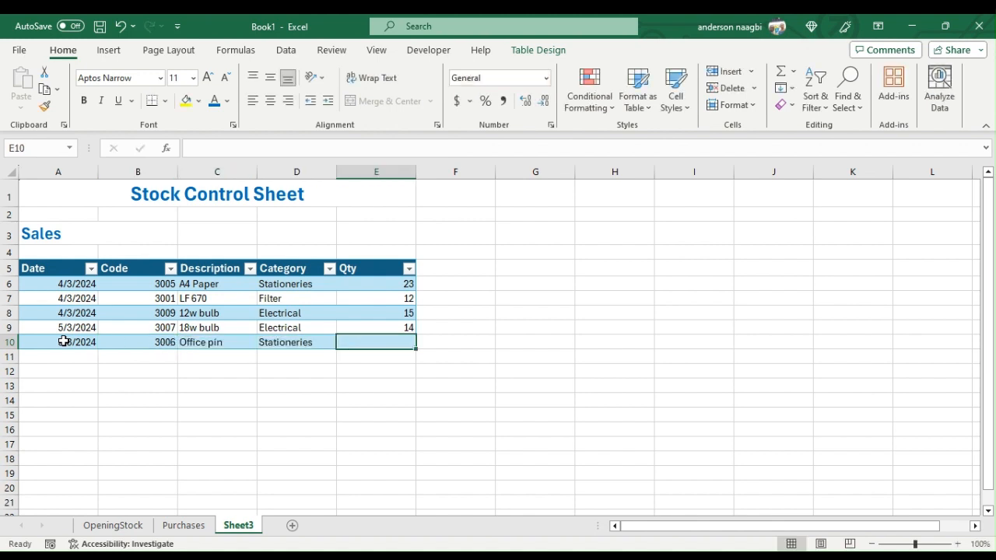
text(32)
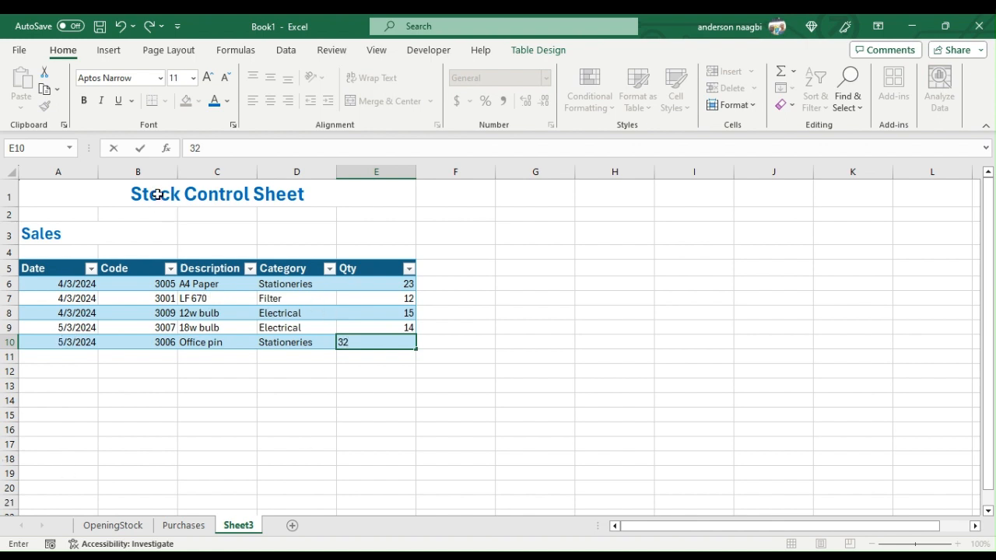
- Rename the worksheet Sheet3 as Sales
click(254, 526)
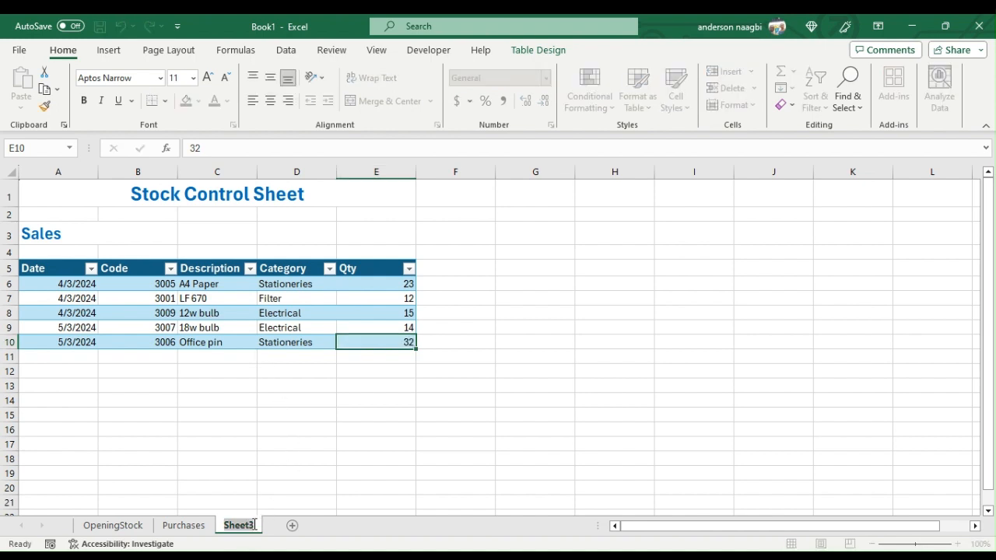
text(Sales)
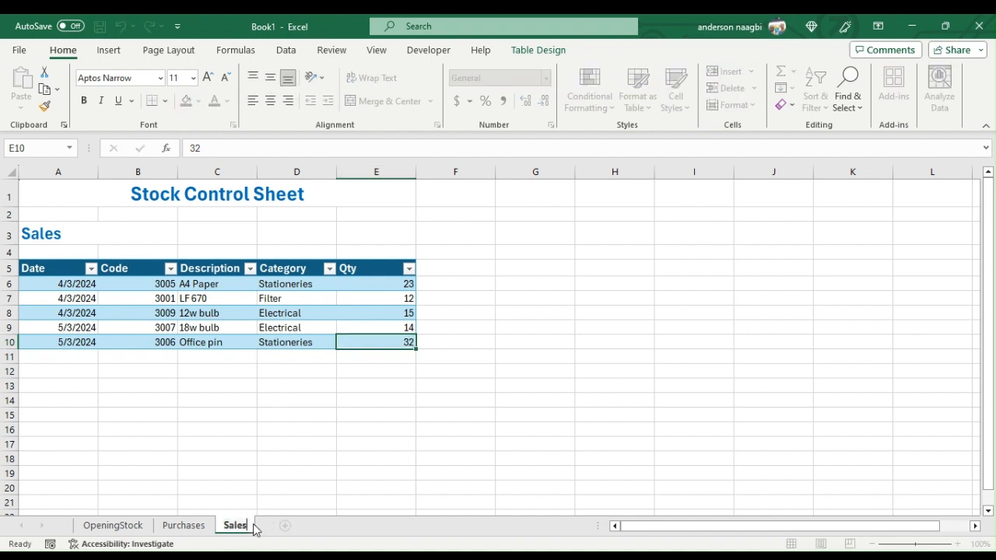
key(Return)
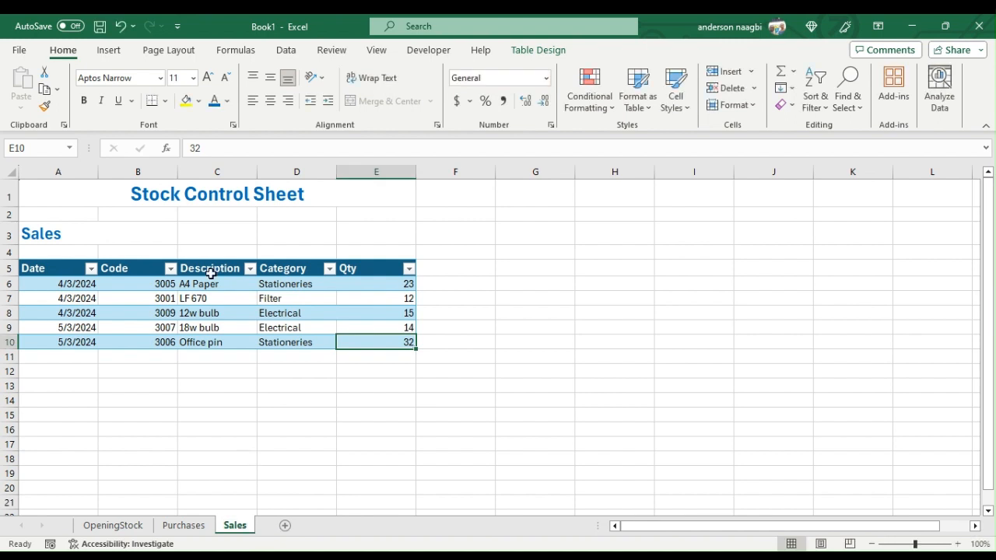
- Set the table name of the sales table to Sales
click(215, 313)
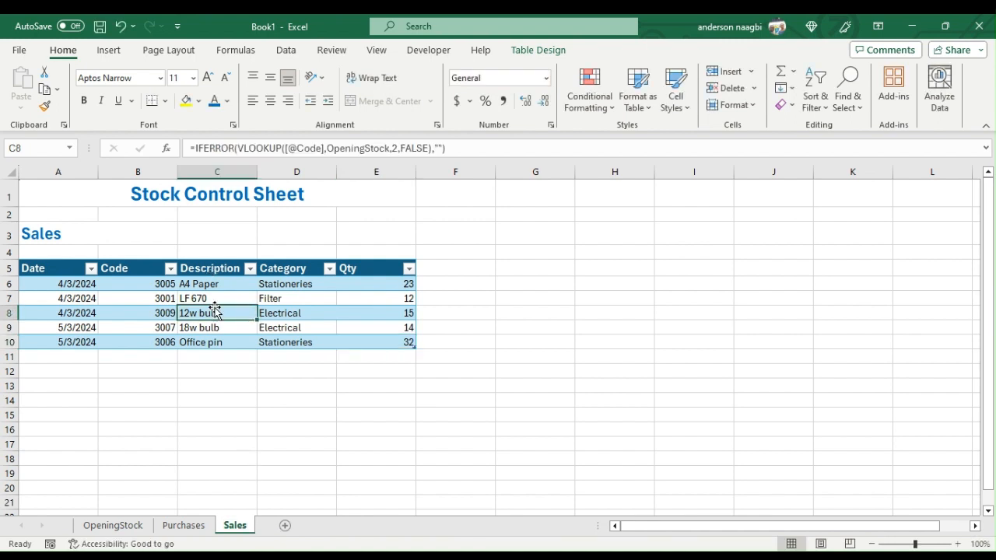
click(536, 52)
click(50, 88)
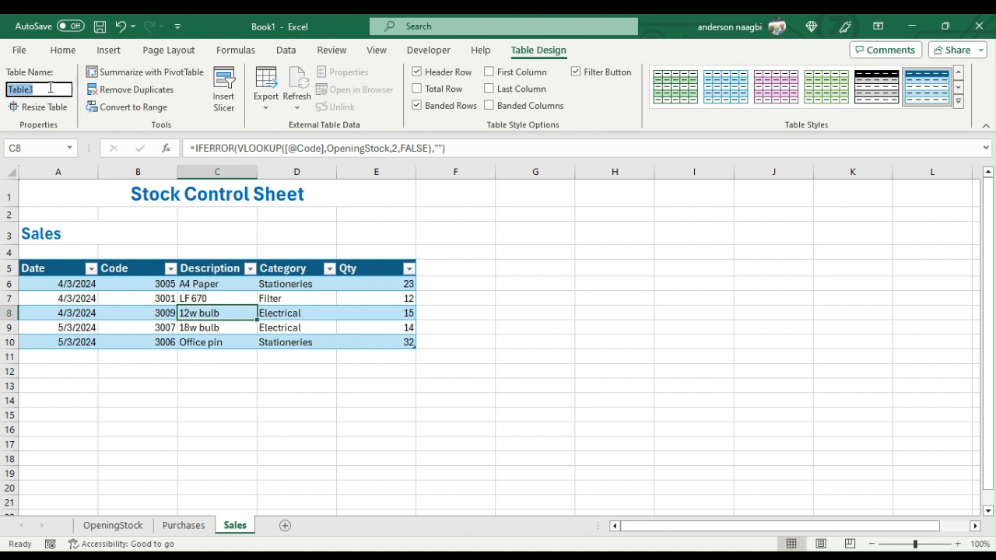
text(S)
key(Return)
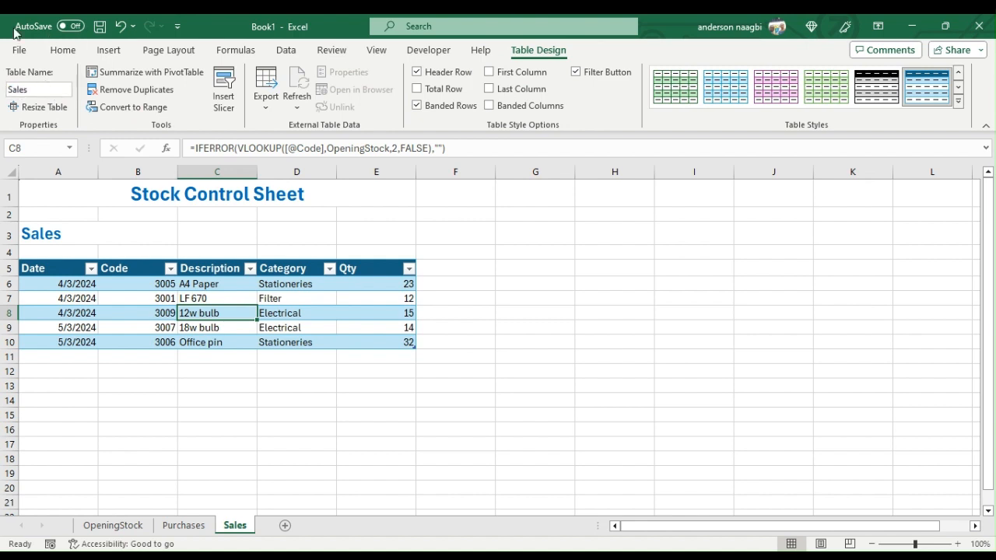
- Set the font size of the Sales table's data rows to 13 and of its header row to 14
drag(67, 283, 369, 340)
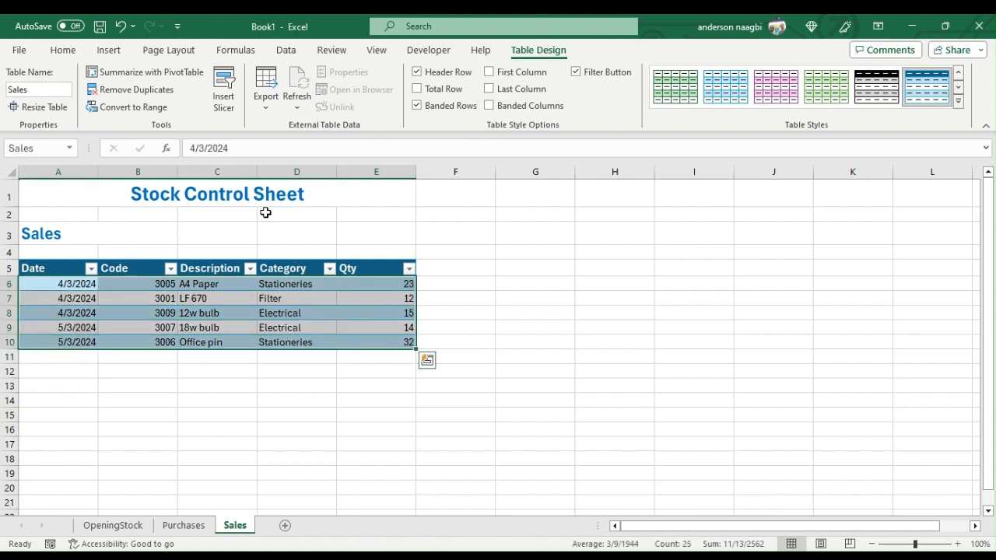
click(62, 49)
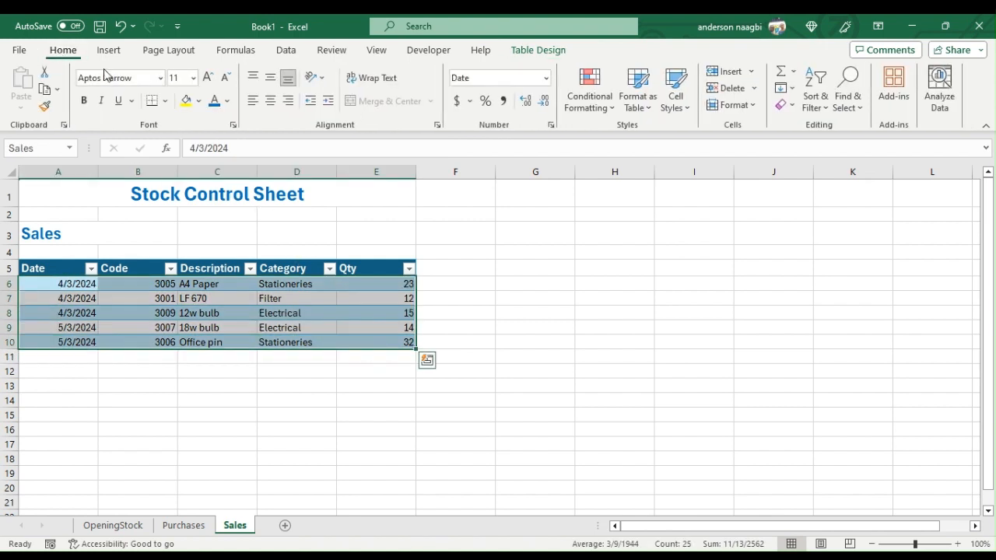
click(175, 75)
text(1)
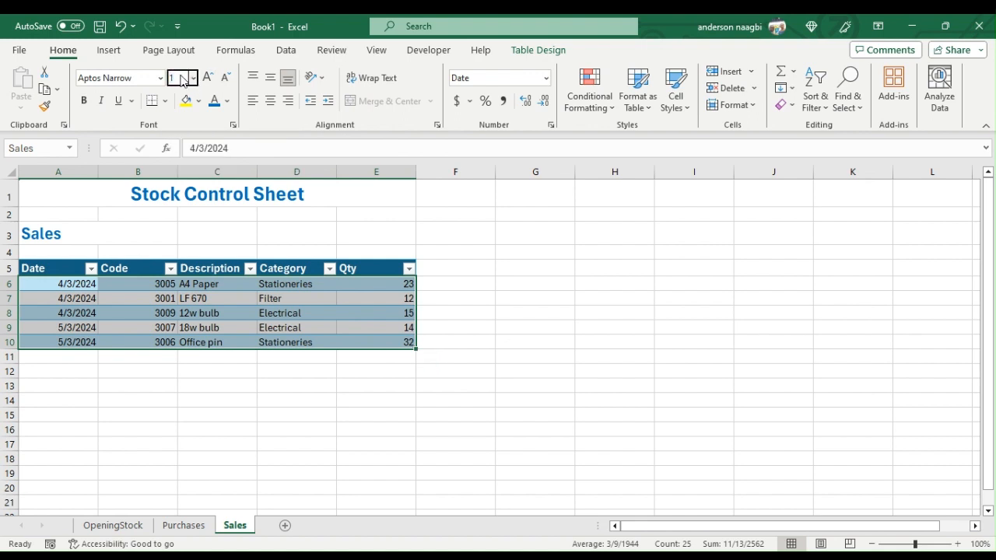
key(Return)
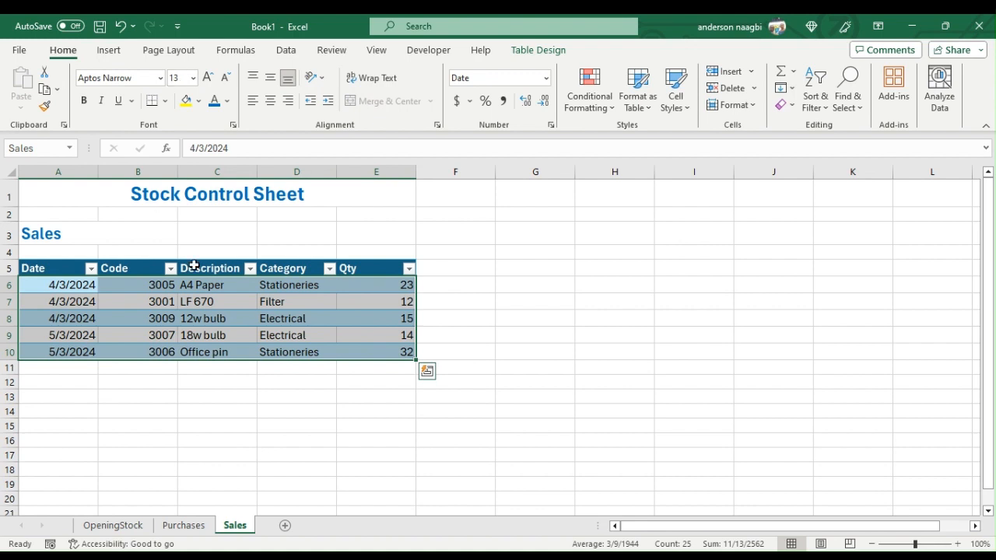
click(8, 265)
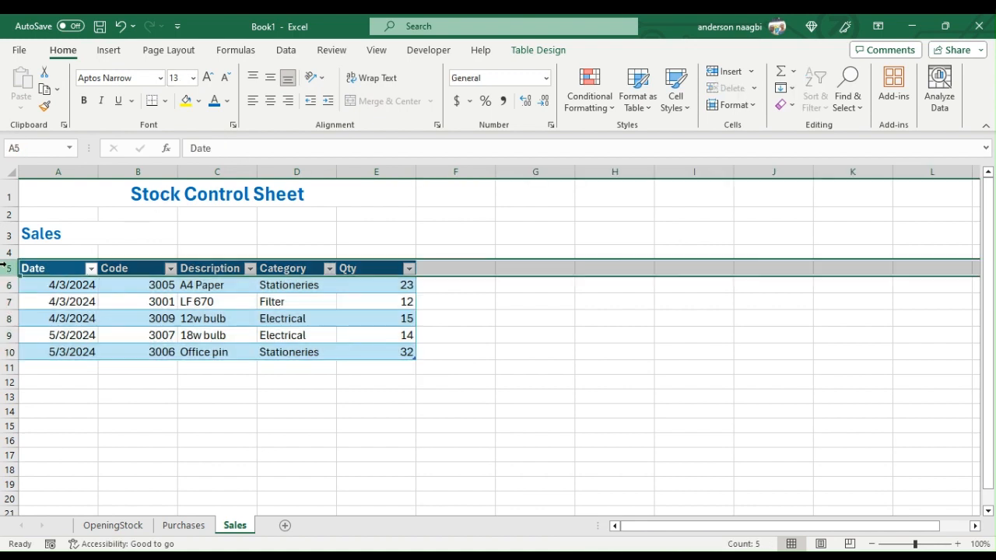
click(207, 77)
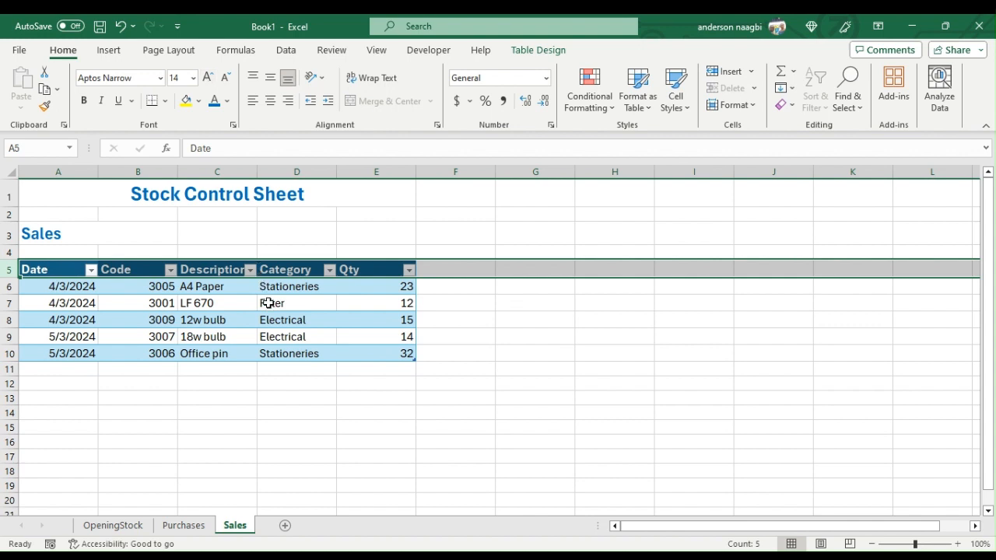
- Centre the Sales table's data rows horizontally and vertically, and left-align the Description and Category entries
drag(50, 284, 361, 350)
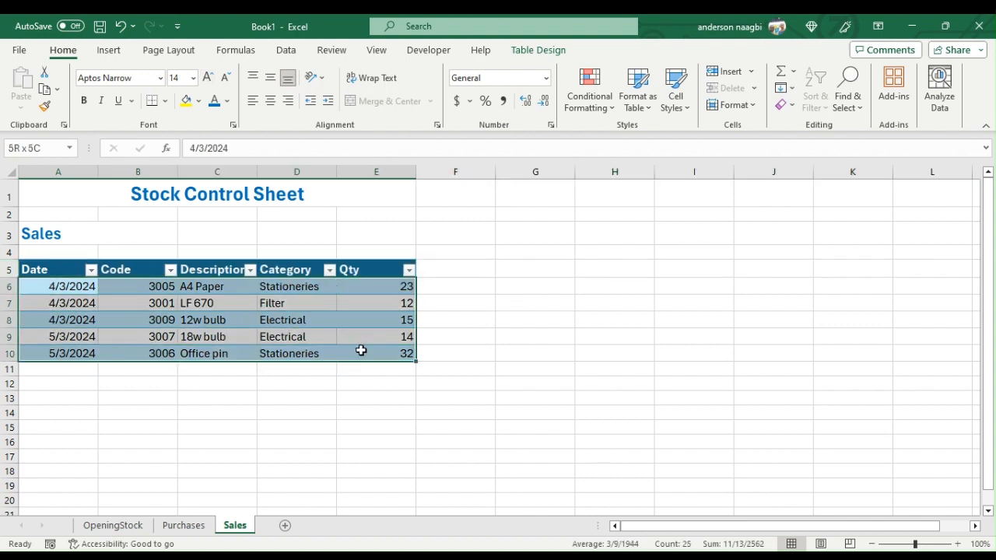
click(270, 100)
click(270, 79)
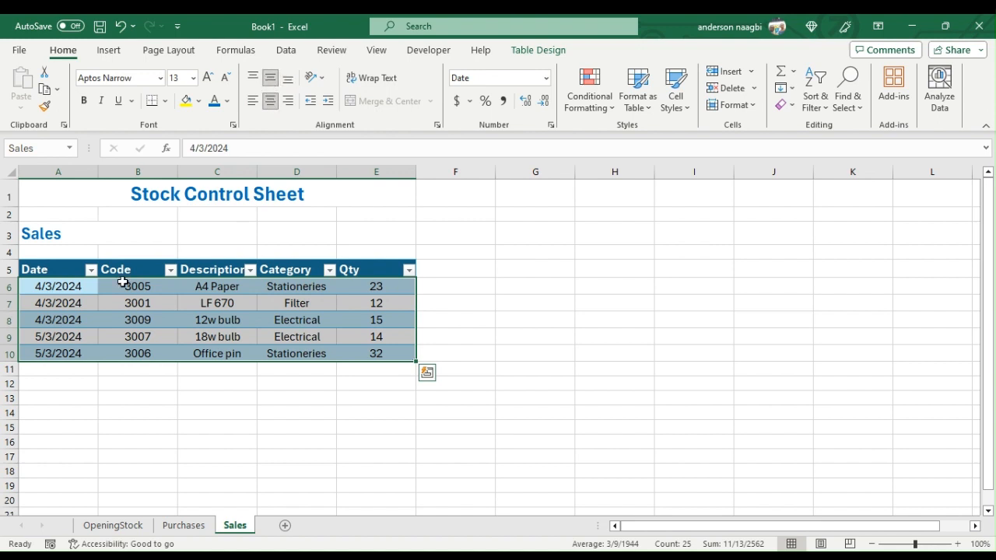
drag(197, 290, 303, 349)
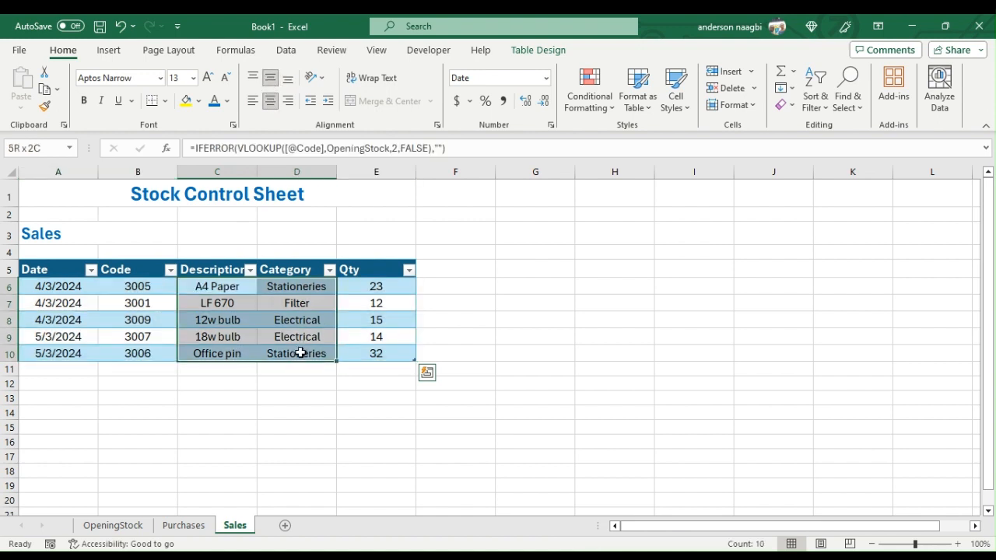
click(253, 101)
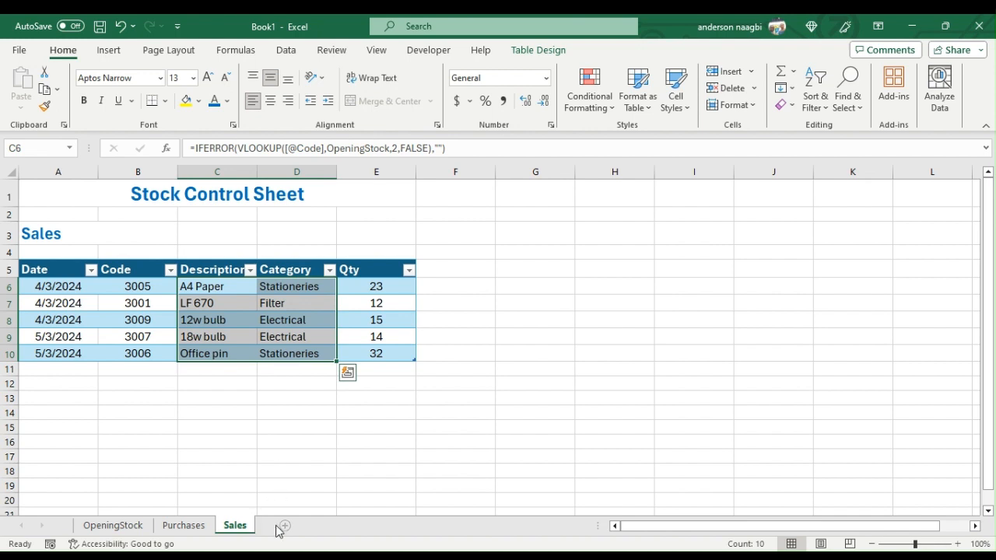
- Copy the title and heading block A1:E3 from the Sales sheet and paste it at A1 of a new worksheet
click(293, 400)
drag(152, 190, 164, 231)
right_click(171, 226)
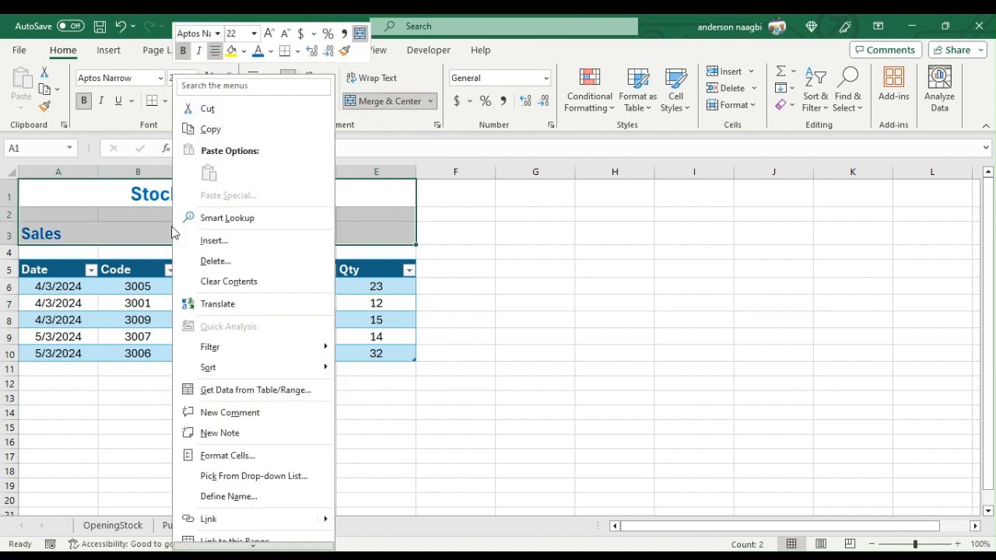
click(204, 129)
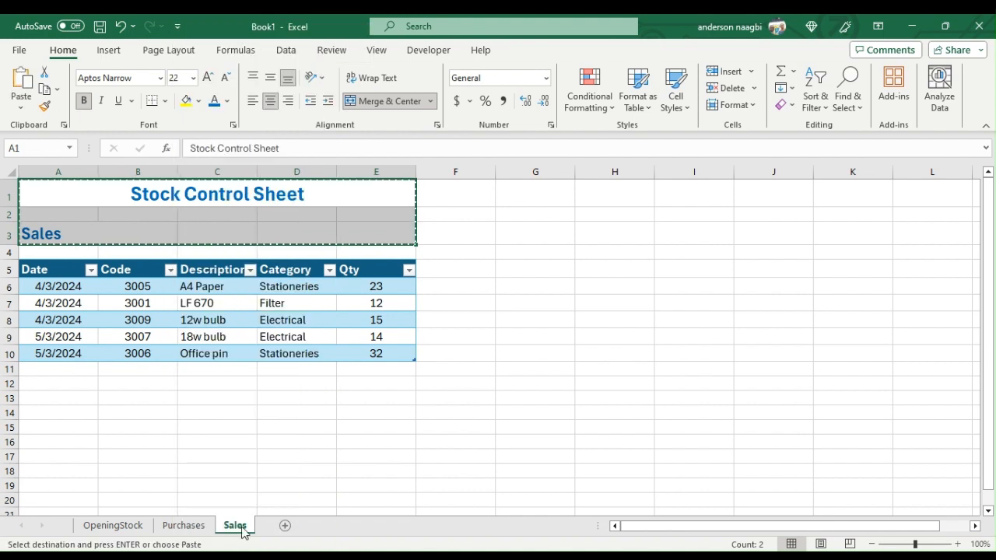
click(285, 526)
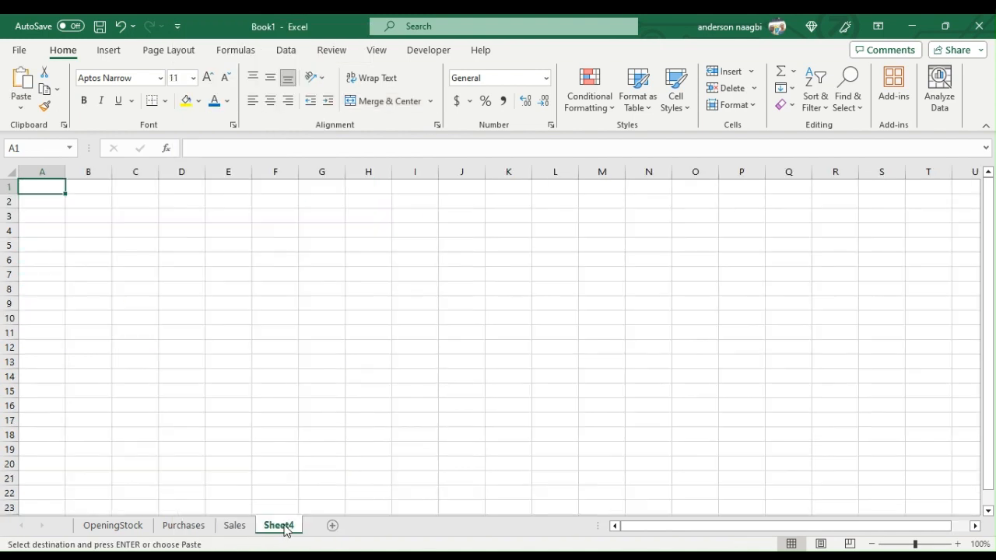
right_click(41, 187)
click(75, 192)
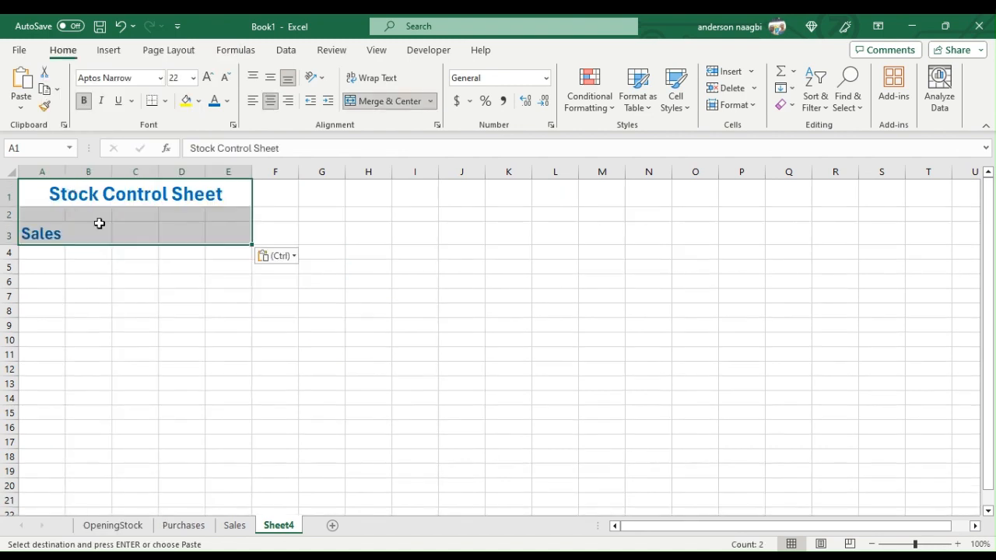
- Replace the Sales heading in A3 of the new sheet with Closing Stock
click(62, 234)
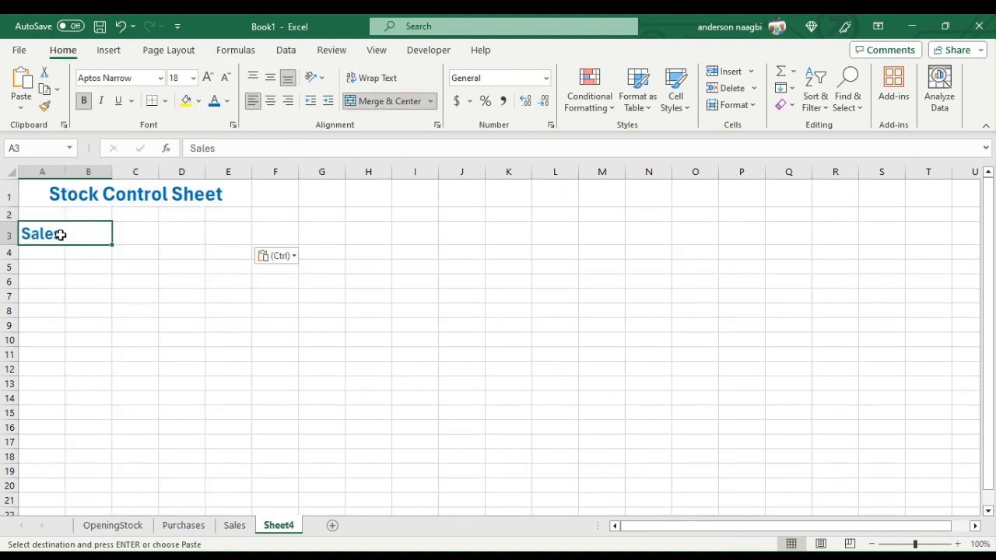
text(Closing)
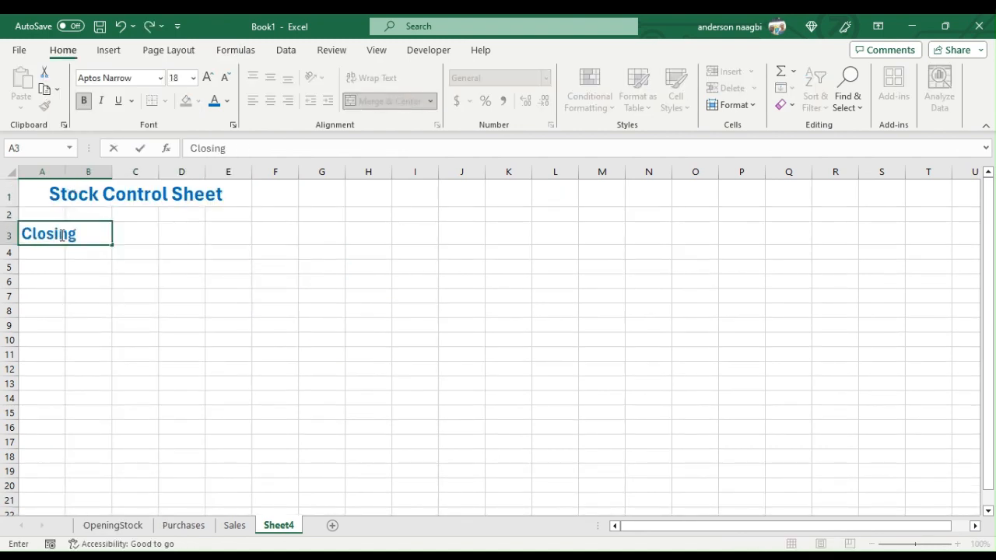
text( Stock)
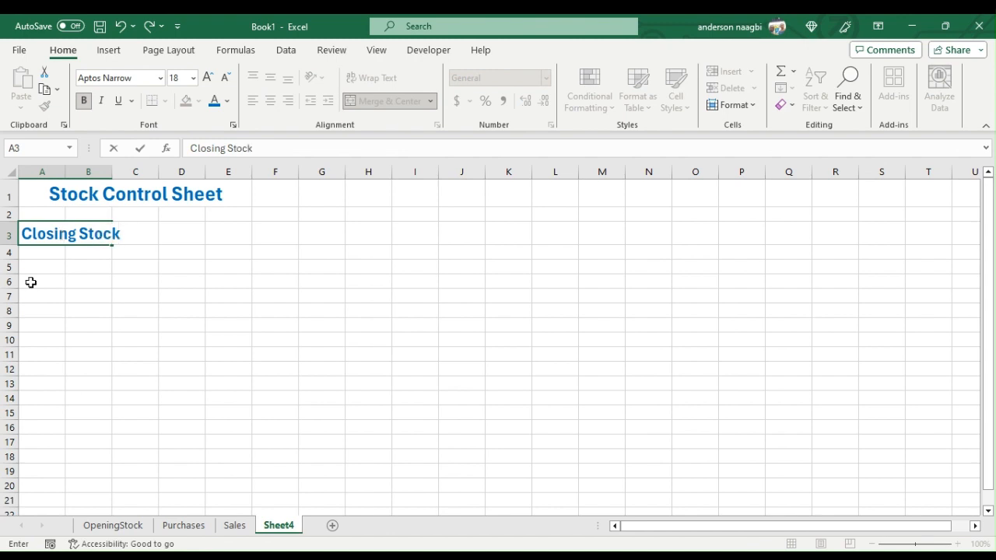
- Enter the column headers Code, Description and Category in cells A5 to C5
click(52, 269)
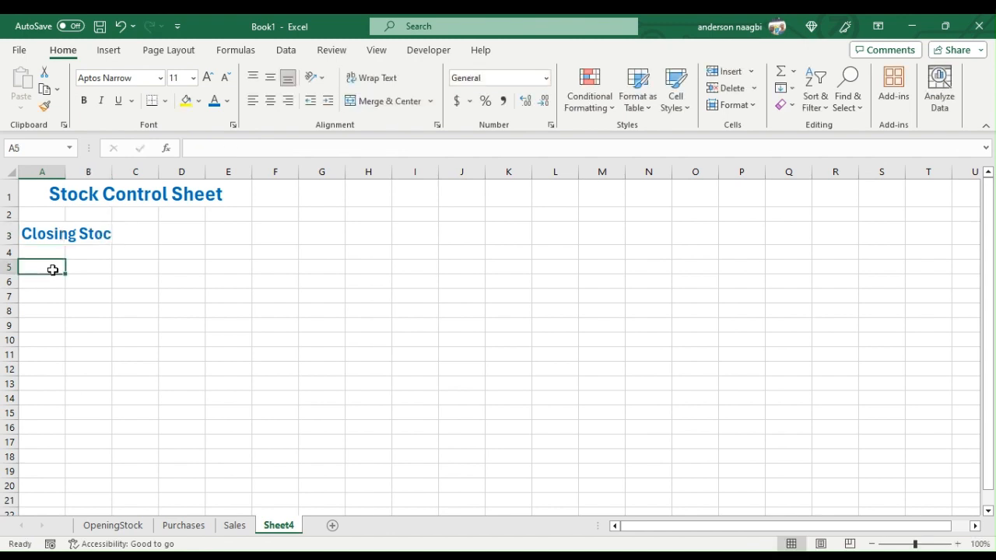
text(Code)
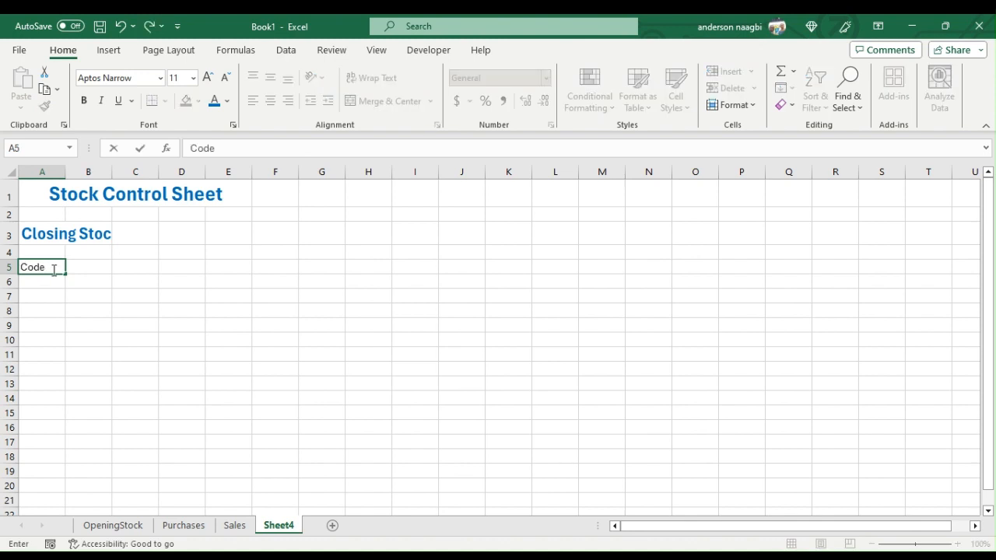
key(Tab)
text(Des)
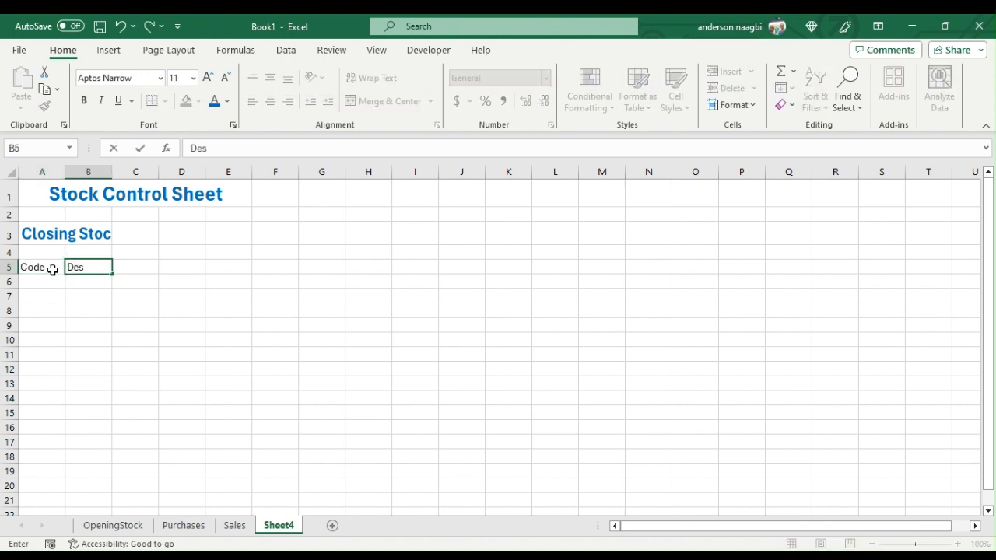
text(cription)
key(Tab)
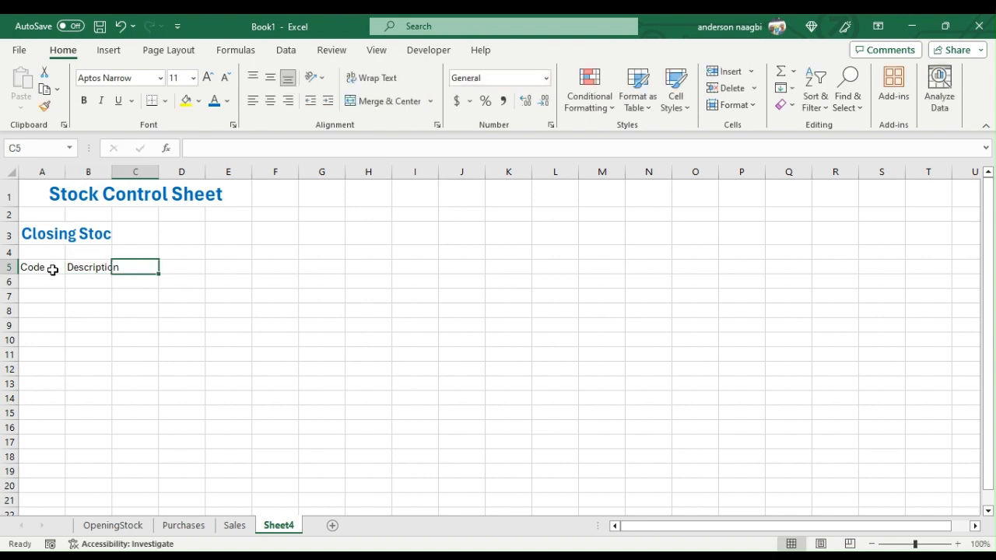
text(Cat)
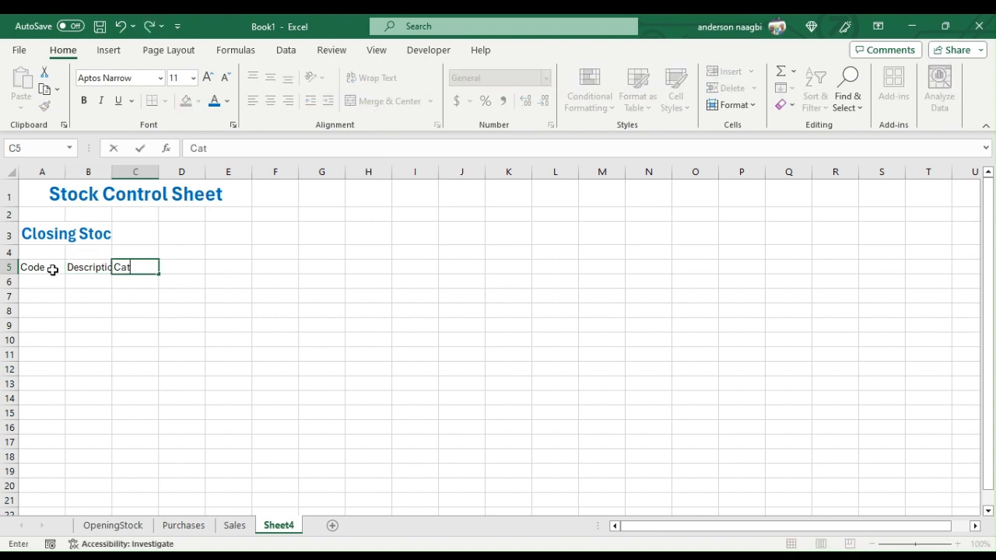
text(egory)
key(Tab)
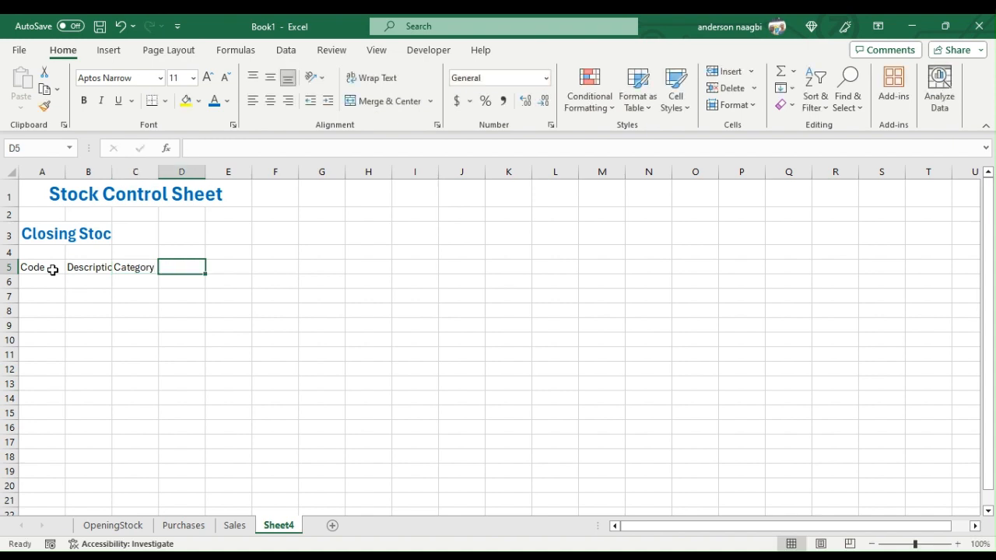
- Enter the column headers Opening Stock, Purchases and Sales in cells D5 to F5
text(Opening )
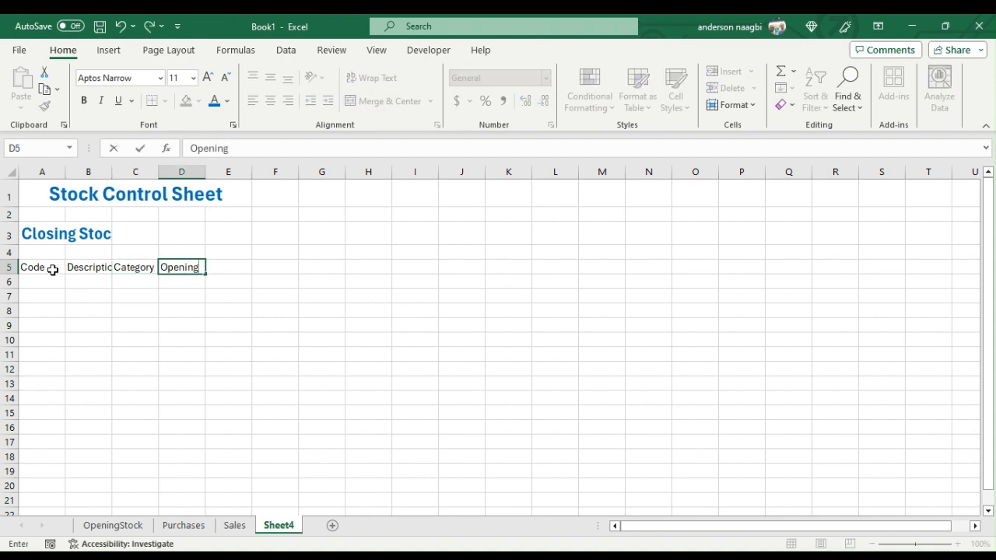
text(Stock)
key(Tab)
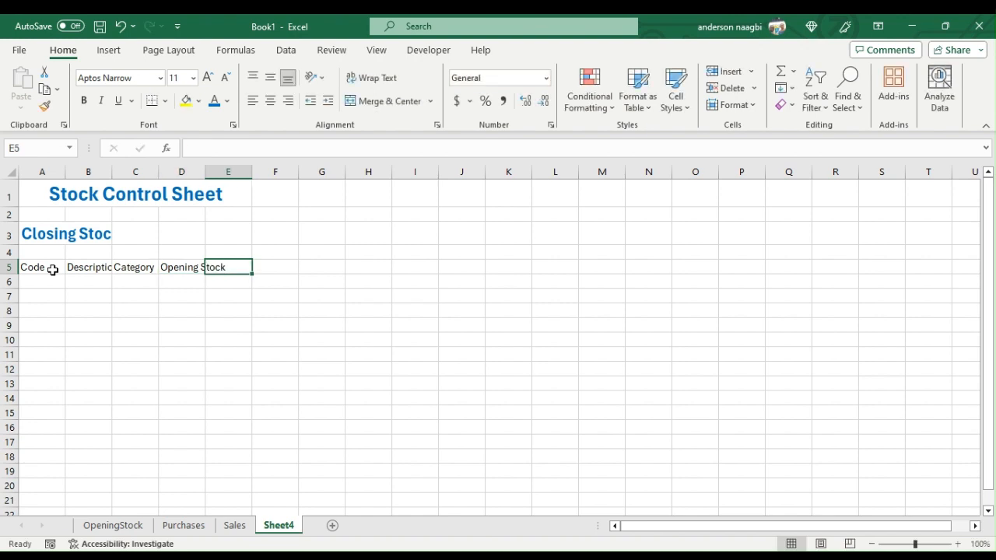
text(Pur)
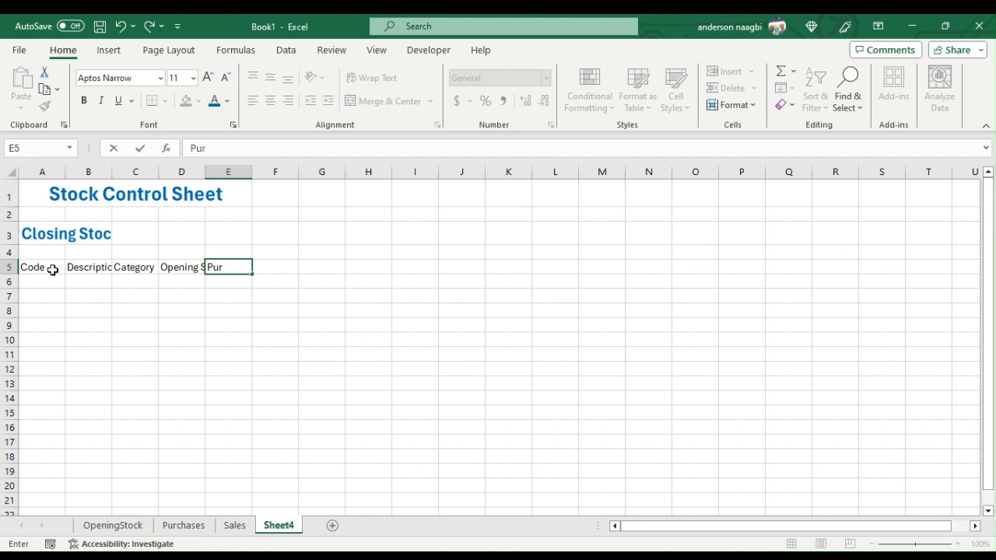
text(chases)
key(Tab)
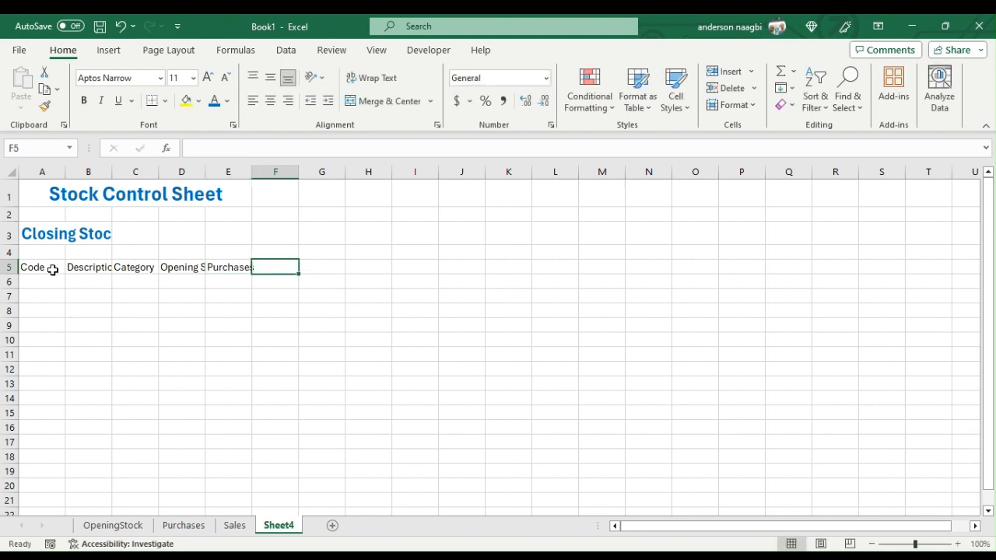
text(Sales)
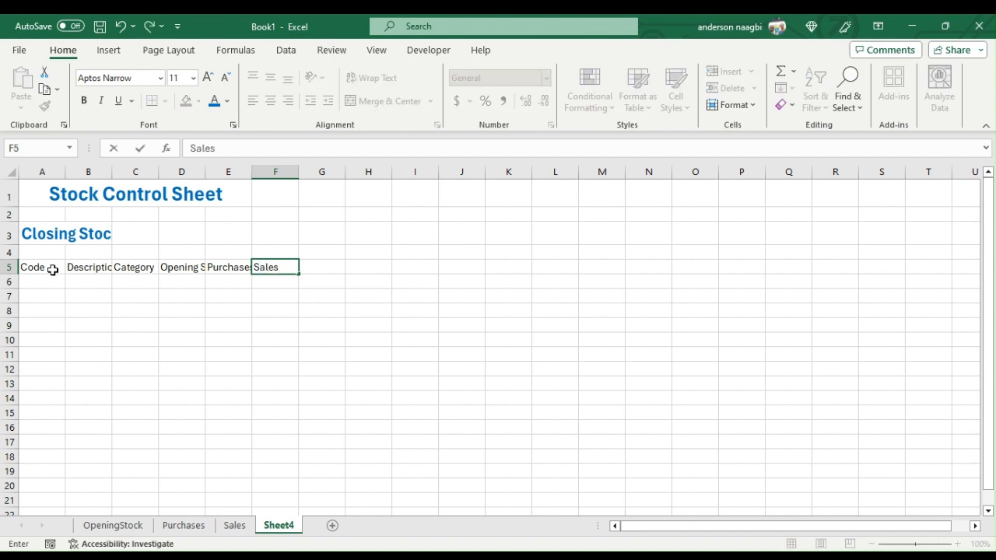
key(Tab)
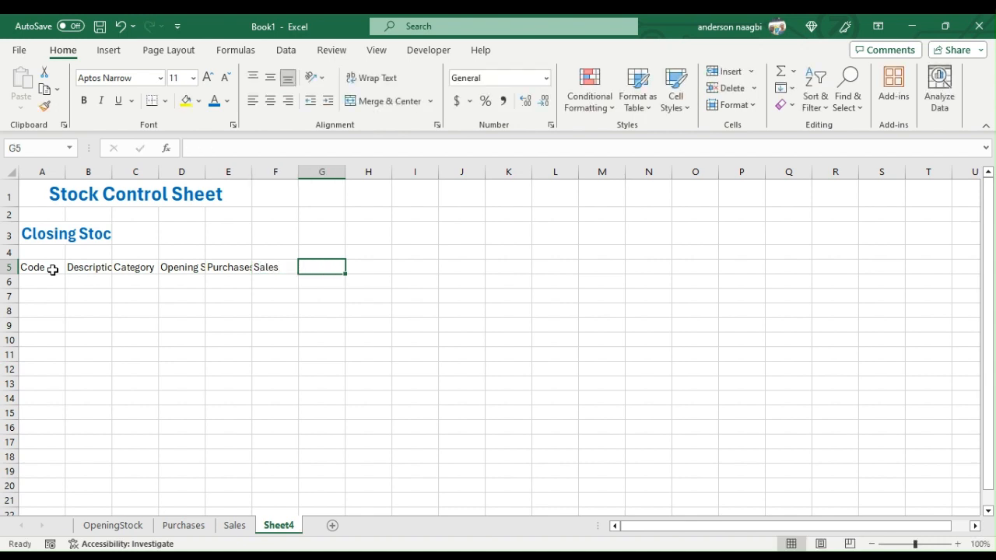
- Enter the column headers Closing Stock and Re-order Level in cells G5 and H5
text(C)
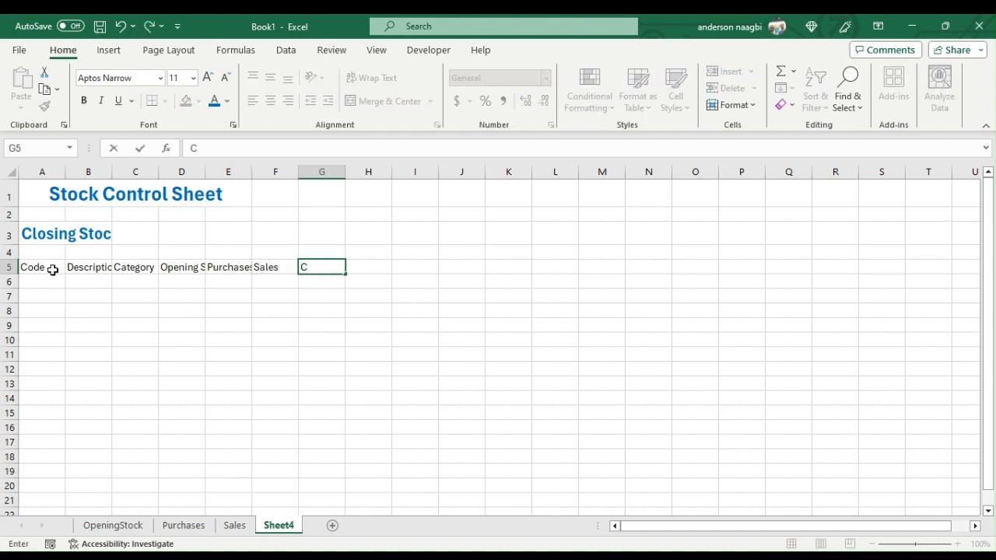
text(losing Stock)
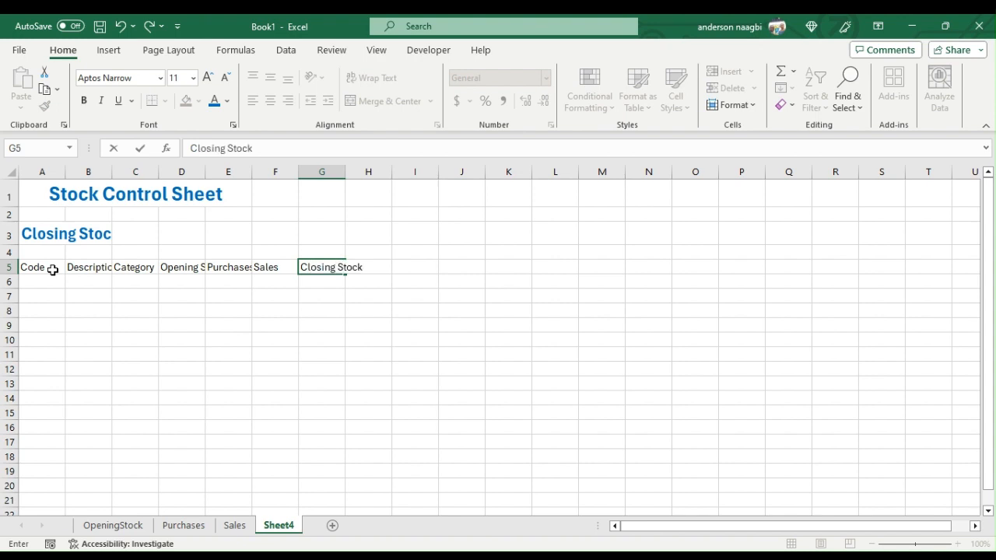
key(Tab)
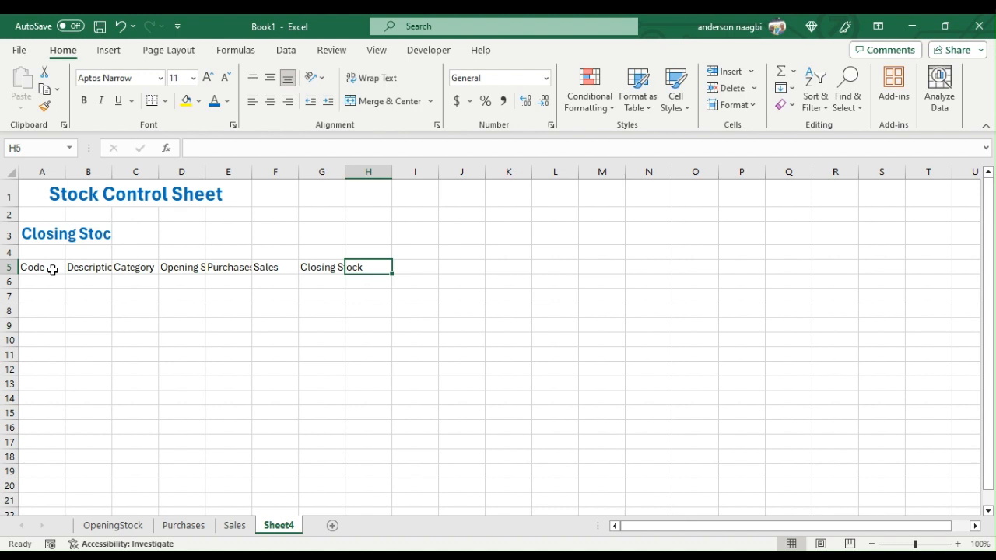
text(R)
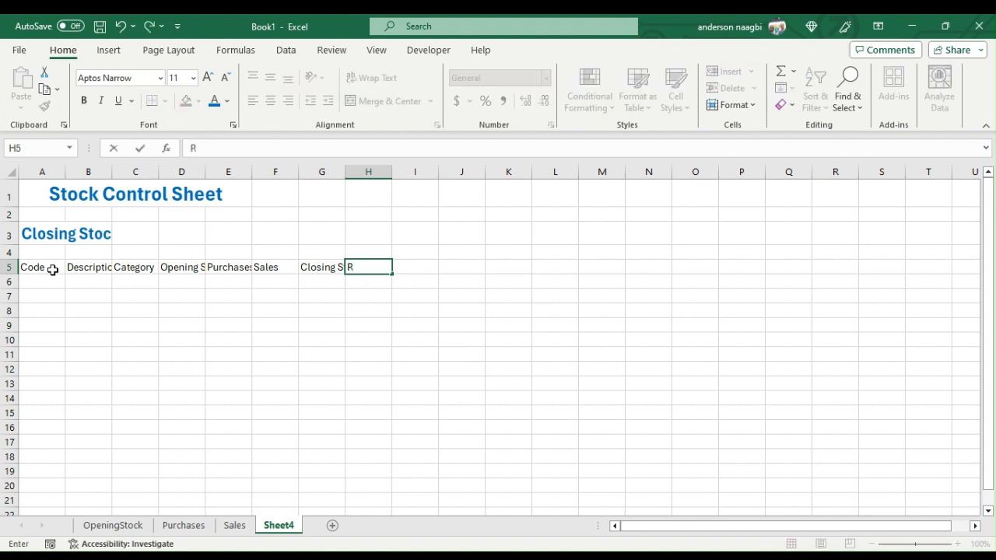
text(e-order Level)
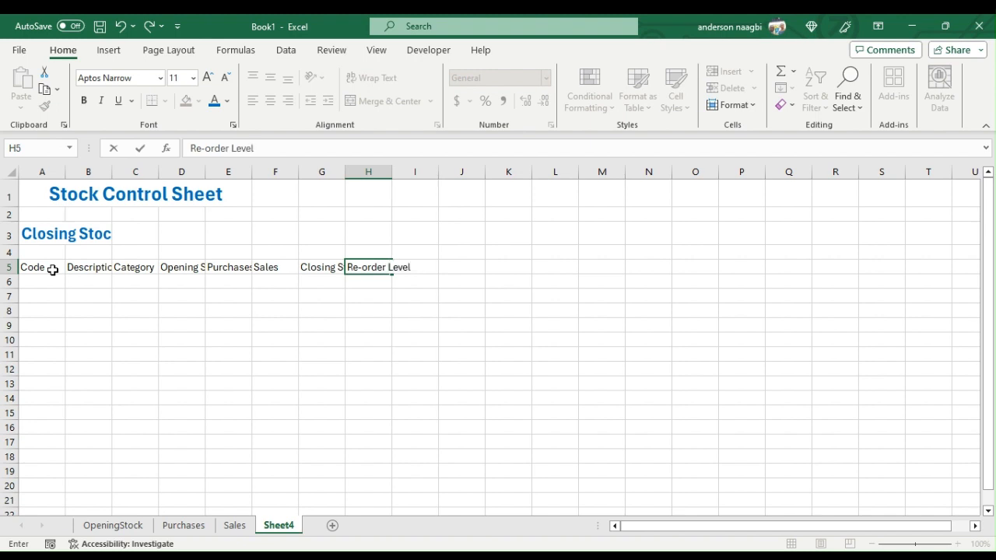
key(Return)
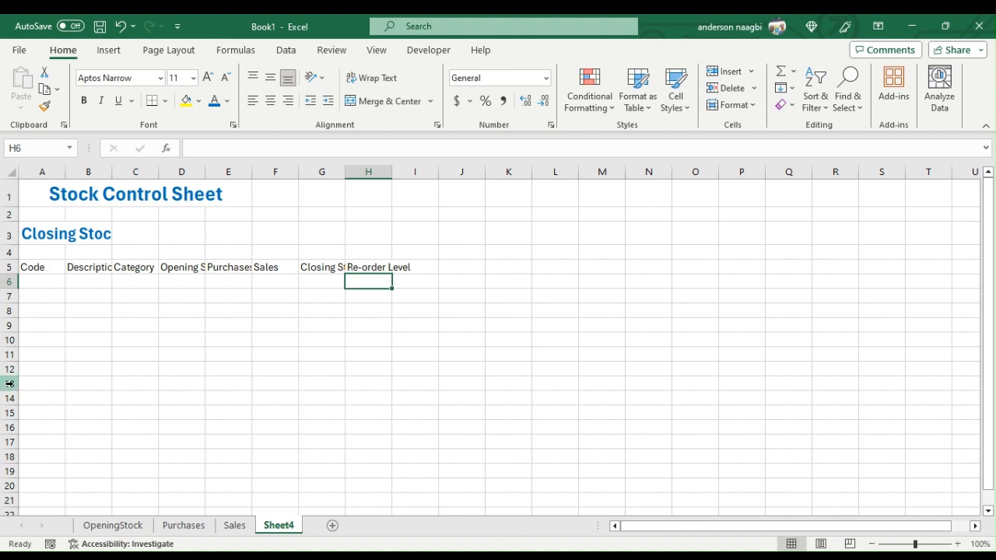
- Convert the header row A5:H5 into a table with headers
drag(31, 267, 381, 266)
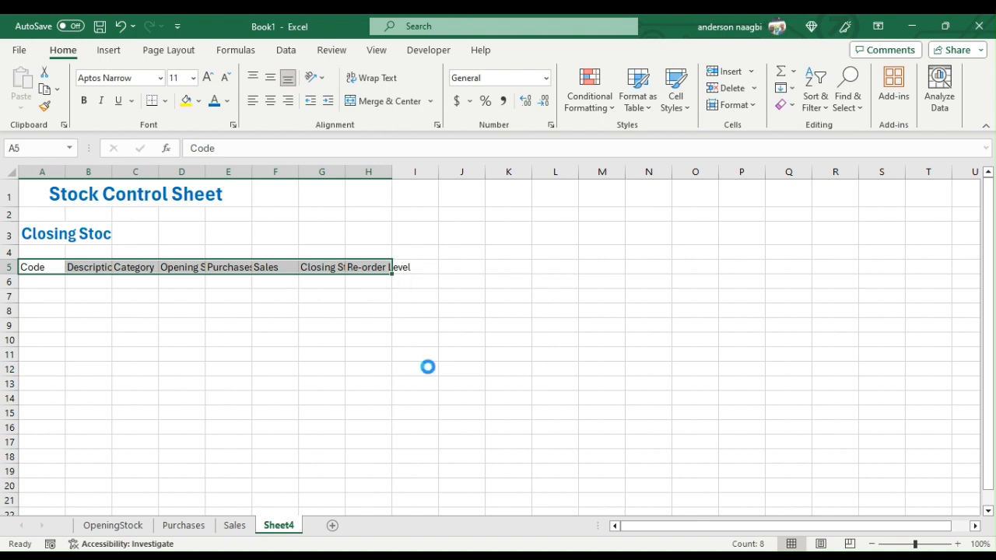
key(ctrl+c)
key(Escape)
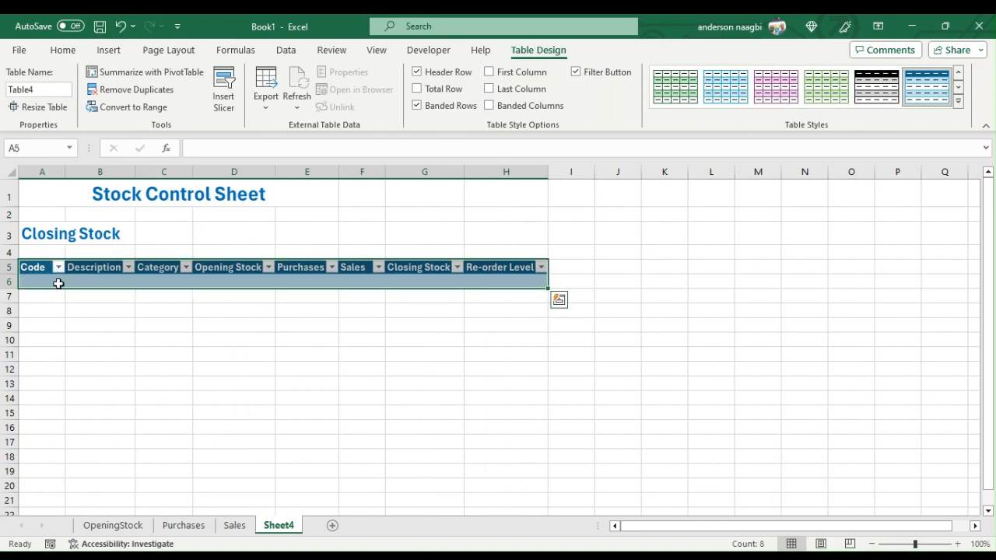
- Merge and centre the Stock Control Sheet title across A1:H1
click(158, 196)
drag(158, 196, 518, 191)
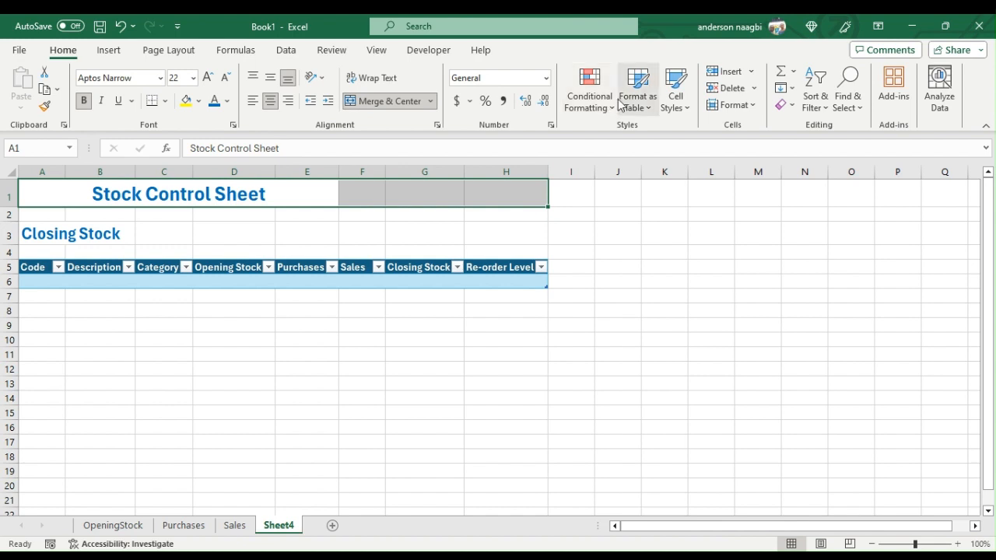
click(419, 104)
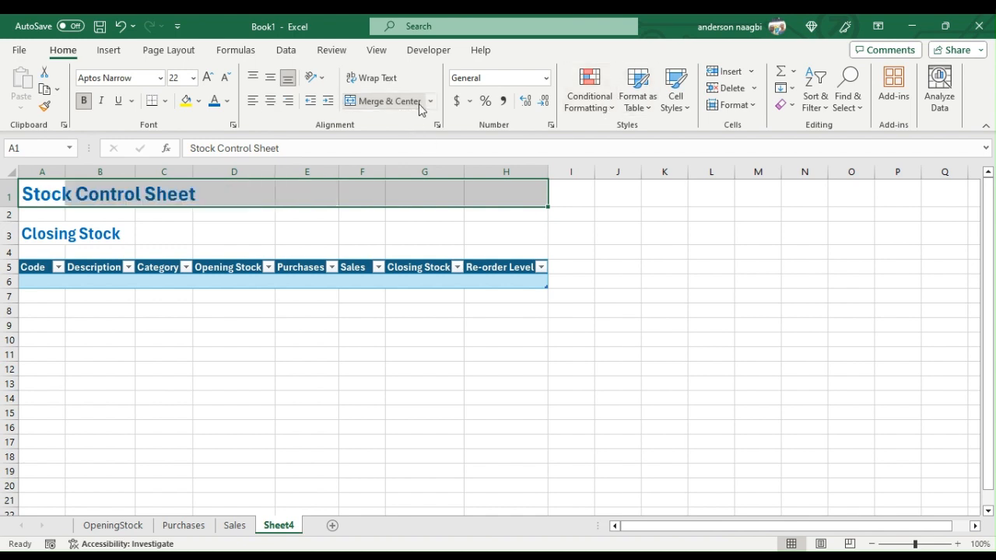
click(418, 104)
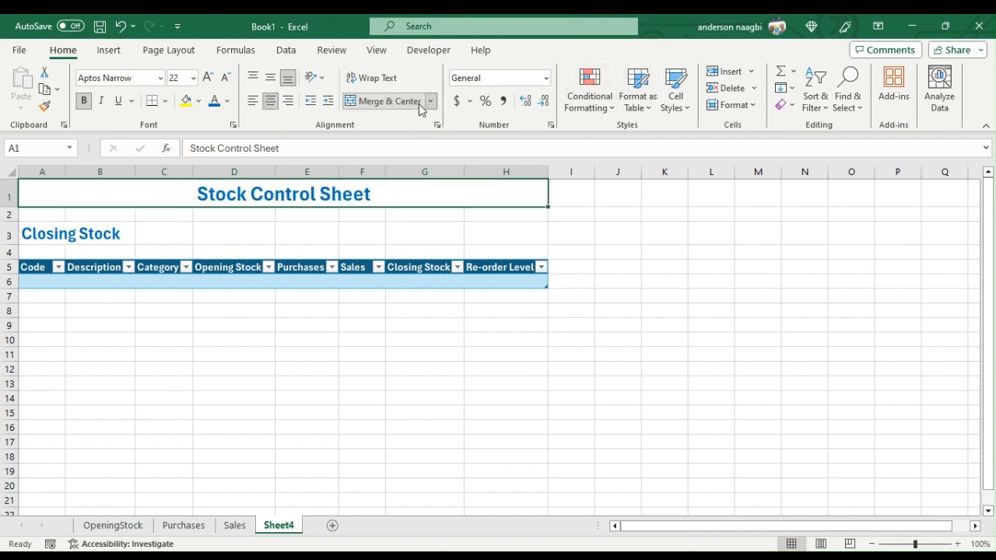
- Apply the Heading 1 cell style to the Stock Control Sheet title and Heading 2 to the Closing Stock heading
click(677, 100)
click(572, 263)
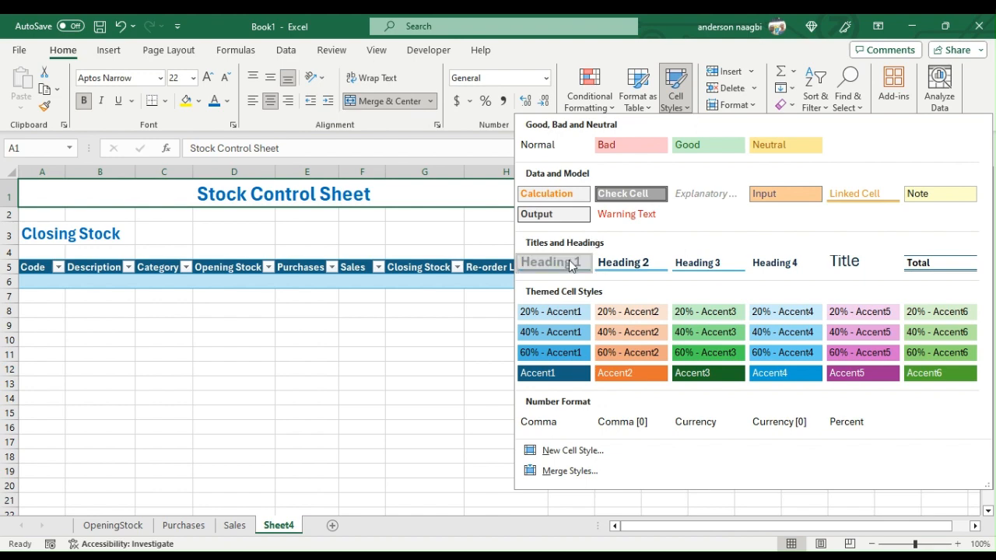
click(110, 229)
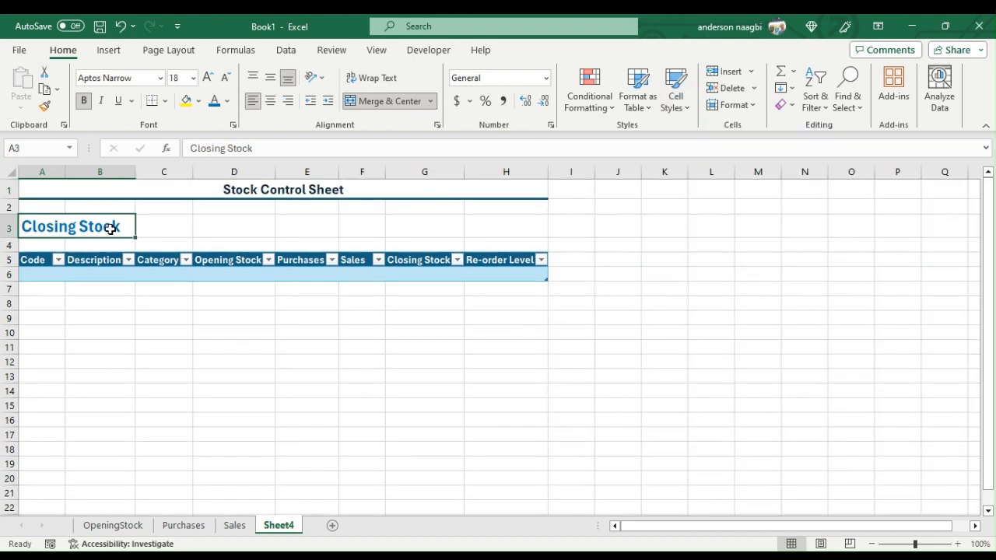
click(679, 111)
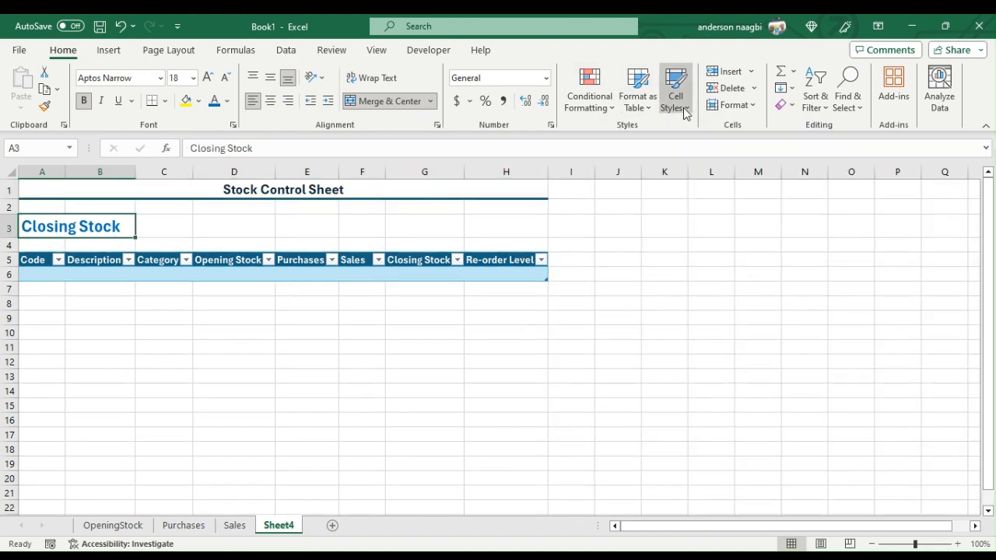
click(638, 264)
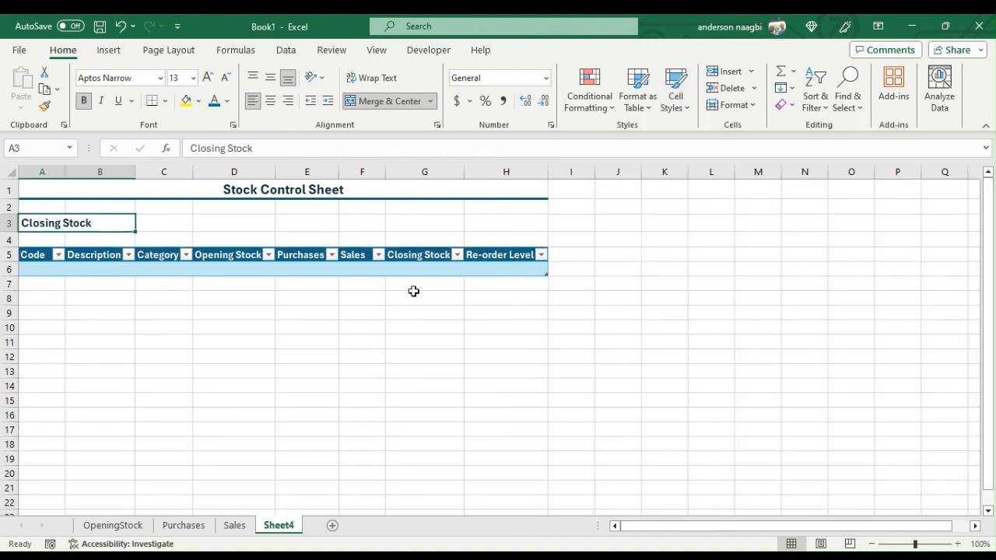
- Enlarge the Stock Control Sheet title to font size 22 and the Closing Stock heading to size 18
click(259, 191)
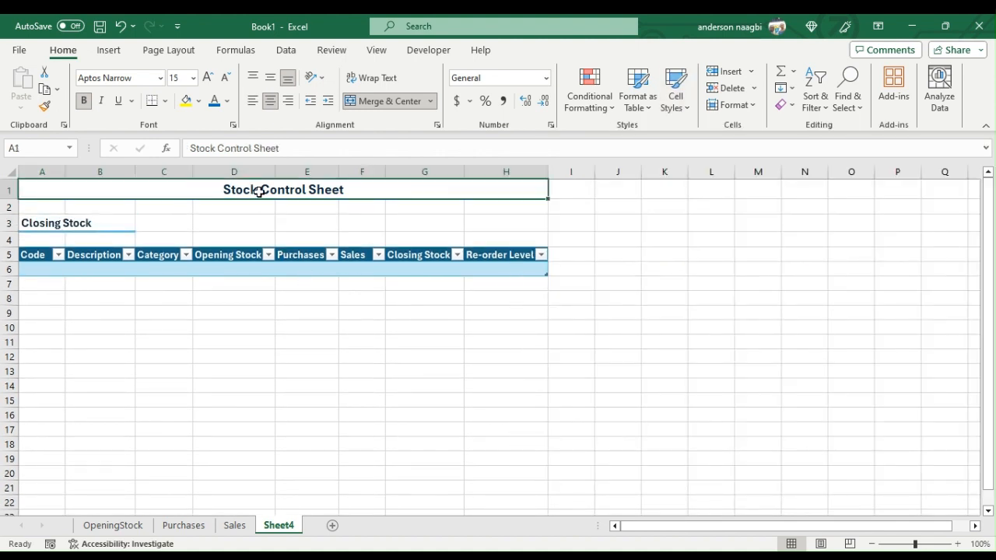
click(208, 78)
click(208, 77)
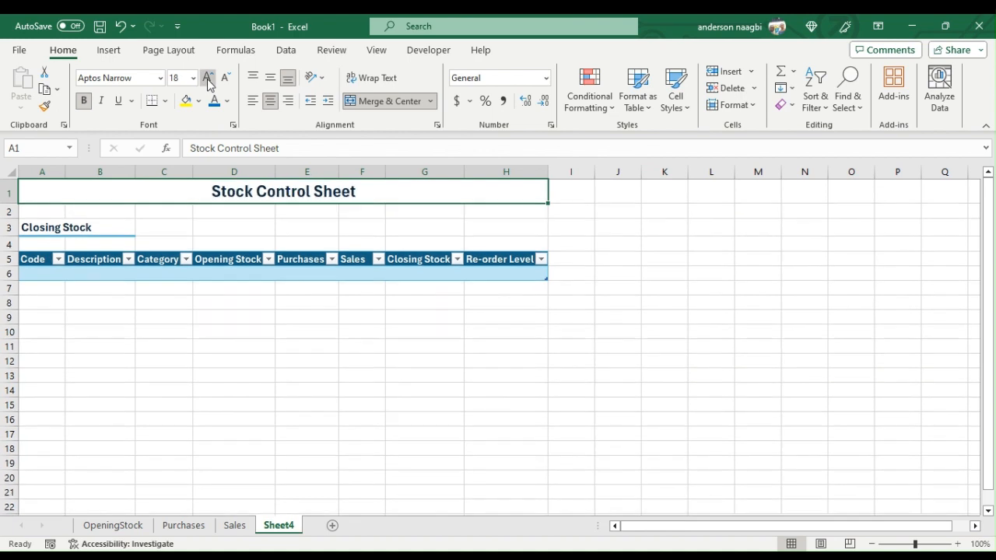
click(208, 78)
click(208, 80)
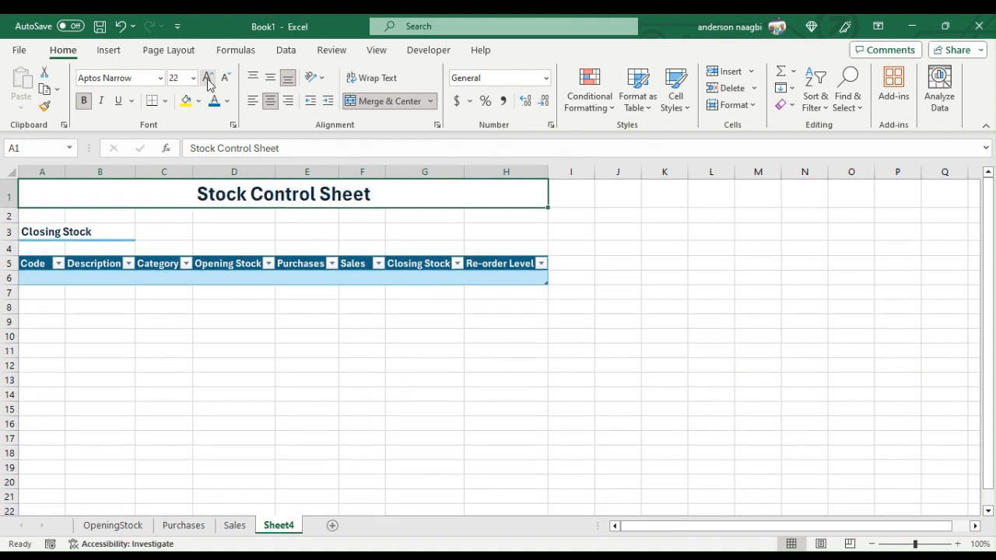
click(60, 228)
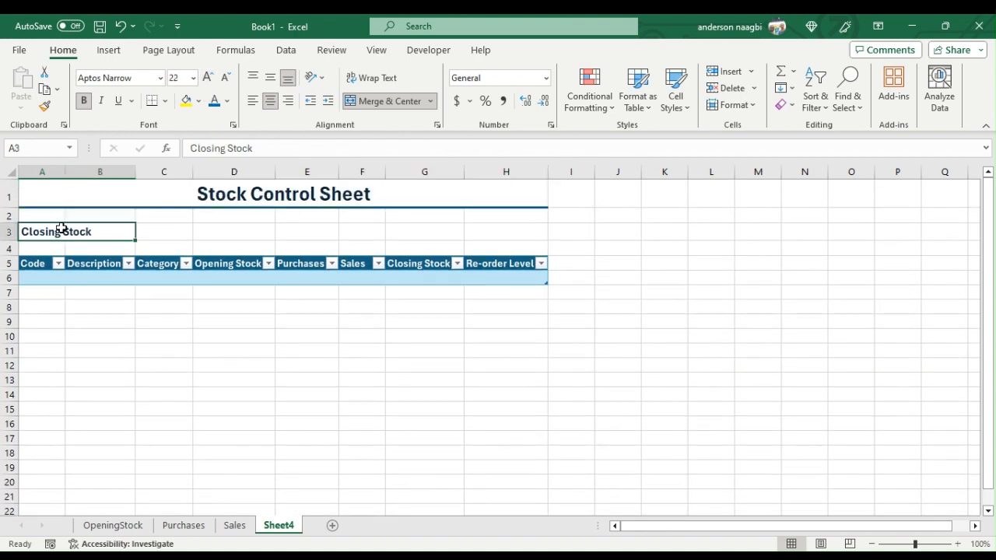
click(207, 79)
click(208, 79)
click(207, 79)
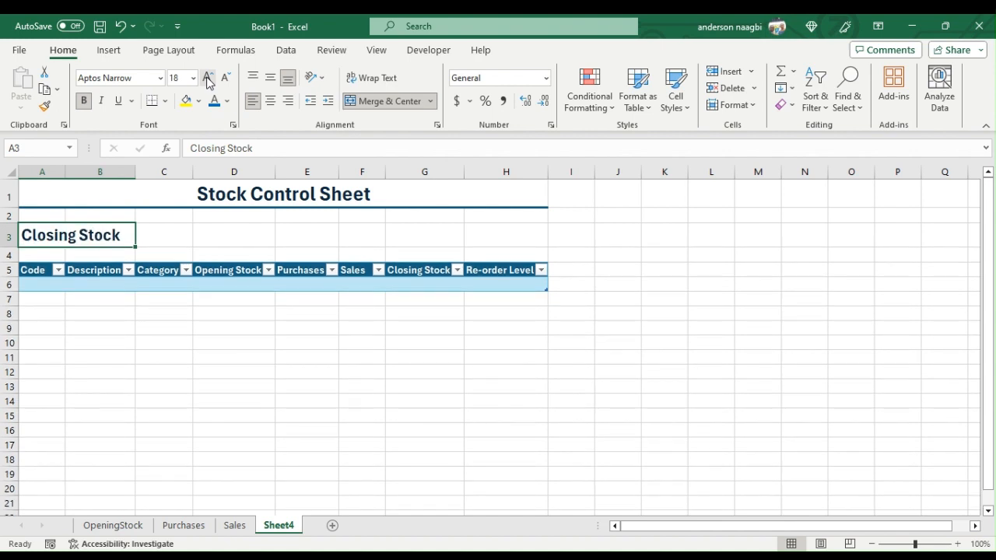
- Colour the text of the title and the Closing Stock heading in A1:H3 blue
click(233, 204)
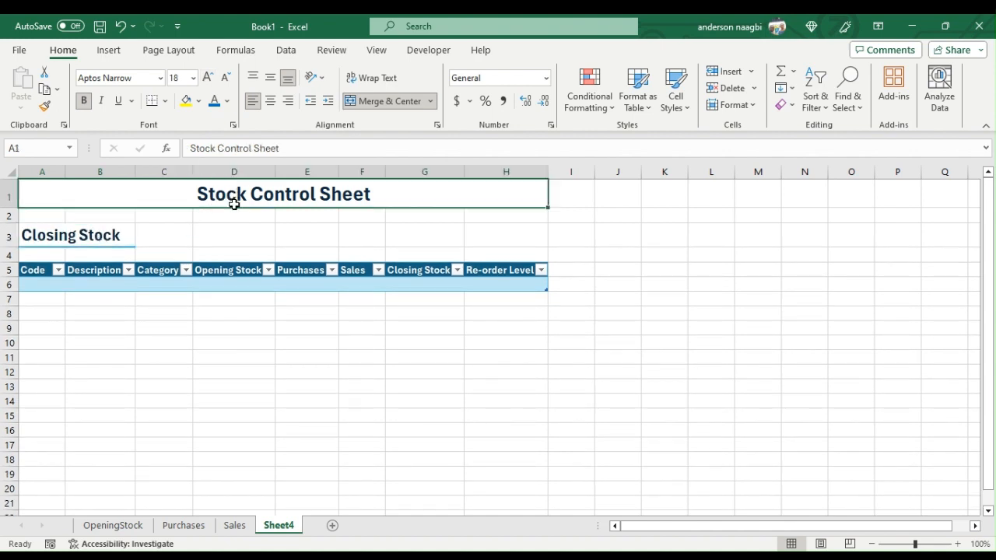
drag(233, 204, 236, 231)
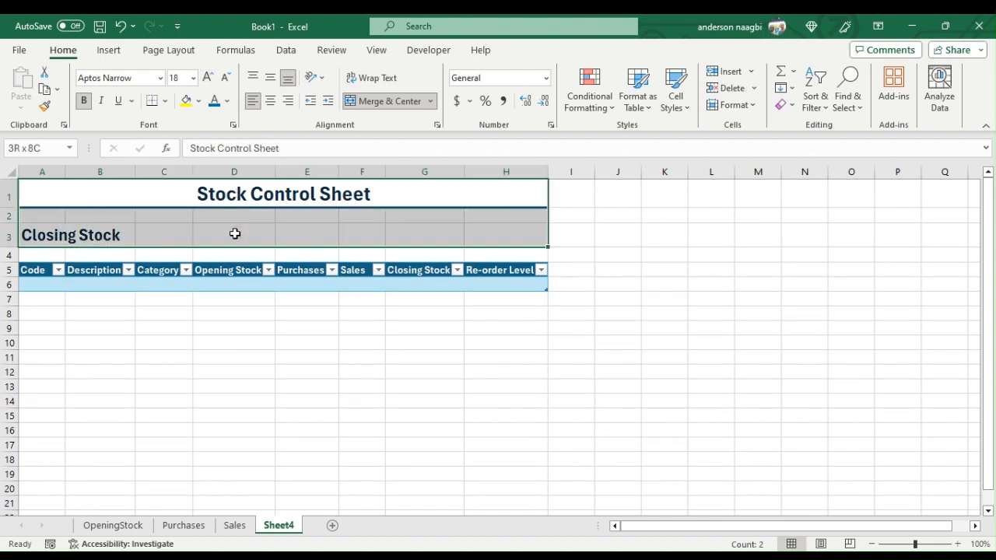
click(214, 102)
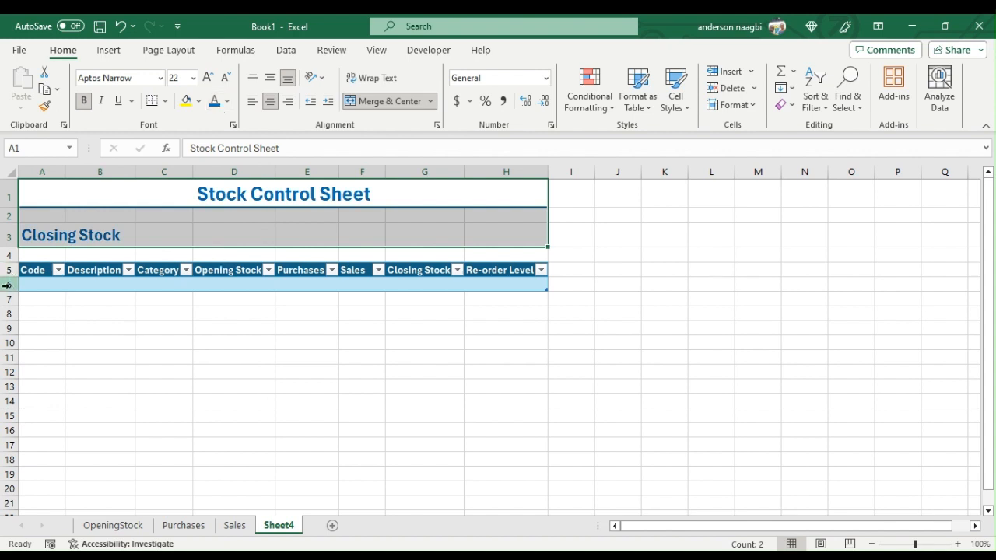
- Copy the item codes in A6:A14 of the OpeningStock sheet into the Closing Stock table's Code column on Sheet4, starting at A6
click(45, 286)
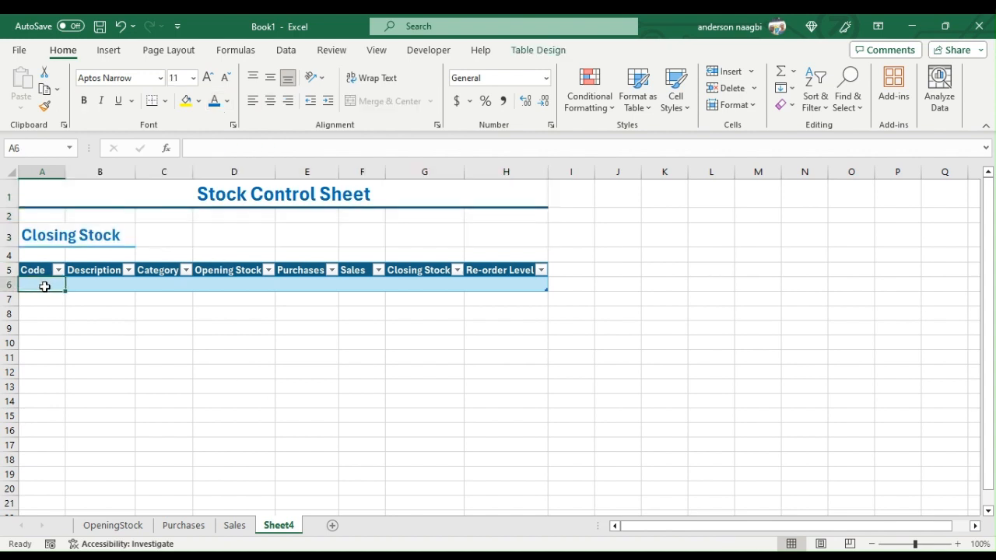
click(115, 525)
drag(67, 285, 69, 432)
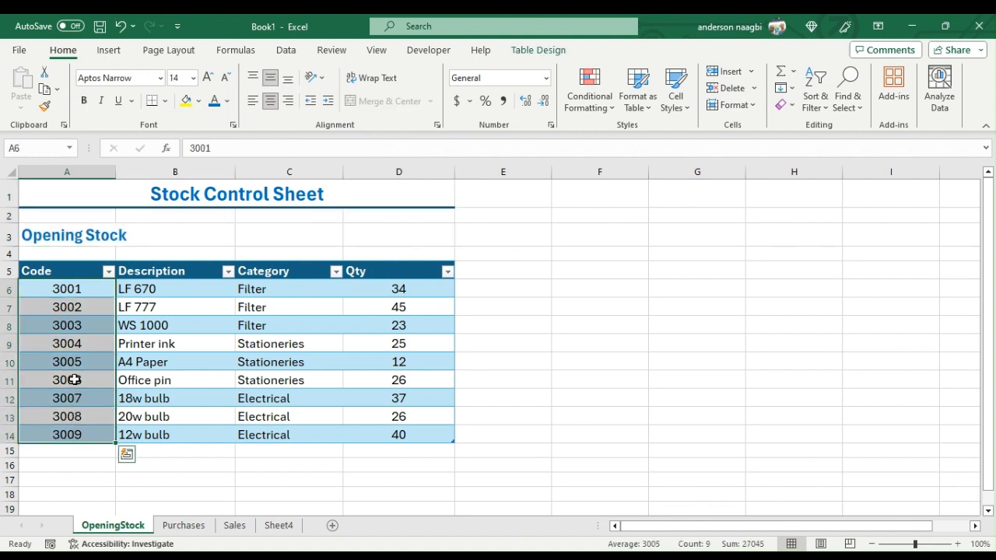
right_click(73, 380)
click(118, 69)
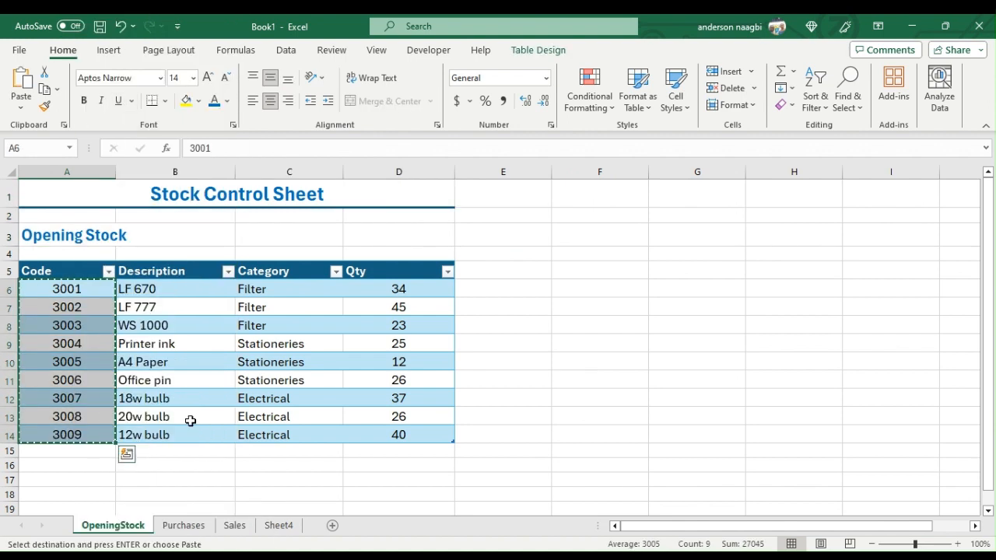
click(277, 527)
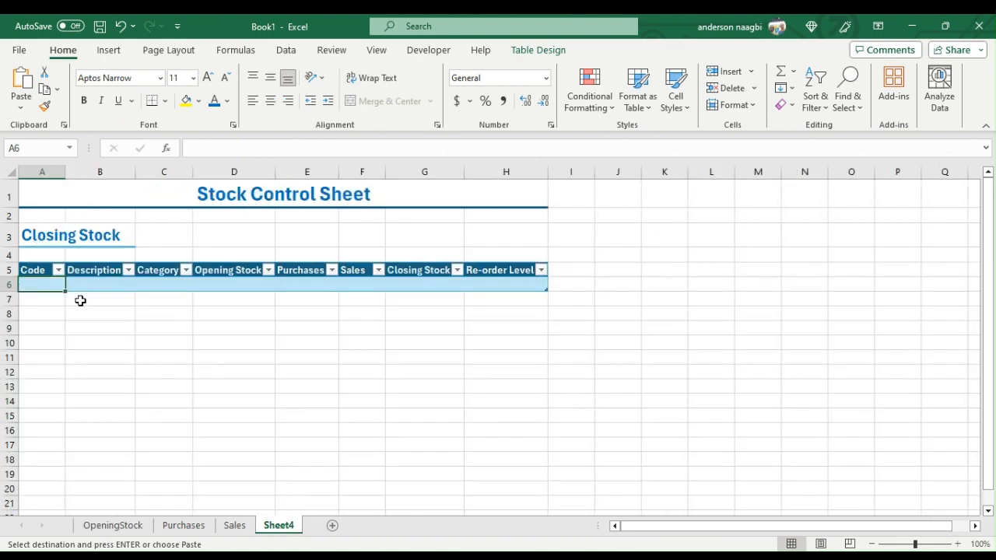
right_click(40, 285)
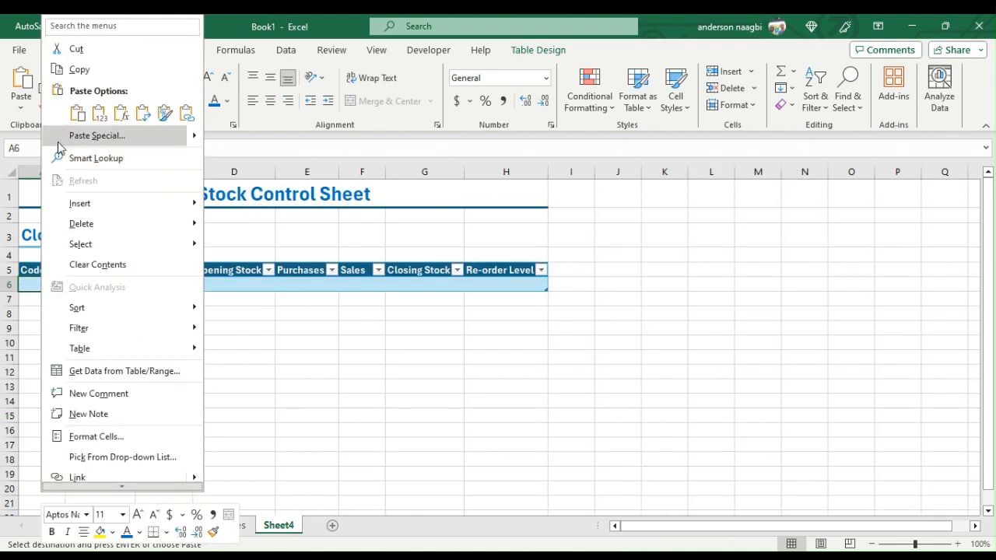
click(67, 115)
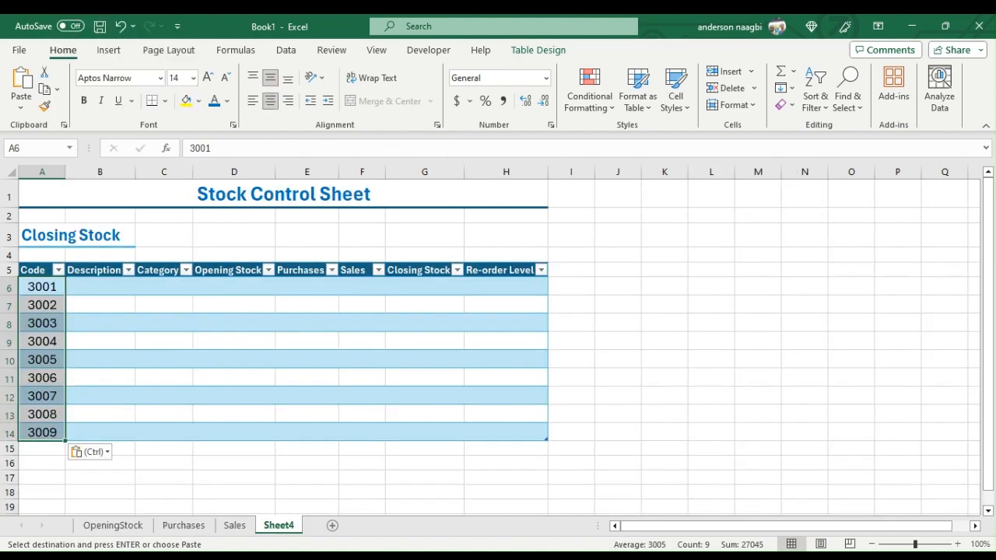
- Copy the item codes in B6:B11 of the Purchases sheet into Sheet4, starting at A15 below the existing codes
click(184, 525)
drag(151, 285, 154, 361)
right_click(161, 338)
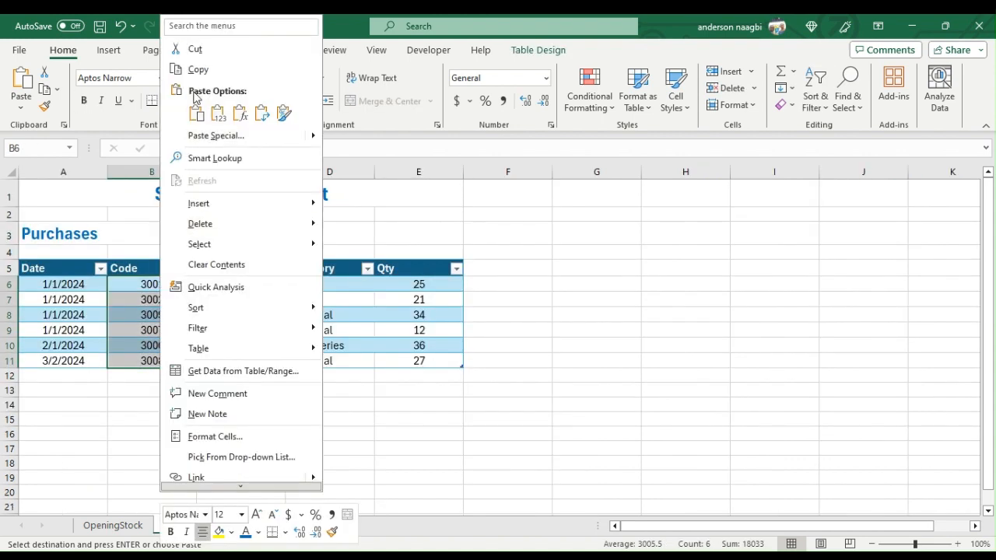
click(198, 70)
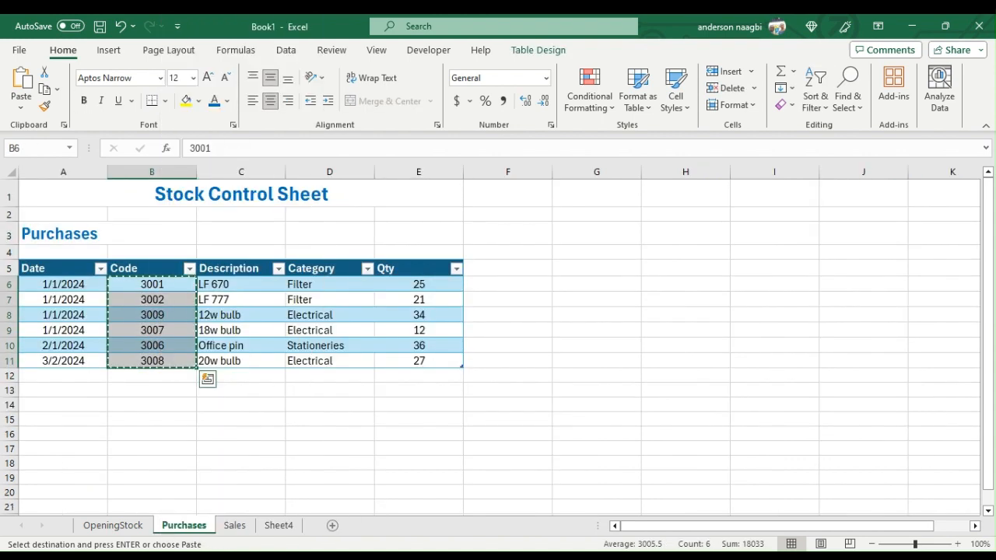
click(280, 526)
click(45, 452)
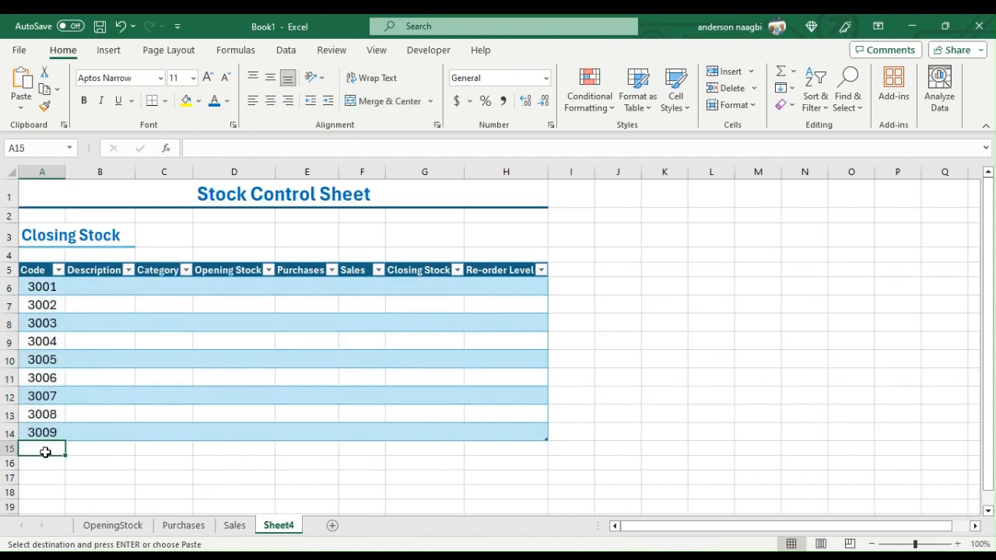
right_click(45, 452)
click(82, 191)
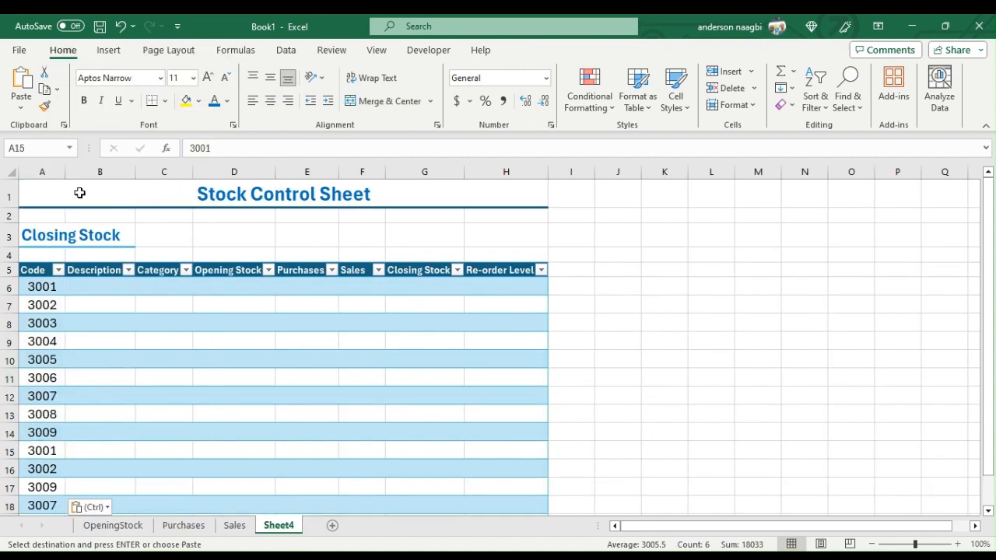
- Copy the item codes in B6:B10 of the Sales sheet into Sheet4, starting at A21 below the purchase codes
scroll(171, 407, down, 1)
scroll(172, 407, down, 2)
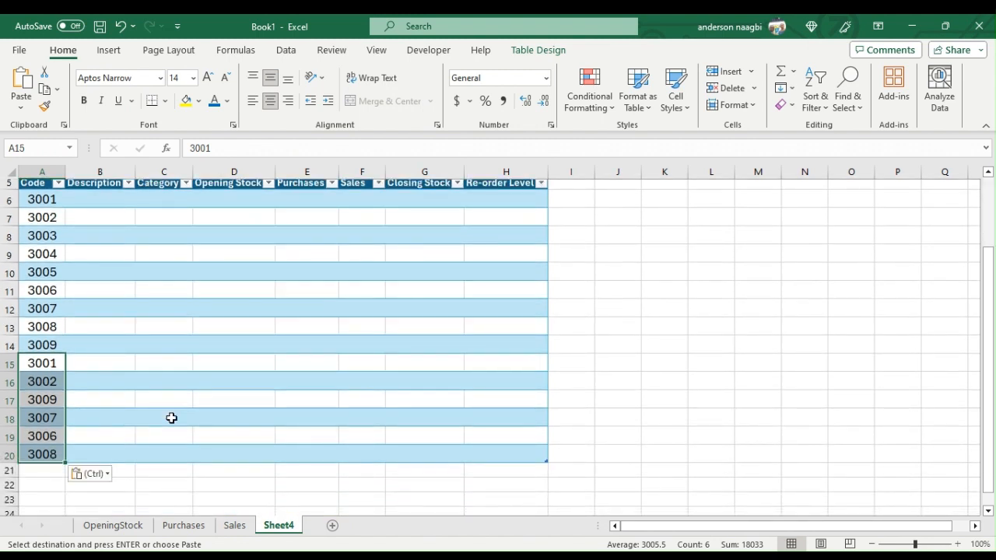
click(235, 525)
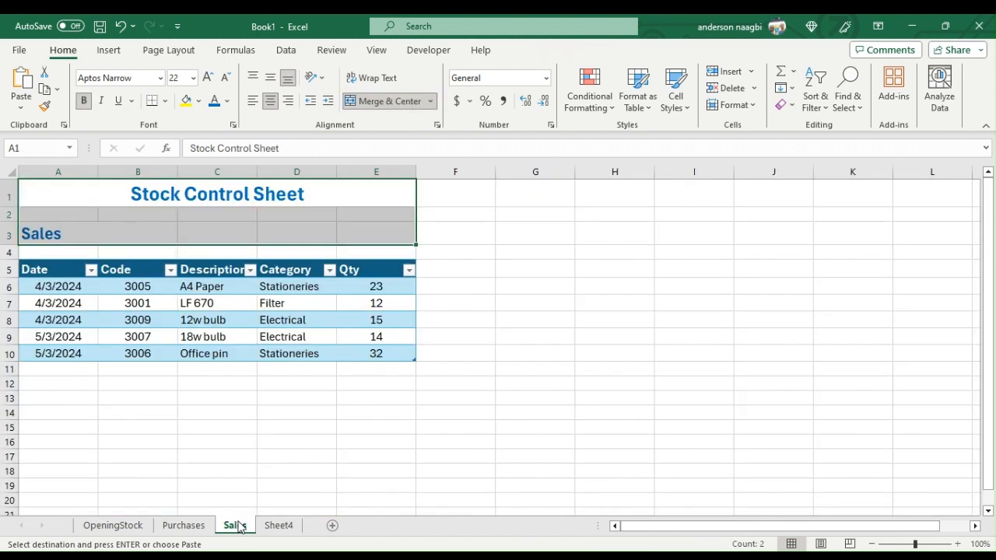
drag(138, 285, 134, 352)
right_click(144, 321)
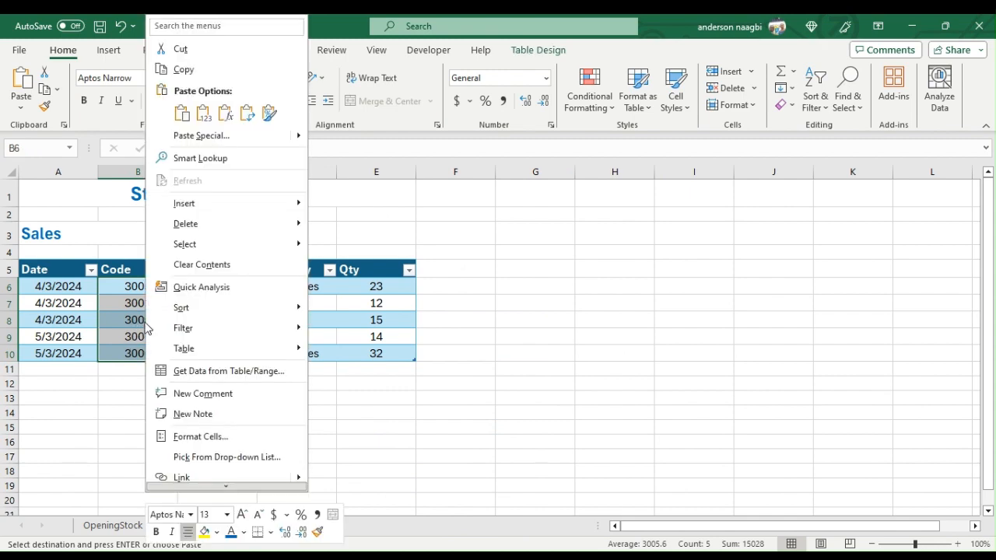
click(196, 69)
click(278, 526)
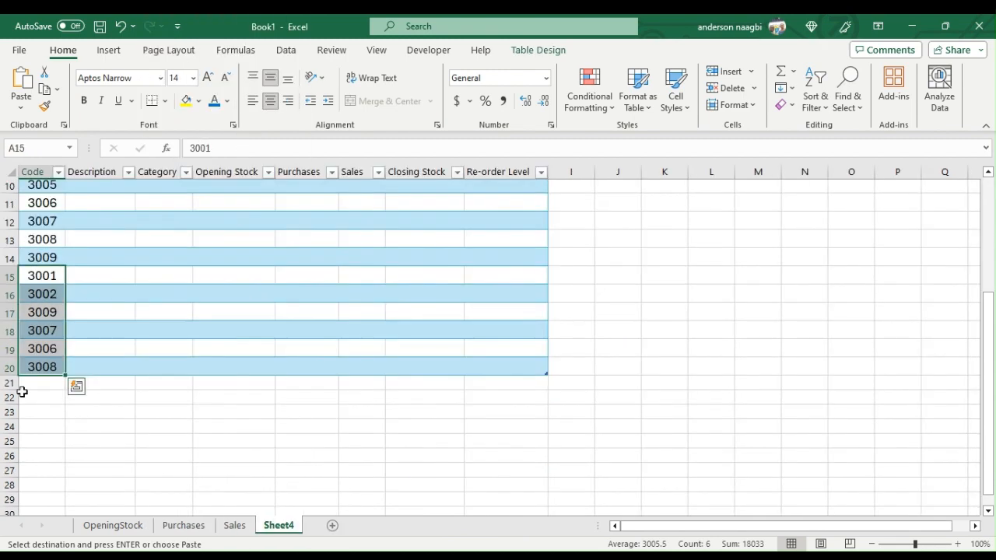
click(39, 382)
right_click(42, 380)
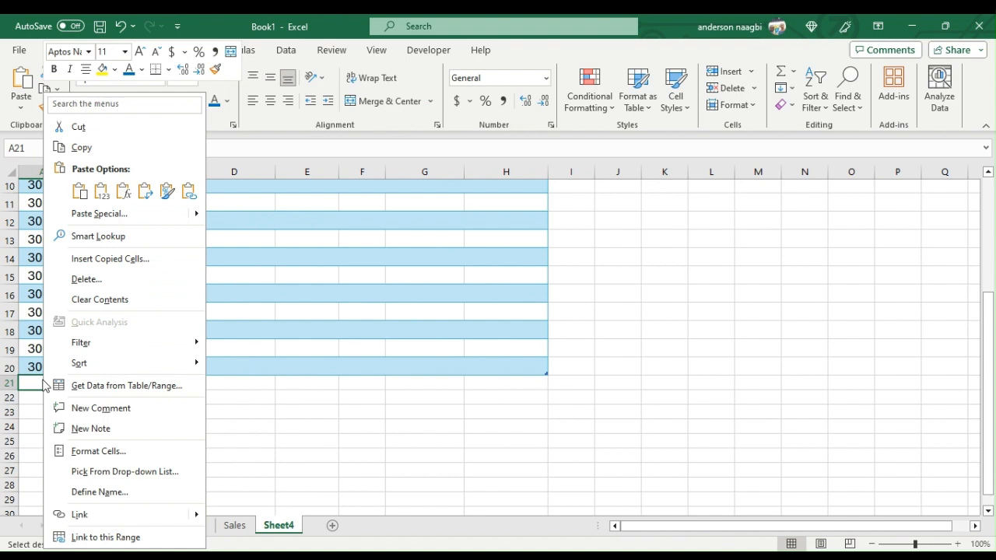
click(79, 191)
- Highlight duplicate values in the Code column A6:A25 with Light Red Fill with Dark Red Text
scroll(54, 218, up, 3)
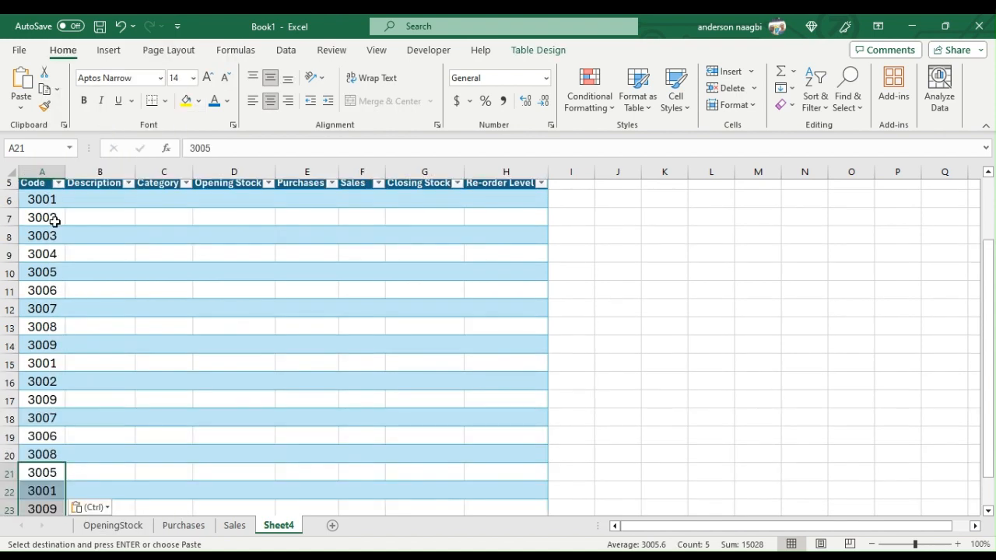
drag(52, 291, 31, 475)
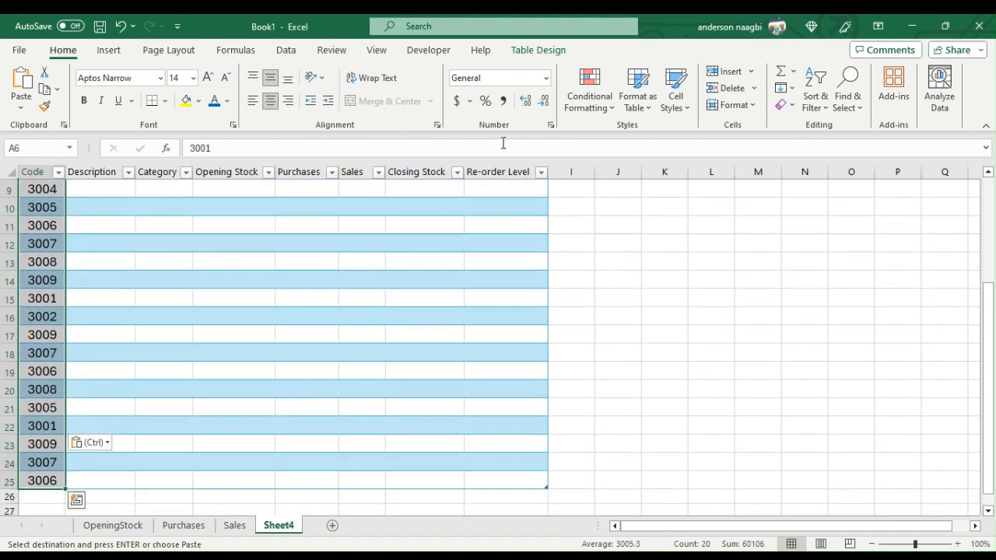
click(608, 114)
mouse_move(664, 139)
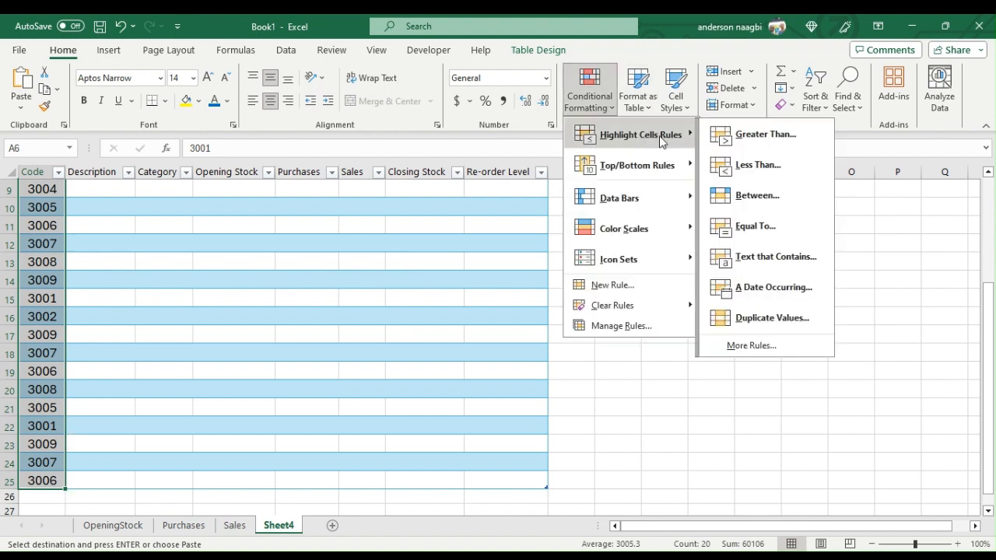
click(792, 317)
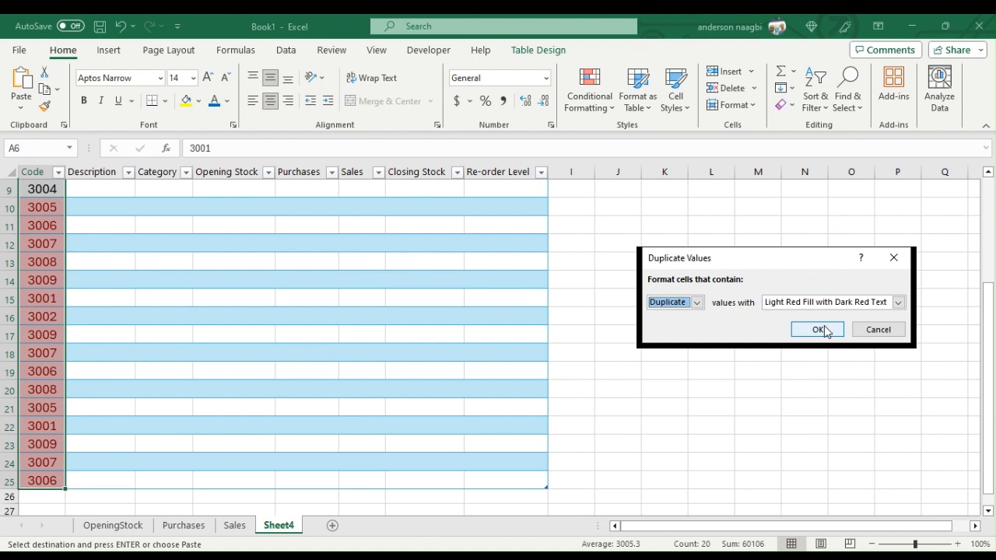
click(824, 327)
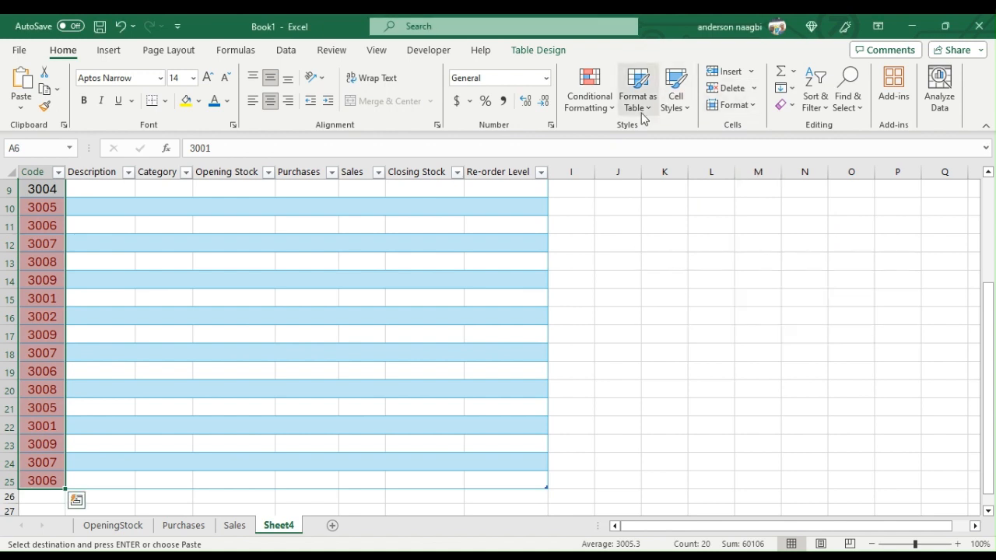
- Remove duplicate rows from the Closing Stock table, comparing only the Code column
click(287, 50)
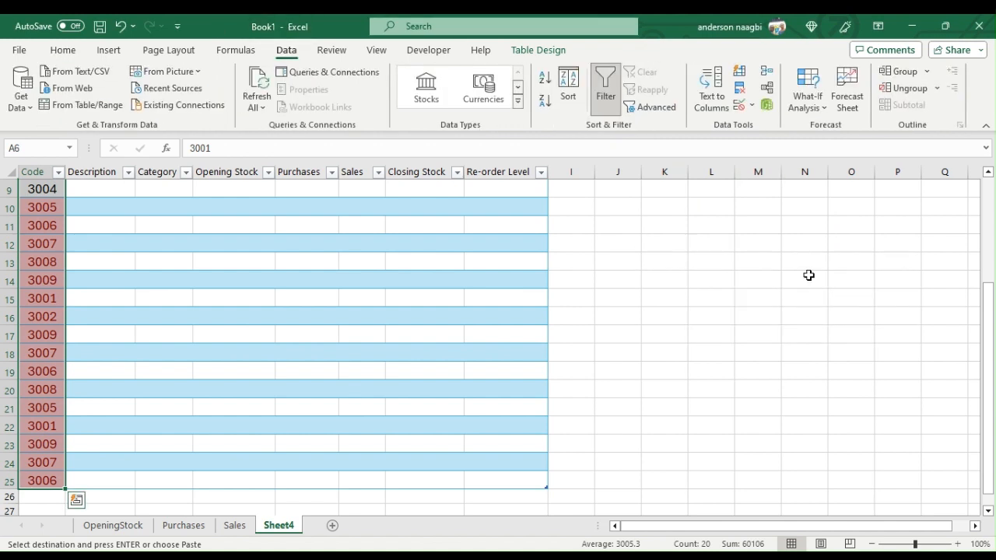
click(739, 88)
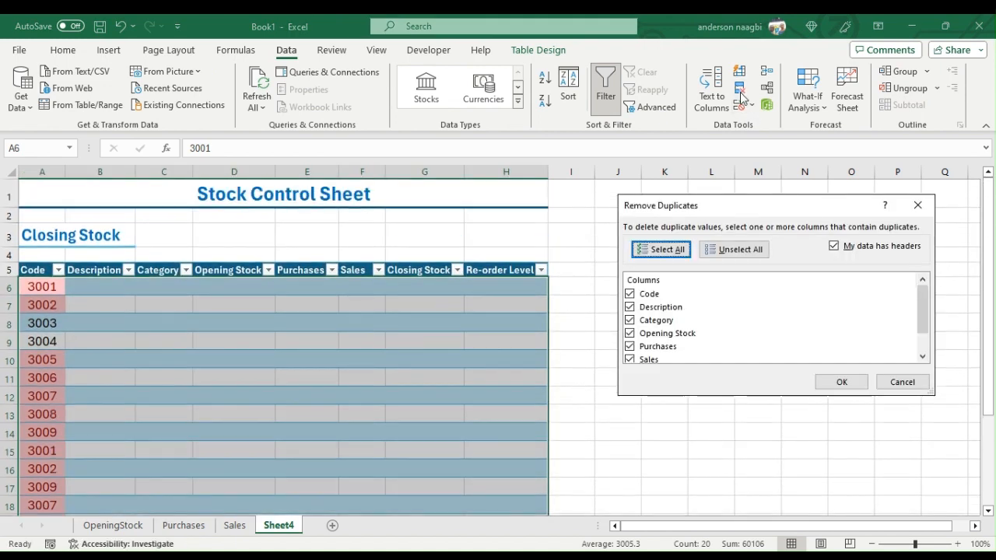
click(734, 249)
click(635, 296)
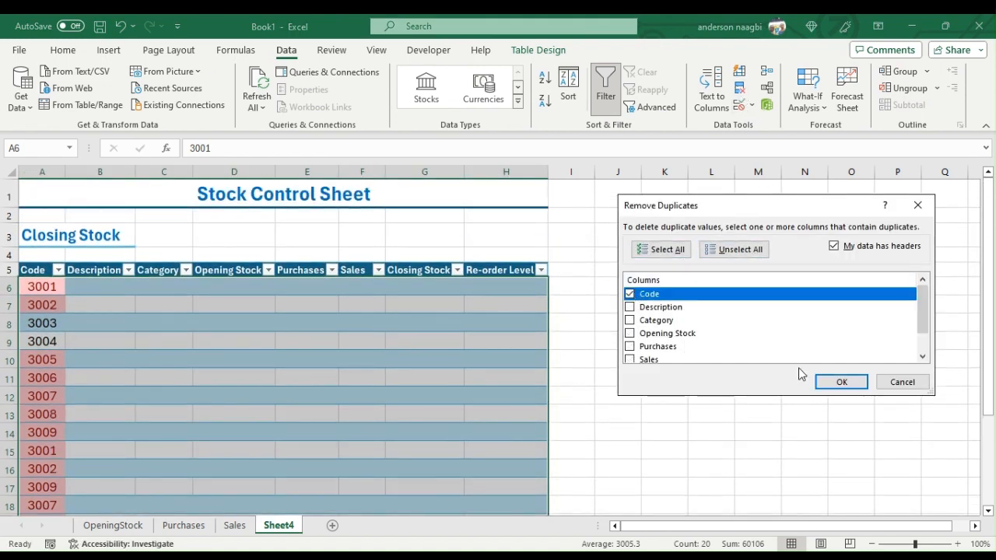
click(841, 382)
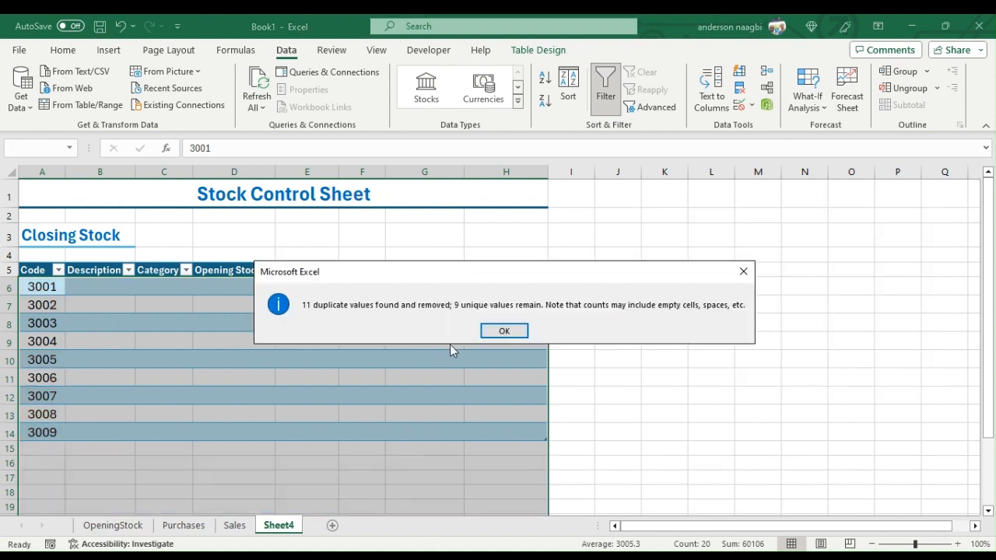
click(504, 331)
click(107, 285)
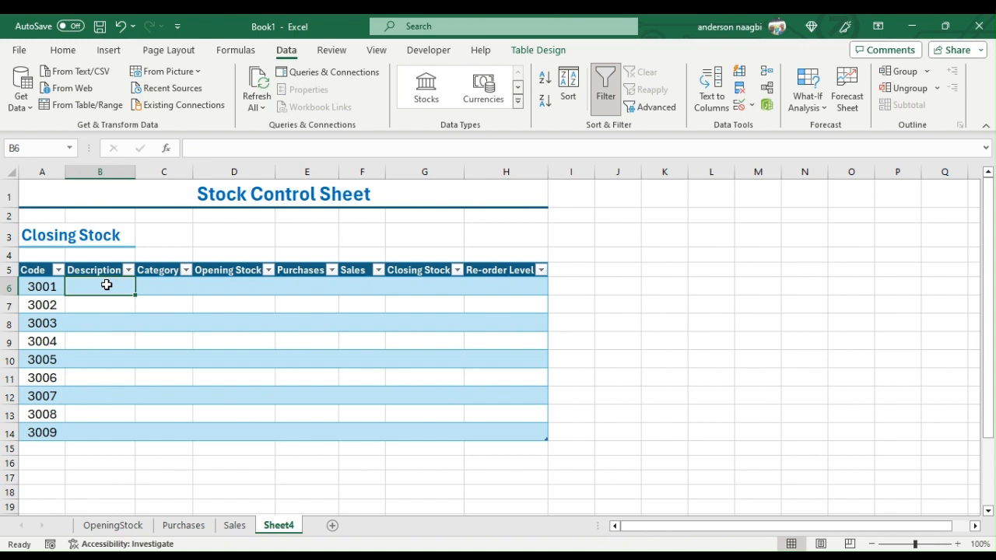
text(=iferror(vlookup()
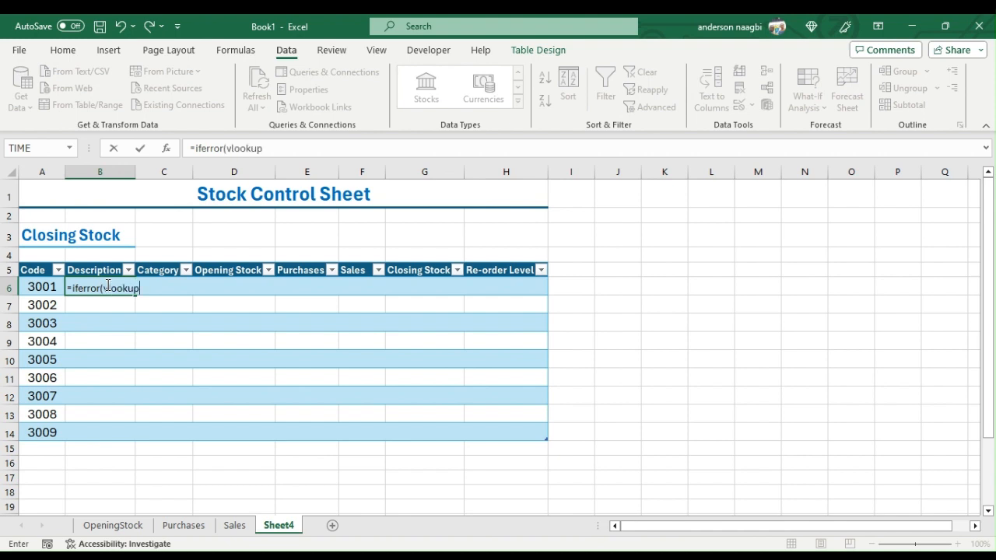
click(42, 287)
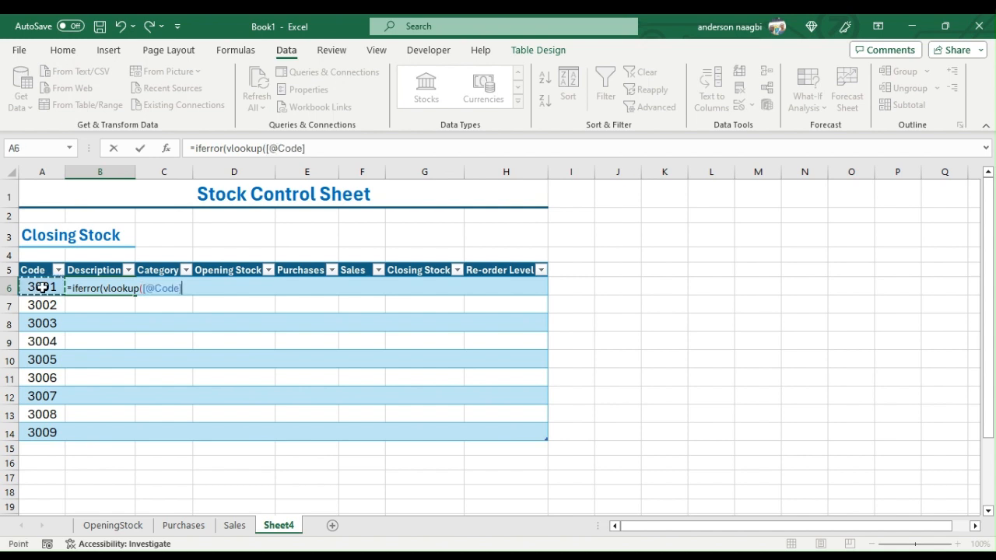
text(,)
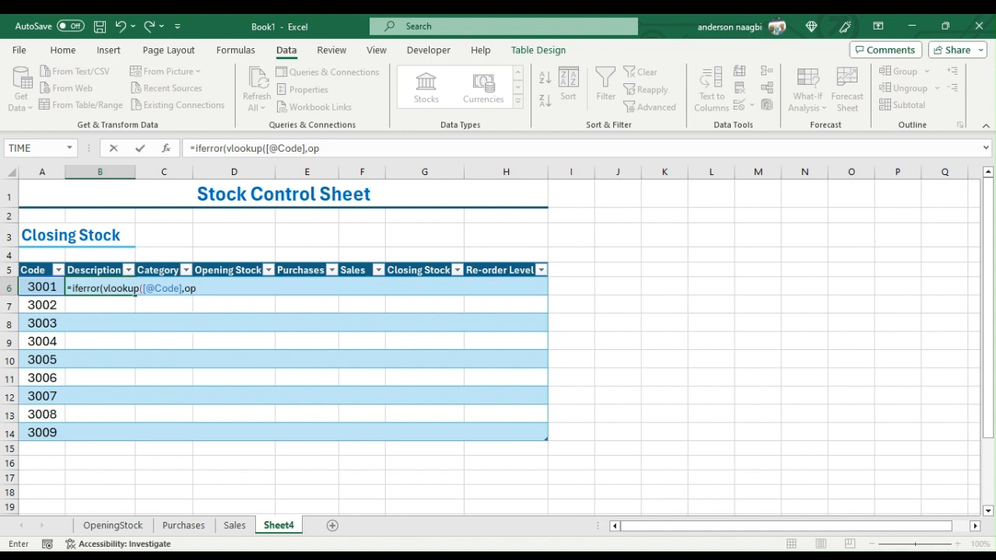
text(op)
key(Tab)
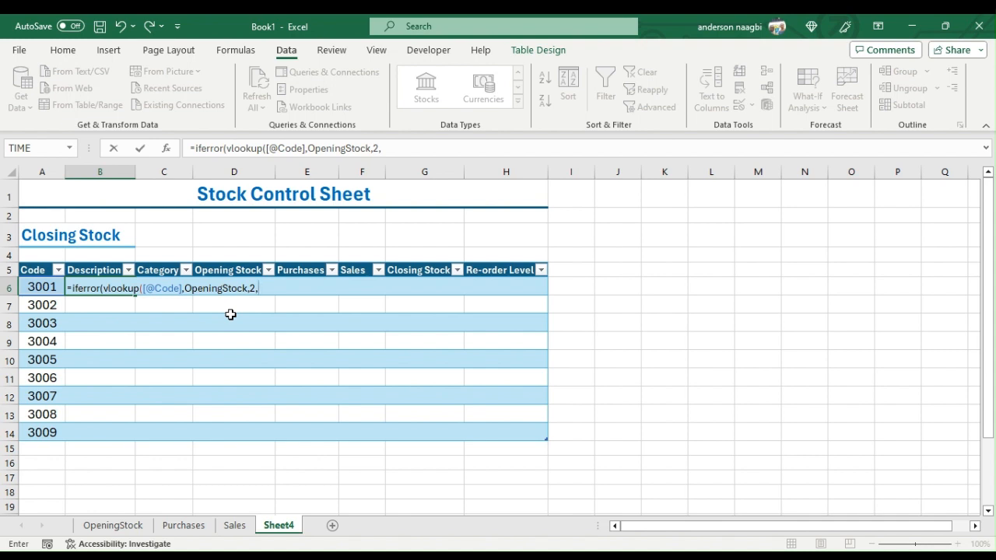
text(FALSE),")
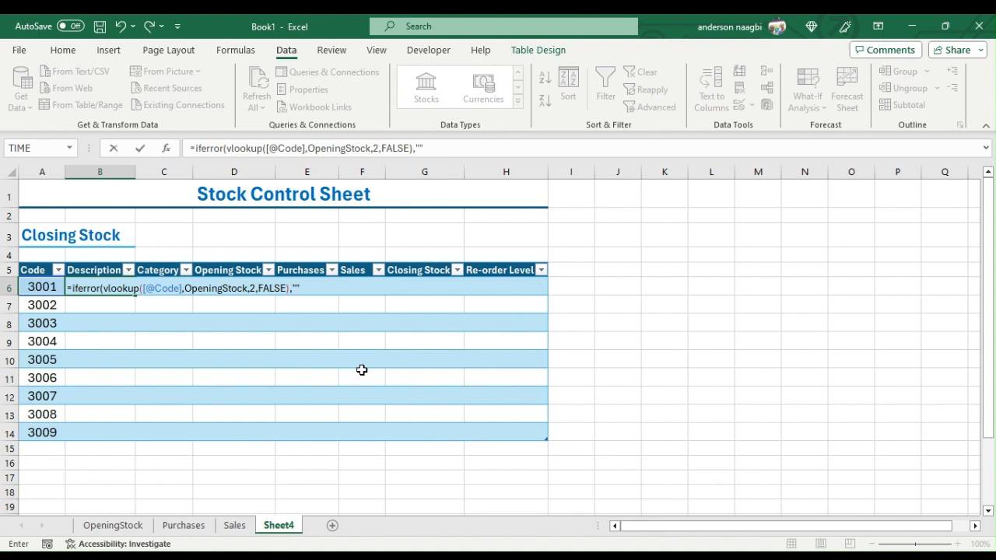
key(Return)
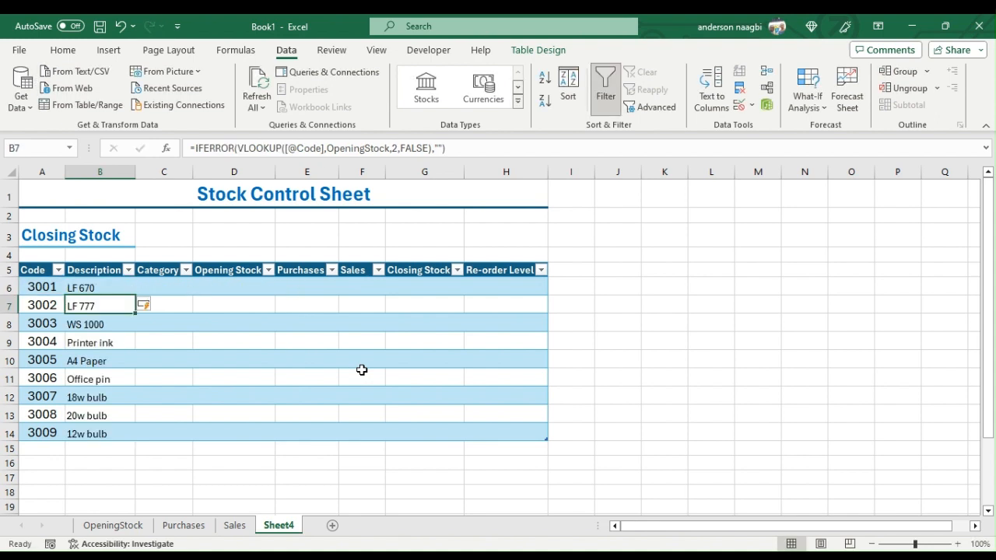
- Copy the Description formula from B6 into C6 of the Category column and change its column index to 3
click(158, 289)
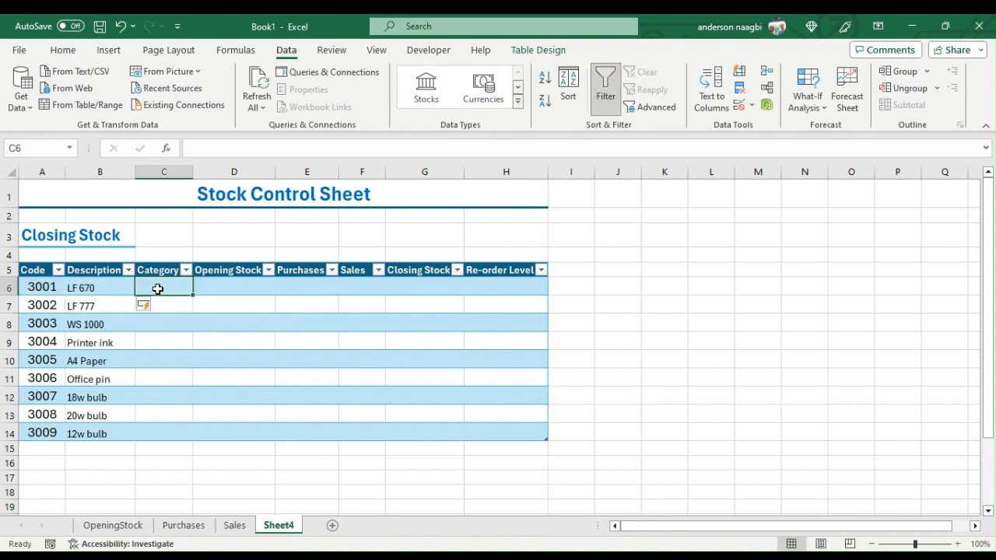
click(96, 287)
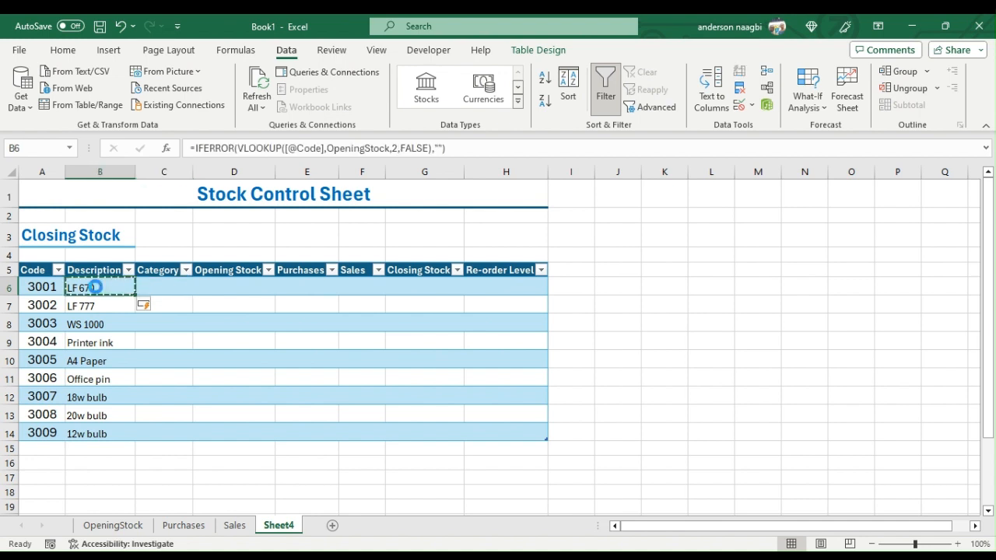
key(ctrl+c)
click(162, 282)
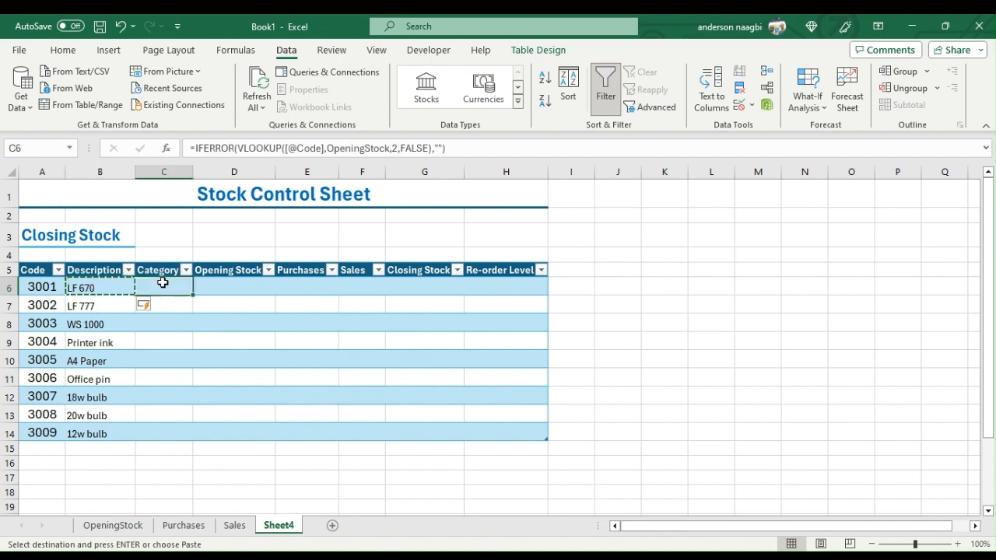
key(ctrl+v)
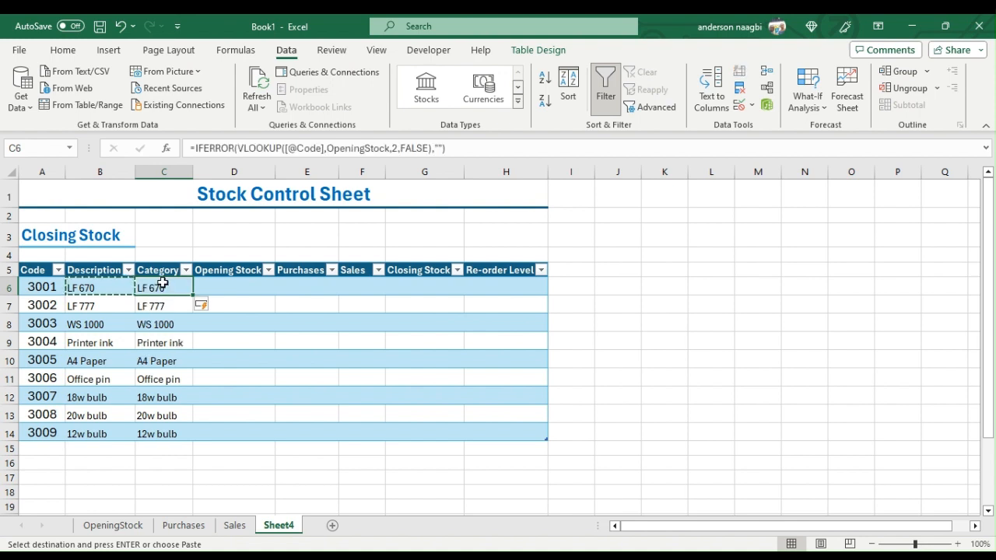
click(391, 148)
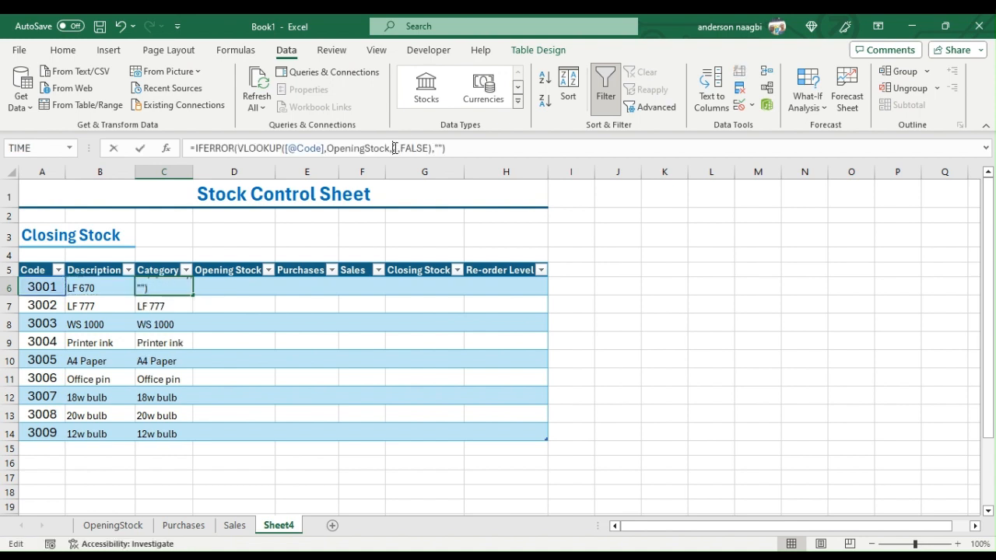
key(Delete)
text(3)
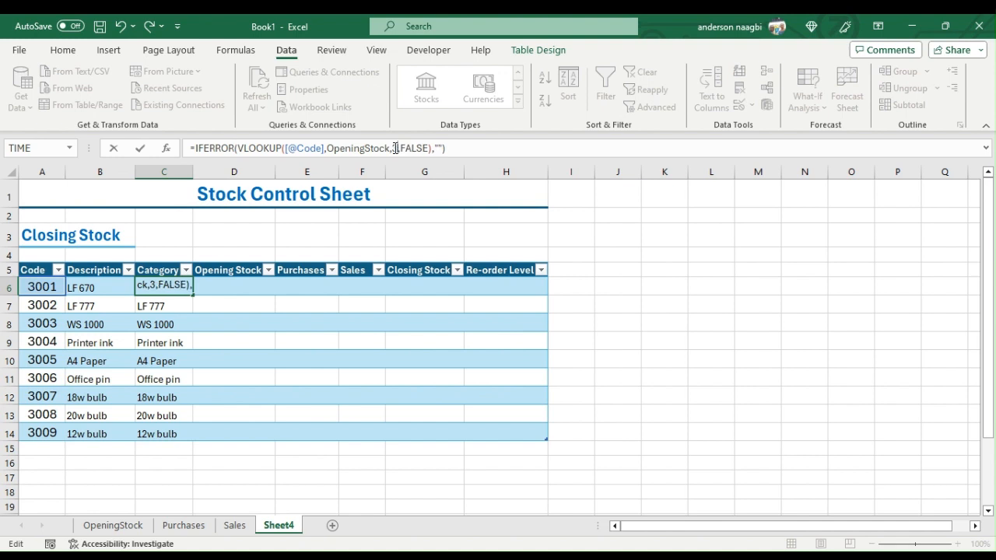
key(Return)
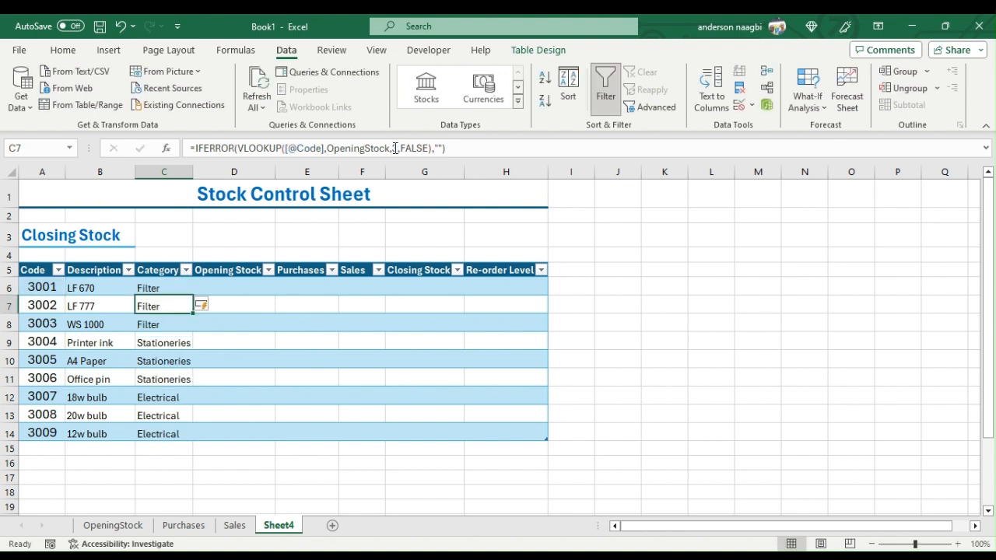
click(241, 287)
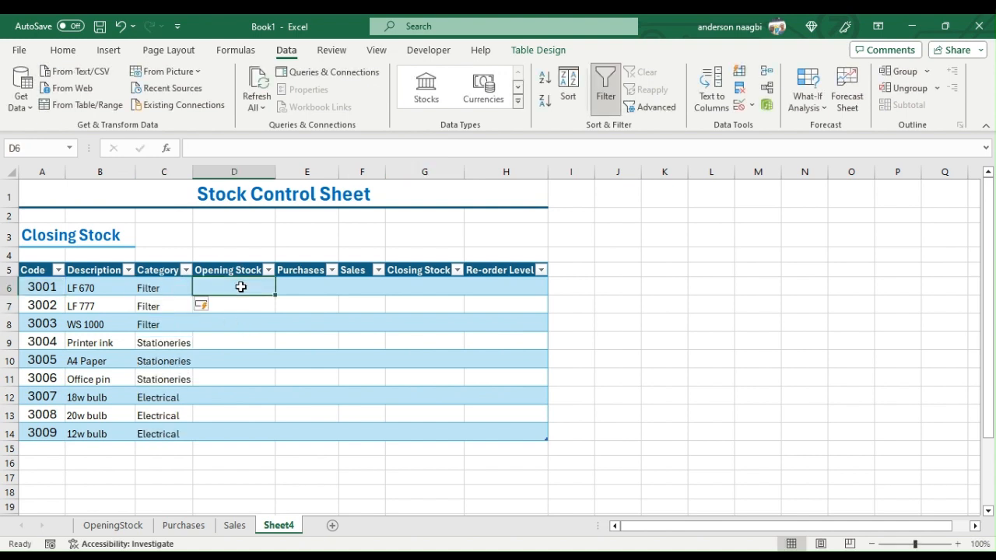
text(=sumif()
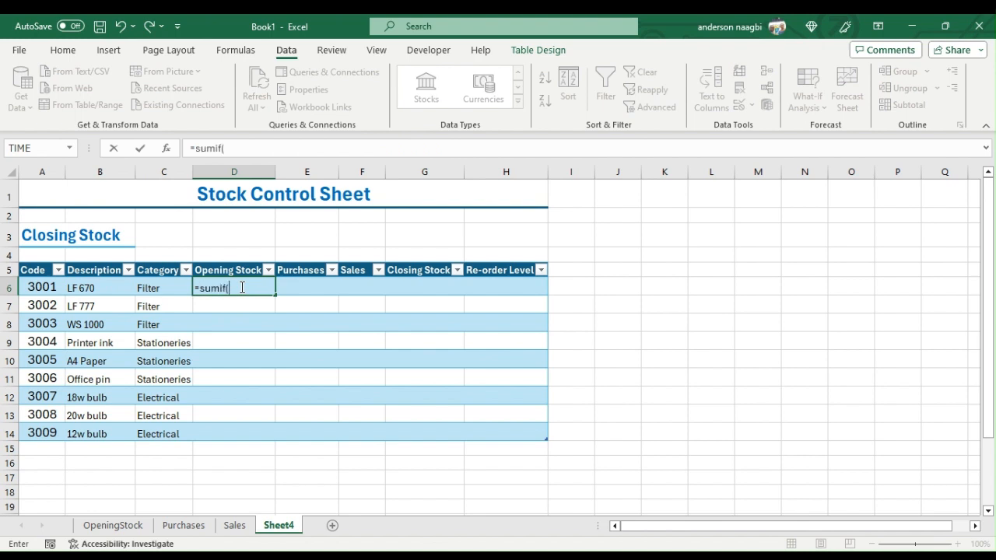
click(115, 528)
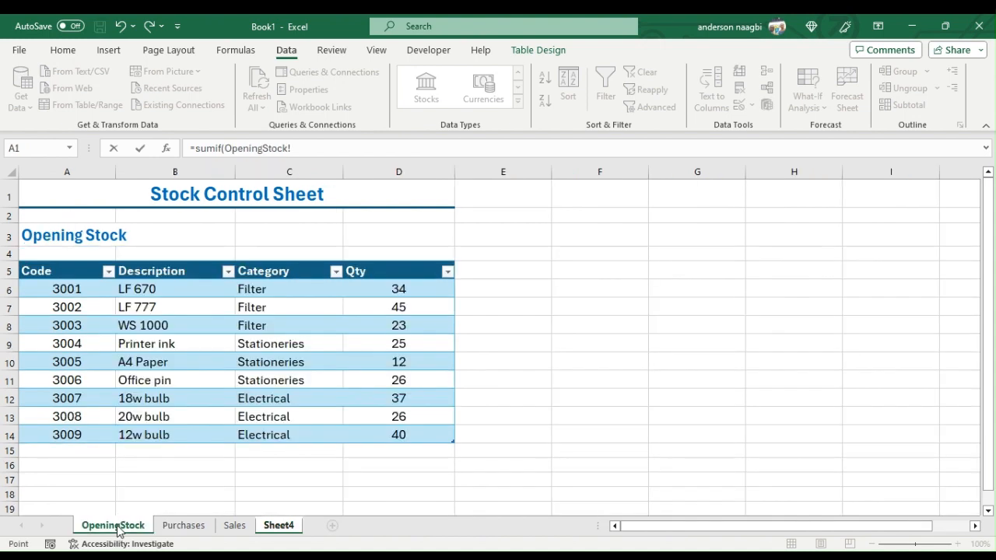
click(82, 289)
drag(82, 289, 80, 433)
text(,)
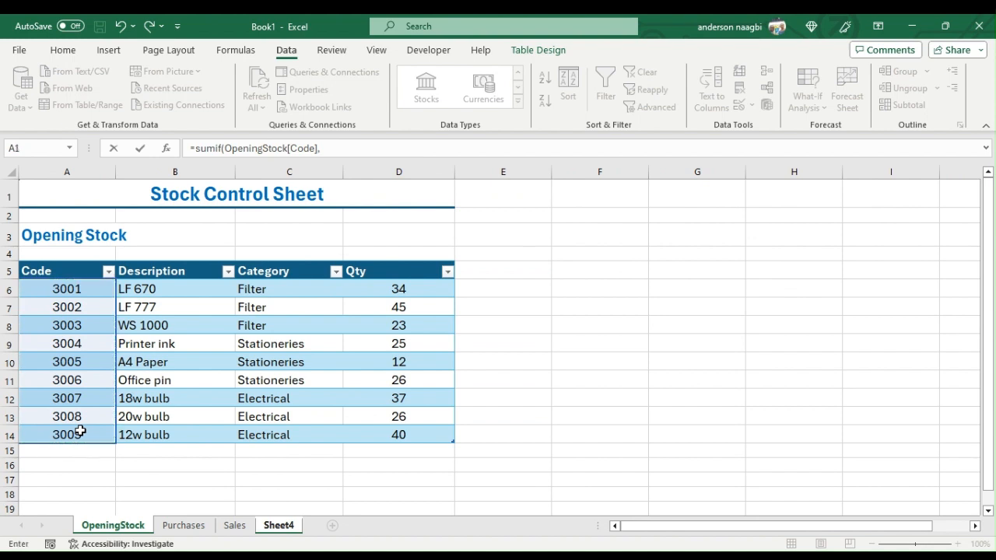
click(283, 526)
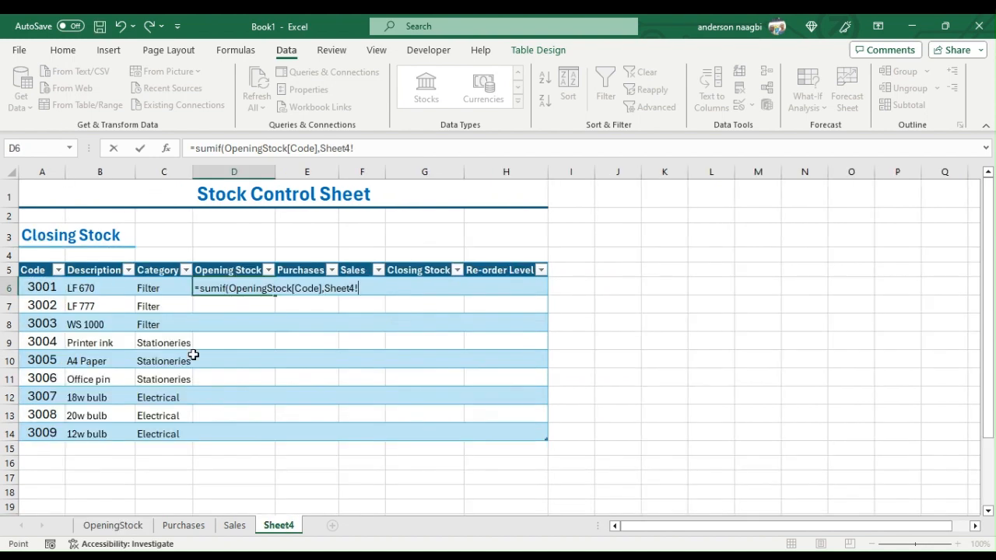
click(42, 287)
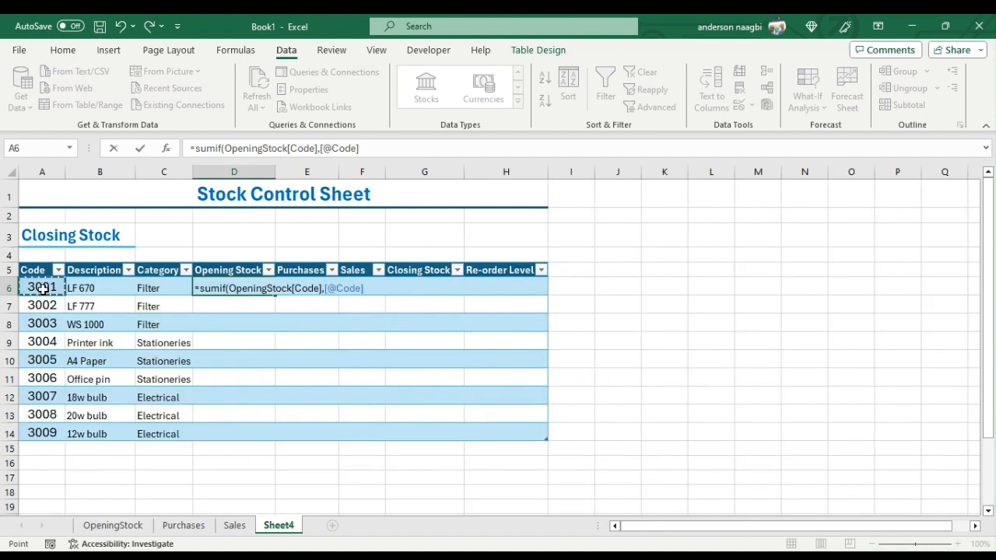
text(,)
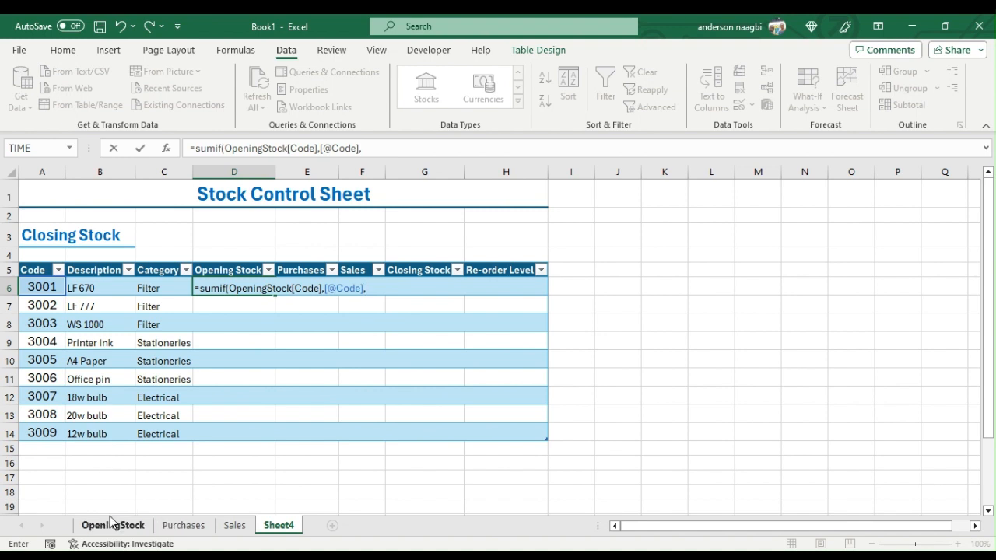
click(113, 526)
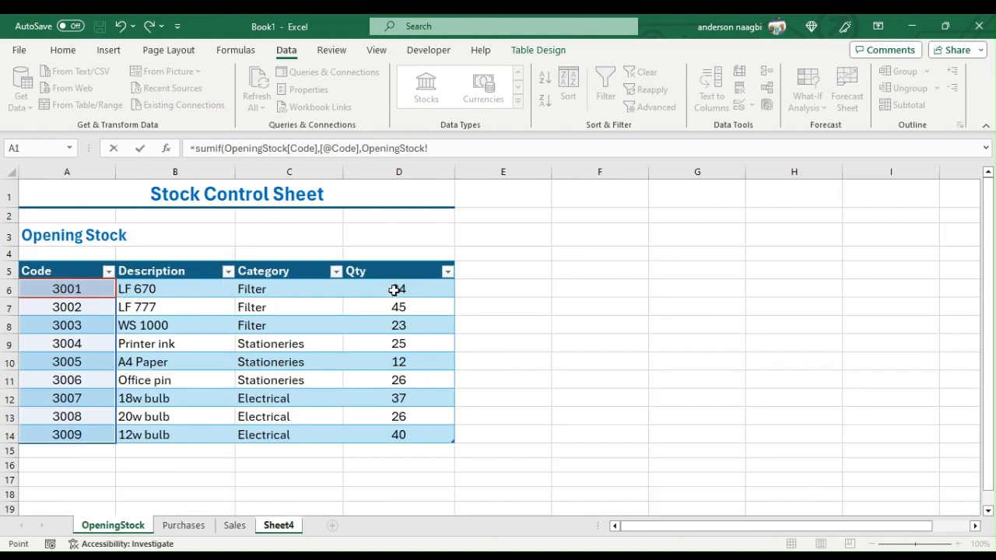
drag(393, 288, 399, 431)
text())
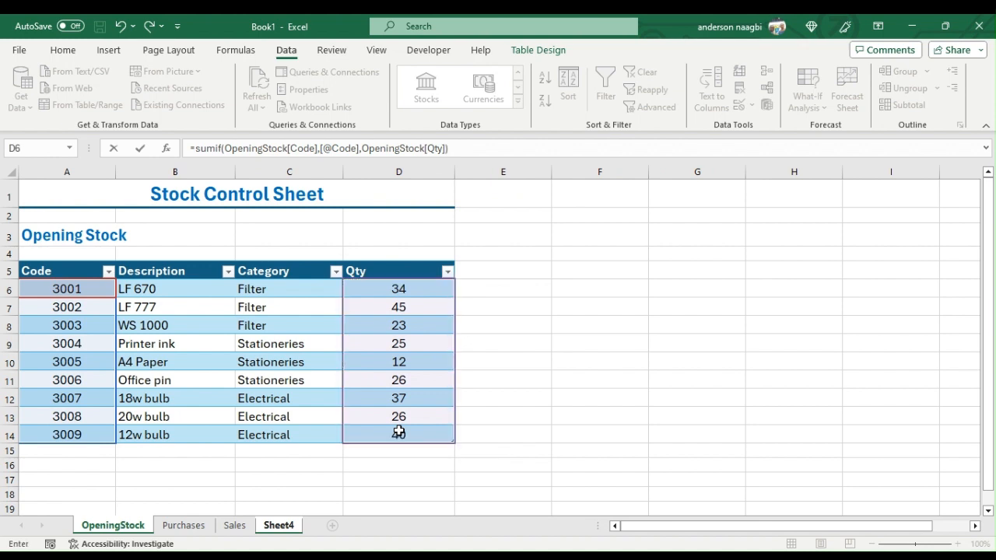
key(Return)
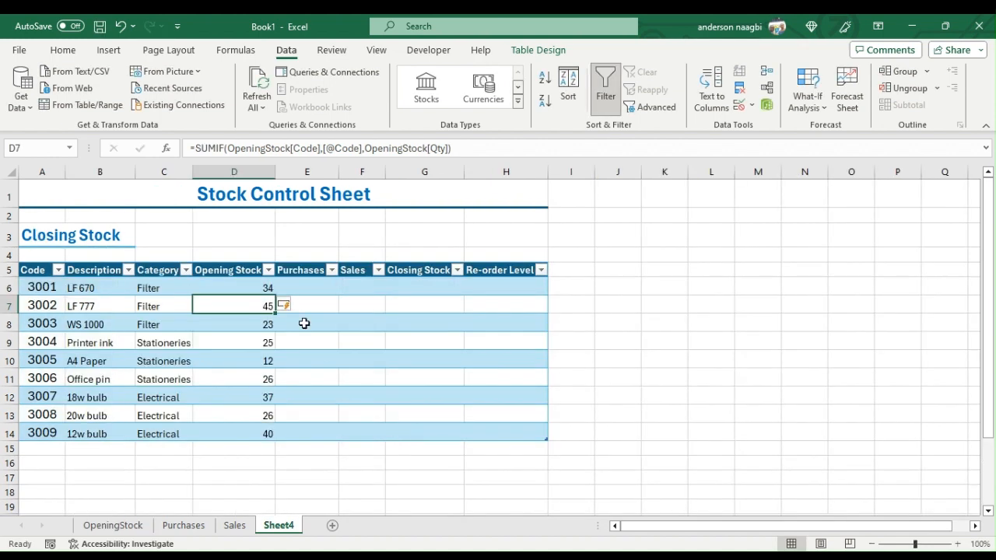
click(314, 287)
text(=sumif)
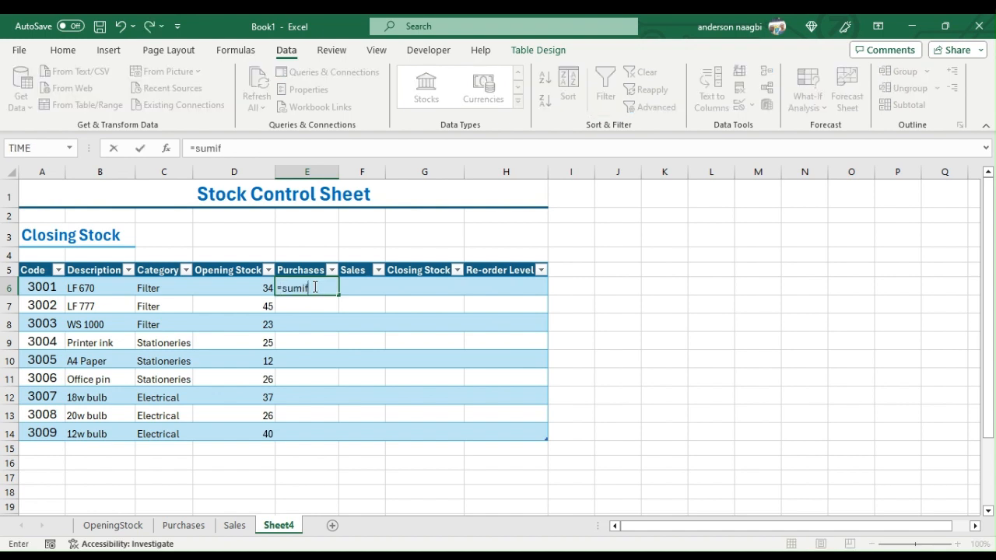
text(()
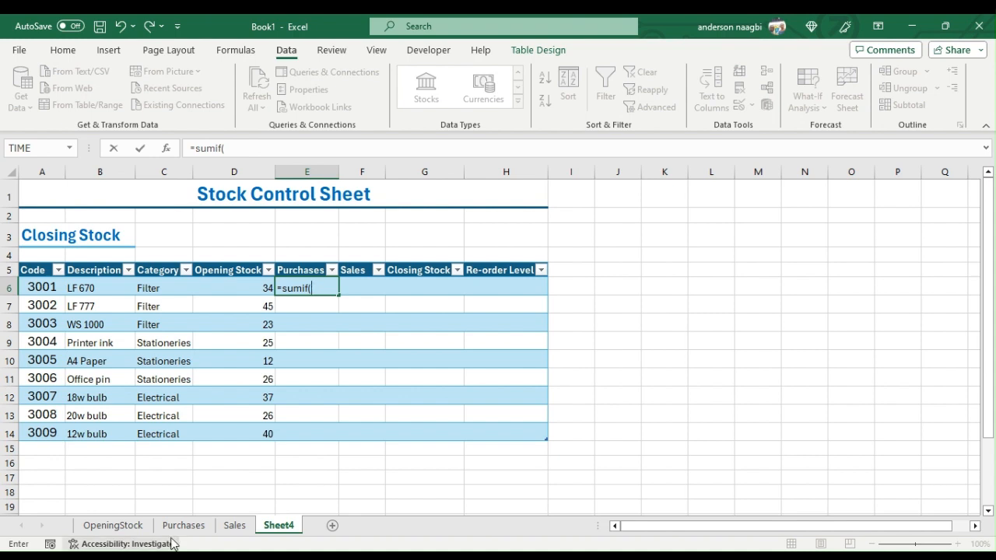
click(183, 525)
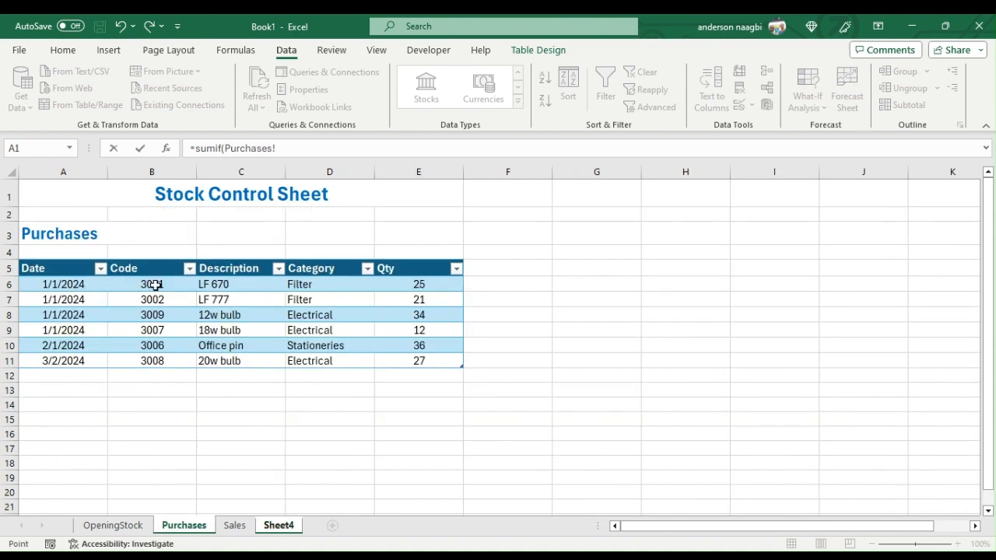
drag(152, 284, 155, 355)
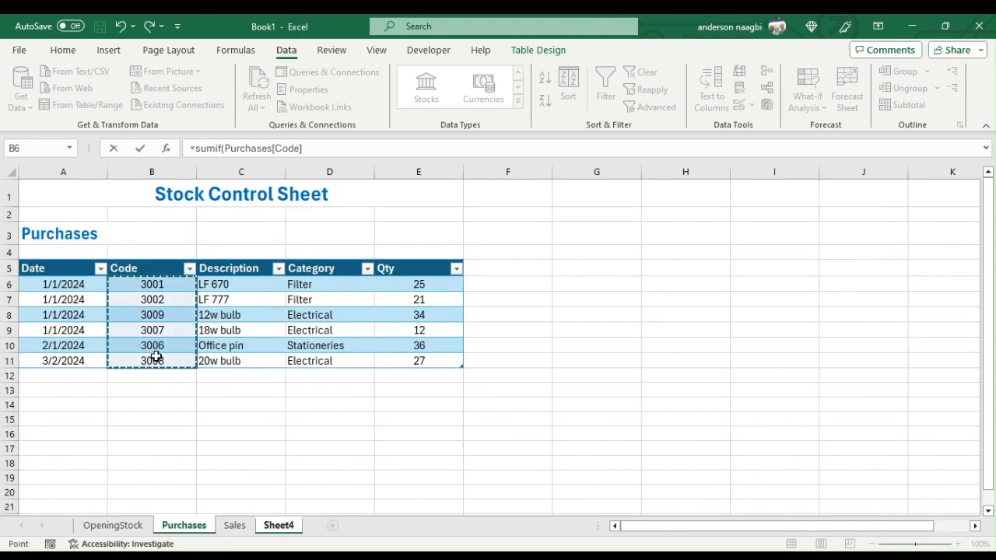
text(,)
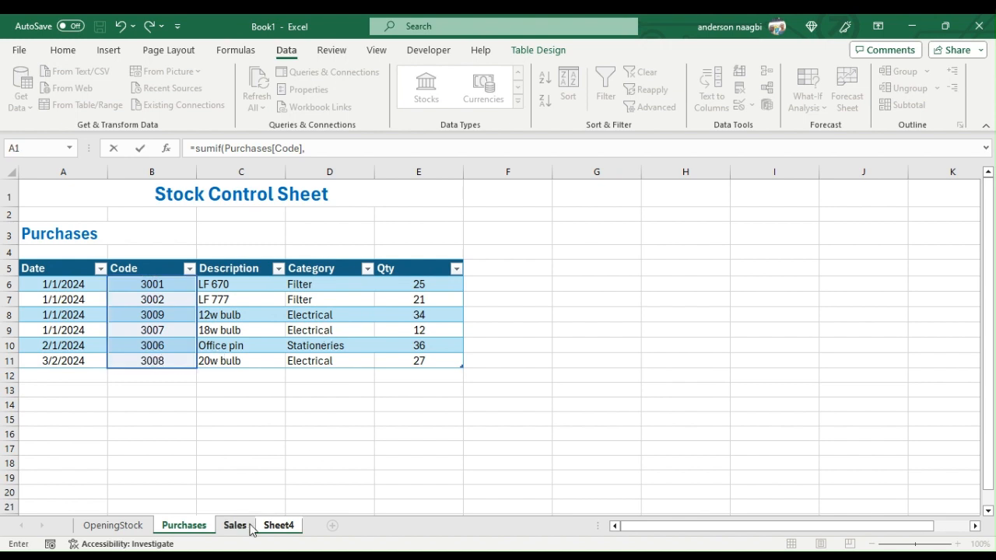
click(278, 525)
click(42, 287)
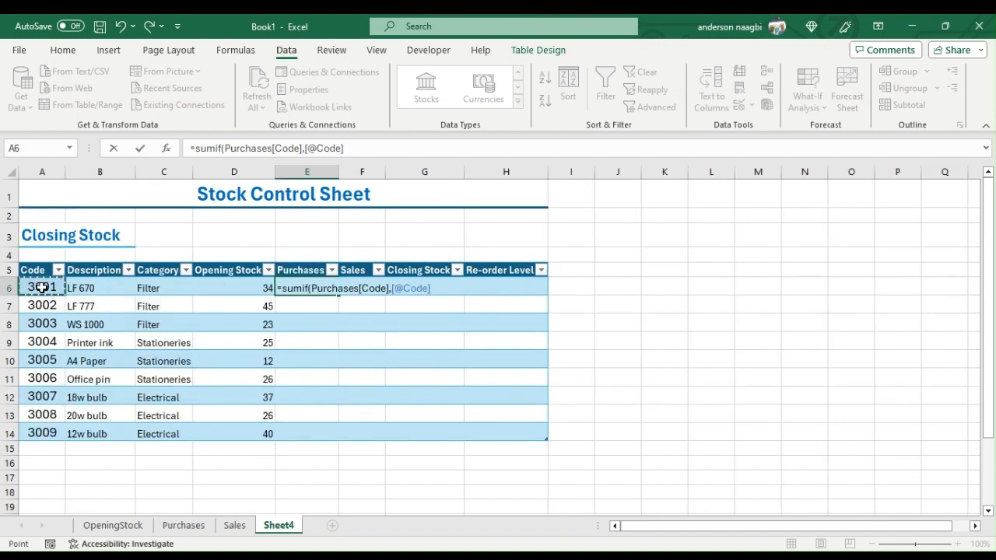
text(,)
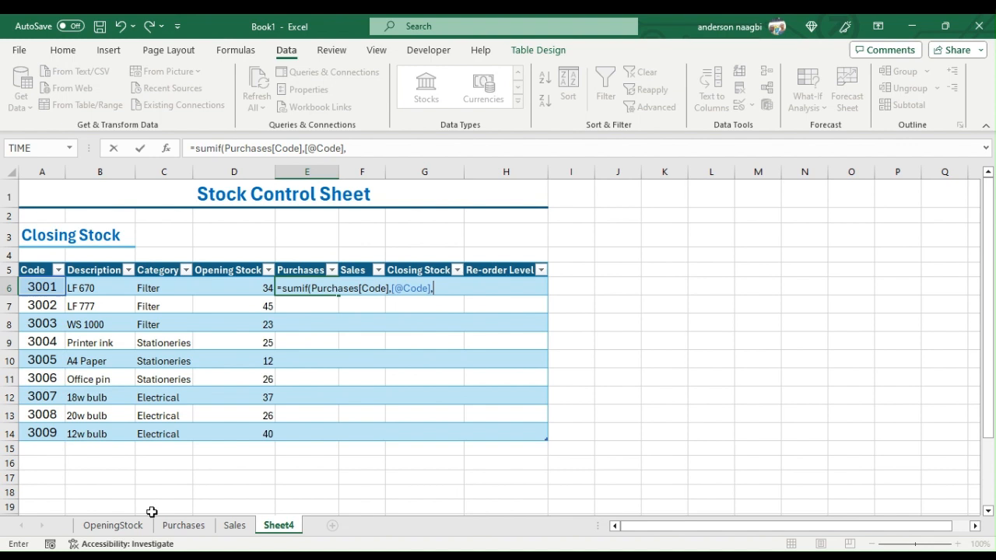
click(191, 526)
drag(433, 283, 432, 359)
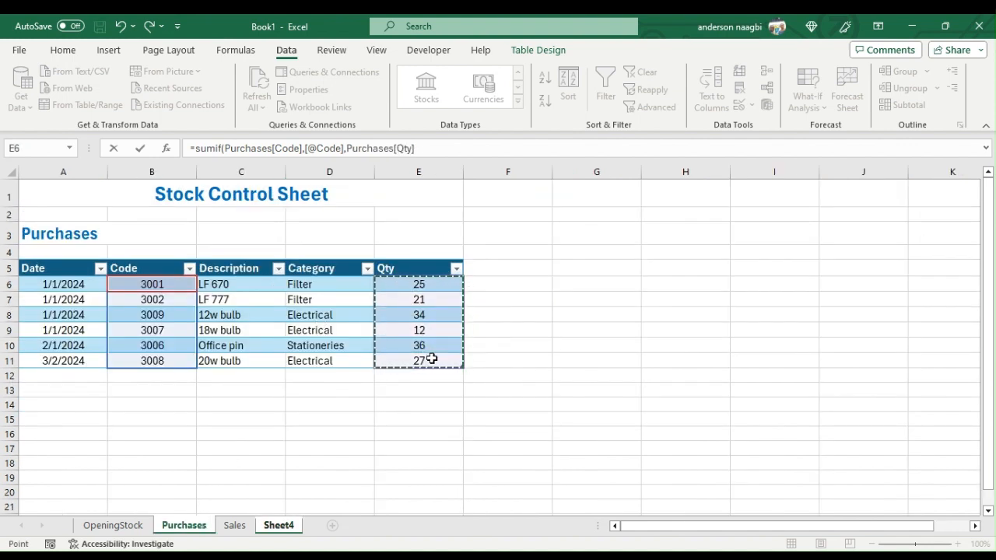
key(Return)
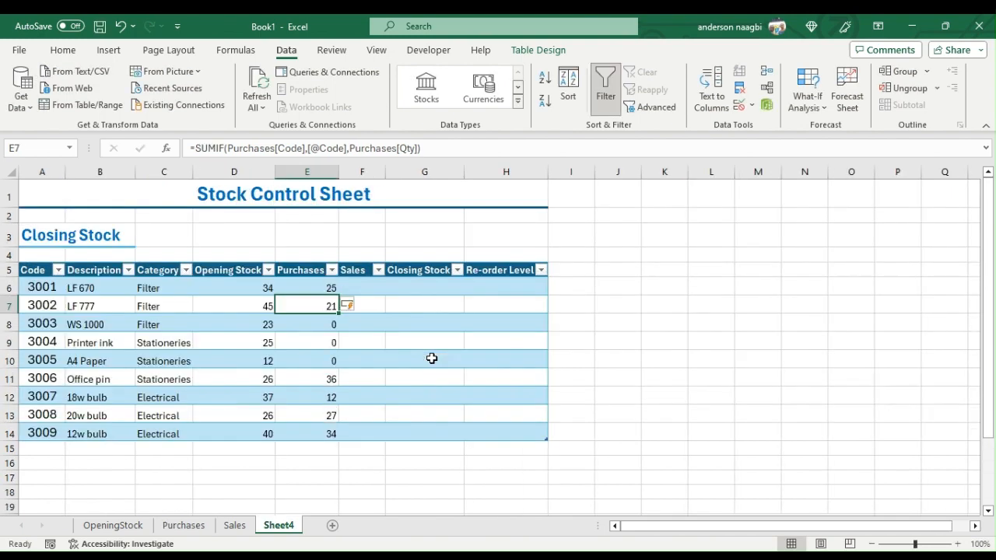
click(363, 288)
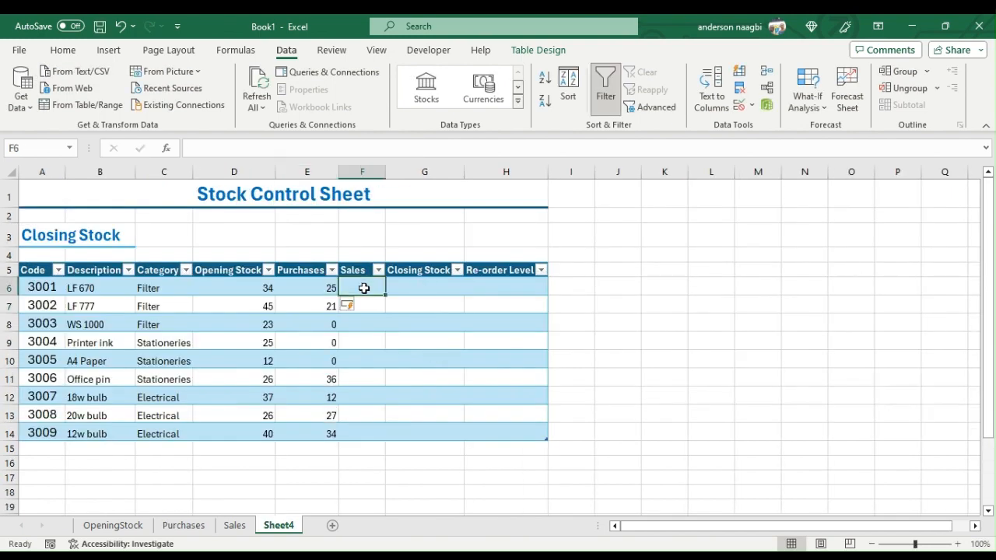
text(=sumif()
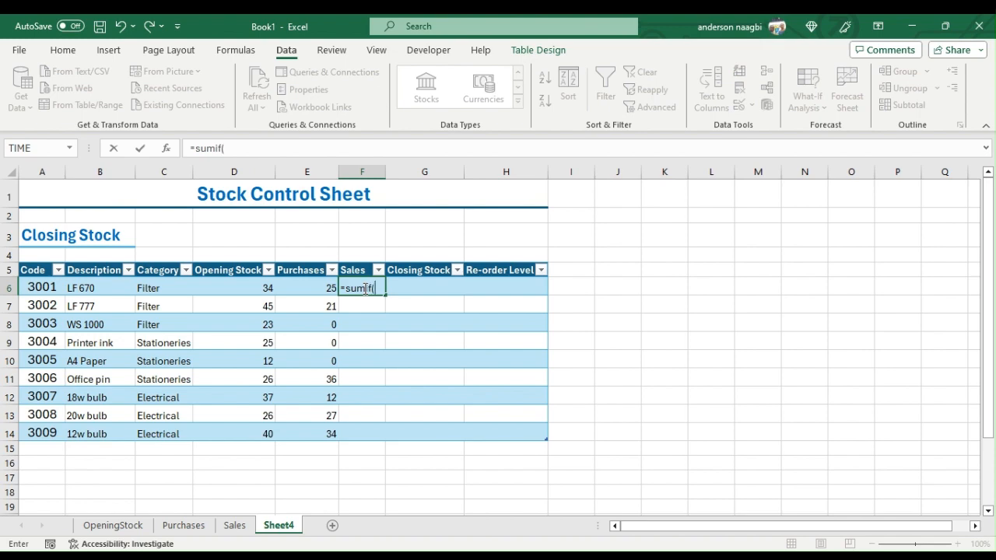
click(236, 527)
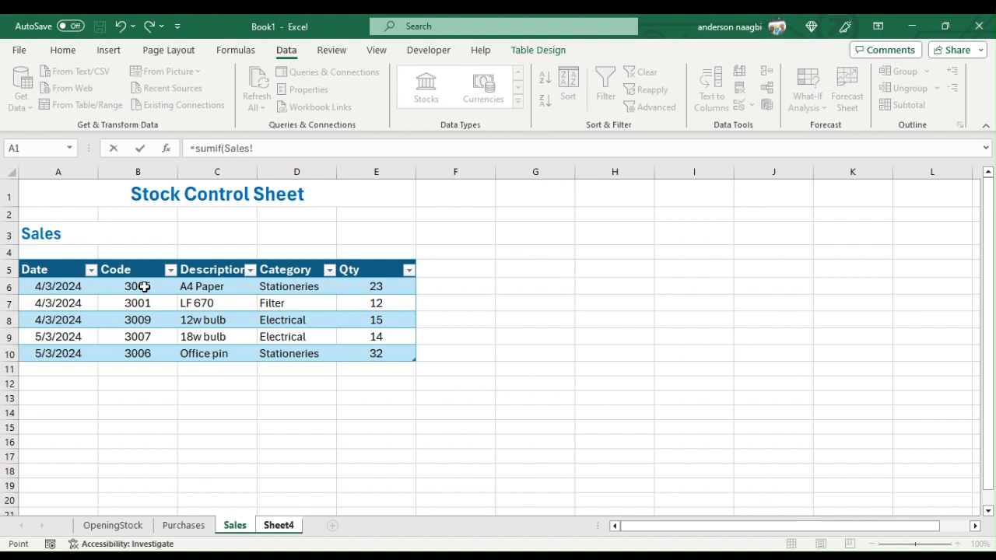
drag(140, 285, 146, 354)
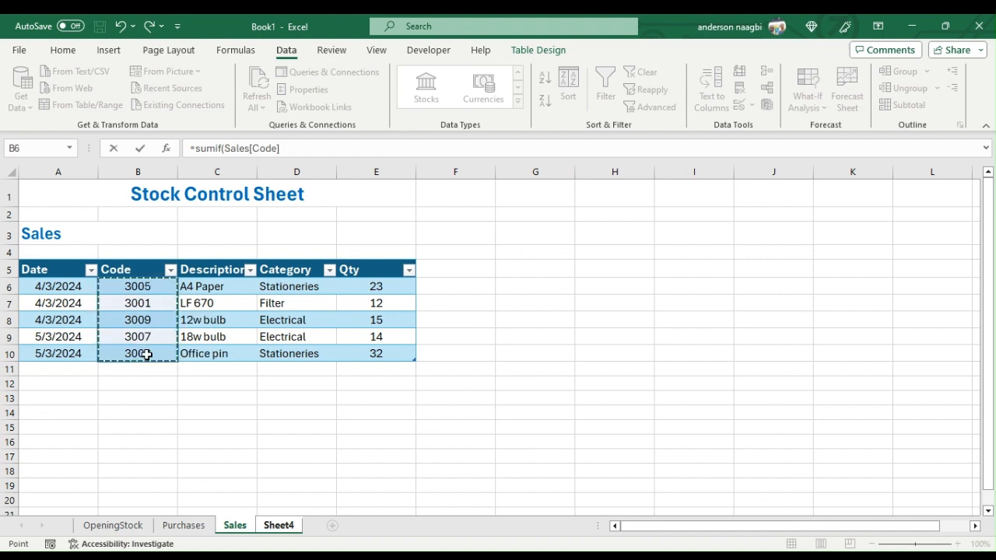
text(,)
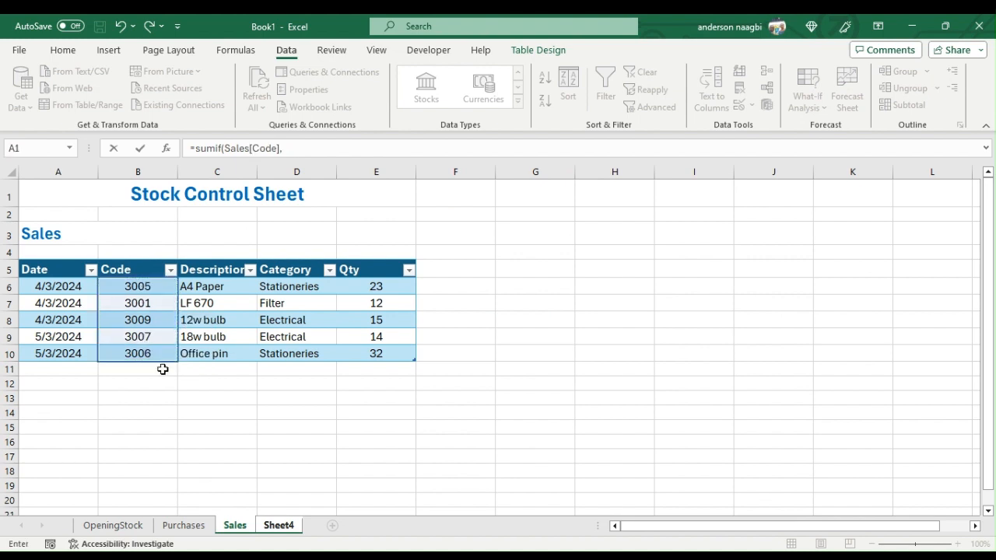
click(278, 525)
click(45, 288)
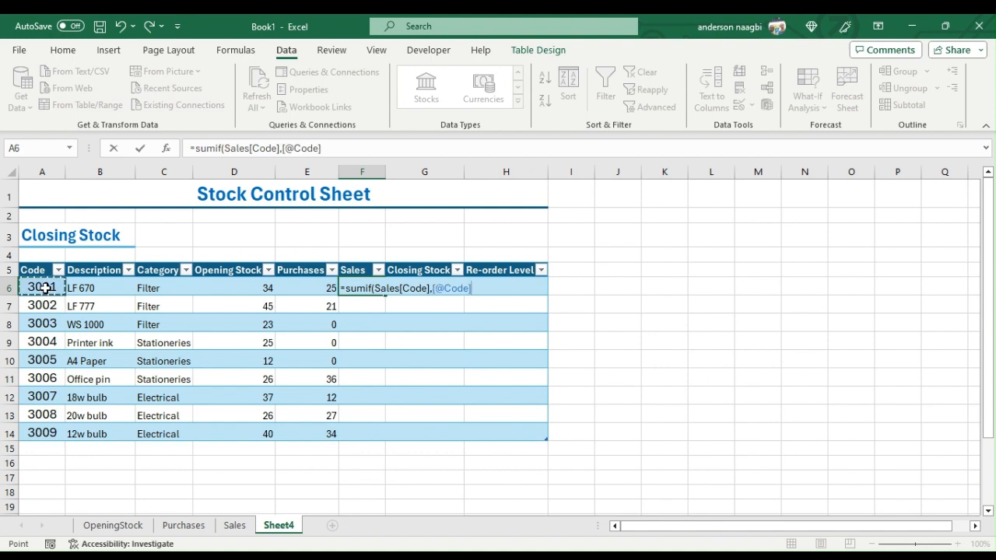
text(,)
click(234, 526)
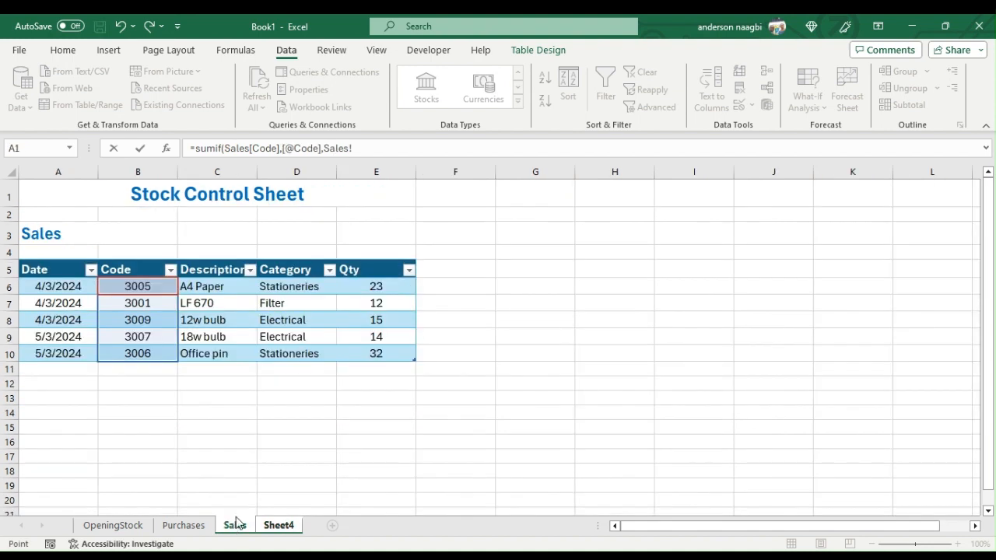
drag(383, 288, 387, 353)
text())
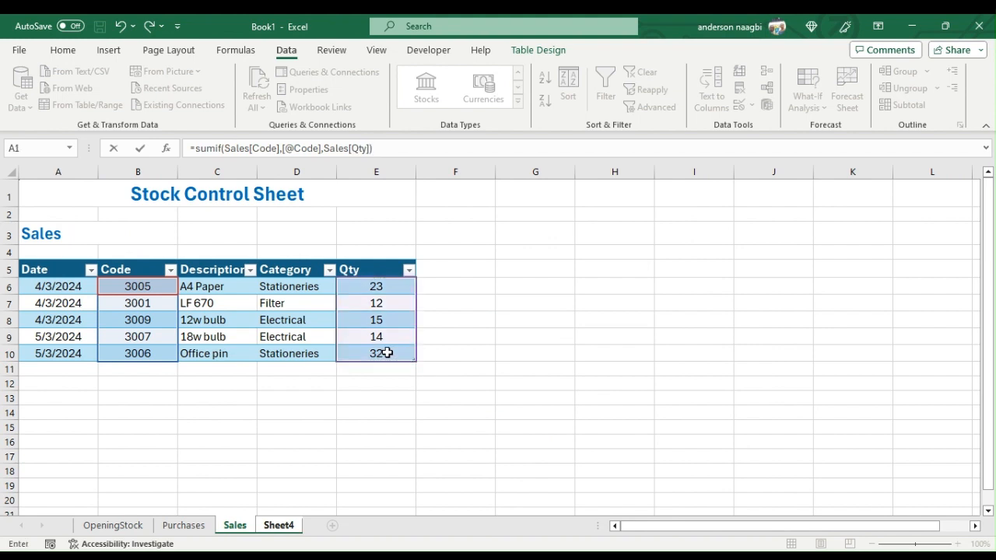
key(Return)
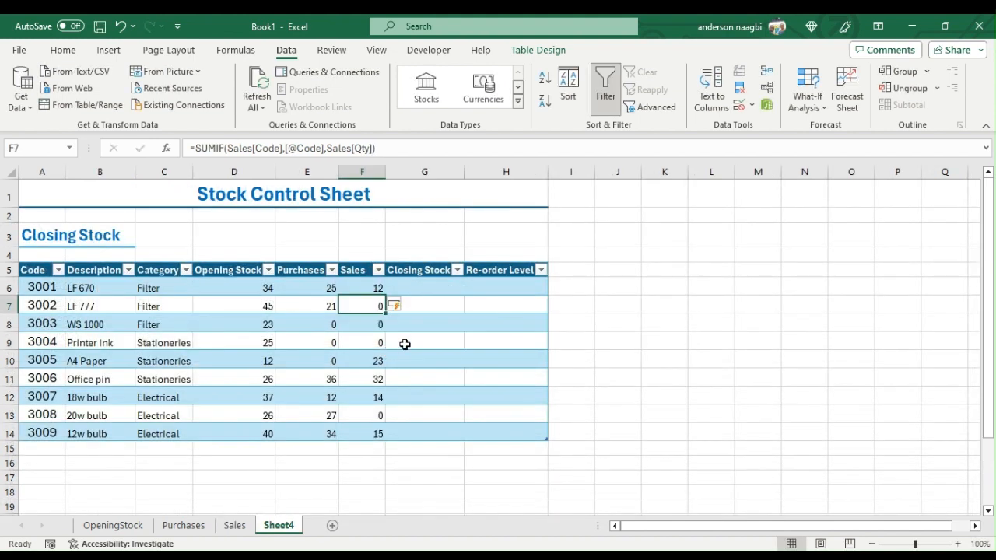
click(431, 287)
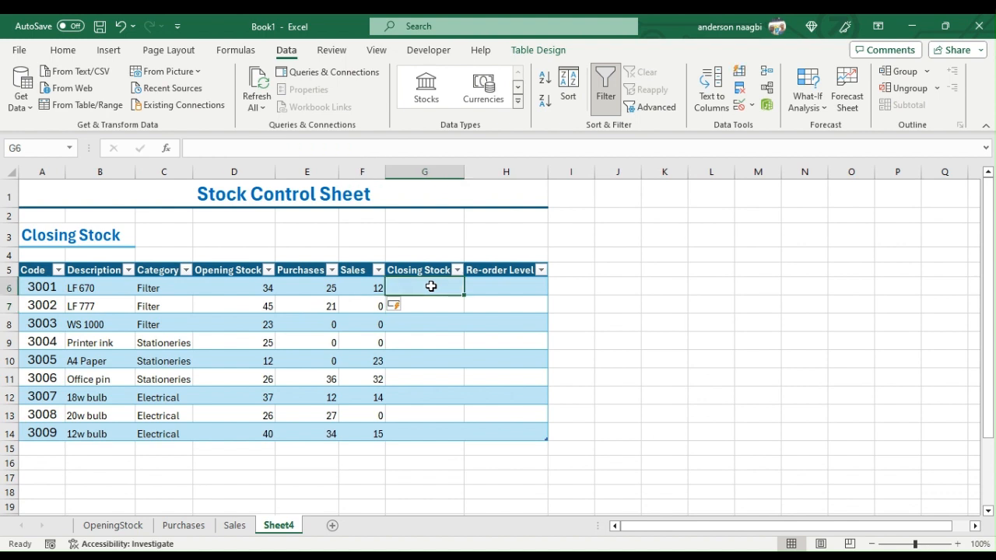
text(=)
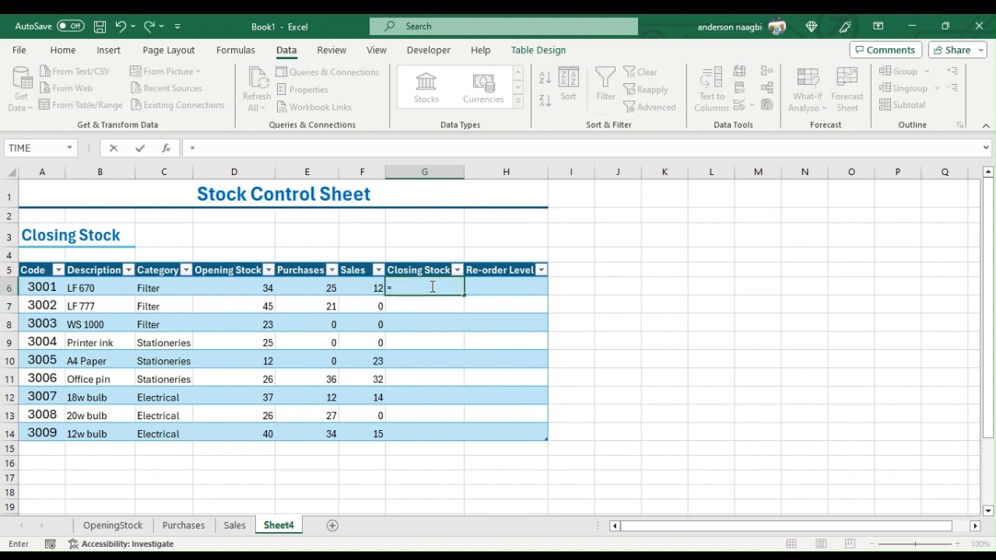
click(256, 290)
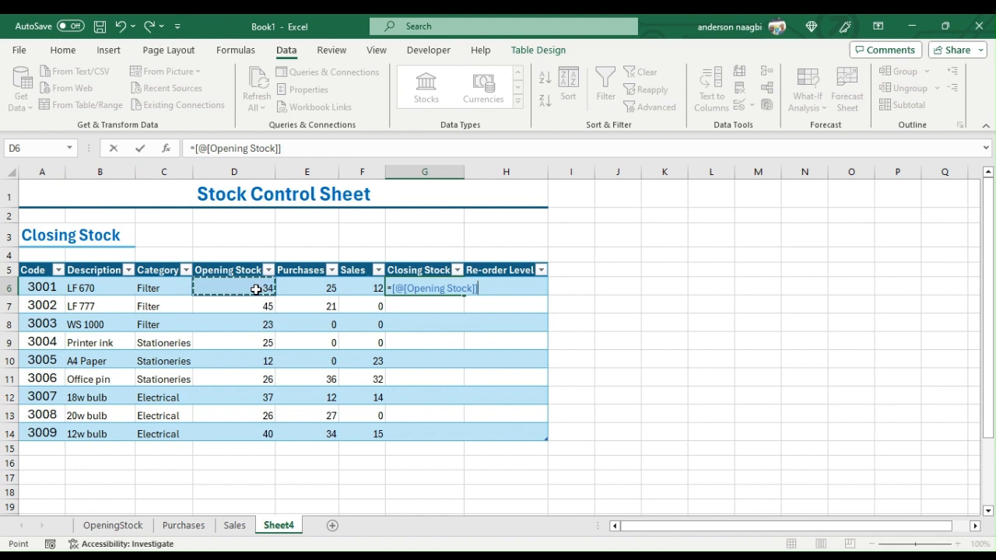
text(+)
click(330, 288)
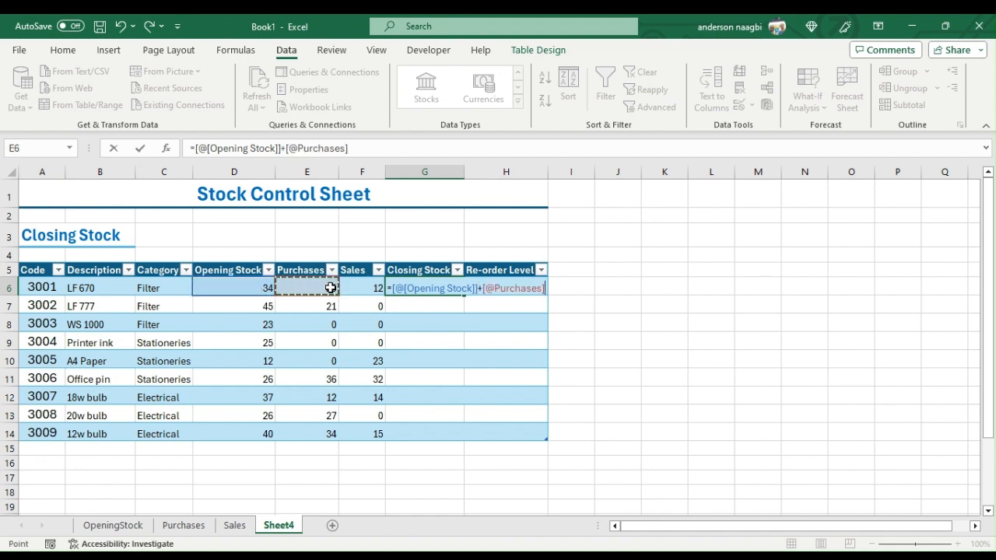
text(-)
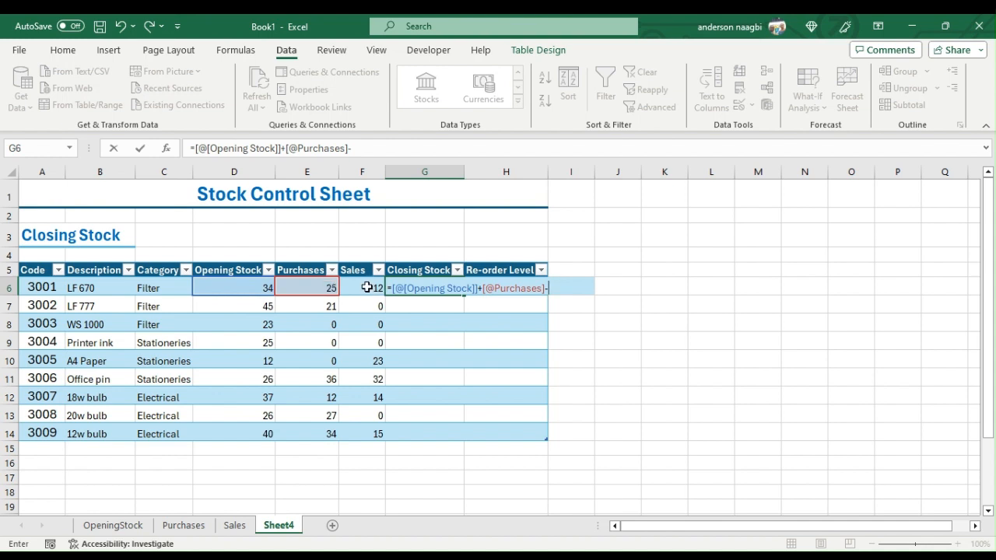
click(367, 288)
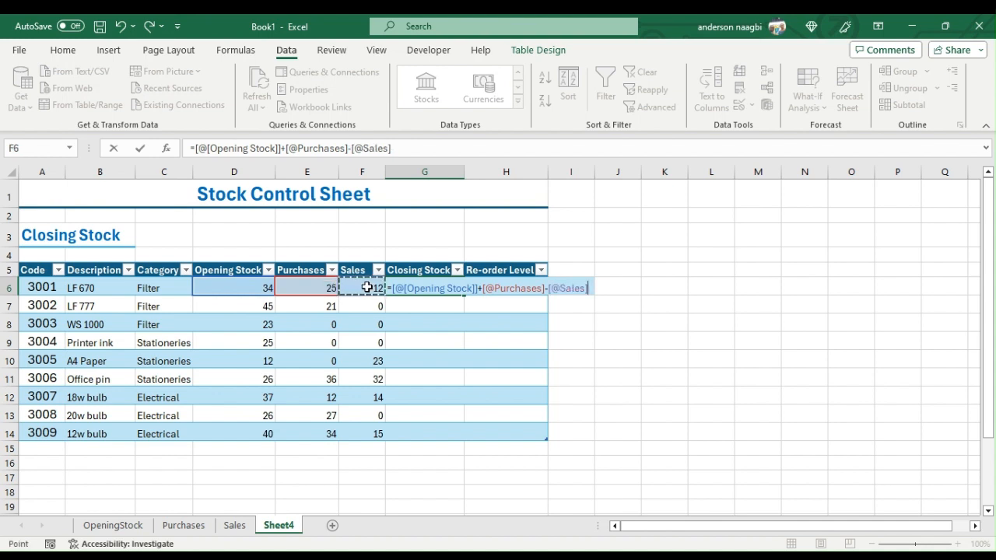
key(Return)
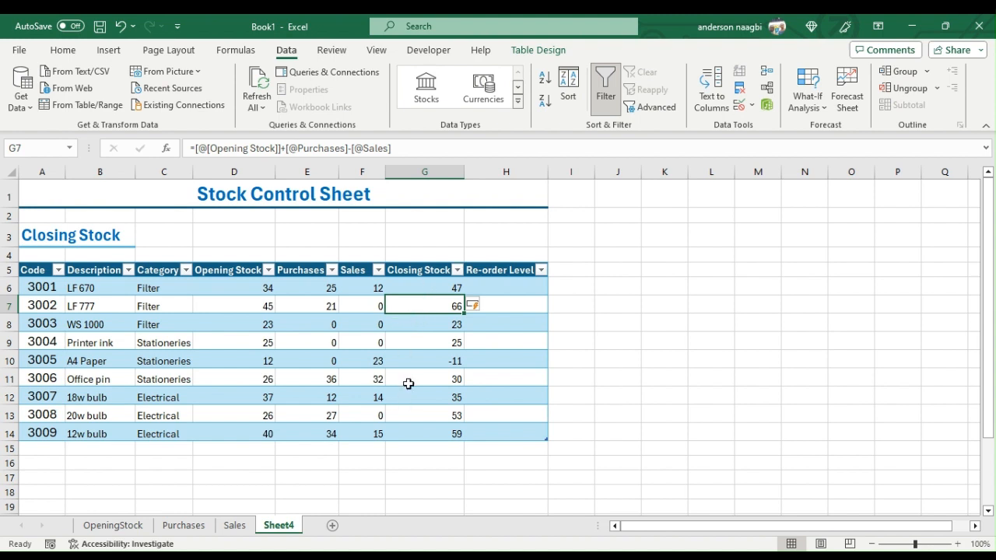
- Enter 20 as the re-order level in H6 and copy it down to H14
click(502, 290)
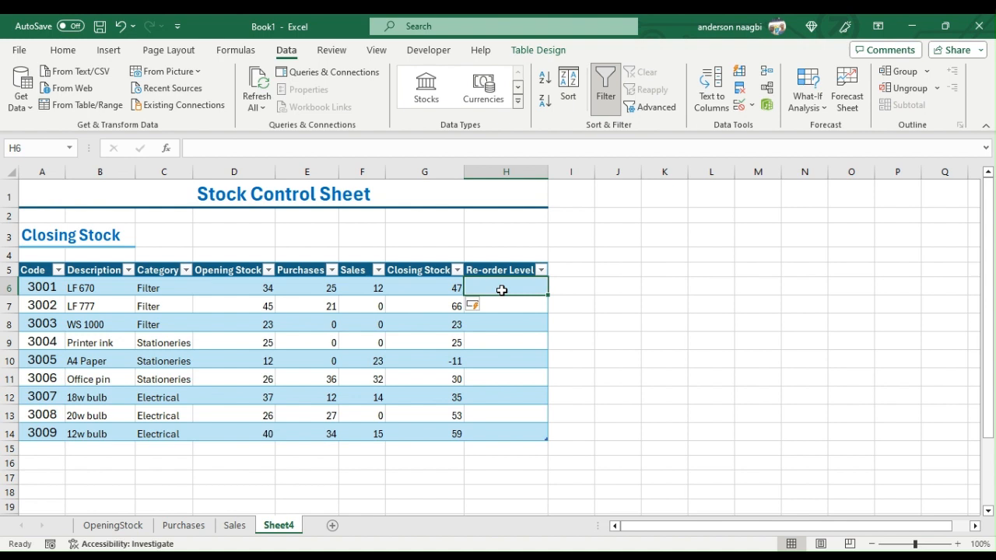
text(20)
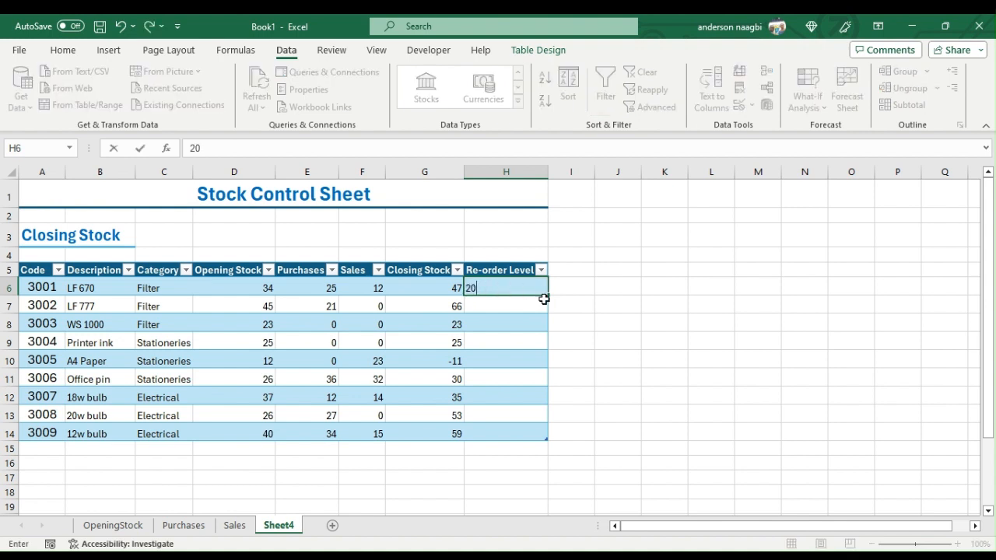
click(524, 287)
drag(547, 295, 534, 443)
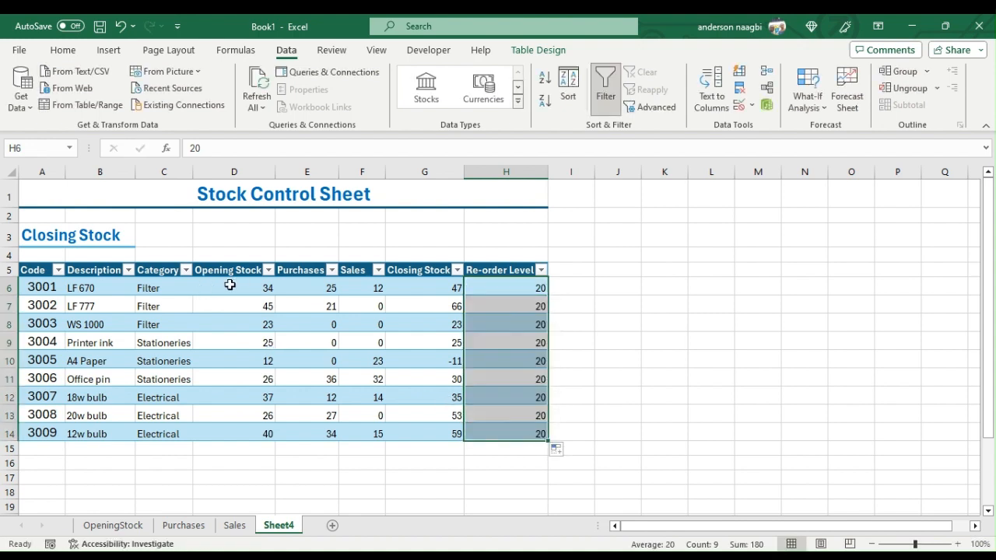
- Center the values in D6:H14 horizontally and align them to the middle vertically
drag(228, 285, 506, 431)
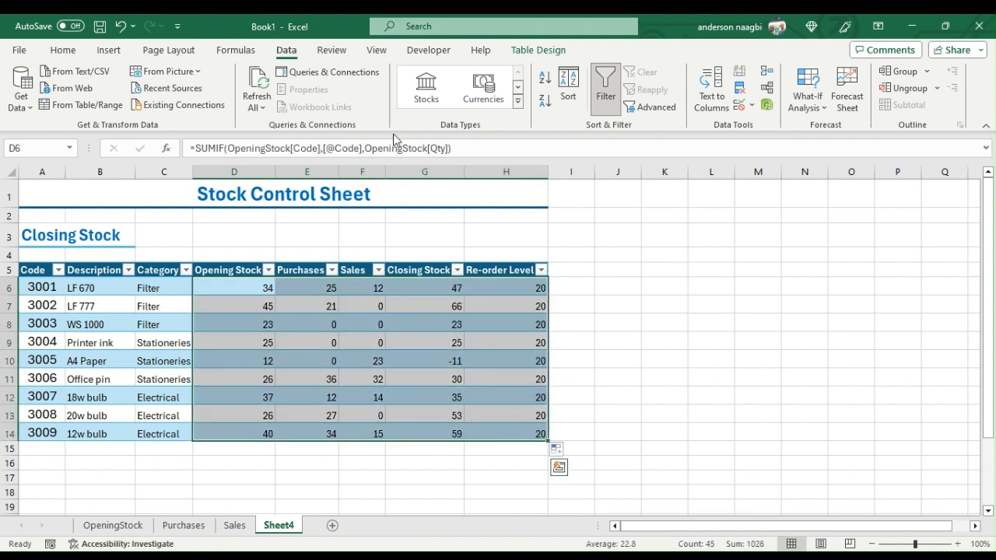
click(62, 49)
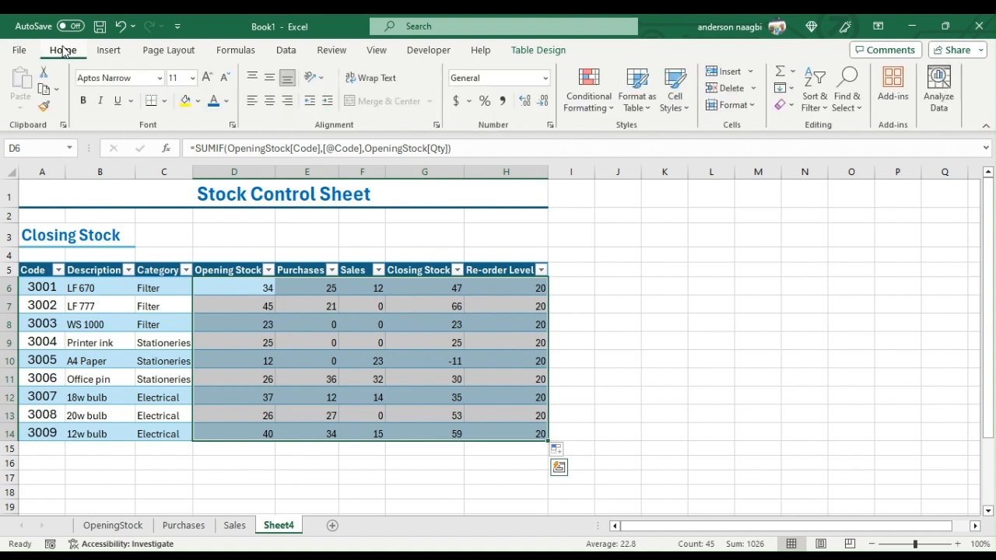
click(270, 100)
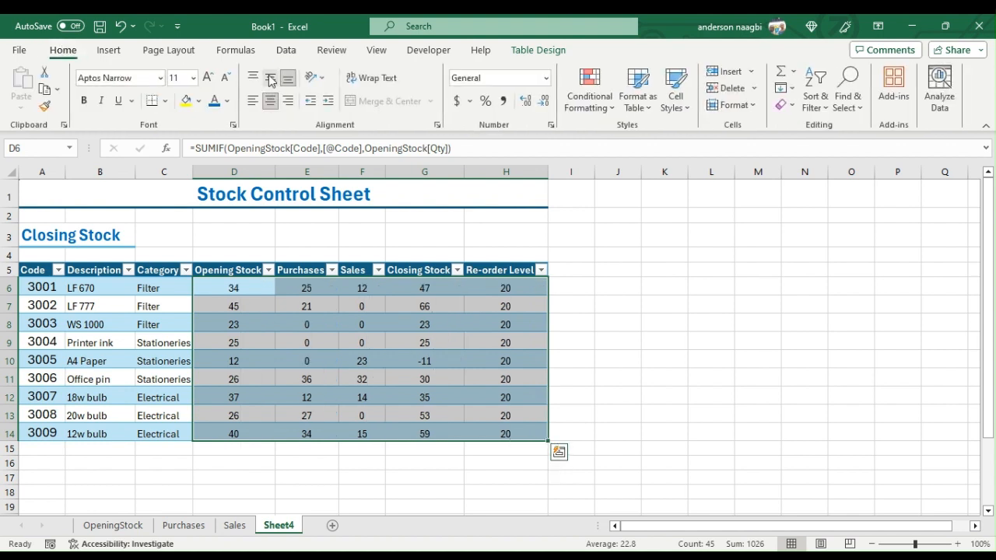
click(271, 78)
- Set the font size of the table's data rows 6 to 14 to 14
drag(7, 287, 2, 438)
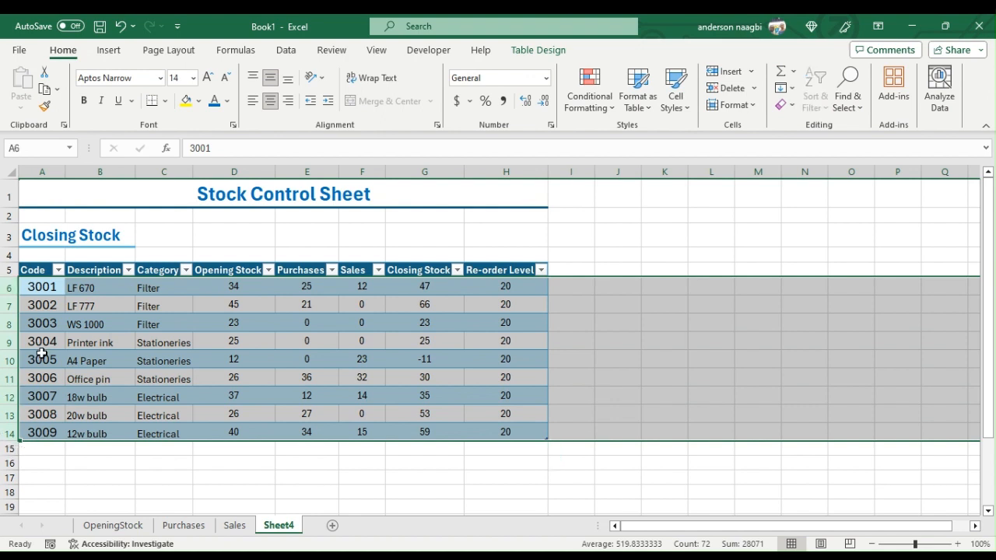
click(179, 75)
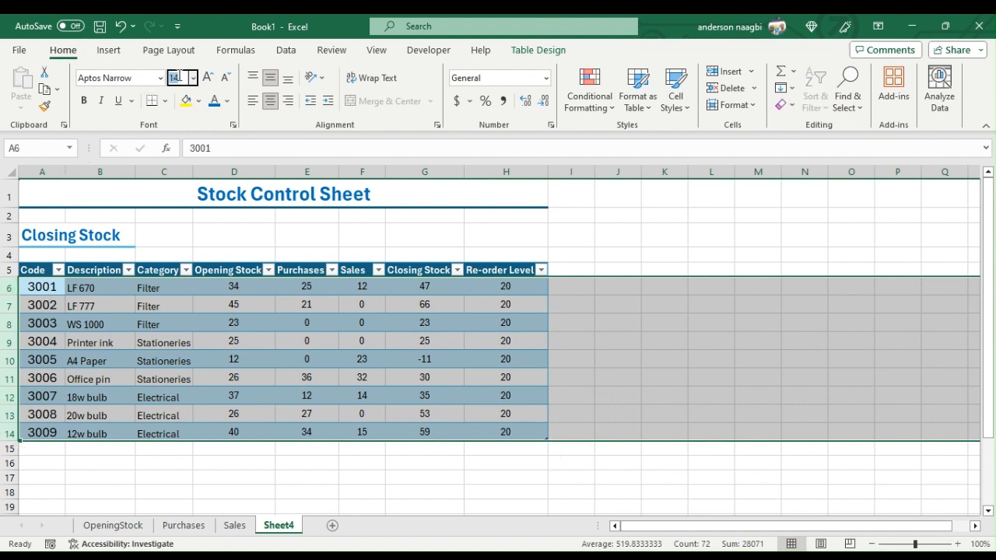
text(14)
key(Return)
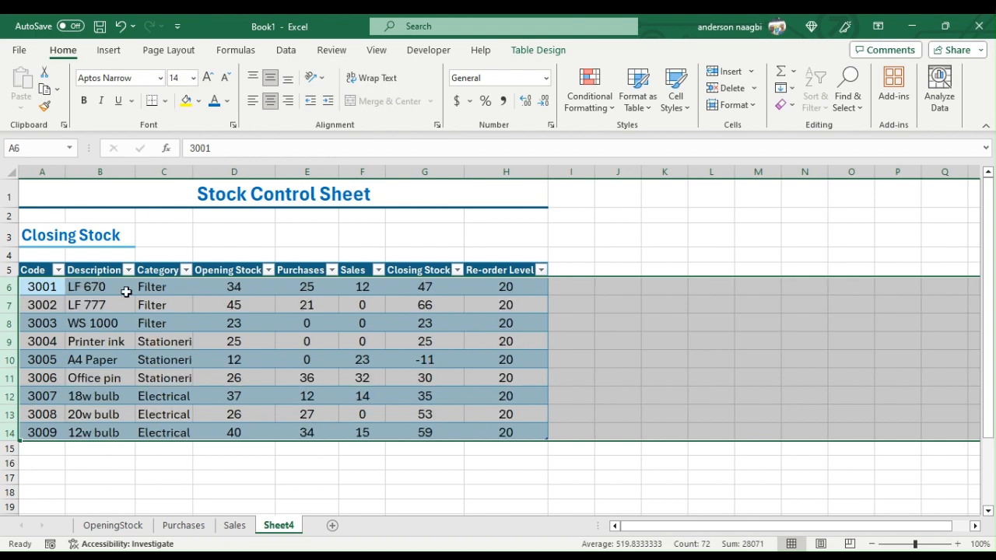
- Increase the font size of the table's header row 5 to 14
click(9, 270)
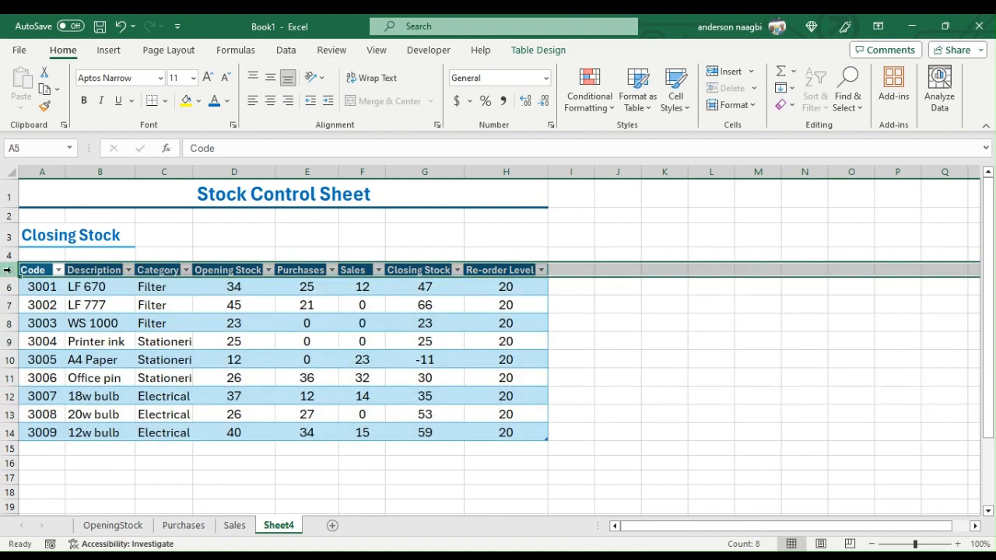
click(208, 78)
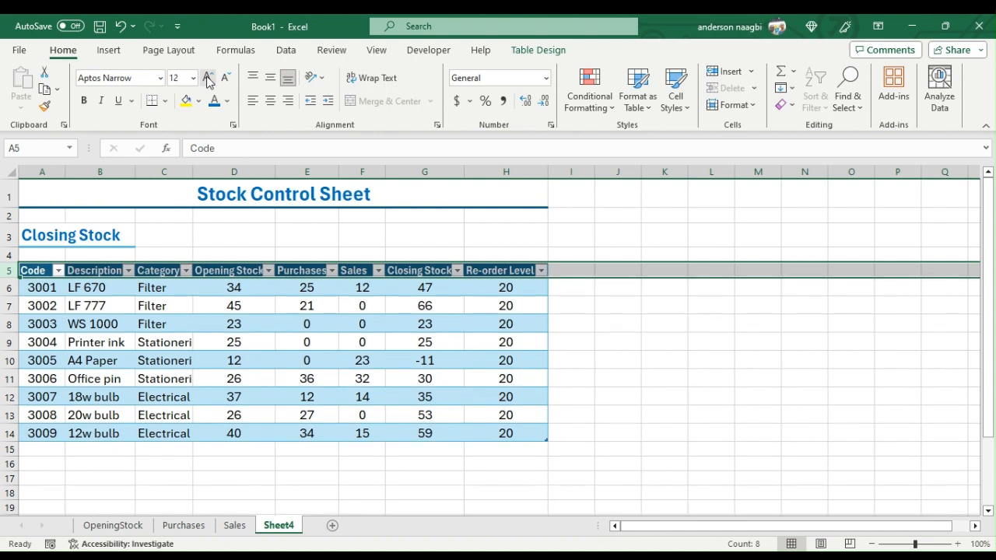
click(208, 78)
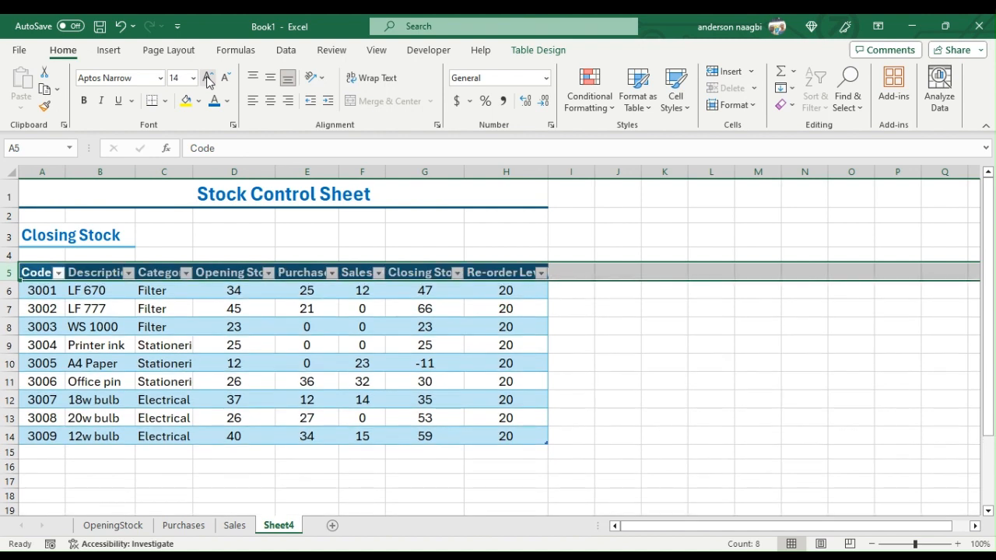
click(71, 234)
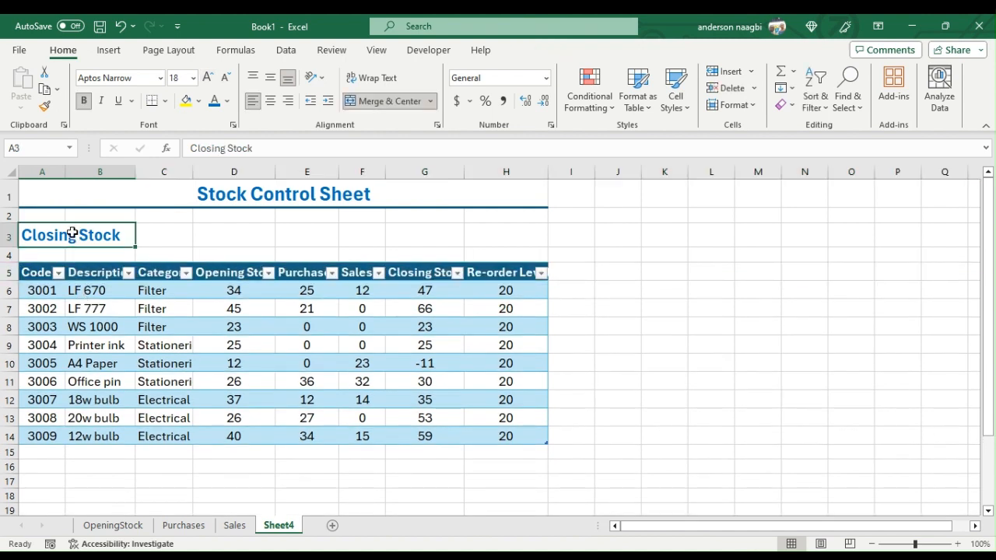
click(330, 394)
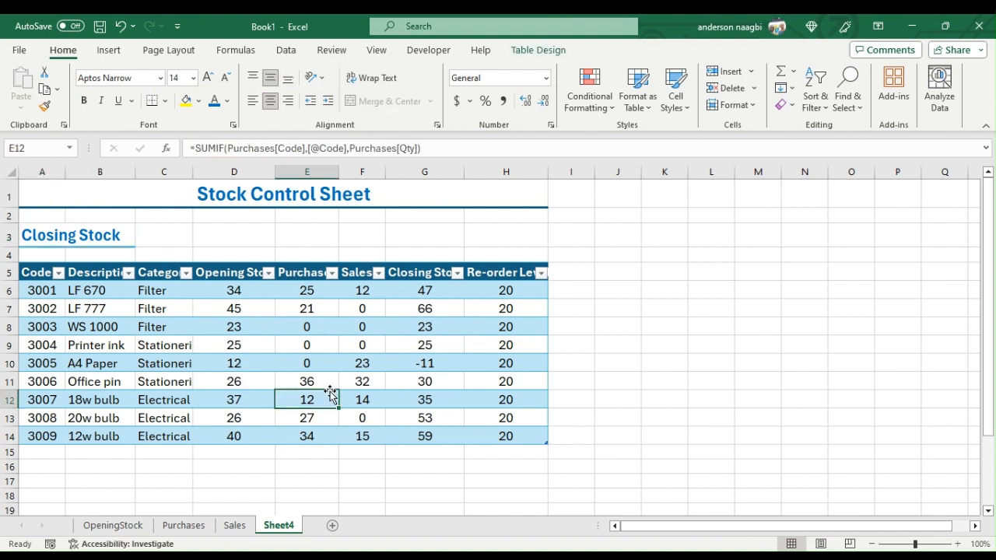
- Add a conditional formatting rule to the Re-order Level cells H6:H14, using a less-than comparison on closing stock cell G6
drag(507, 292, 508, 431)
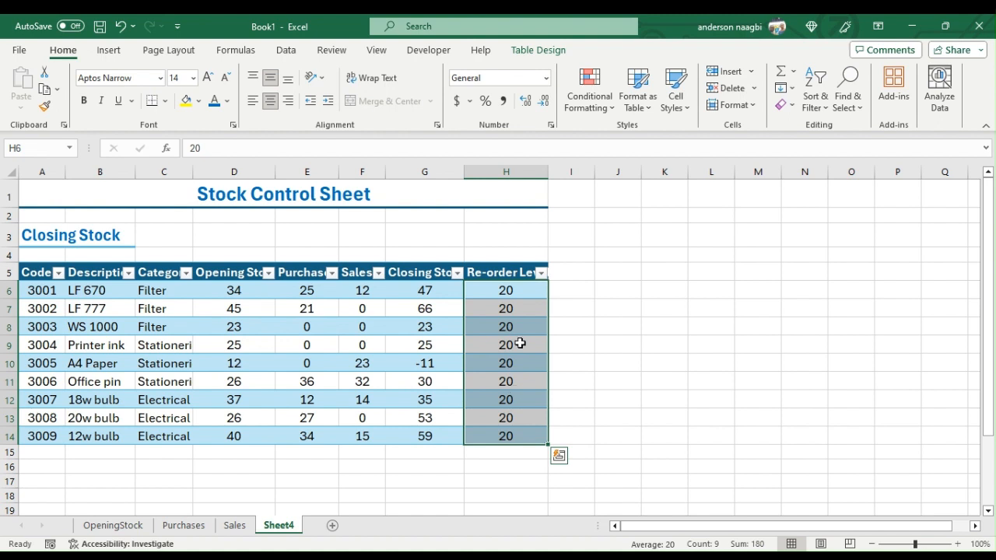
click(613, 103)
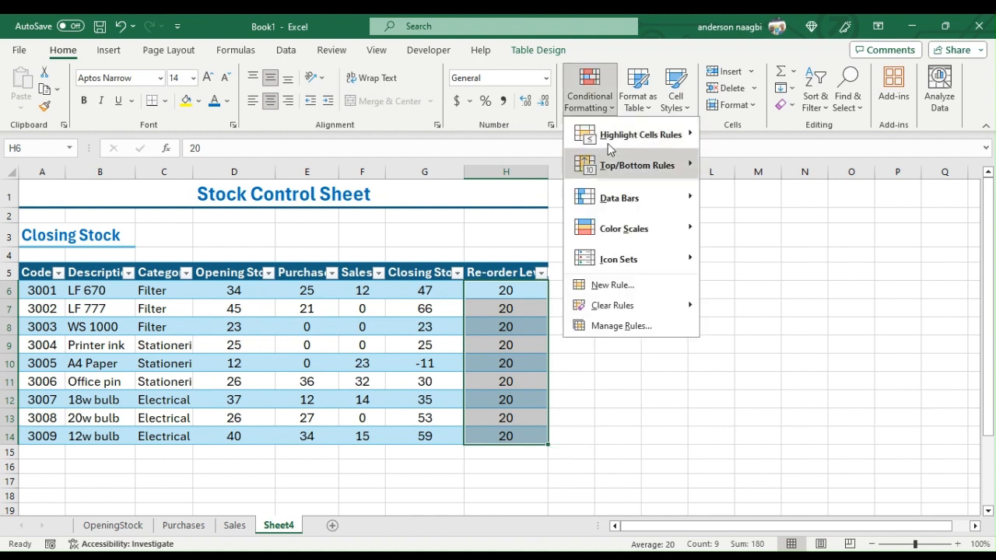
mouse_move(671, 137)
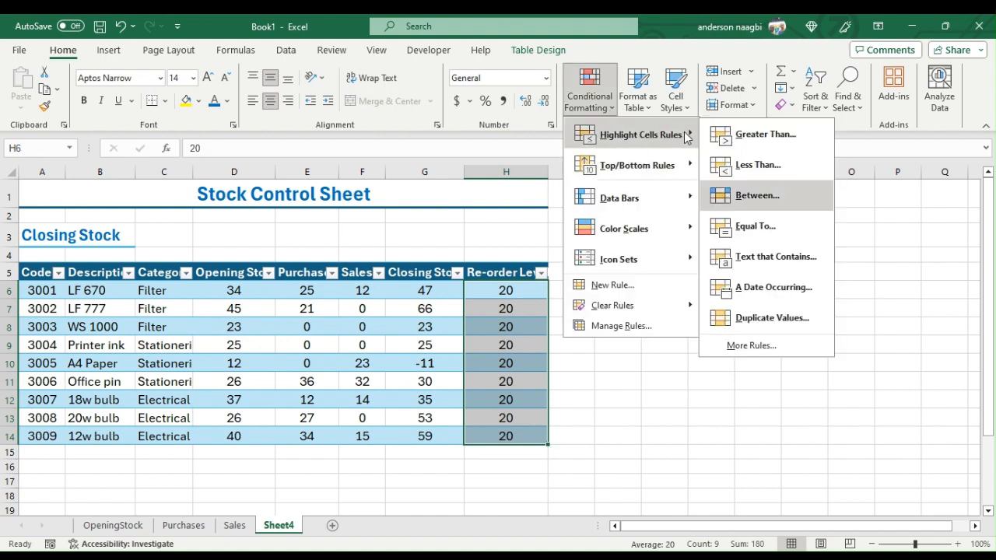
click(761, 344)
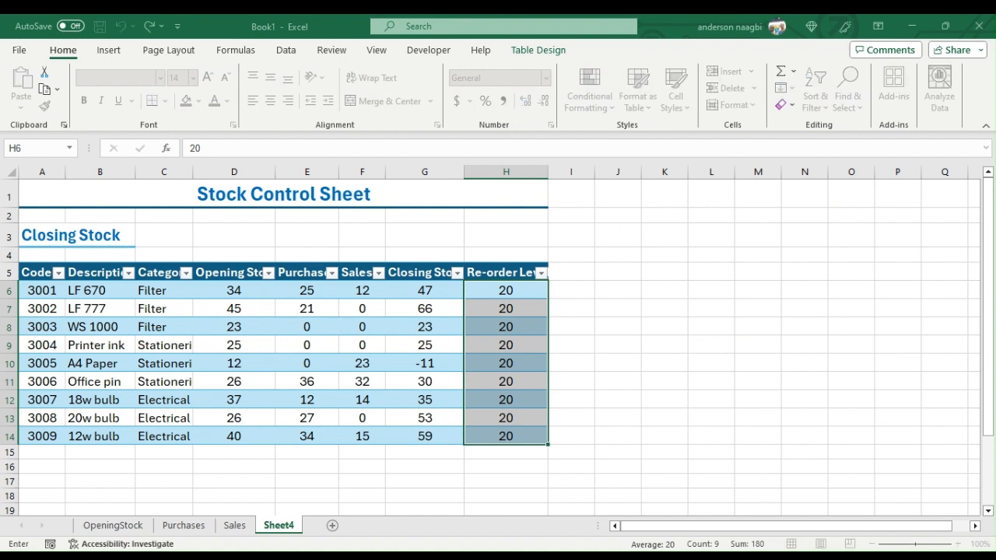
click(427, 290)
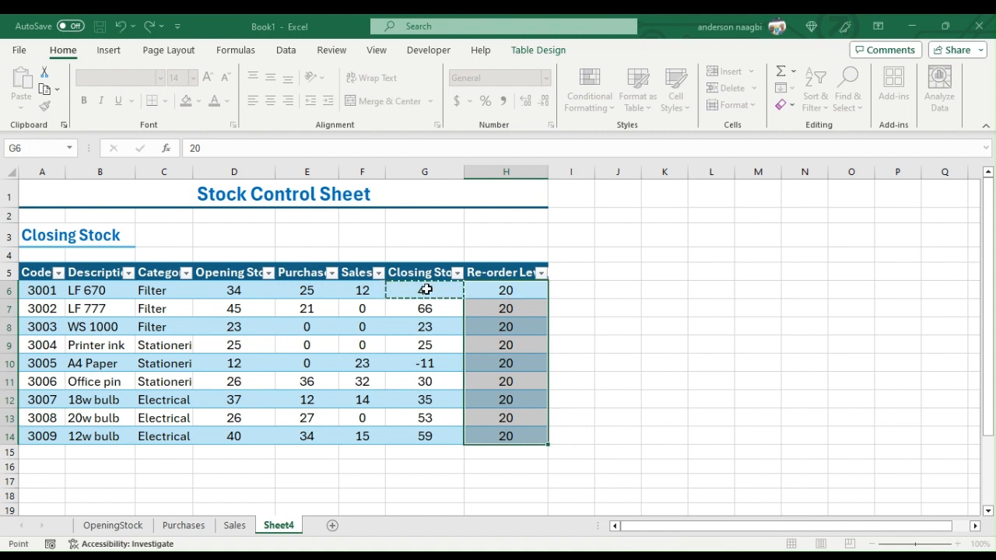
text(<)
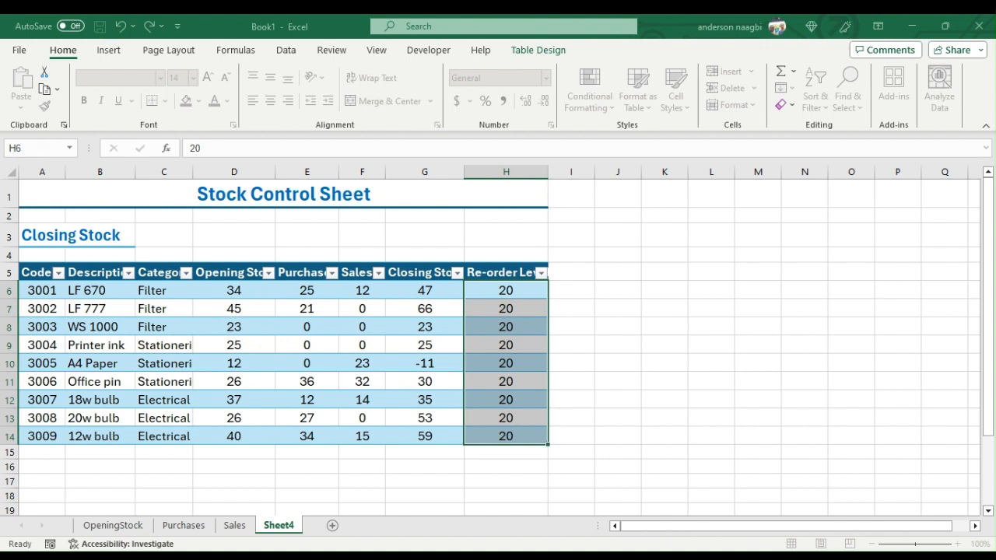
click(869, 462)
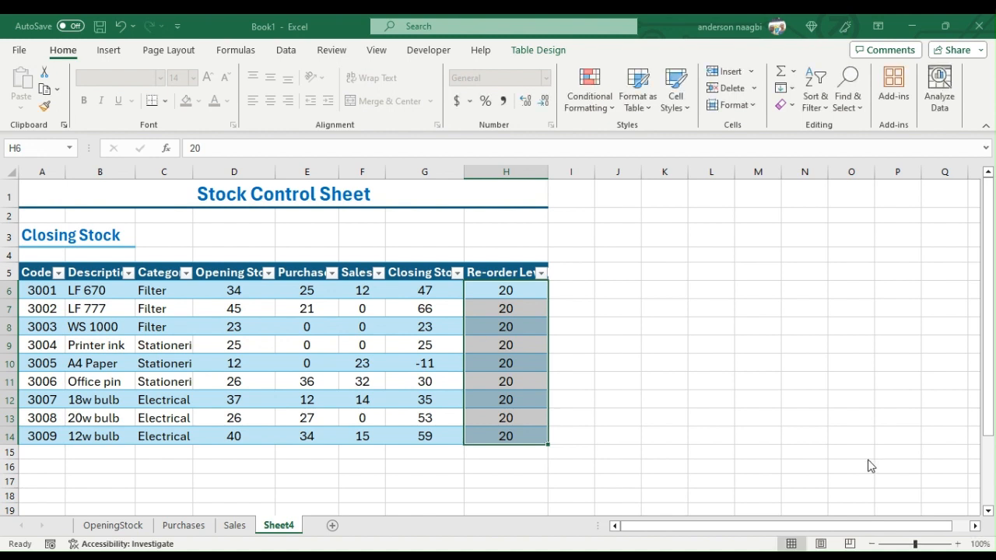
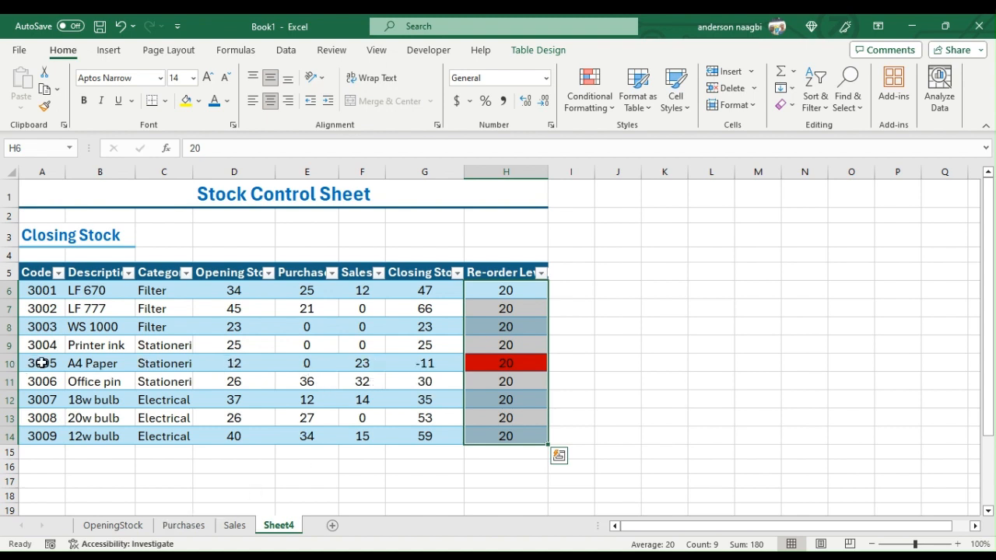
- Add a Purchases row dated 4/4/2024 for code 3005 with quantity 50, and return to the Closing Stock table
click(189, 523)
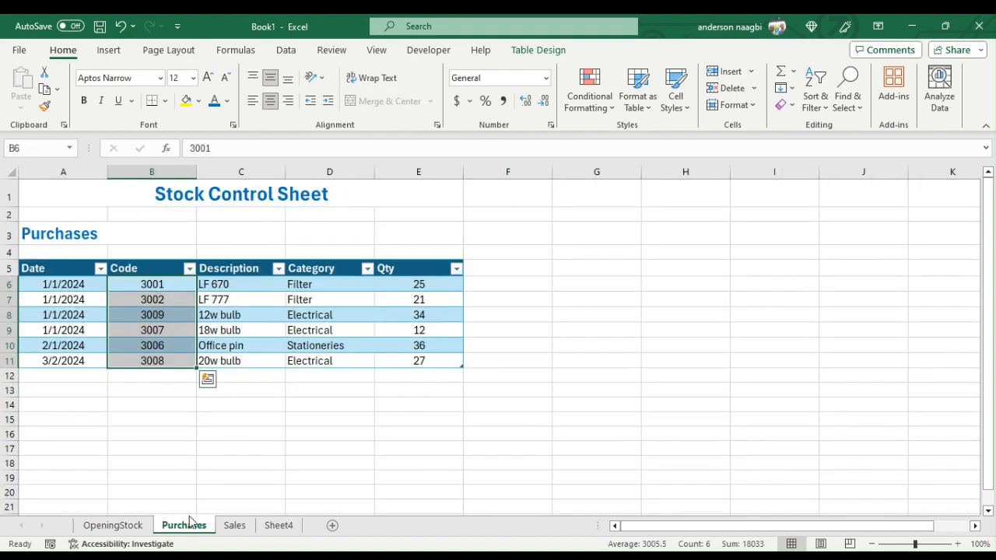
click(62, 374)
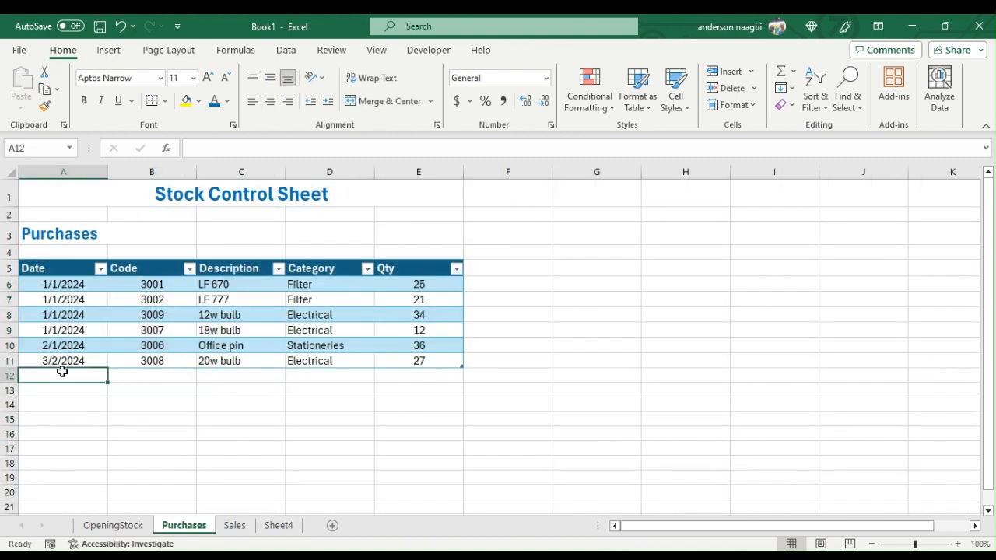
text(4/4/)
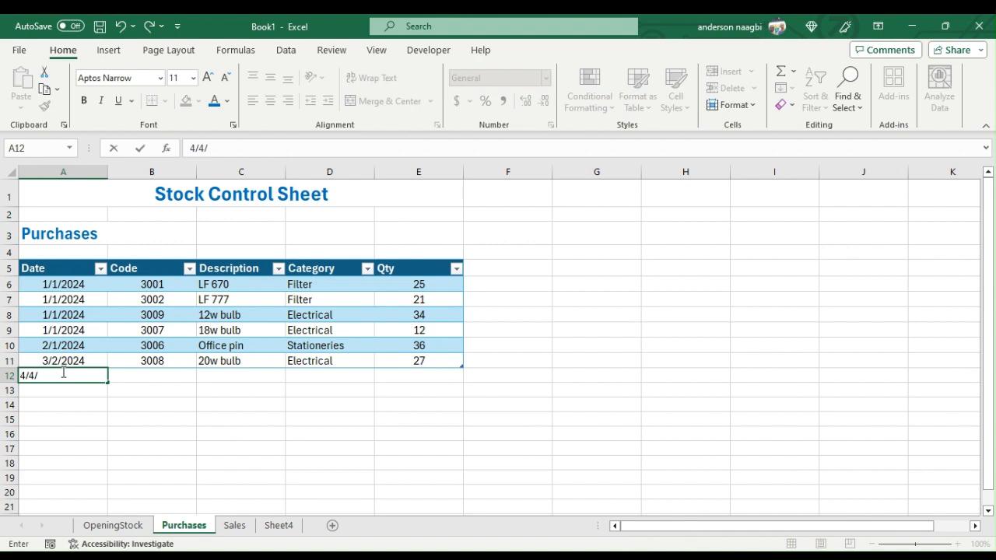
text(2024)
key(Tab)
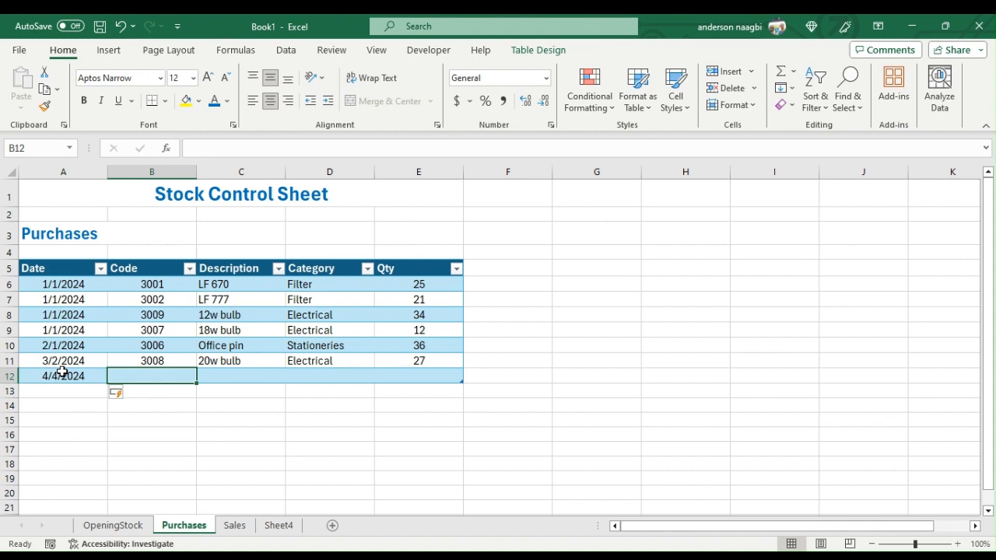
text(3)
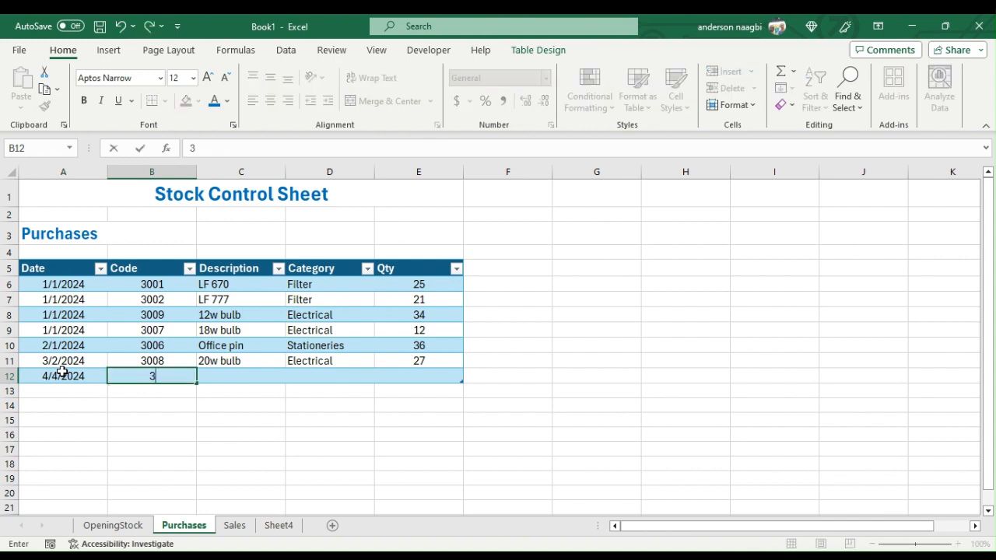
text(005)
key(Tab)
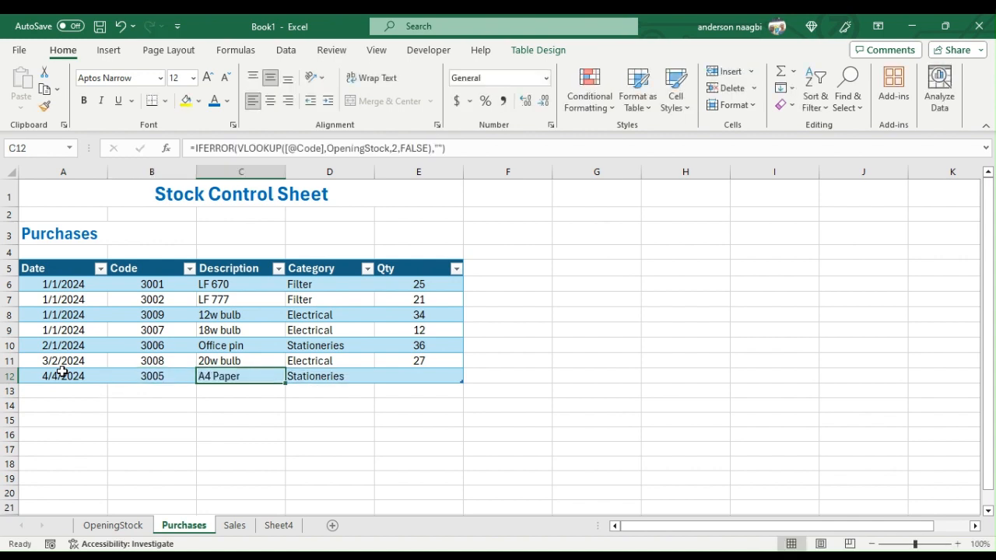
key(Tab)
key(Tab)
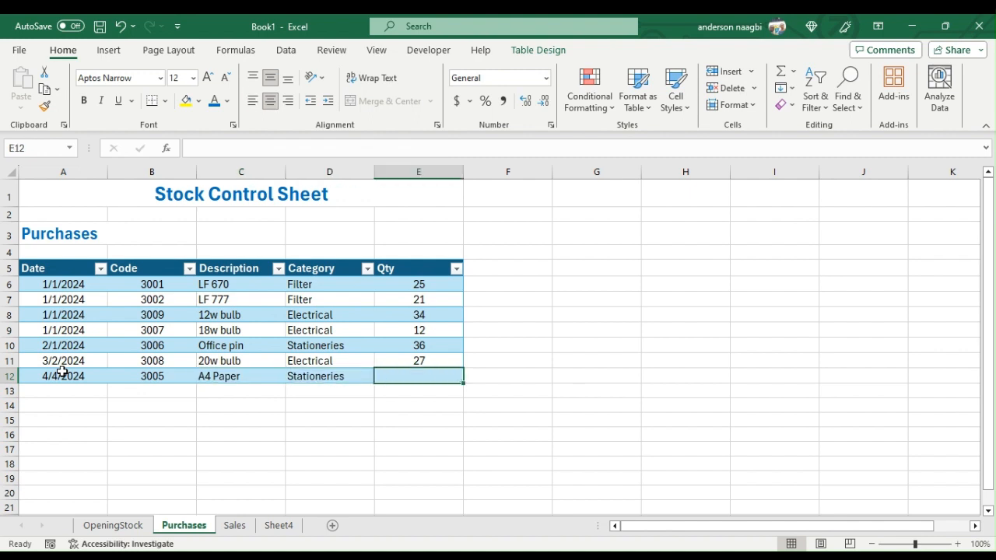
text(50)
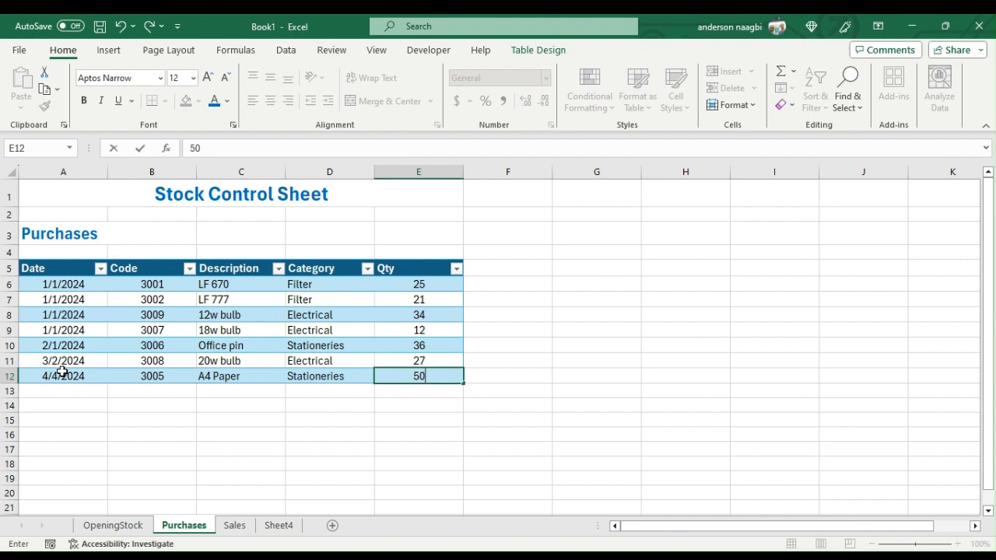
key(Return)
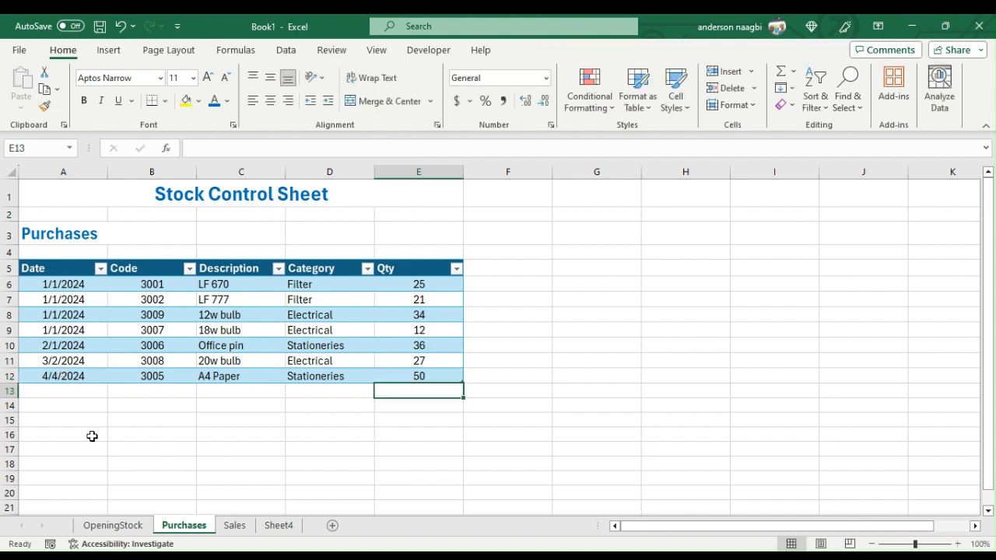
click(283, 524)
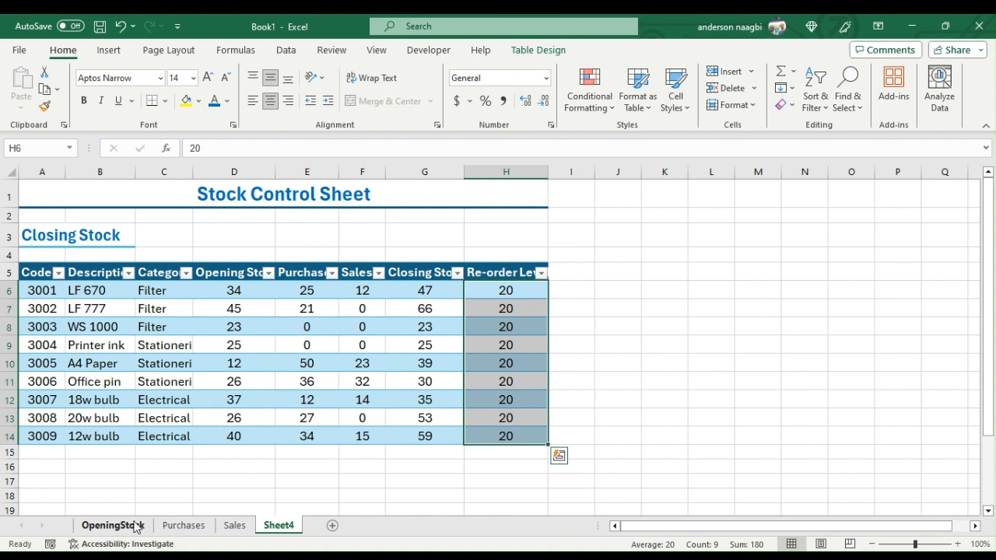
- In the Purchases table, set the Office pin quantity to 3 and the 20w bulb quantity to 4, and return to the Closing Stock table
click(199, 526)
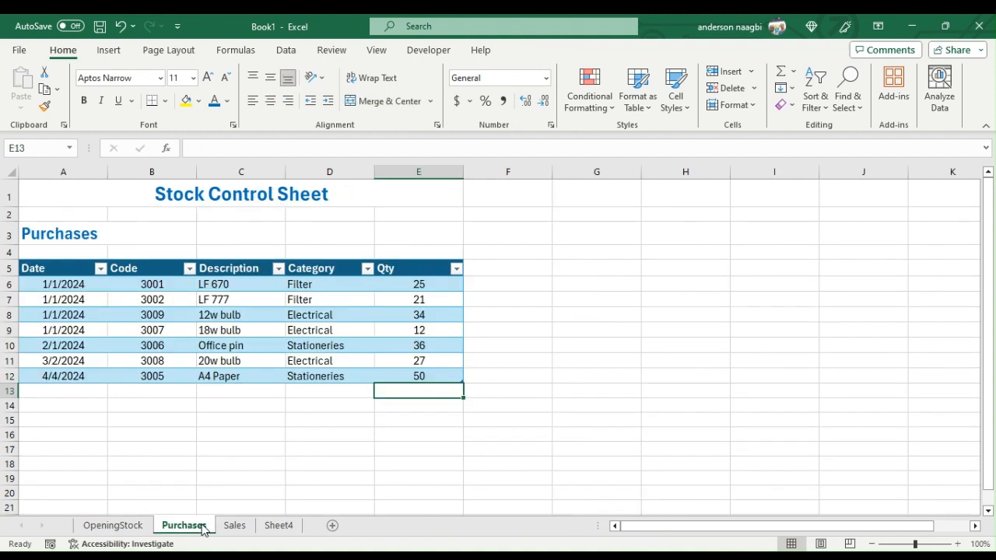
click(423, 346)
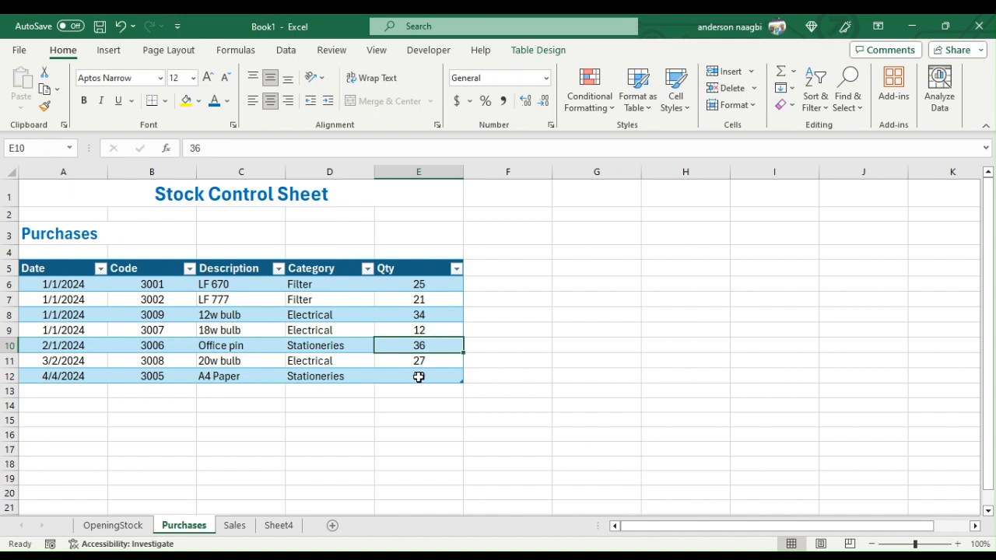
text(3)
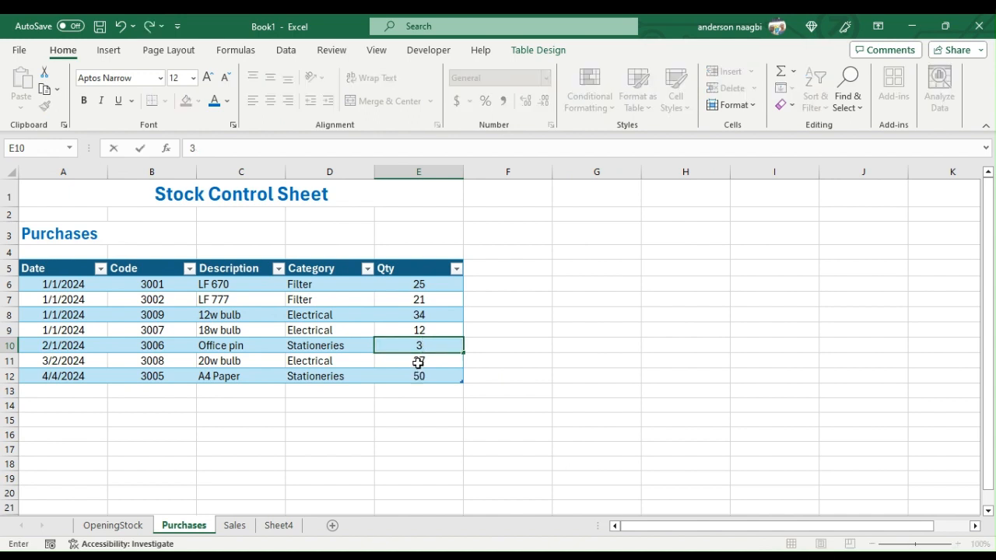
key(Return)
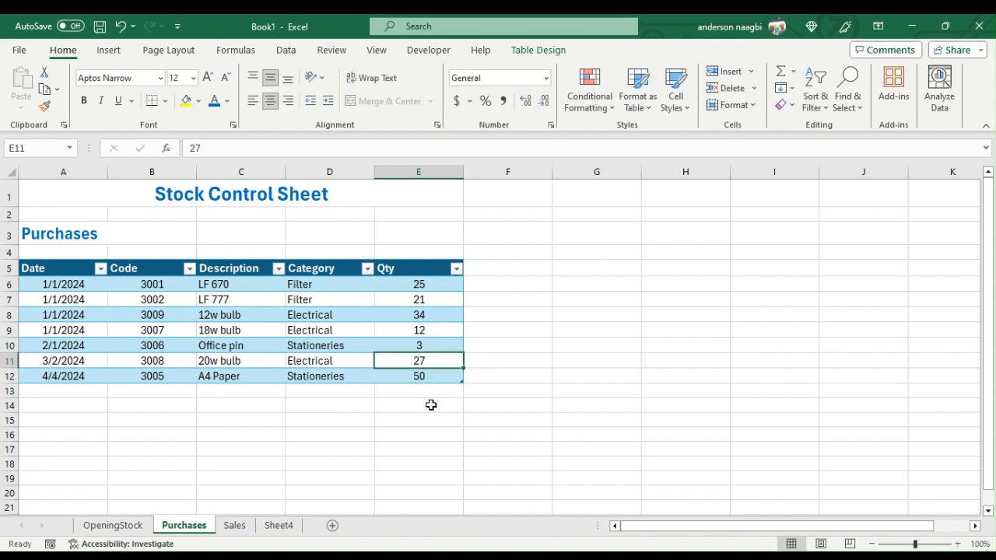
text(4)
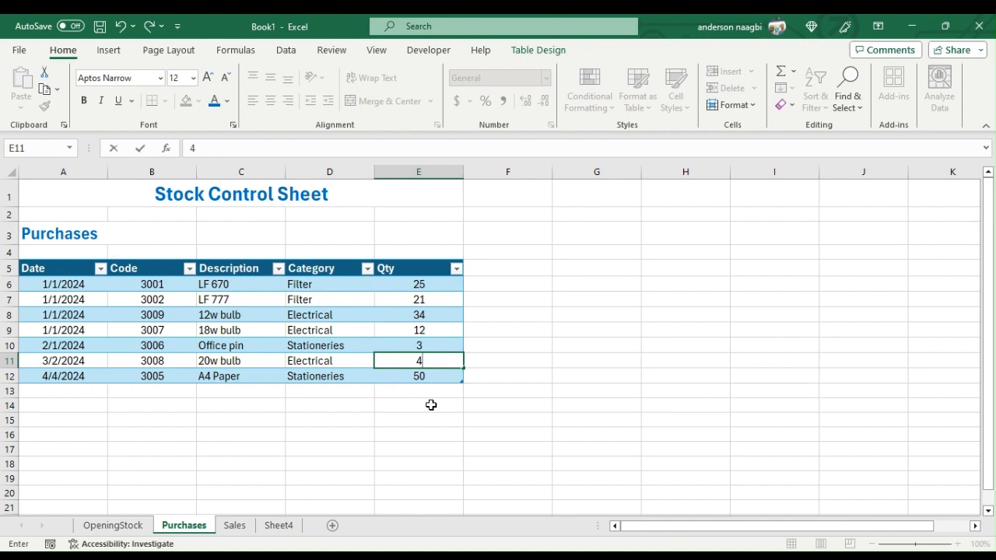
click(482, 449)
click(280, 525)
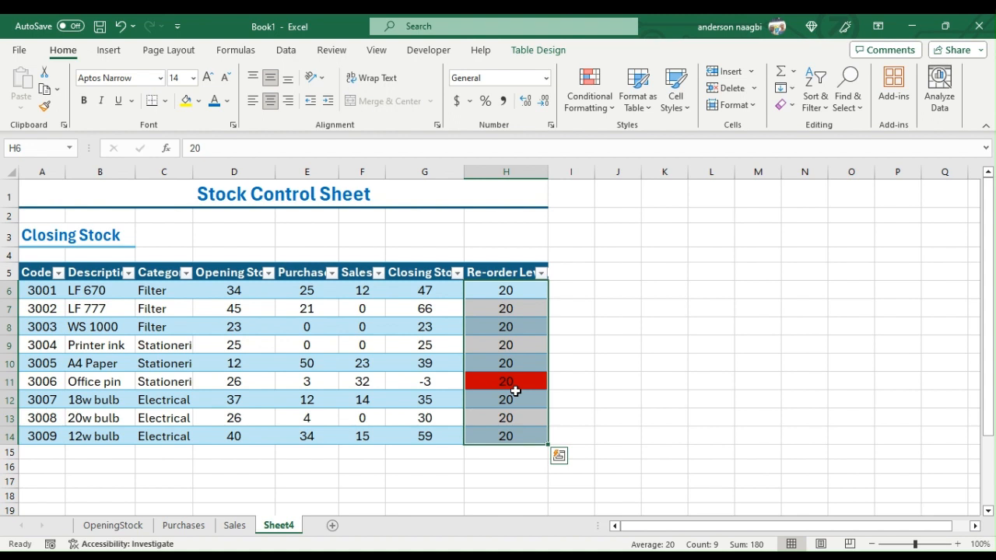
click(256, 304)
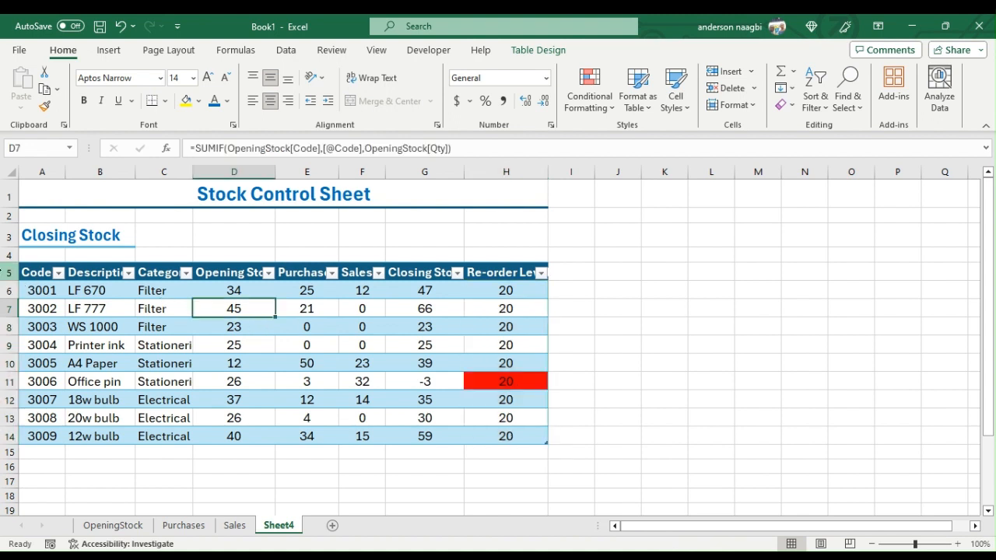
click(7, 271)
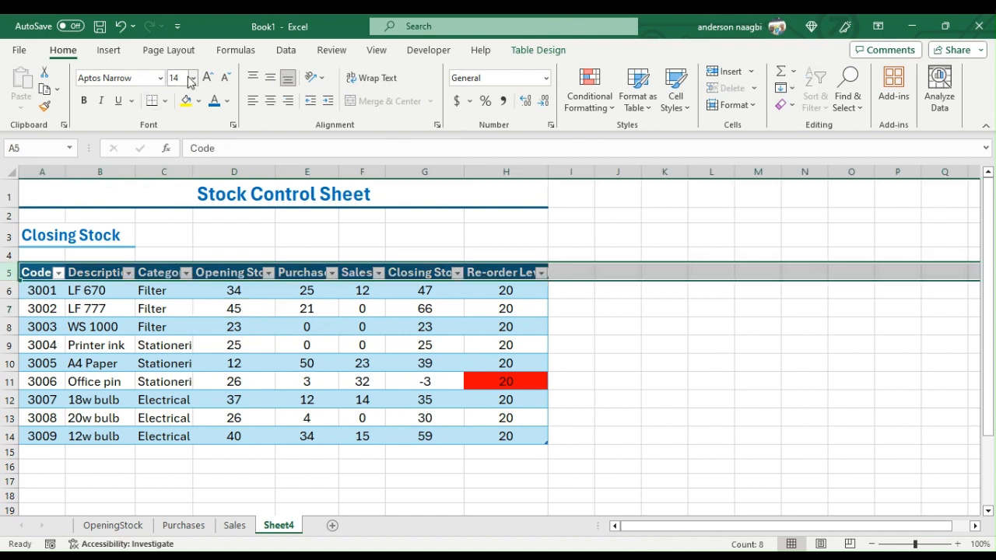
click(287, 313)
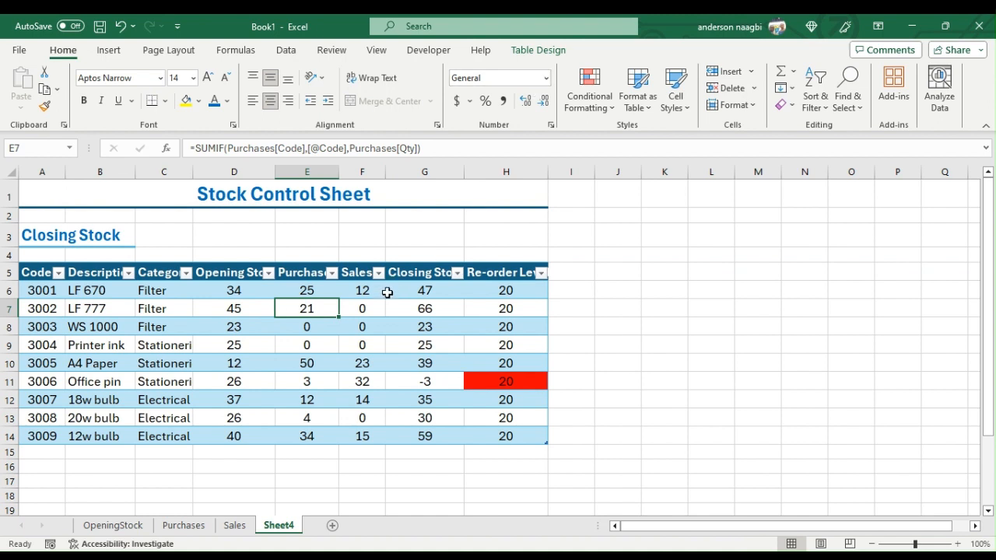
- Freeze the panes at cell B6 so rows 1 to 5 and the Code column stay fixed when scrolling
click(117, 292)
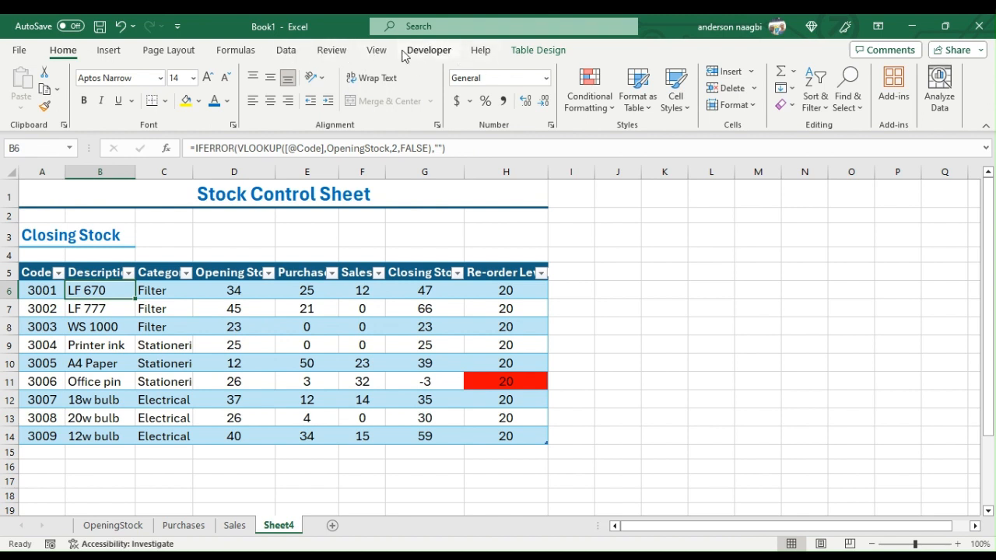
click(378, 52)
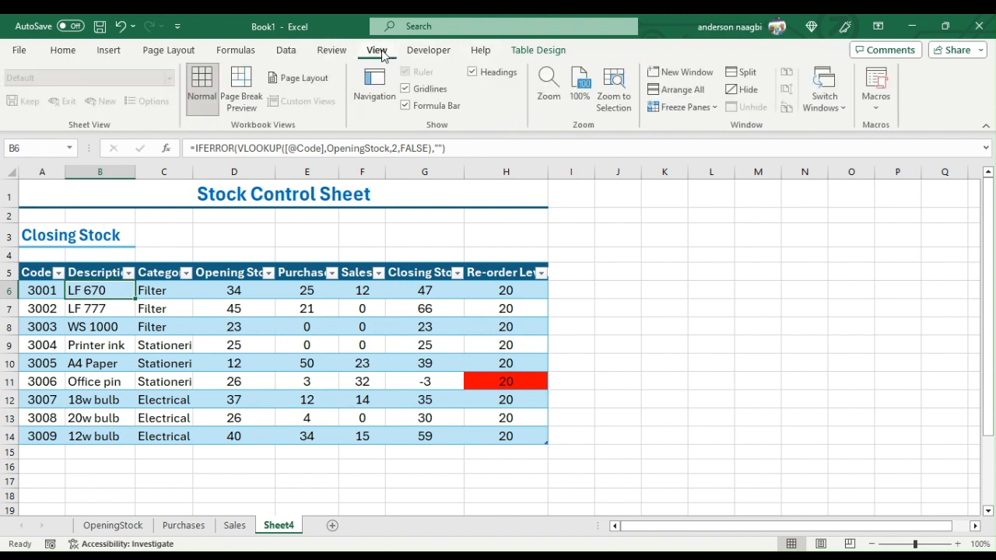
click(703, 107)
click(719, 129)
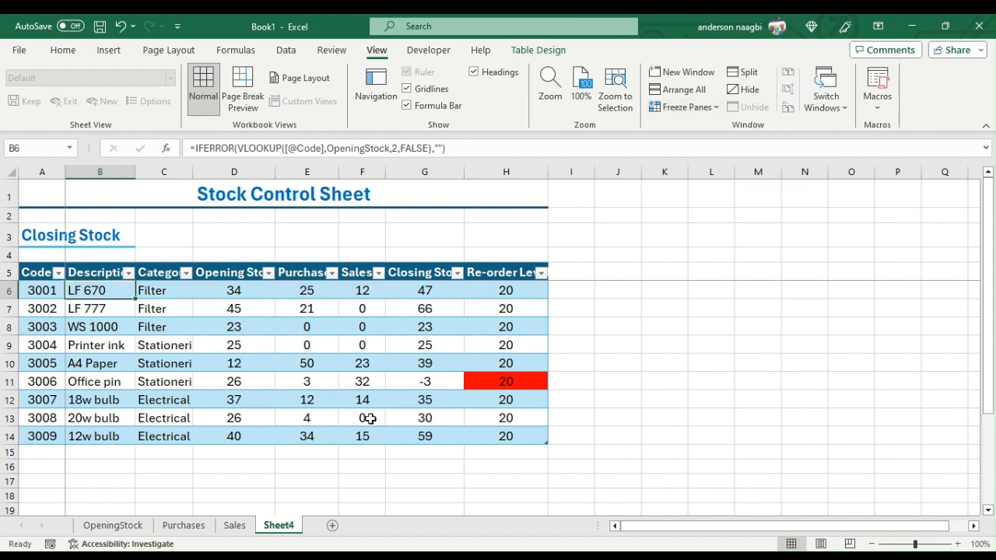
scroll(347, 394, down, 3)
scroll(348, 395, up, 3)
scroll(198, 369, down, 3)
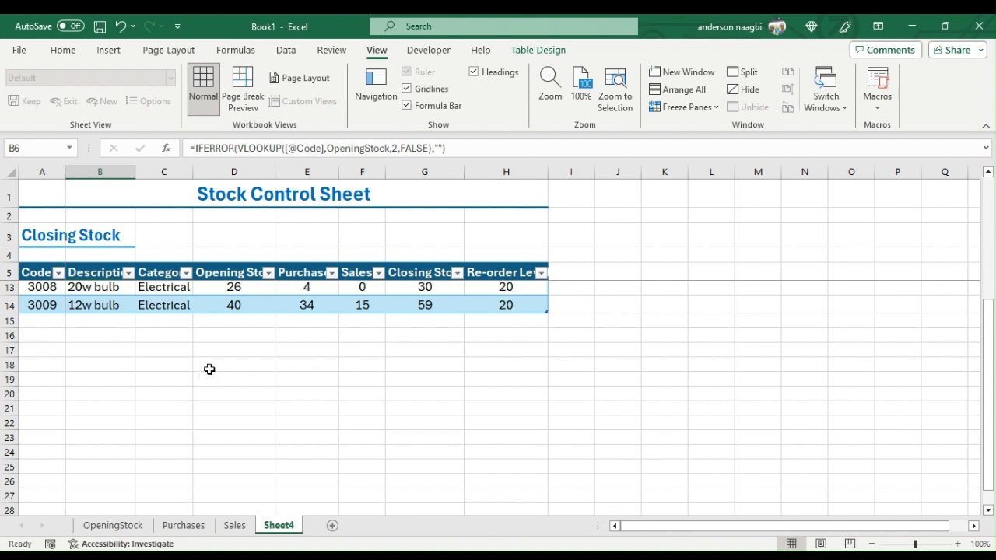
scroll(210, 368, up, 3)
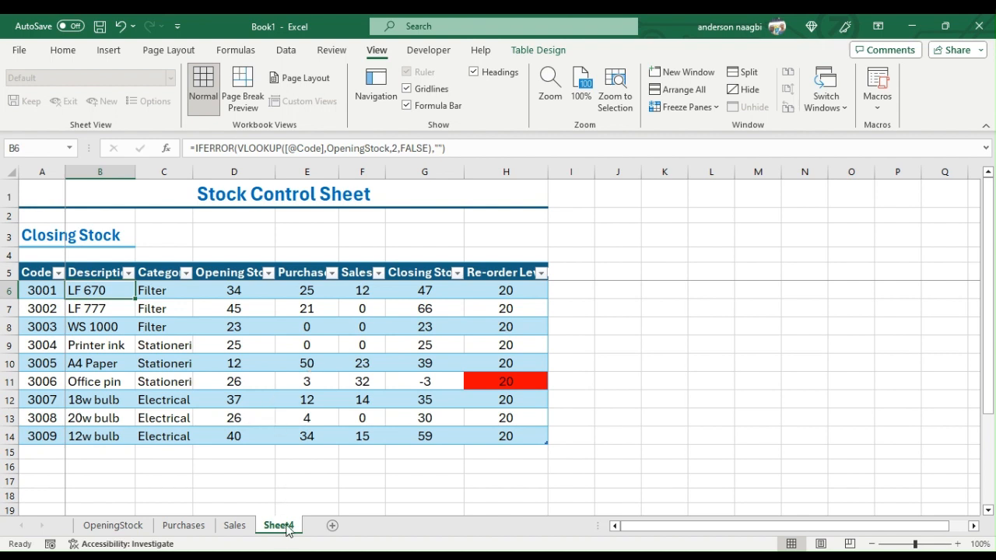
- Rename the Sheet4 worksheet as ClosinStock
click(311, 420)
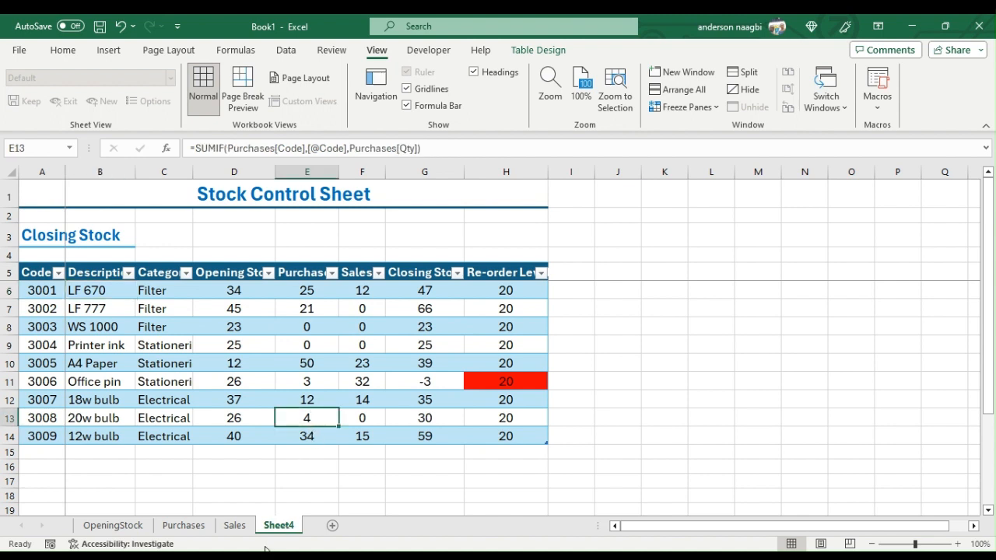
double_click(282, 526)
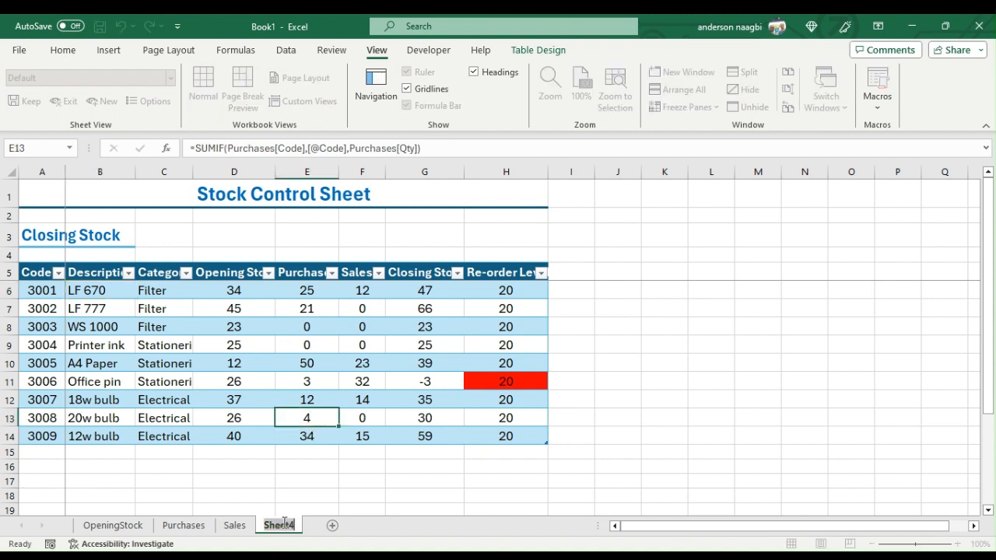
text(Clos)
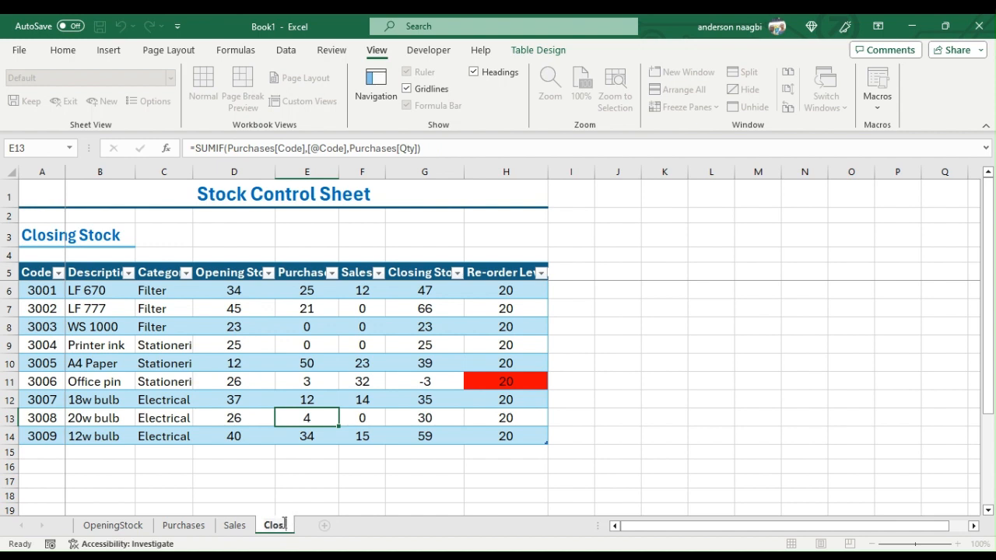
text(ing)
key(BackSpace)
text(Stock)
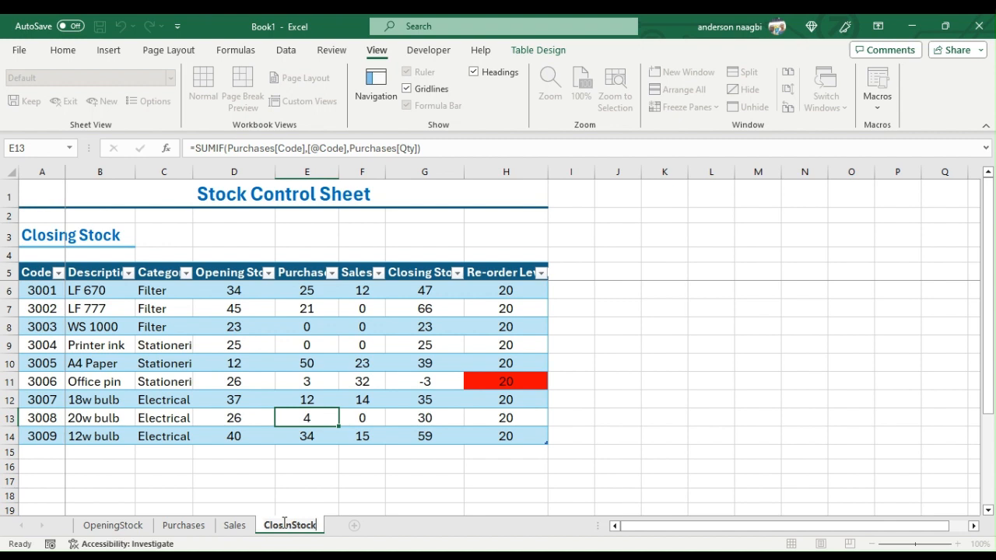
key(Return)
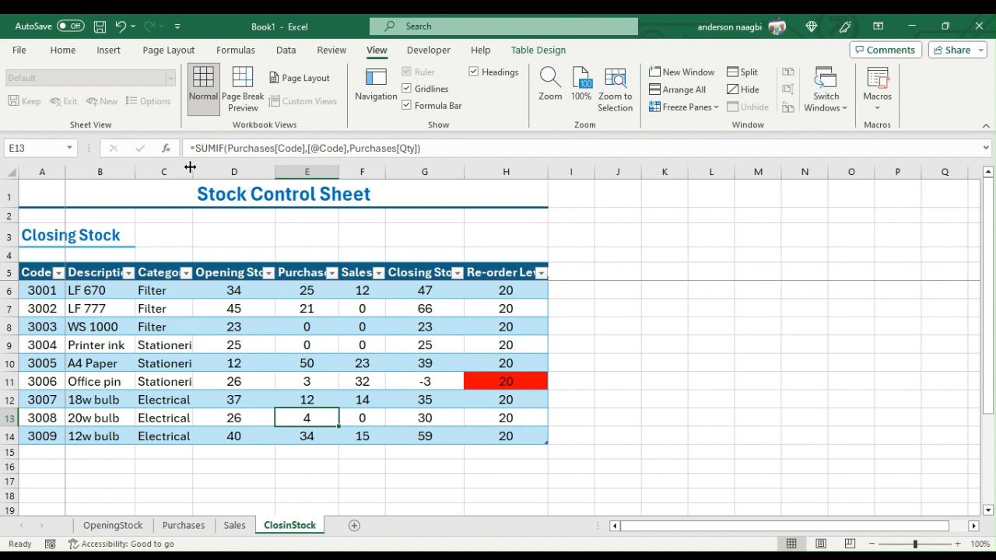
- Widen the Category column to fit its entries and turn off the filter on the Closing Stock table's header row
drag(190, 167, 208, 168)
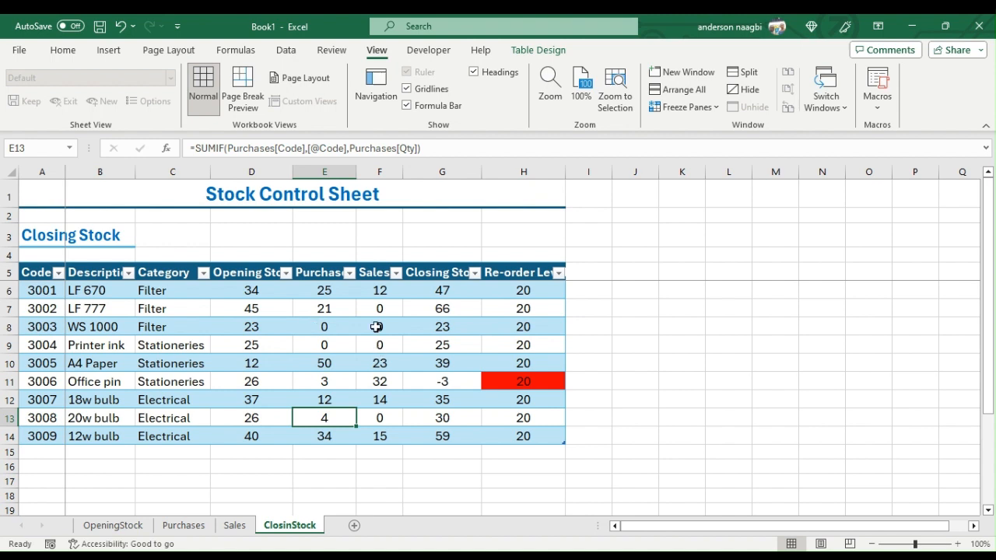
click(310, 294)
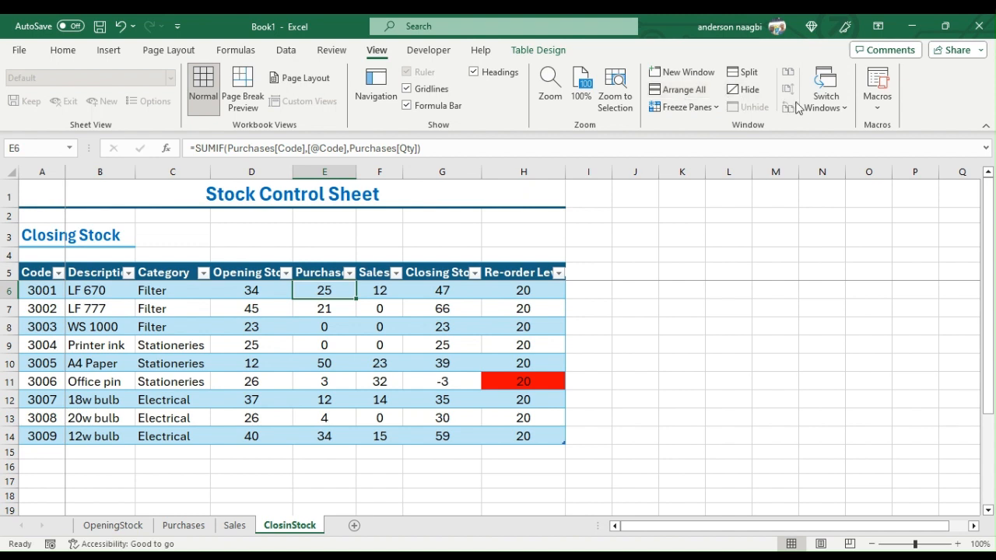
click(63, 50)
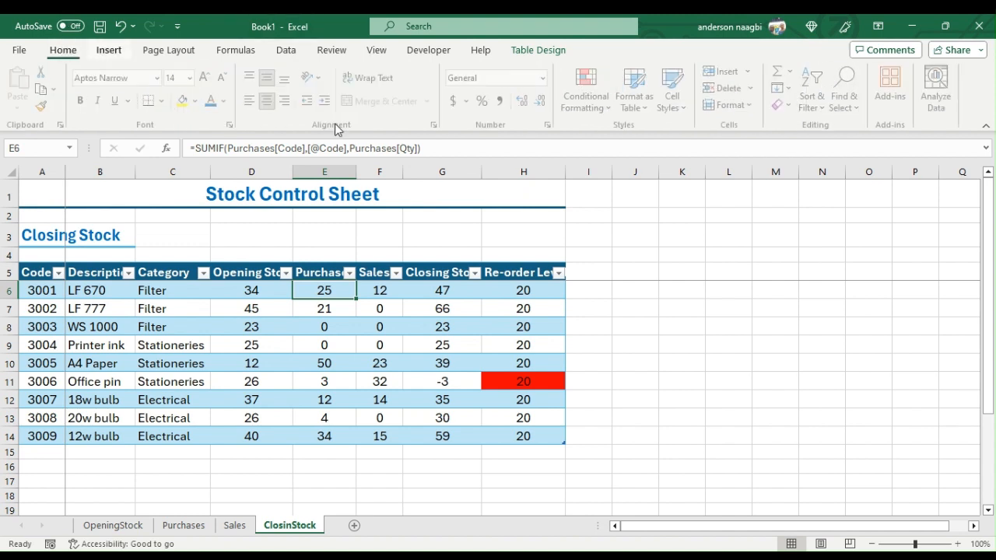
click(825, 111)
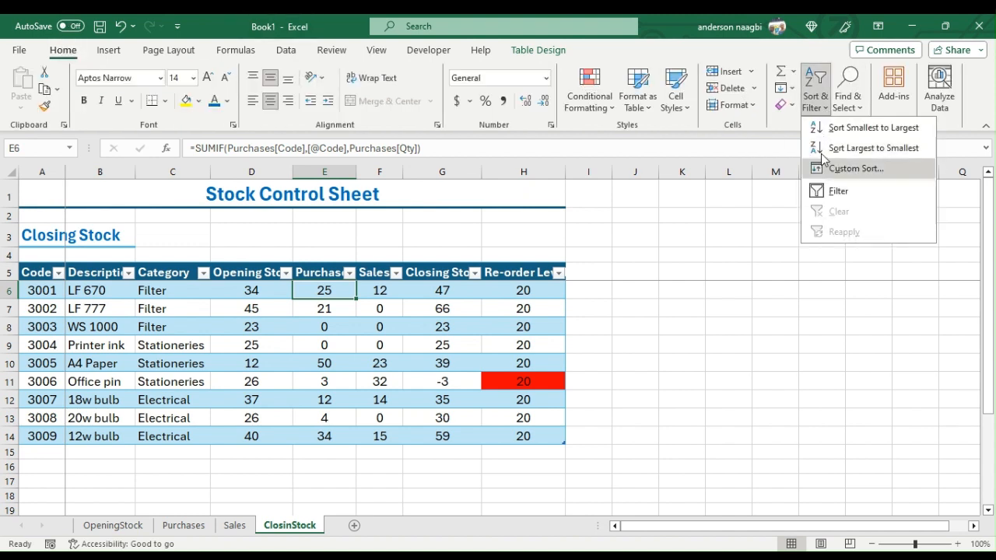
click(830, 191)
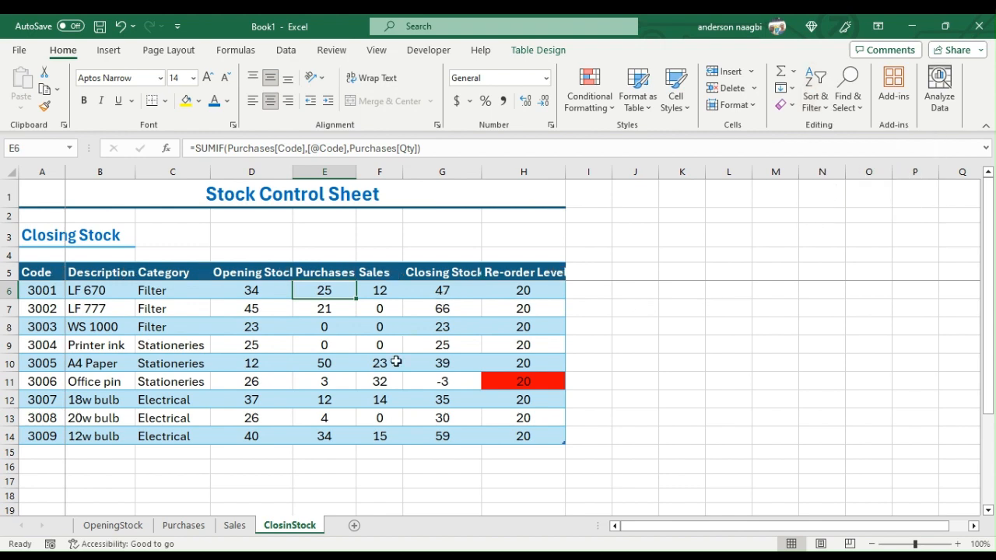
scroll(392, 372, down, 1)
scroll(392, 366, up, 1)
scroll(395, 374, down, 2)
scroll(395, 374, down, 1)
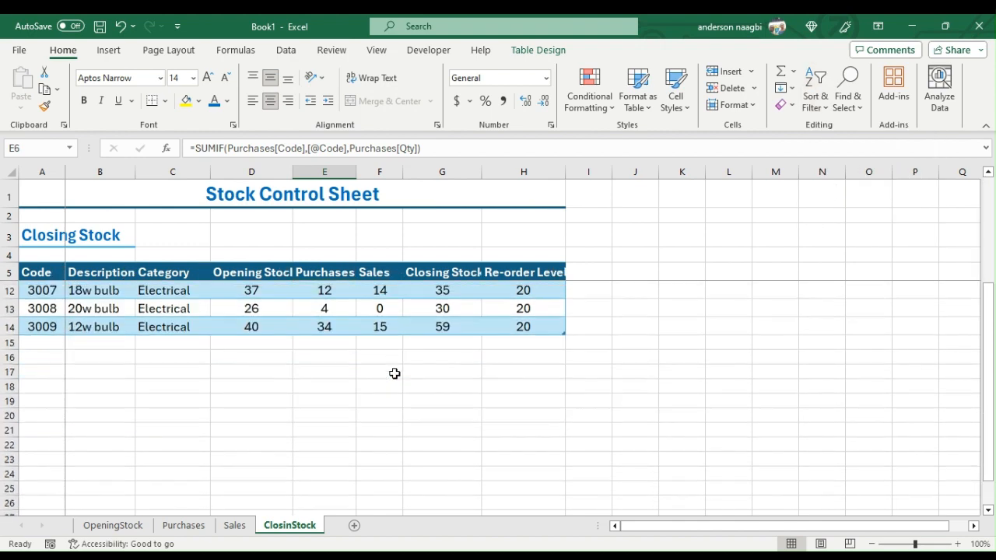
scroll(395, 373, up, 3)
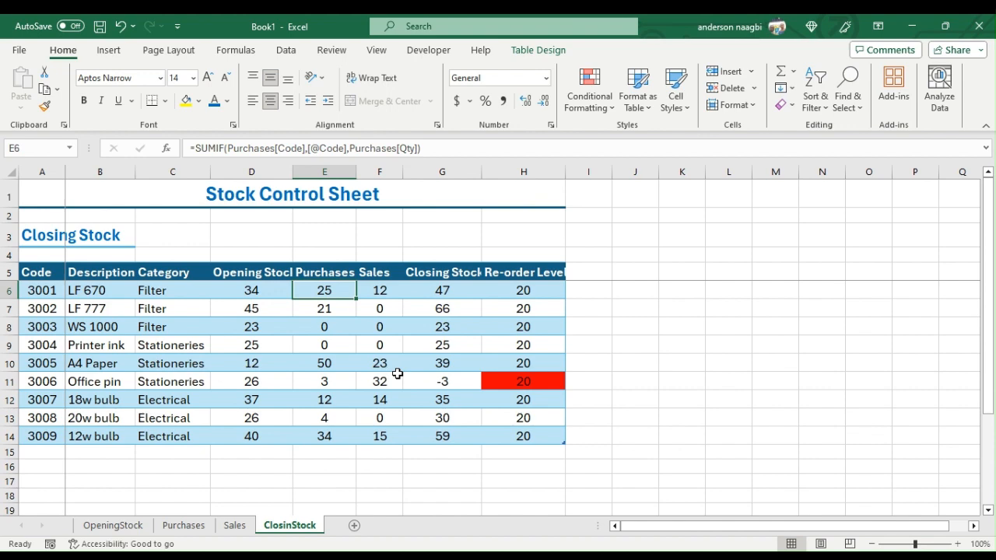